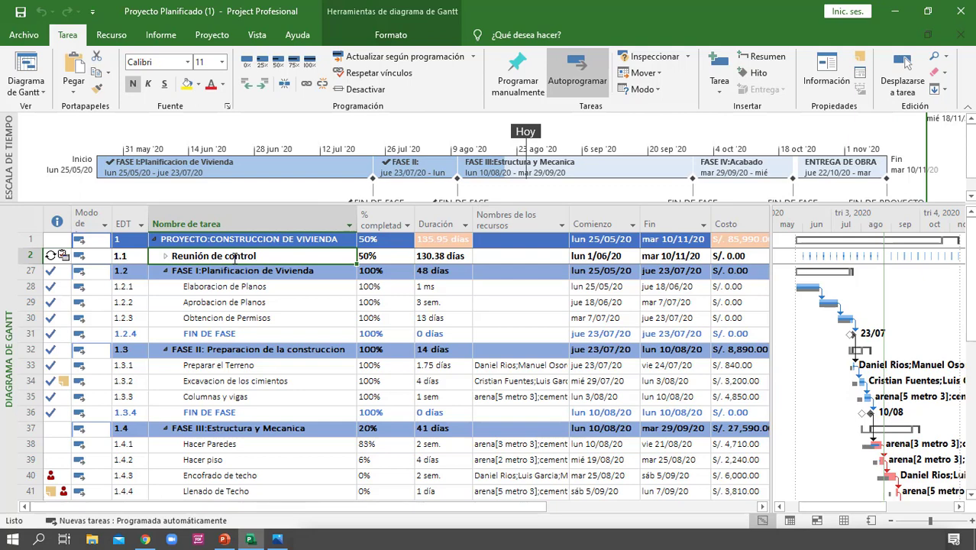
Review the completion percentages, durations and assigned resources of the project's tasks in the Gantt table.
scroll(380, 400, down, 5)
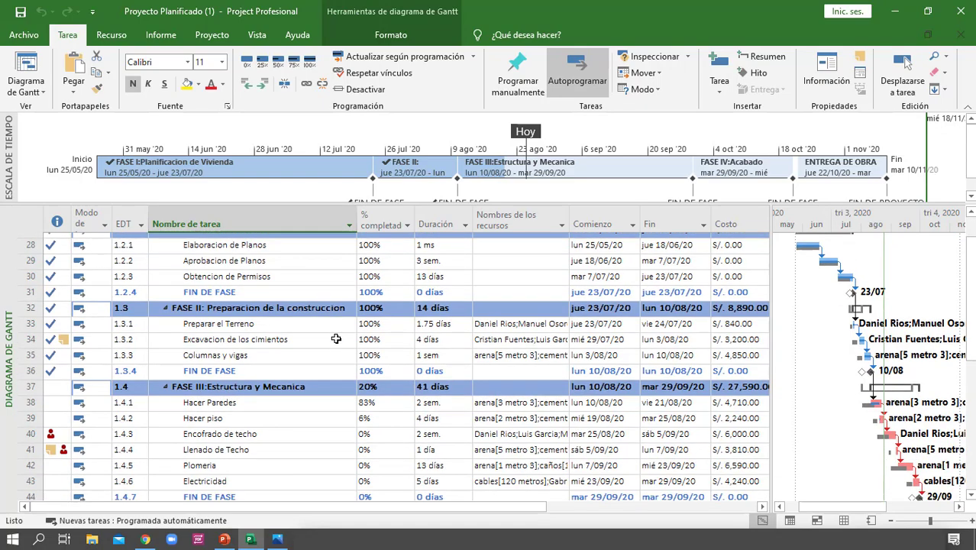
scroll(380, 399, up, 5)
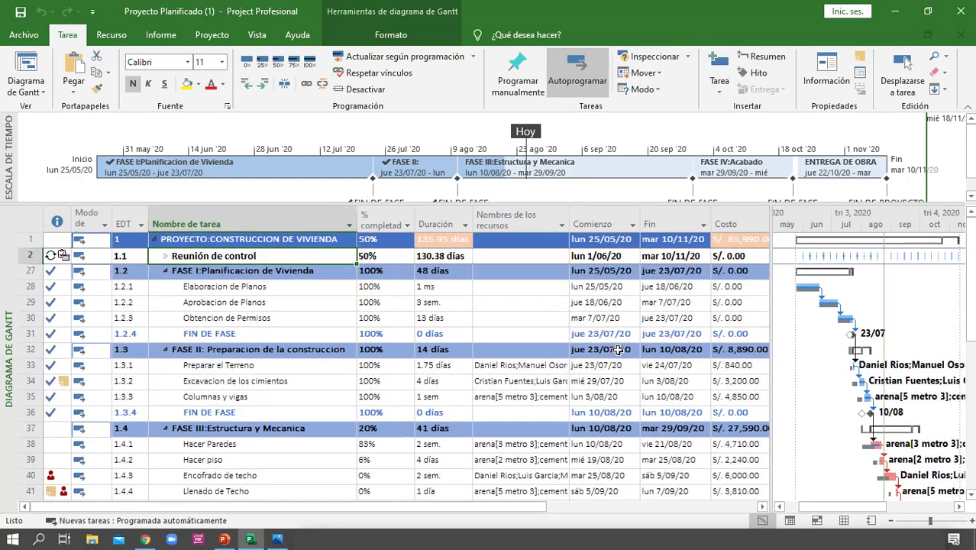
click(524, 365)
scroll(543, 397, down, 3)
scroll(543, 397, up, 3)
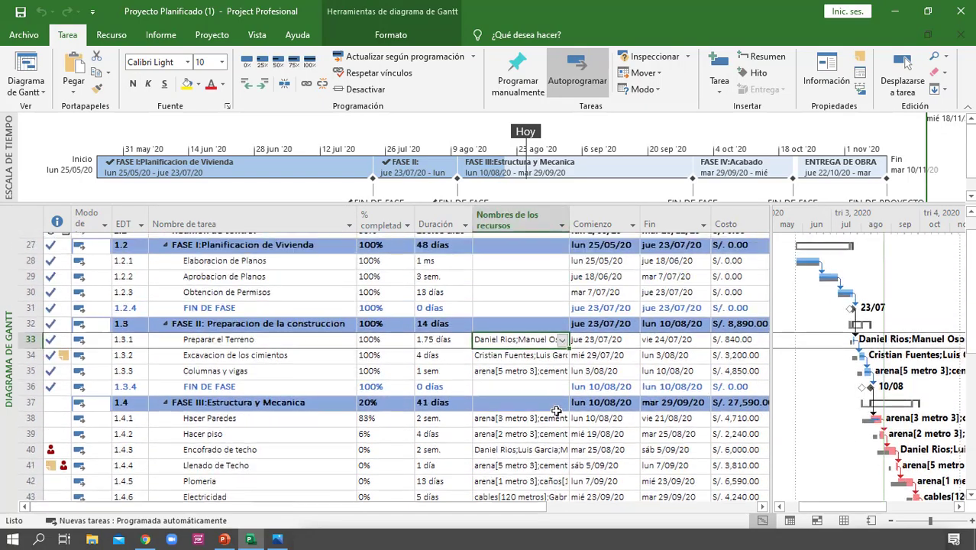
click(370, 254)
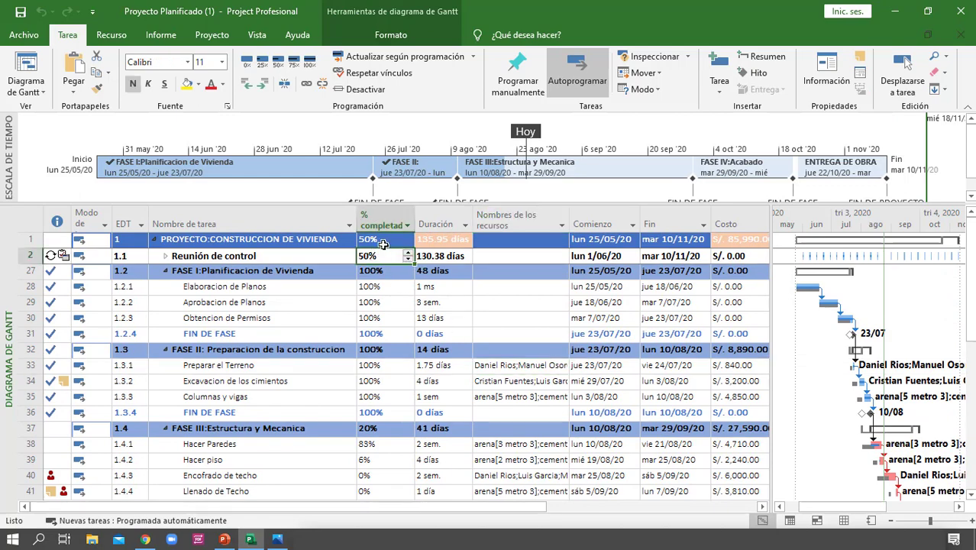
scroll(386, 330, down, 2)
scroll(385, 425, up, 2)
key(Up)
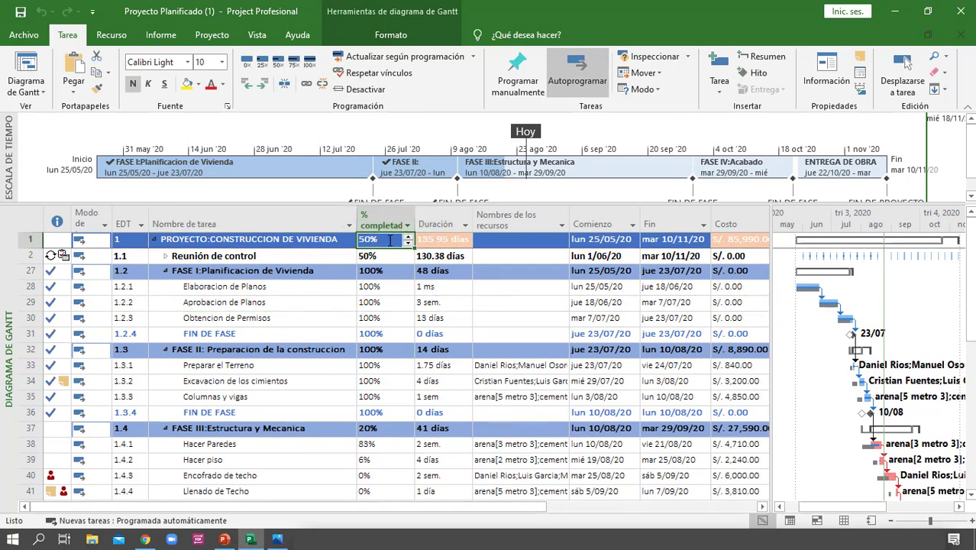
Enlarge the timeline pane above the Gantt chart to reveal the phase-end milestone labels.
click(531, 187)
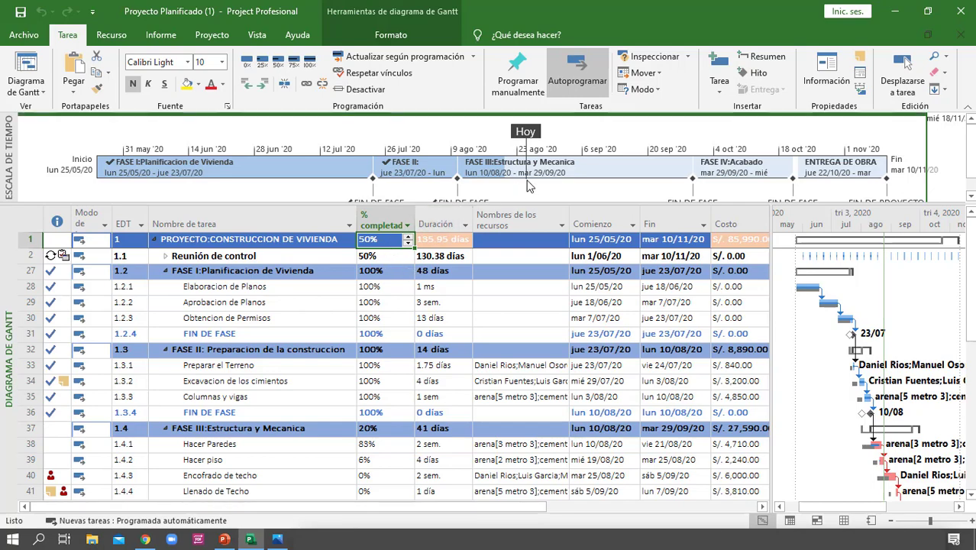
scroll(531, 187, down, 1)
scroll(548, 204, up, 1)
drag(550, 202, 551, 220)
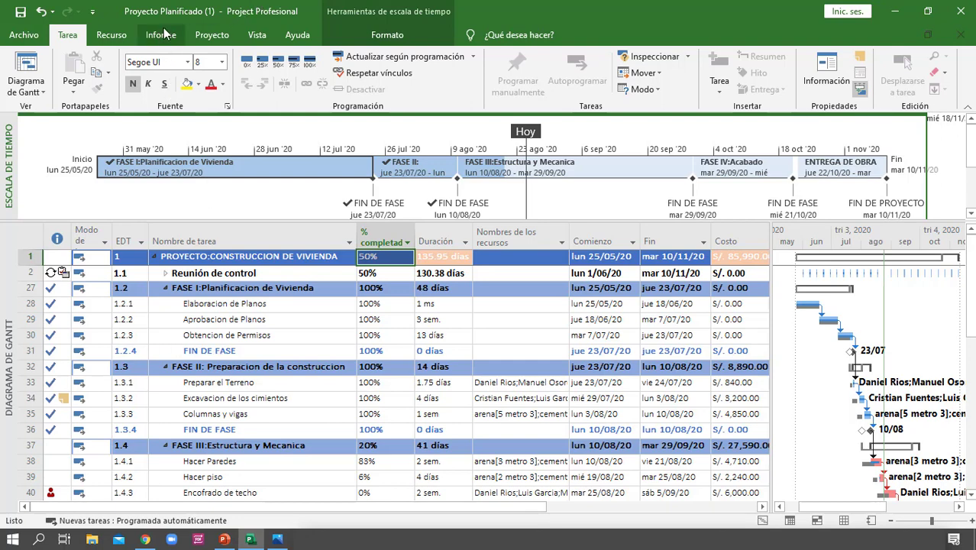
Open the project information statistics, review the dates, duration, work and cost figures, and close them.
click(209, 34)
click(215, 71)
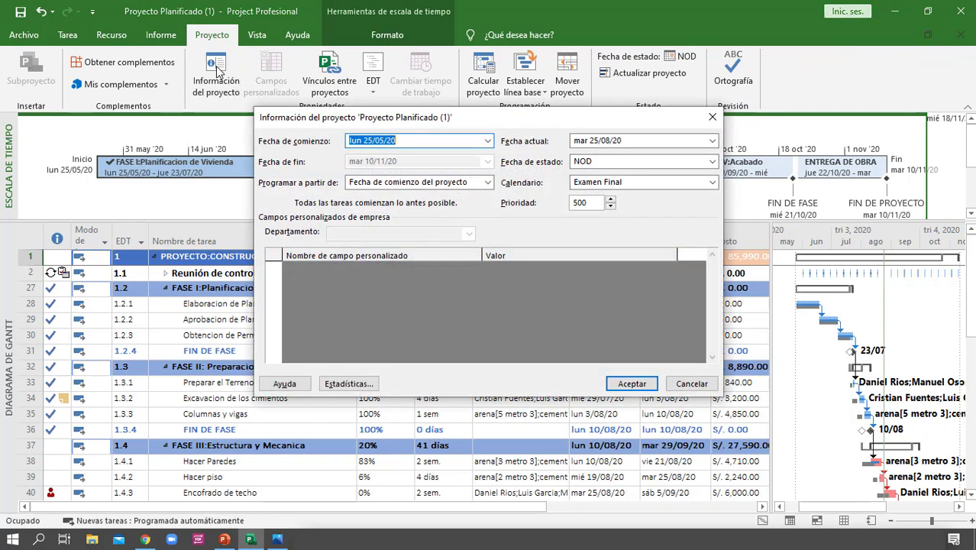
click(348, 383)
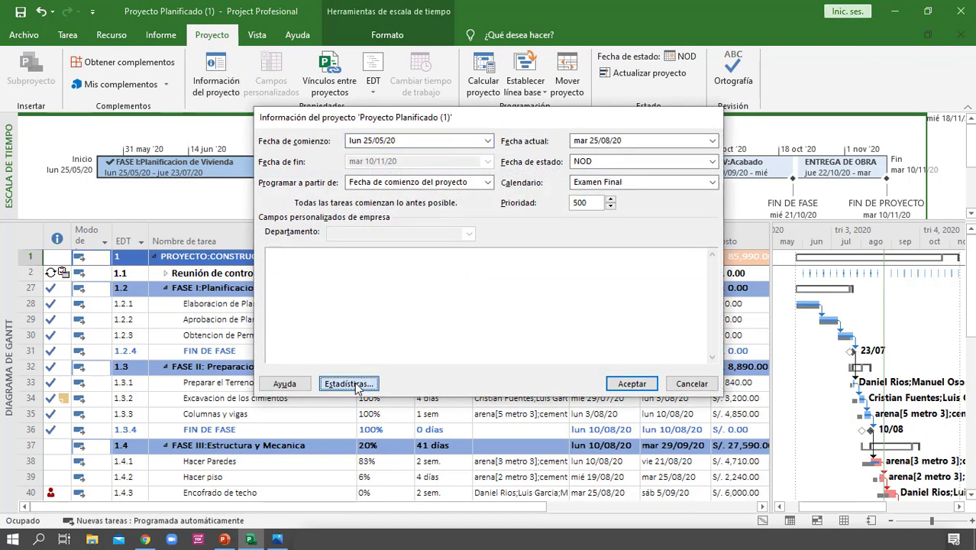
drag(463, 187, 560, 247)
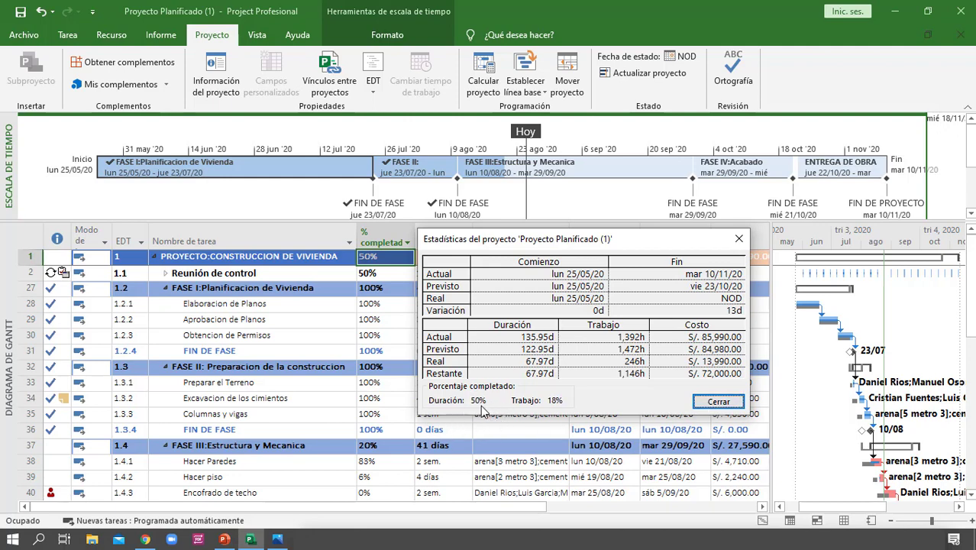
click(718, 402)
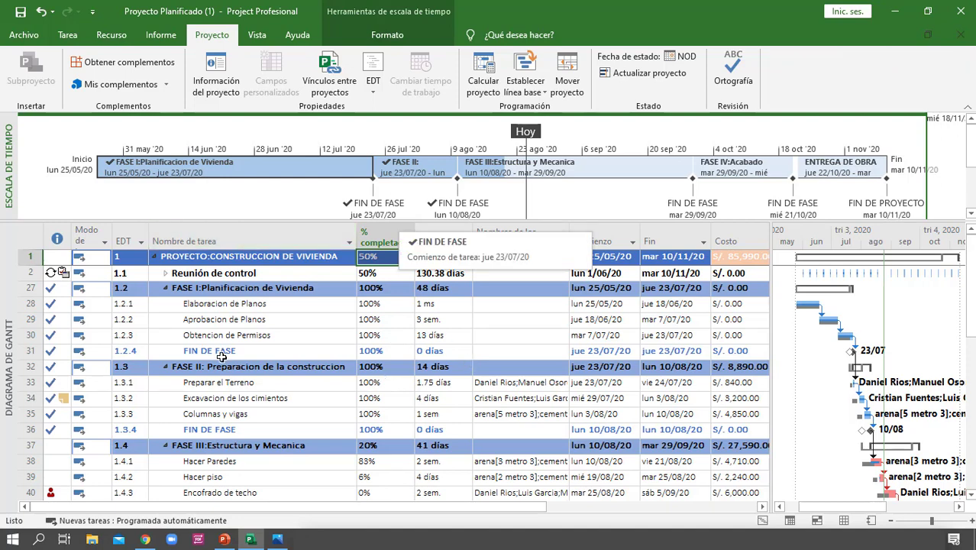
Switch to the Calendar view and look through the scheduled tasks month by month.
click(71, 35)
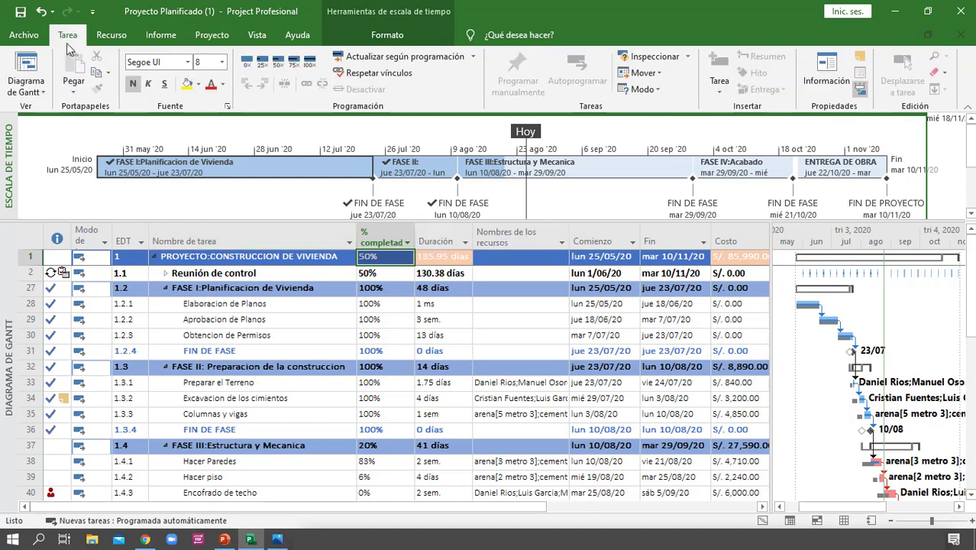
click(24, 90)
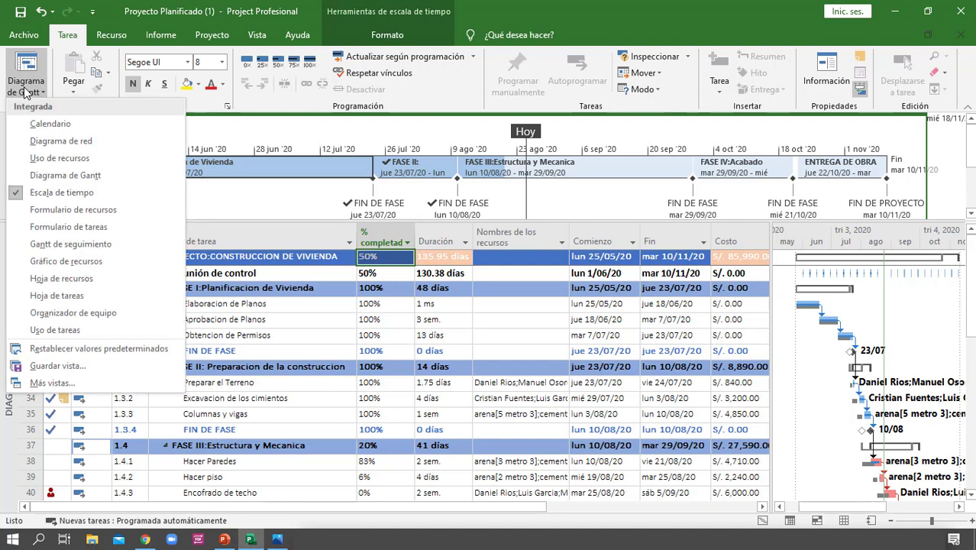
click(83, 123)
click(493, 315)
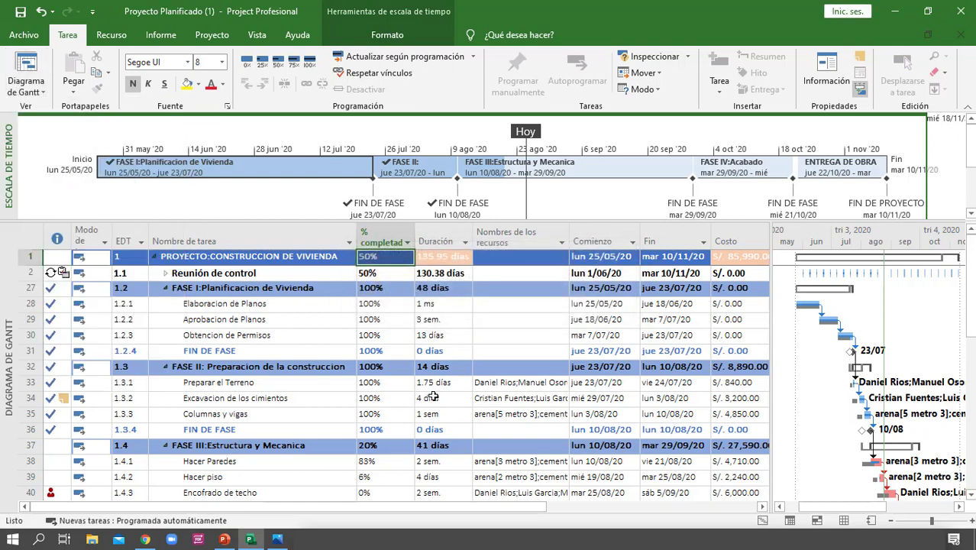
click(26, 85)
click(82, 127)
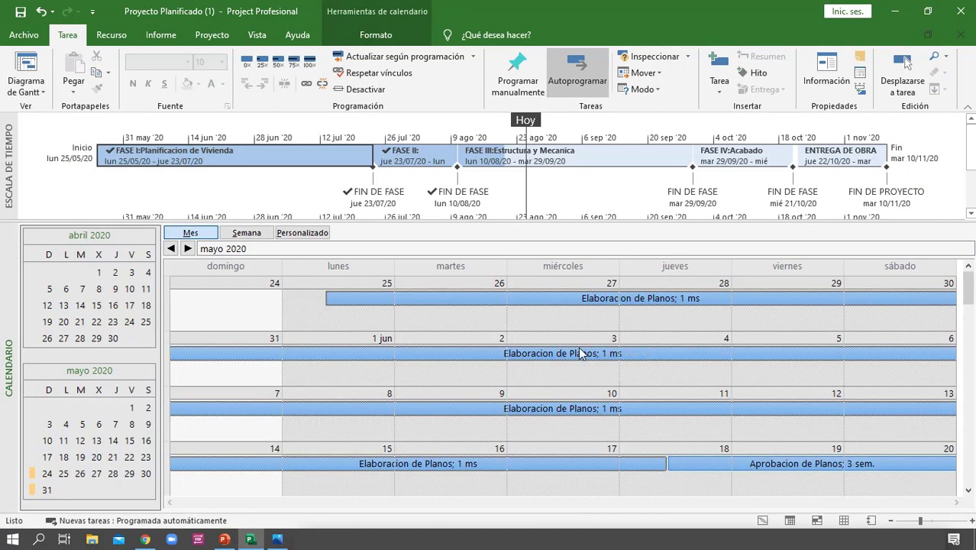
scroll(537, 360, down, 7)
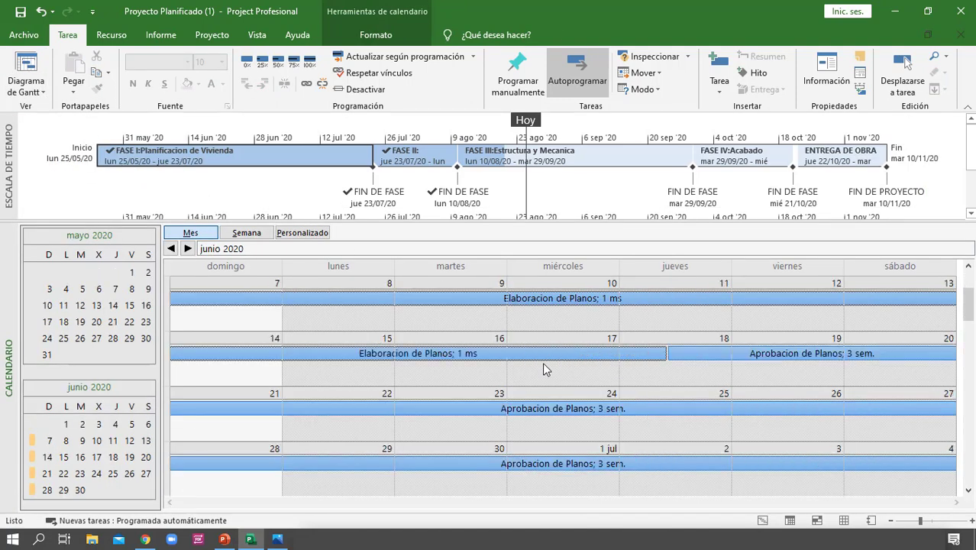
scroll(581, 397, down, 8)
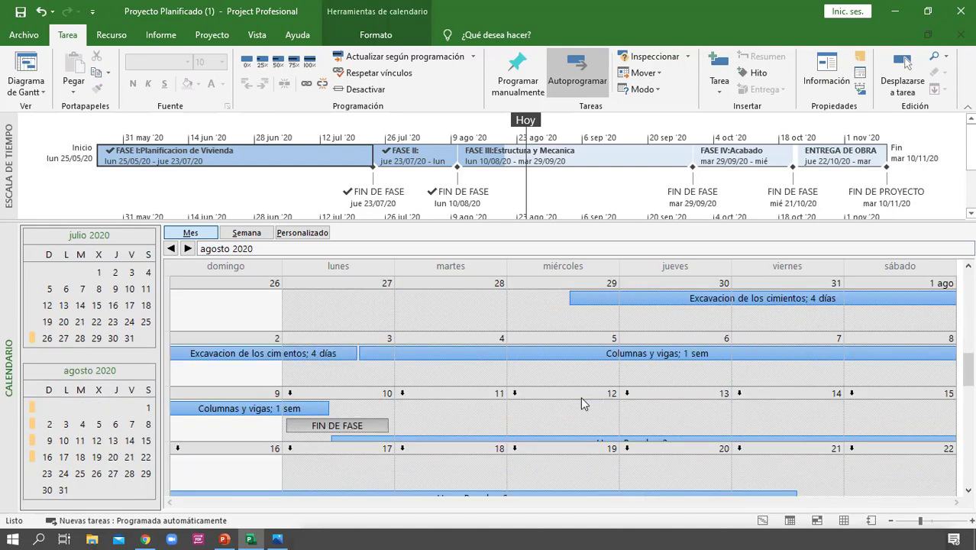
scroll(593, 415, up, 5)
scroll(593, 415, up, 18)
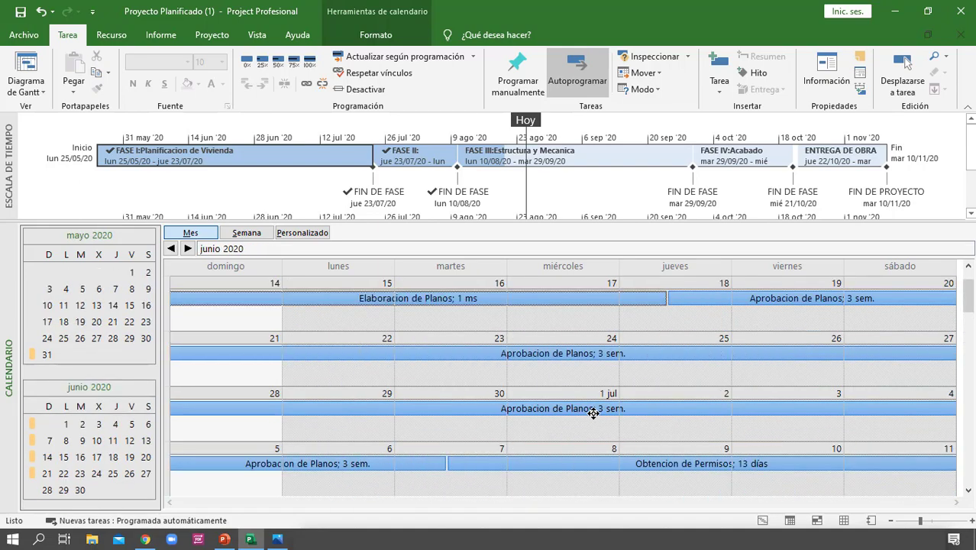
scroll(437, 347, down, 8)
Set a custom calendar zoom that shows 2 weeks at a time.
click(246, 233)
click(318, 238)
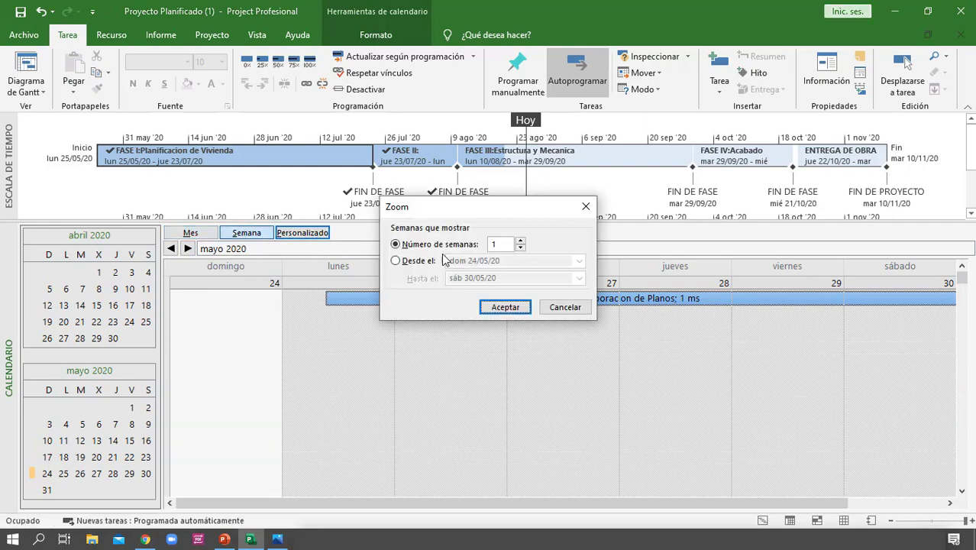
text(2)
click(500, 306)
Examine the tasks scheduled across the project's months in the two-week calendar.
scroll(565, 357, up, 4)
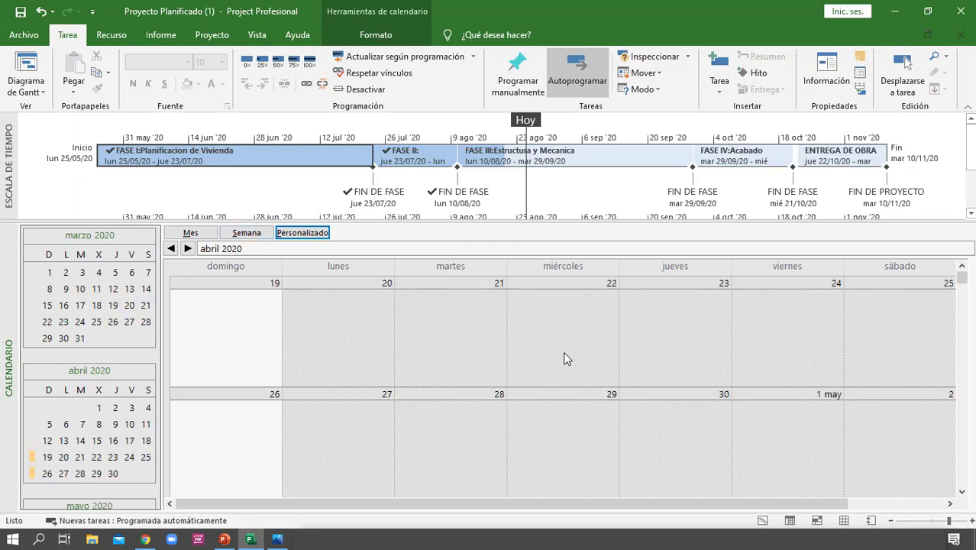
scroll(565, 355, down, 9)
scroll(565, 356, down, 2)
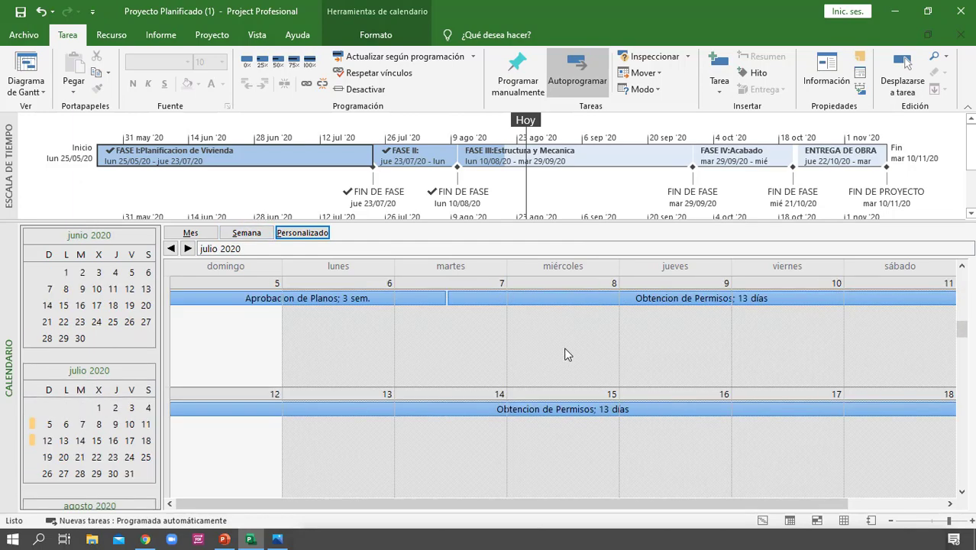
mouse_move(600, 407)
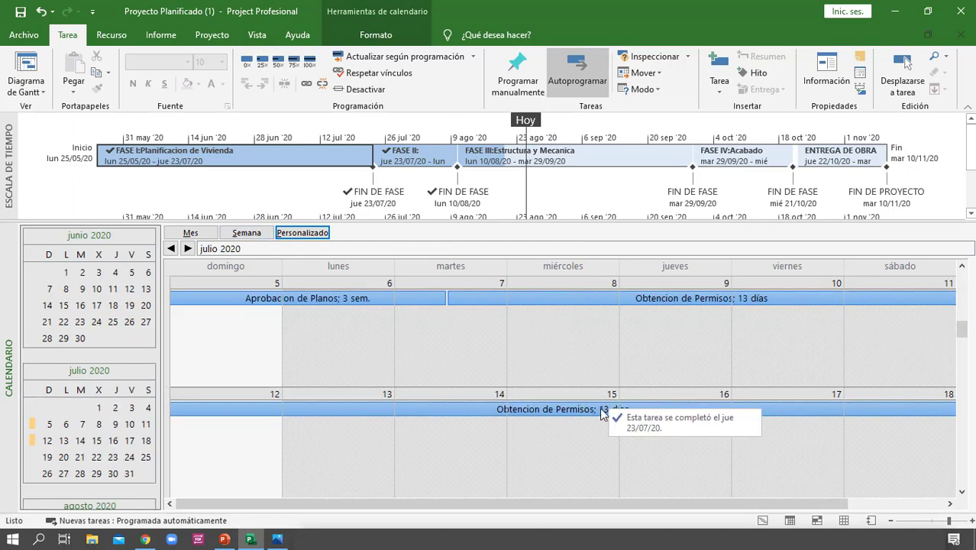
scroll(603, 412, down, 6)
scroll(602, 412, down, 7)
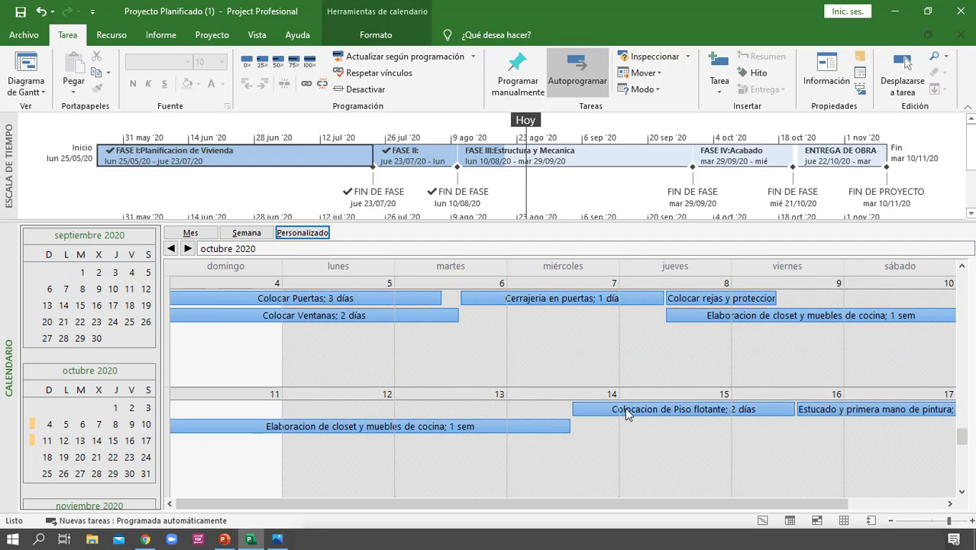
scroll(624, 408, up, 5)
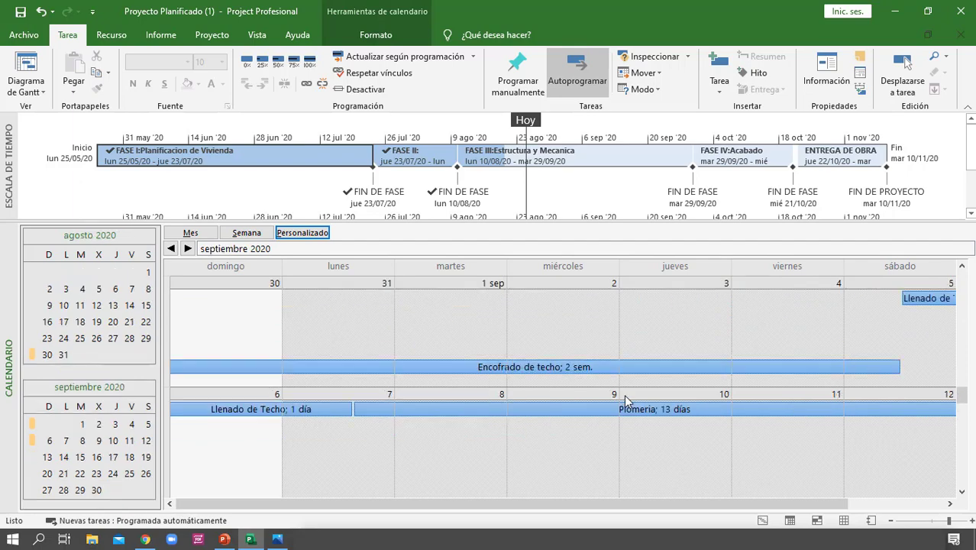
scroll(625, 401, up, 10)
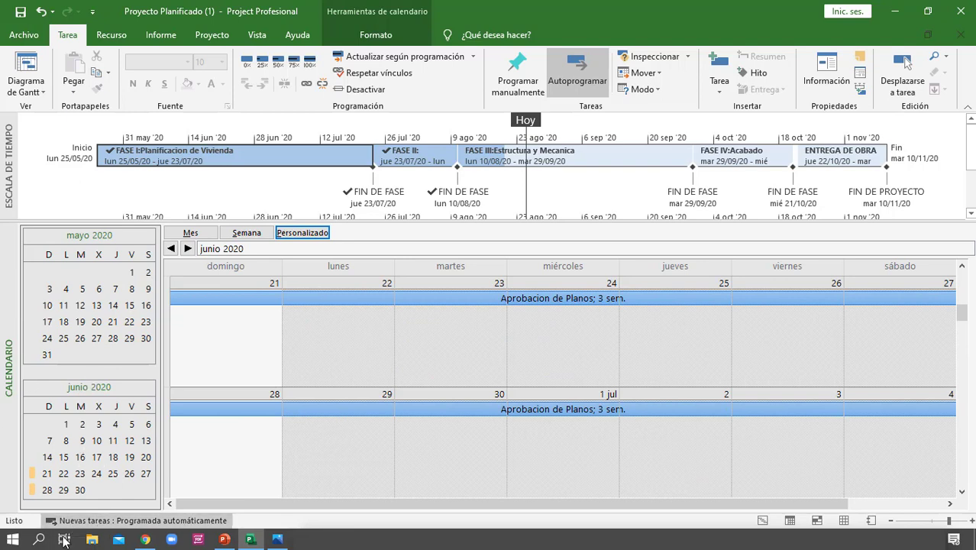
Switch to the Resource Graph view and bring up the allocation chart of a work resource instead of the cost resource.
click(30, 90)
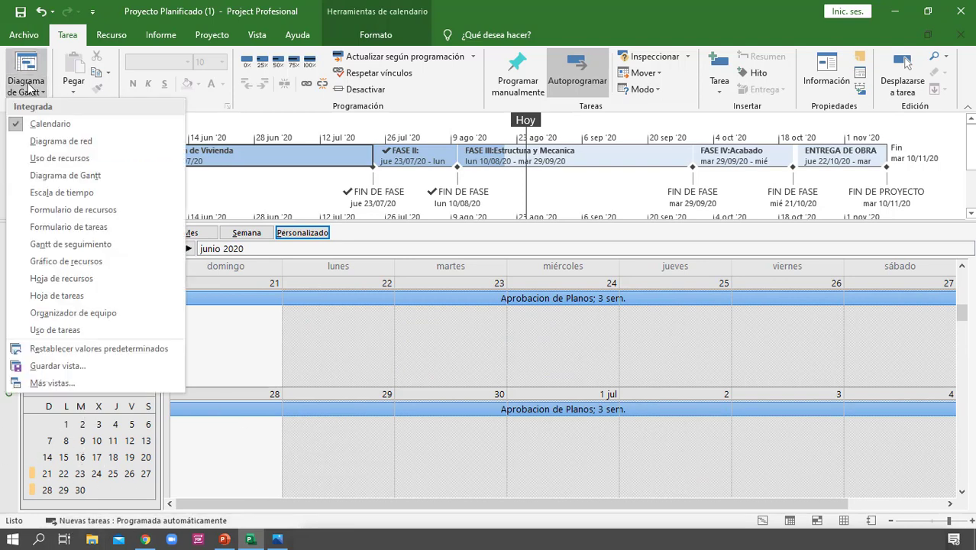
click(116, 264)
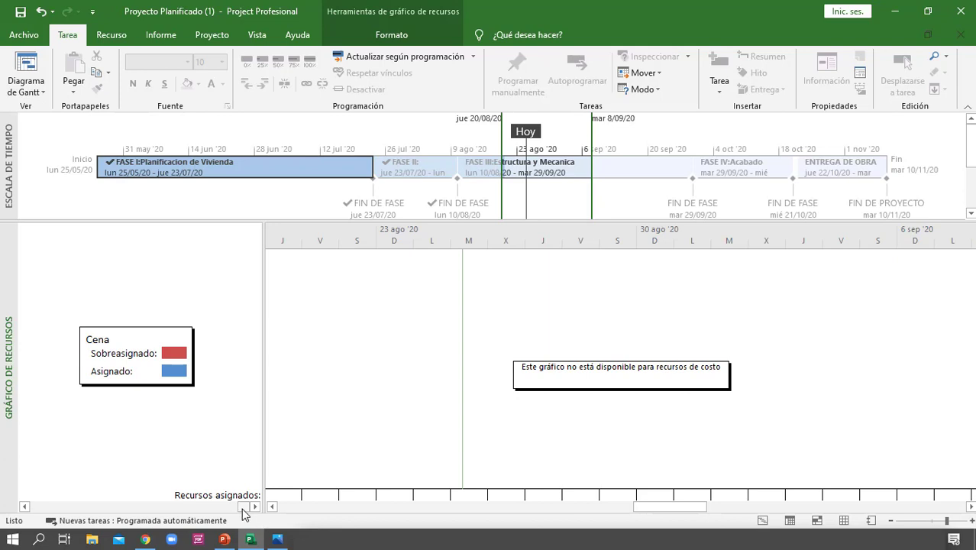
click(202, 505)
drag(219, 507, 90, 508)
Zoom the resource graph's timescale to the complete project.
right_click(609, 239)
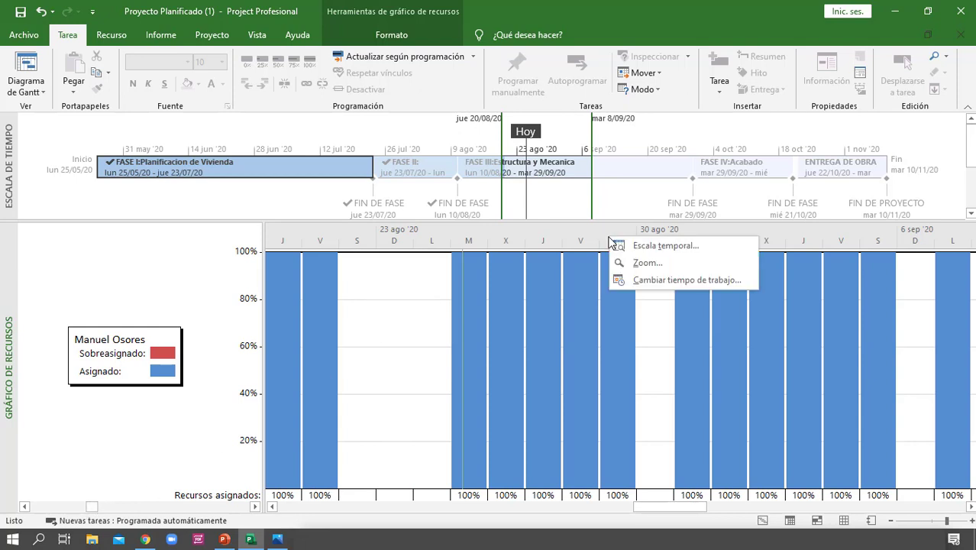
click(647, 262)
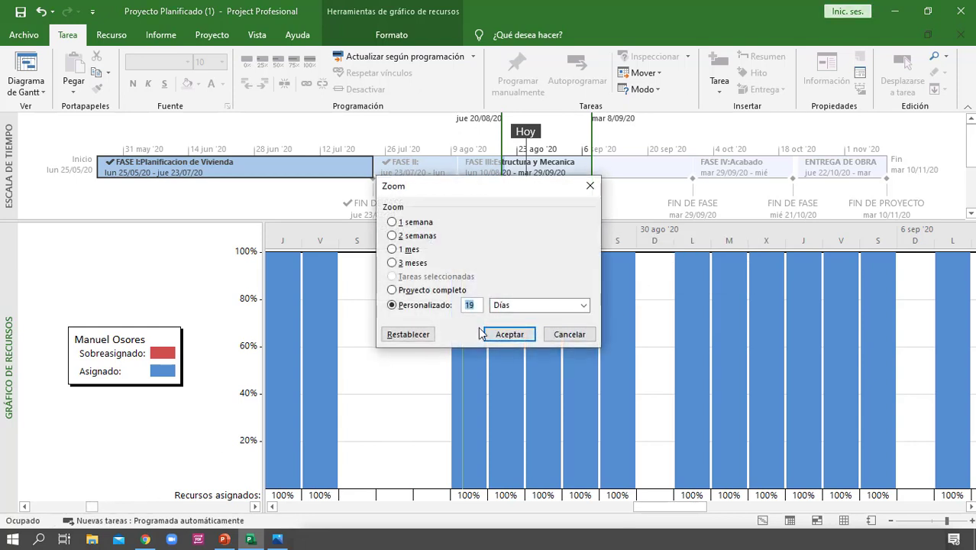
click(432, 291)
click(522, 337)
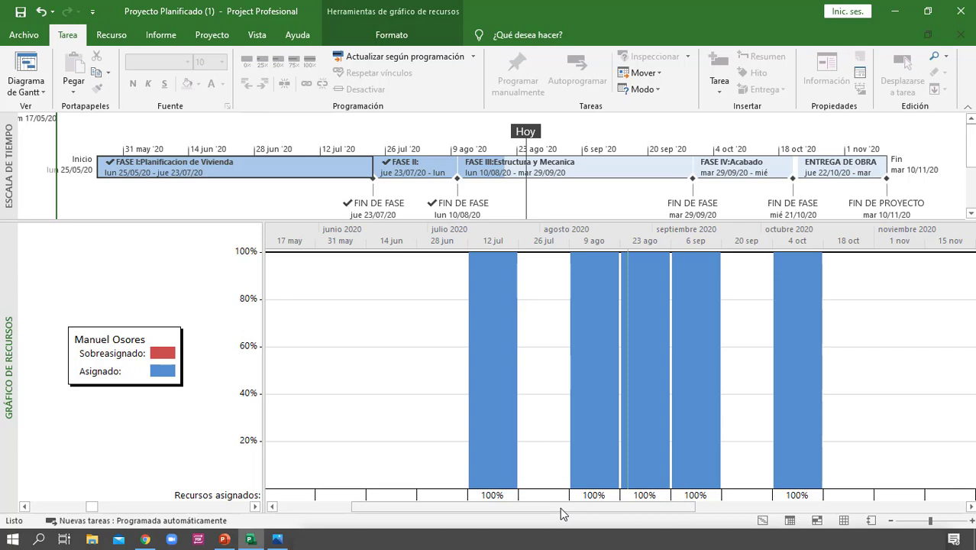
Set the resource graph to show work hours and browse the charts of several other resources.
right_click(494, 453)
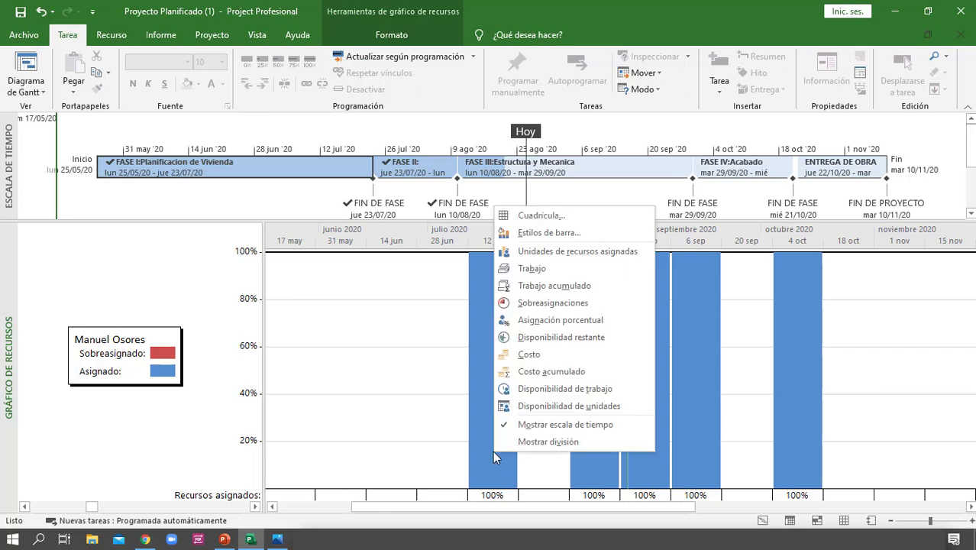
click(620, 269)
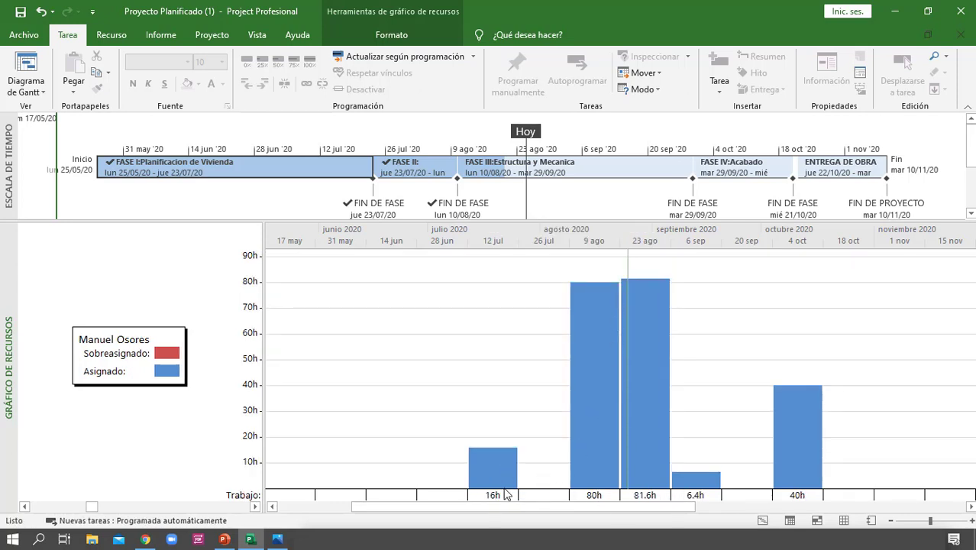
scroll(507, 492, up, 1)
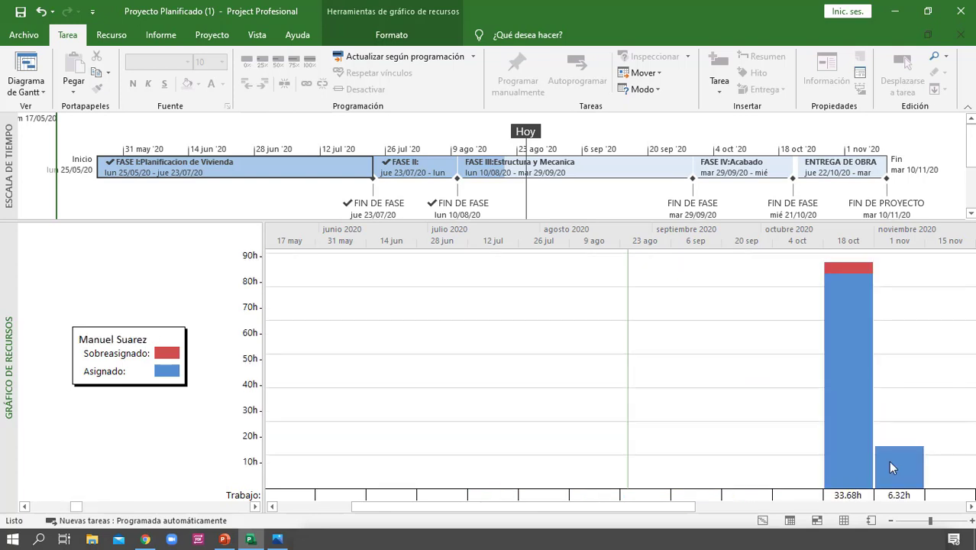
scroll(799, 470, up, 3)
scroll(748, 462, up, 3)
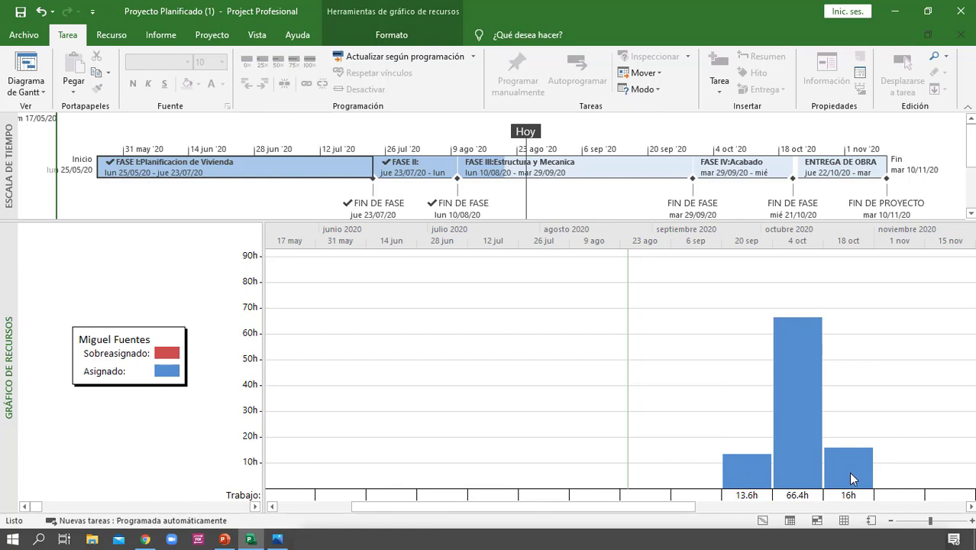
scroll(838, 477, up, 4)
scroll(838, 477, up, 1)
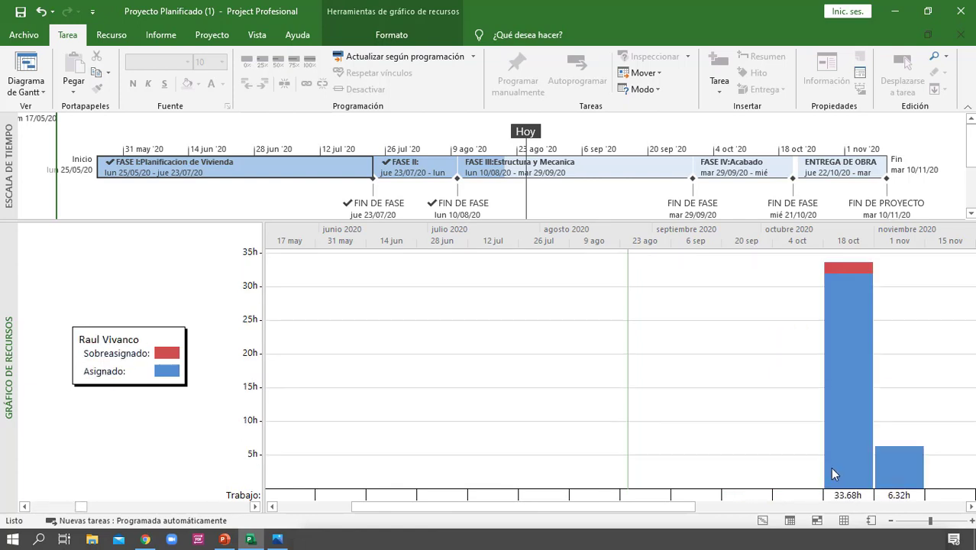
Set the resource graph to show cost (Costo) instead of work hours.
right_click(633, 238)
click(667, 263)
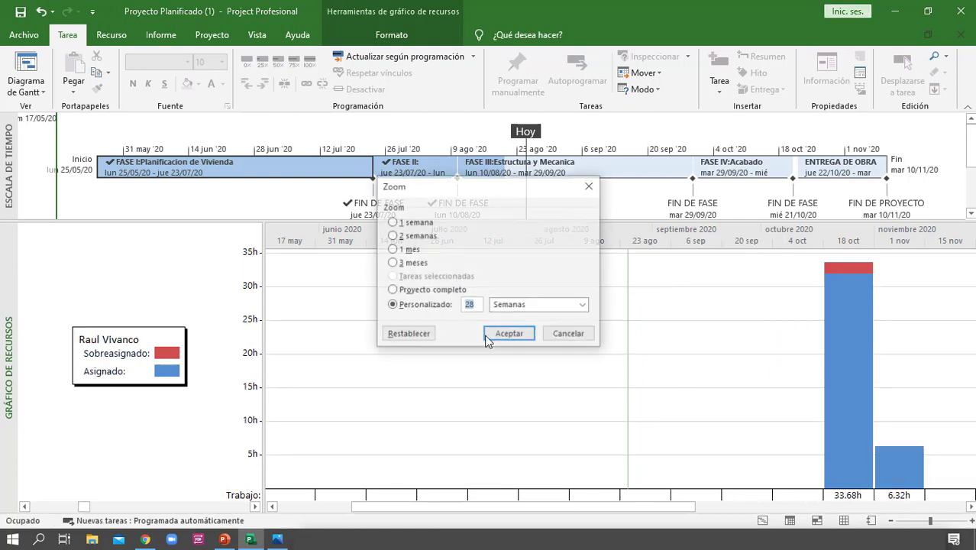
click(513, 336)
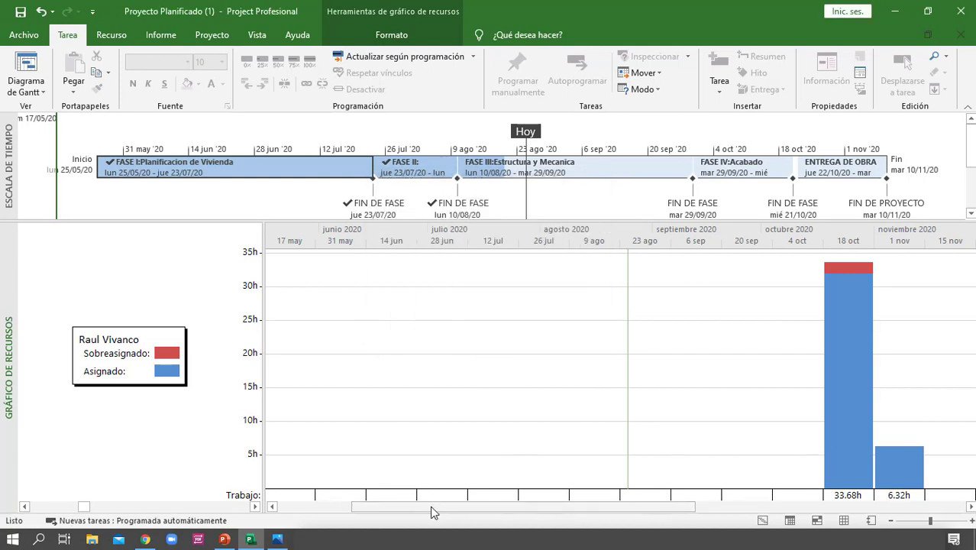
right_click(830, 454)
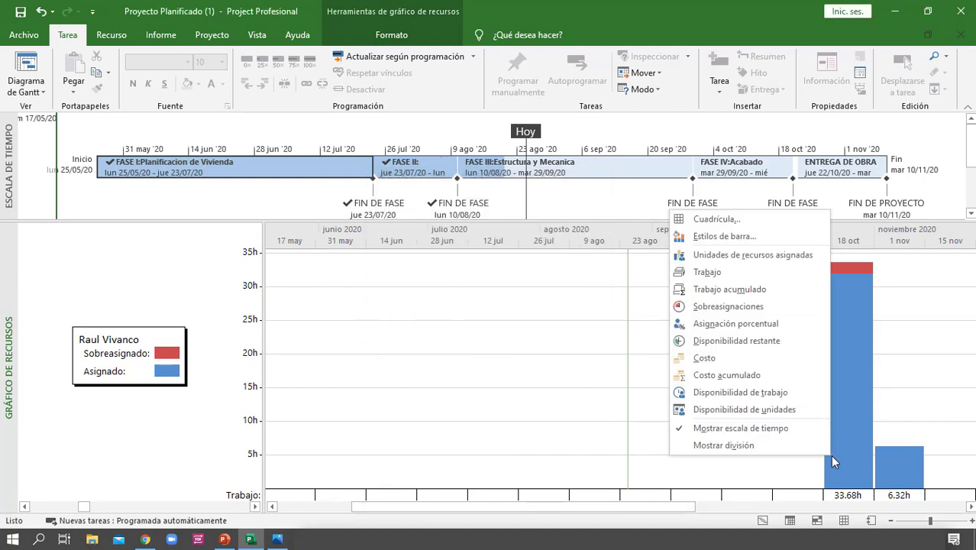
click(708, 359)
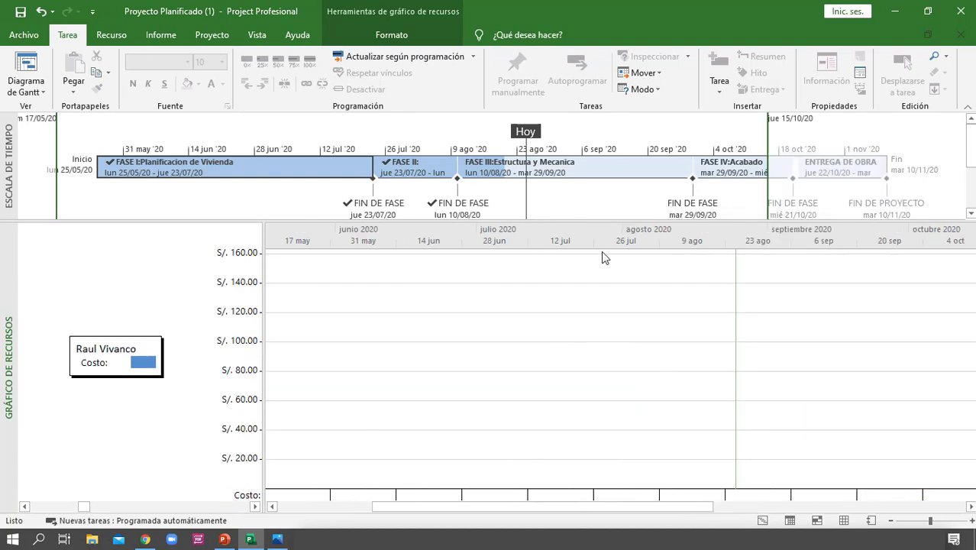
Zoom the cost graph's timescale to the complete project (Proyecto completo).
right_click(613, 245)
click(634, 268)
click(425, 294)
click(509, 334)
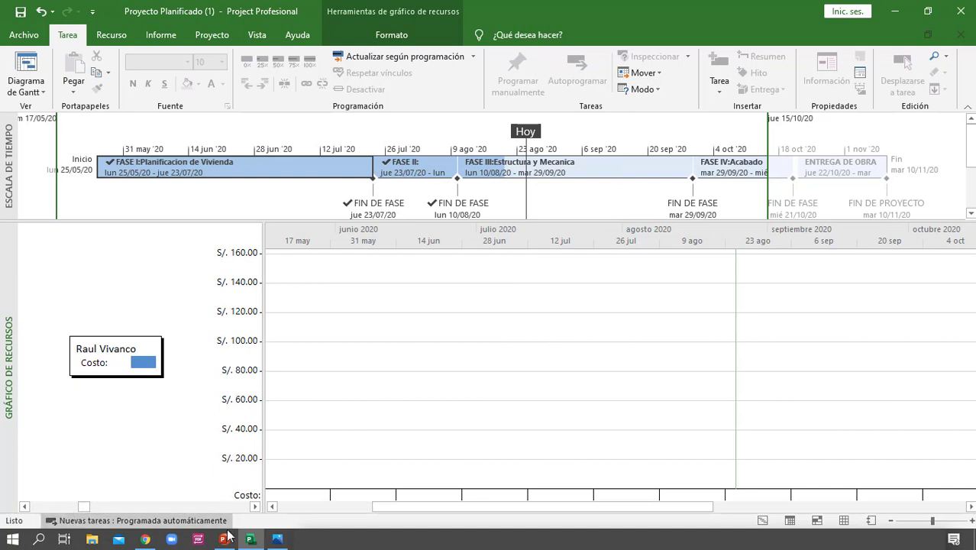
Bring up the next resource's cost chart and shift its timescale forward to cover mid-June to November 2020.
click(255, 506)
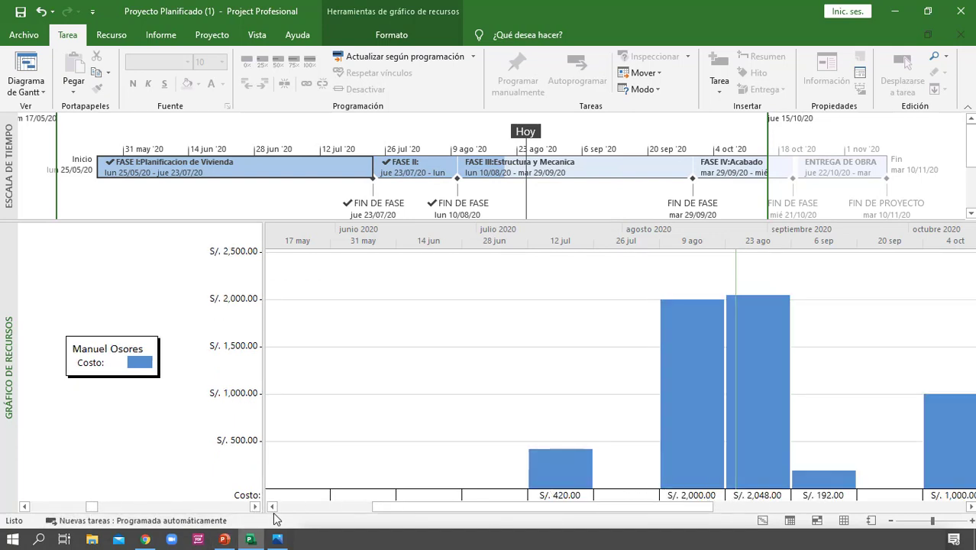
drag(413, 506, 560, 379)
drag(559, 505, 628, 372)
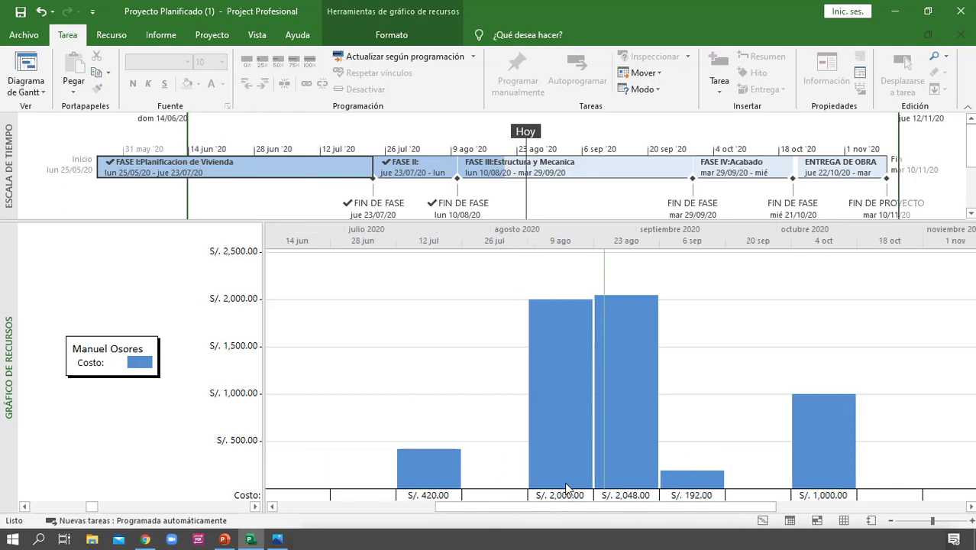
Browse the cost charts of the remaining resources up to the last one, then go back to Mezcladora.
click(255, 507)
click(255, 507)
click(255, 507)
click(255, 507)
click(255, 506)
click(254, 506)
click(254, 507)
click(254, 506)
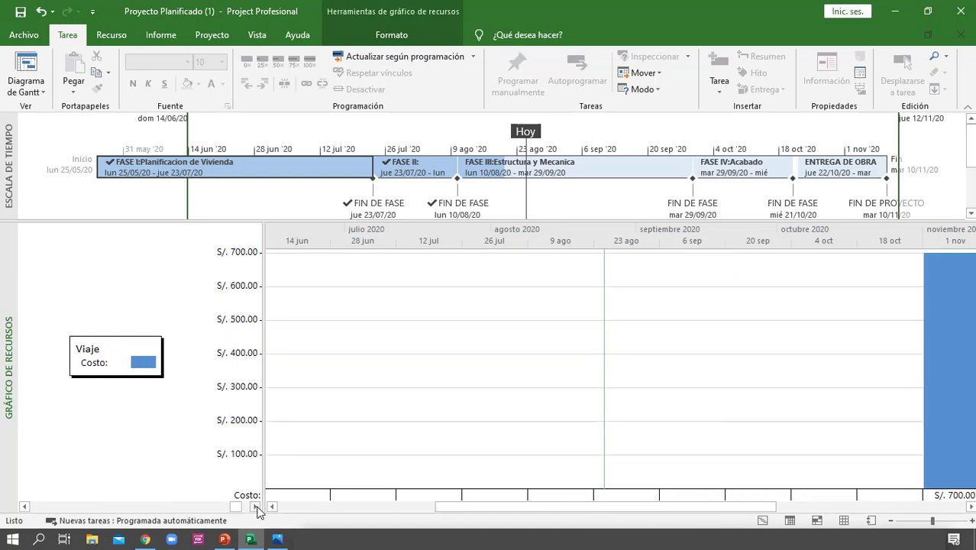
click(254, 506)
drag(243, 508, 138, 507)
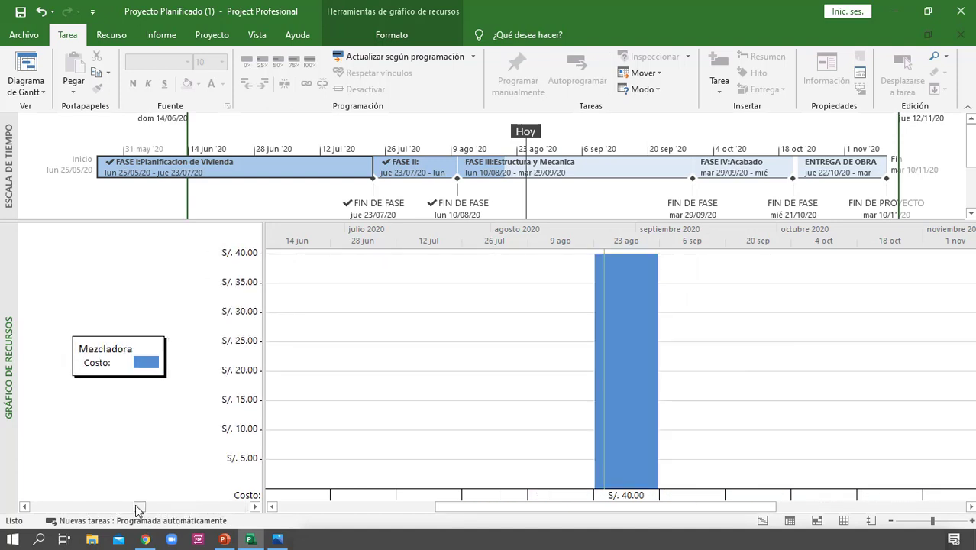
Return to the Gantt Chart view with the timeline hidden and widen the bar chart area up to the Duración column.
click(762, 521)
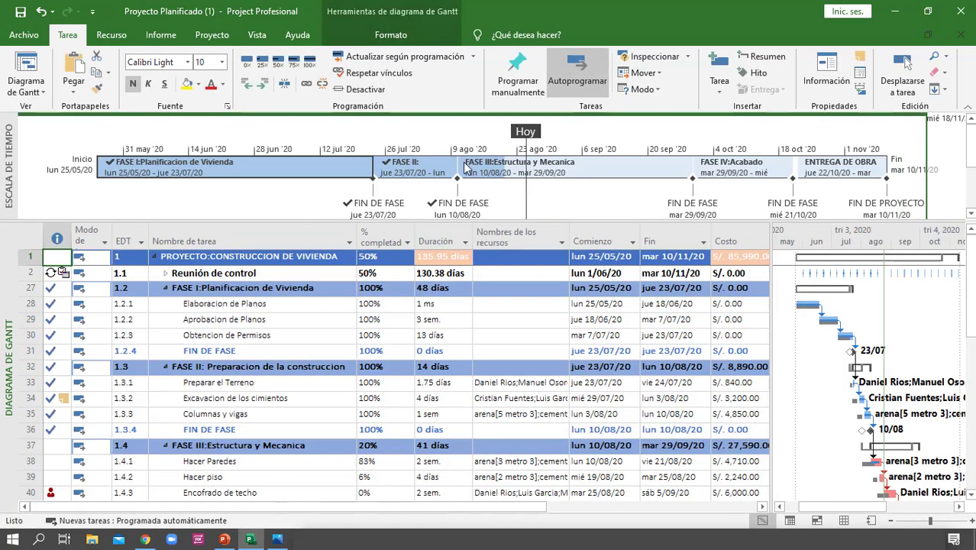
click(390, 35)
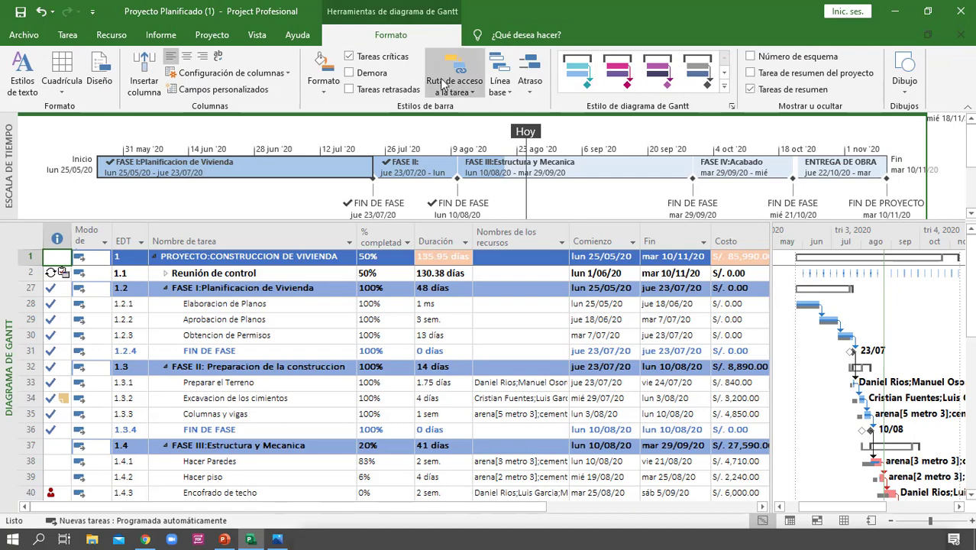
click(258, 35)
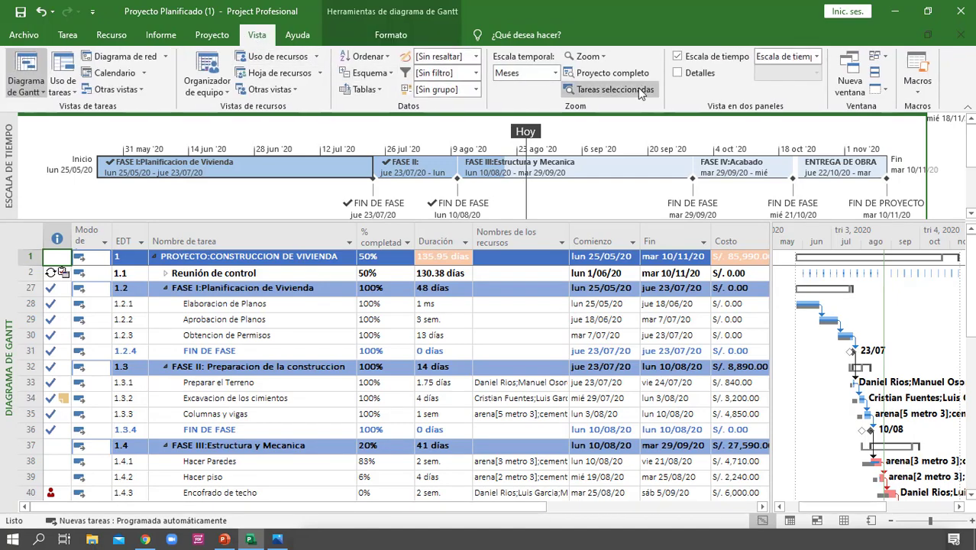
click(679, 59)
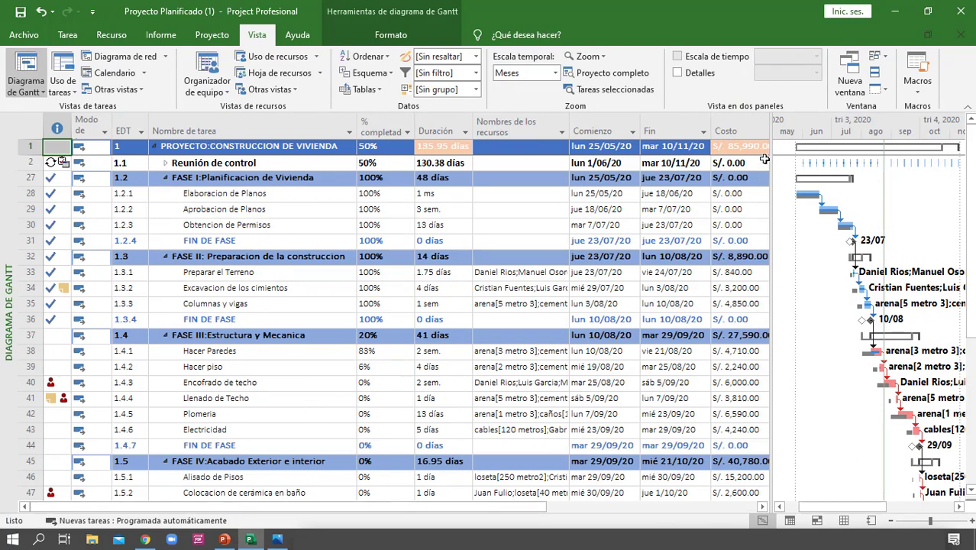
drag(771, 125, 479, 126)
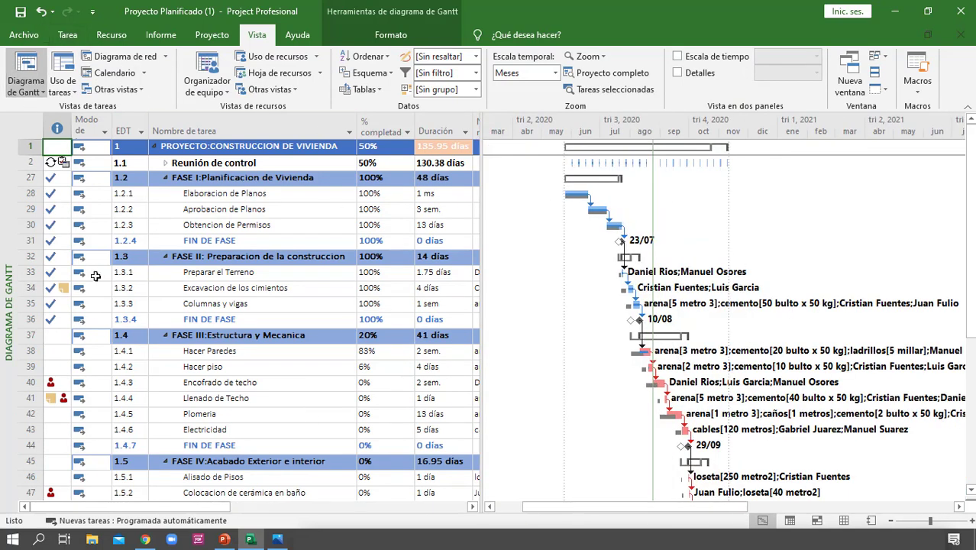
Apply the Hoja de tareas view from the full list of views.
click(31, 92)
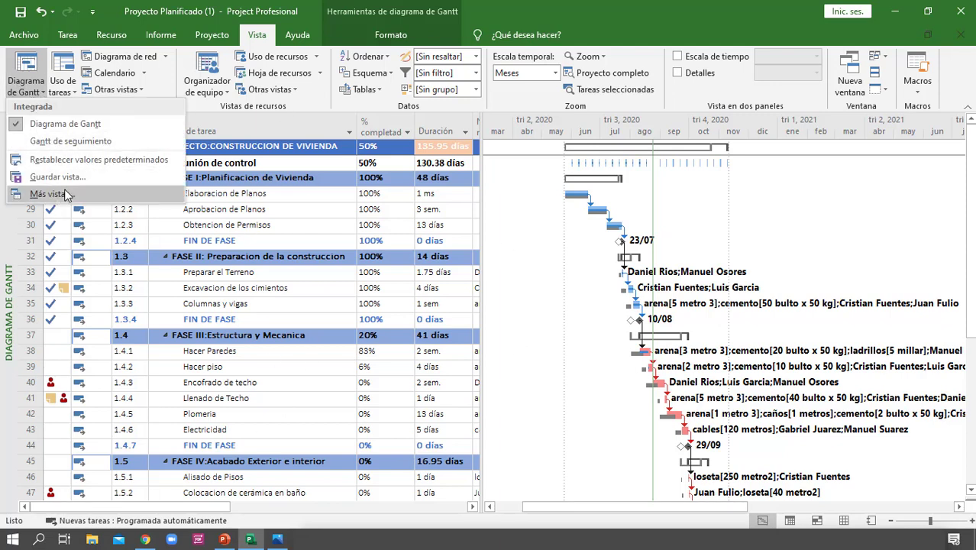
click(74, 196)
scroll(219, 181, down, 3)
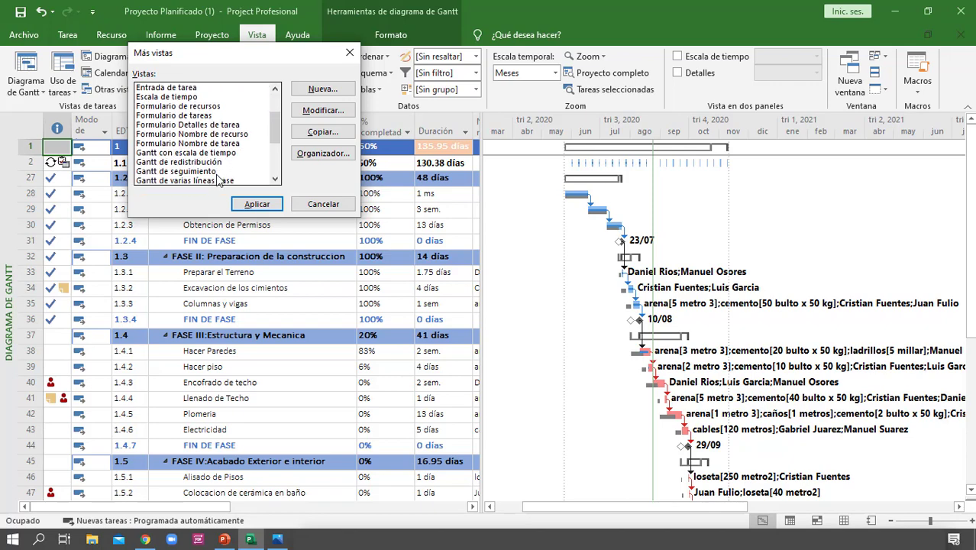
scroll(218, 181, down, 1)
click(187, 162)
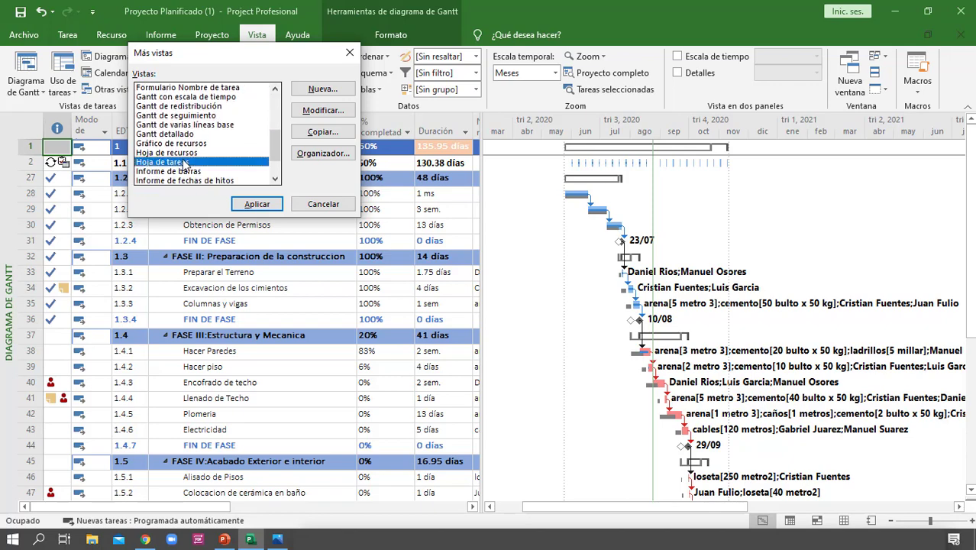
click(277, 203)
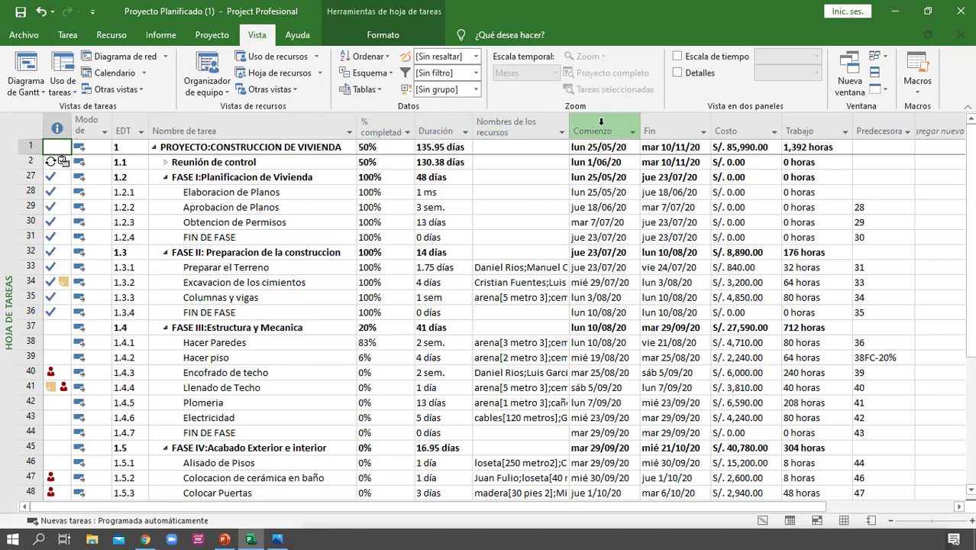
Highlight the Costo, Trabajo and % completado columns of the task sheet for review.
click(730, 129)
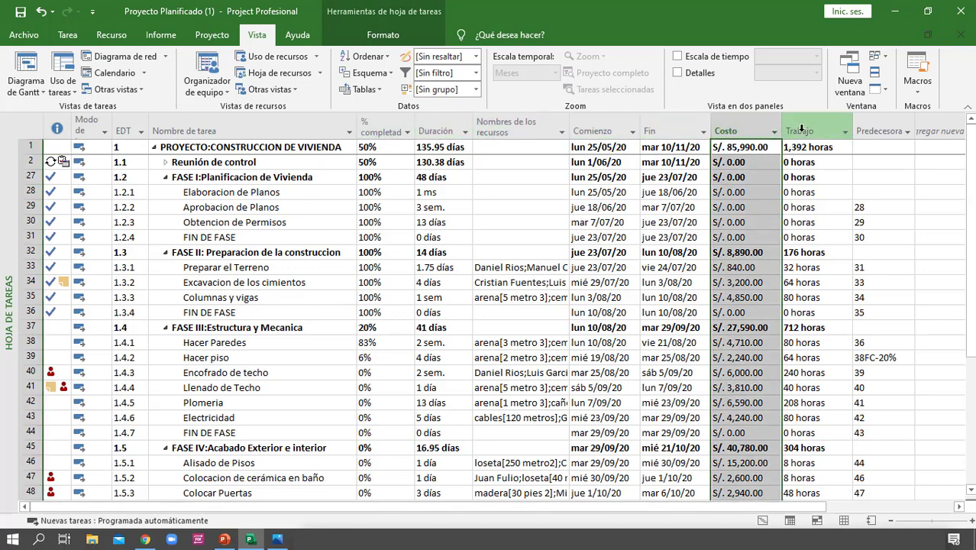
click(800, 129)
ctrl+click(730, 130)
ctrl+click(382, 127)
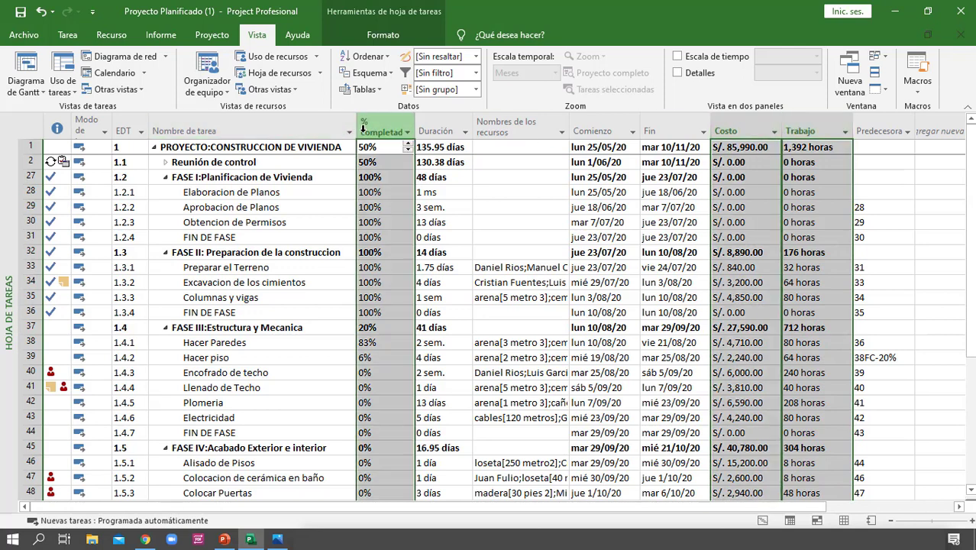
click(273, 229)
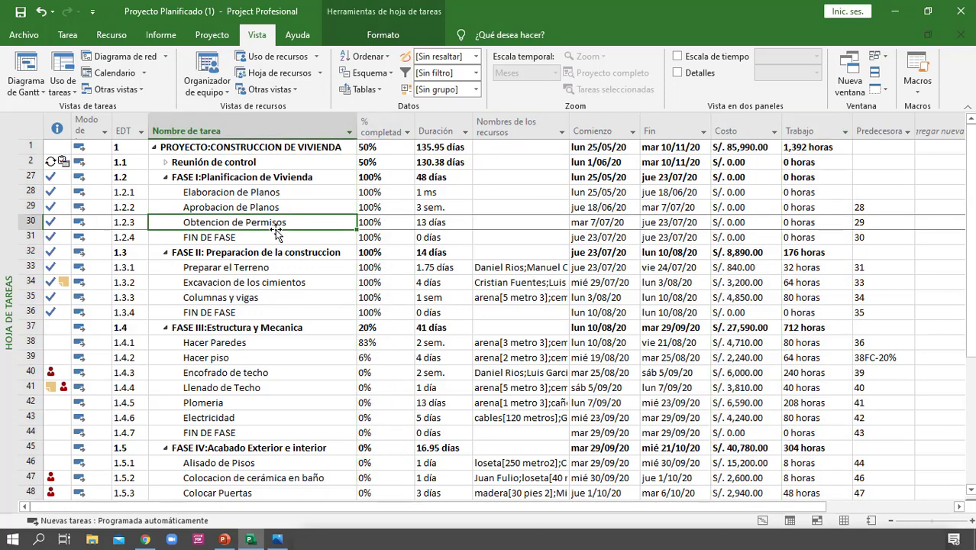
Apply the Costo table to the task sheet, widen the task name column and highlight the cost columns.
click(365, 92)
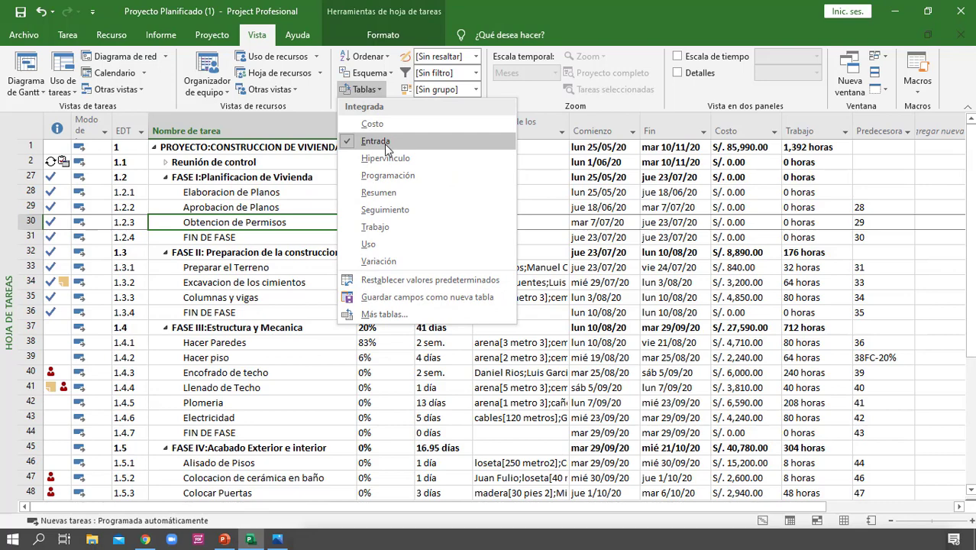
click(395, 126)
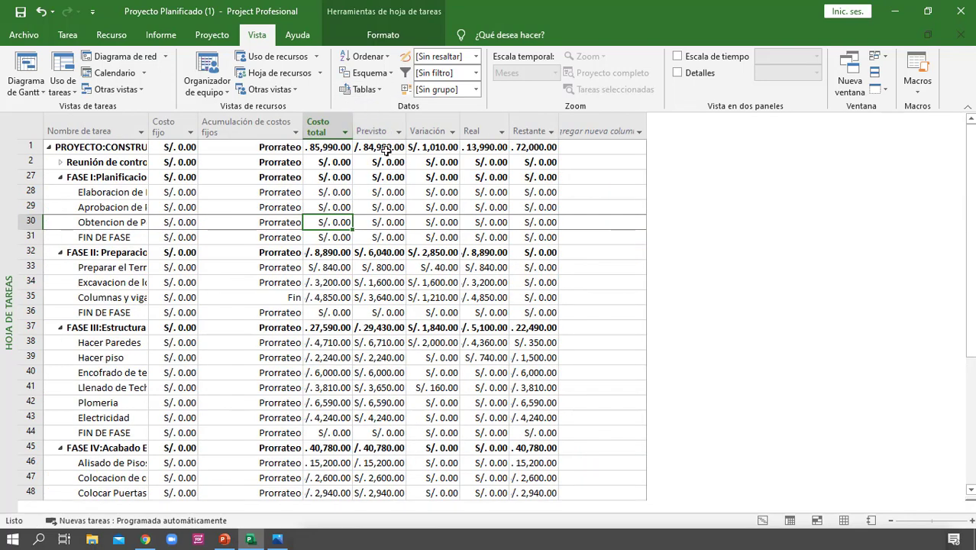
click(100, 131)
drag(150, 125, 600, 120)
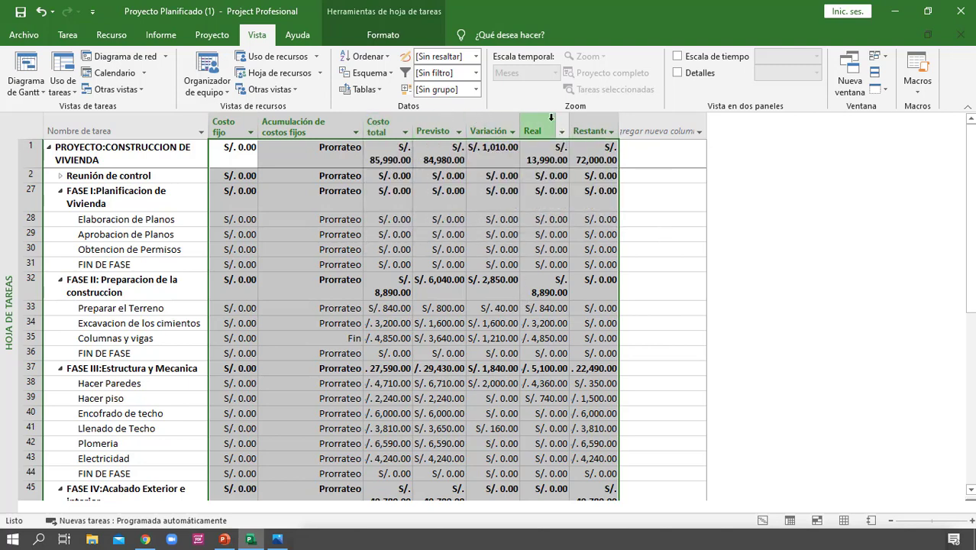
Look through the task costs and fit the Costo total column's width to its contents.
click(392, 351)
scroll(236, 342, down, 15)
scroll(388, 340, up, 6)
scroll(401, 330, up, 5)
click(391, 398)
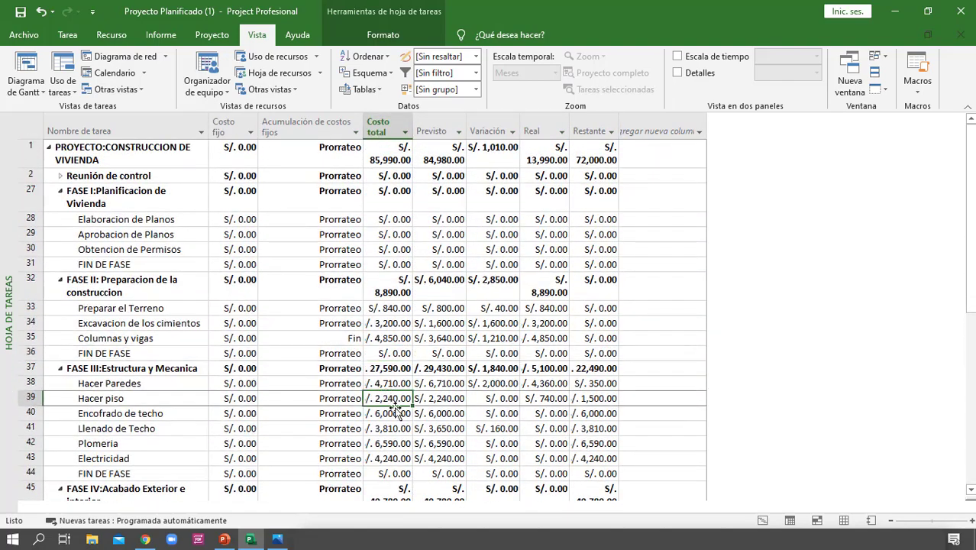
double_click(414, 138)
scroll(451, 328, down, 2)
scroll(452, 326, up, 2)
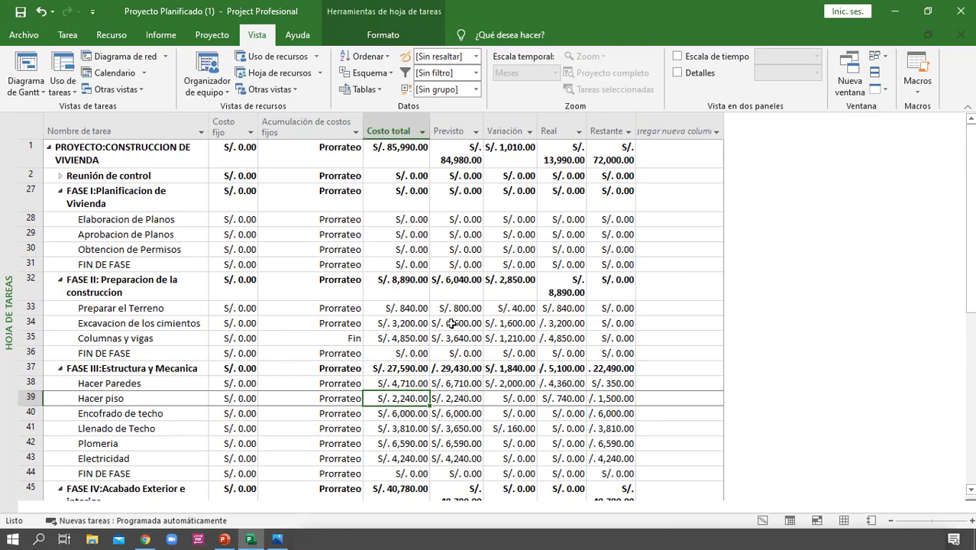
Collapse FASE I through FASE IV and ENTREGA DE OBRA so only the summary rows are listed.
click(61, 191)
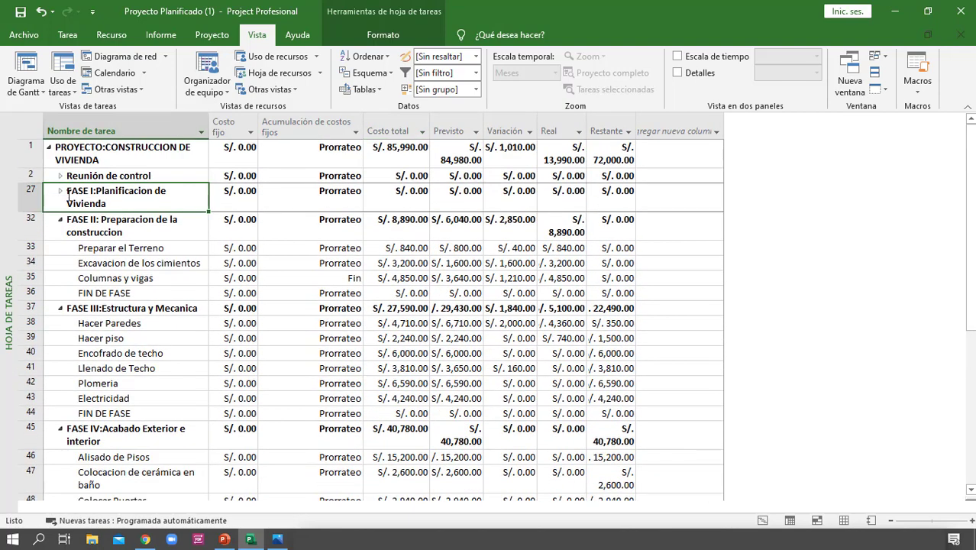
click(60, 222)
click(61, 248)
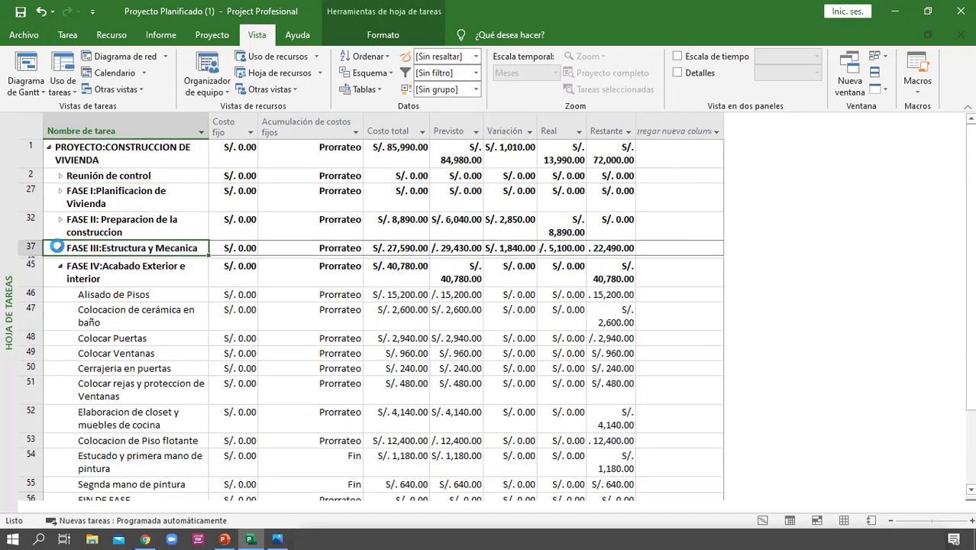
click(61, 262)
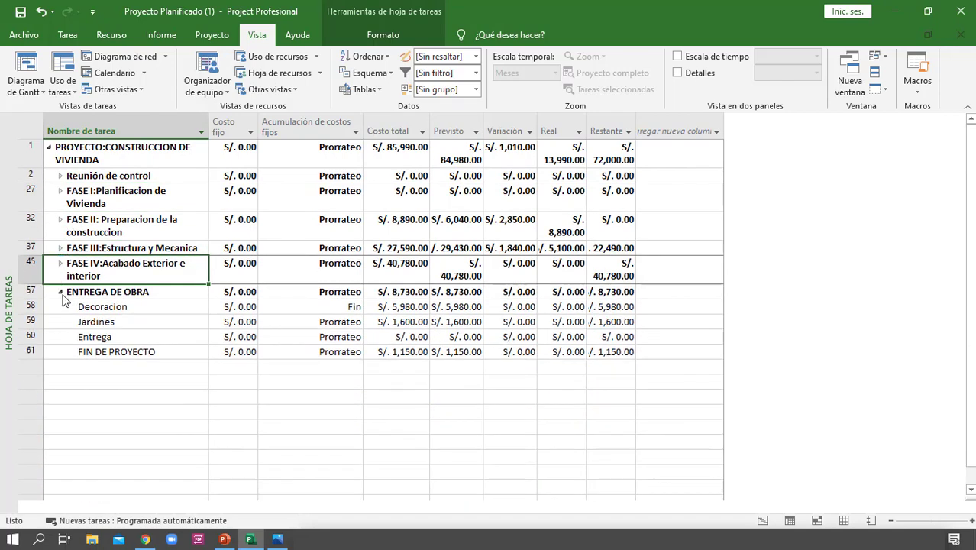
click(60, 292)
Examine the total, actual (Real) and remaining (Restante) costs of the project phases.
click(400, 289)
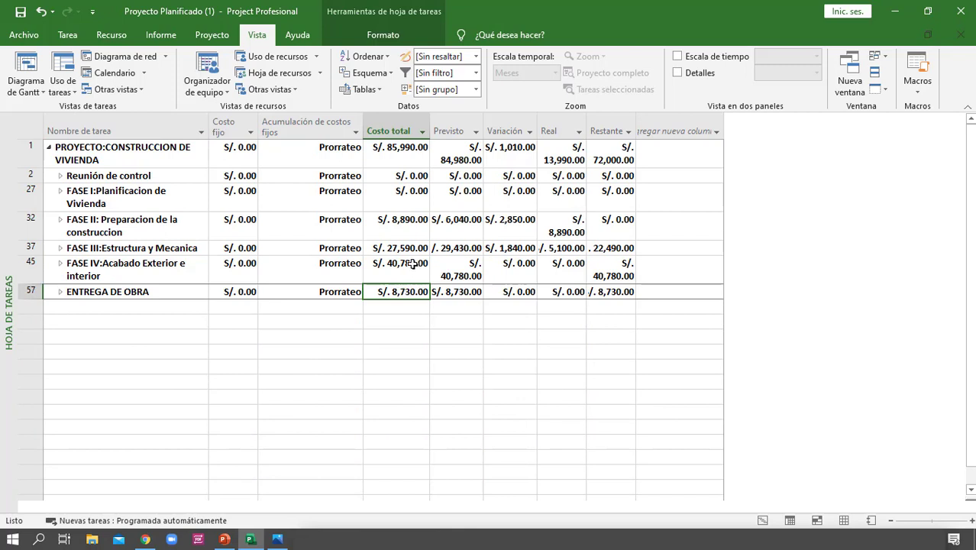
click(413, 264)
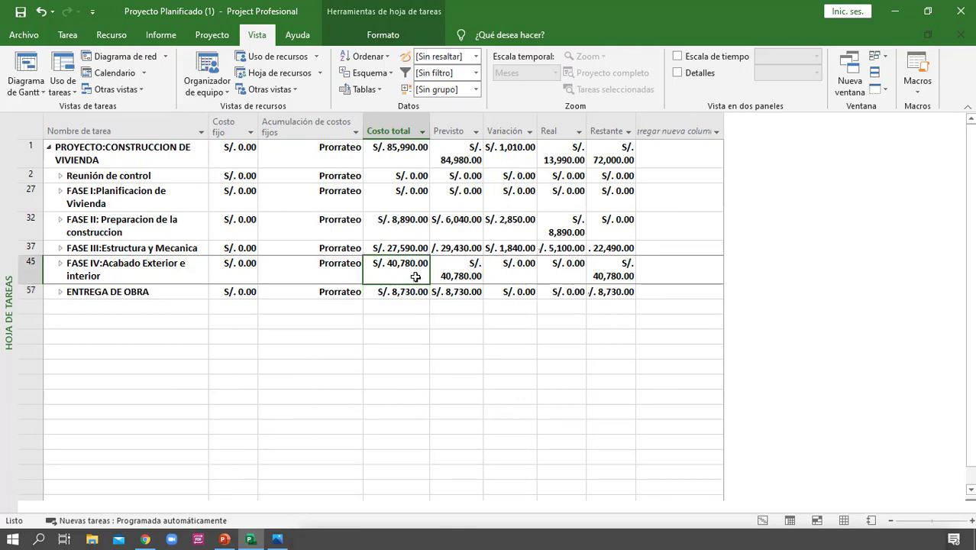
click(18, 265)
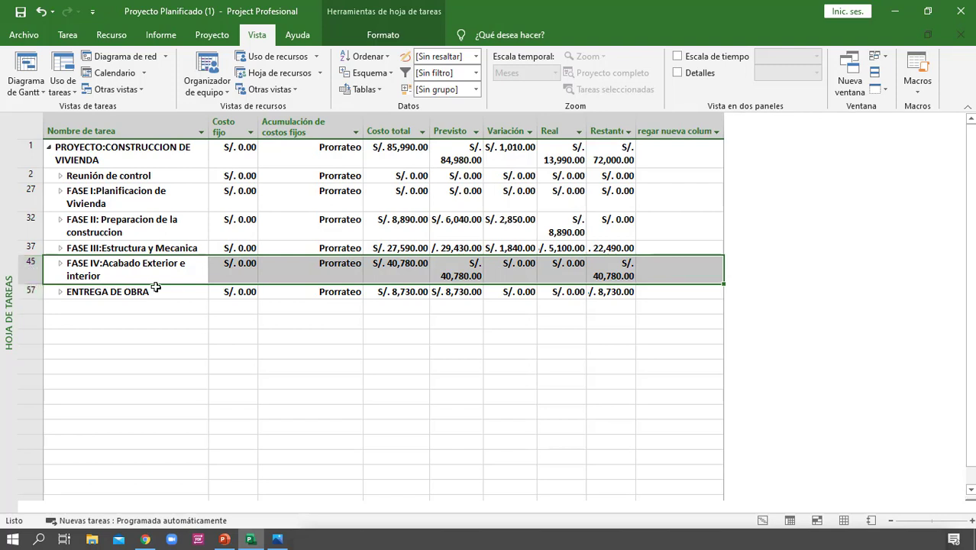
click(562, 248)
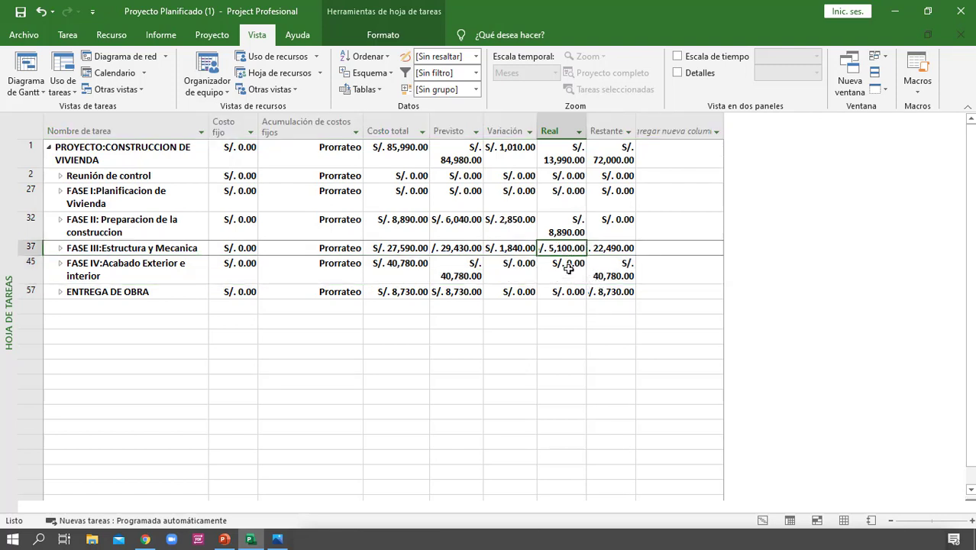
click(574, 229)
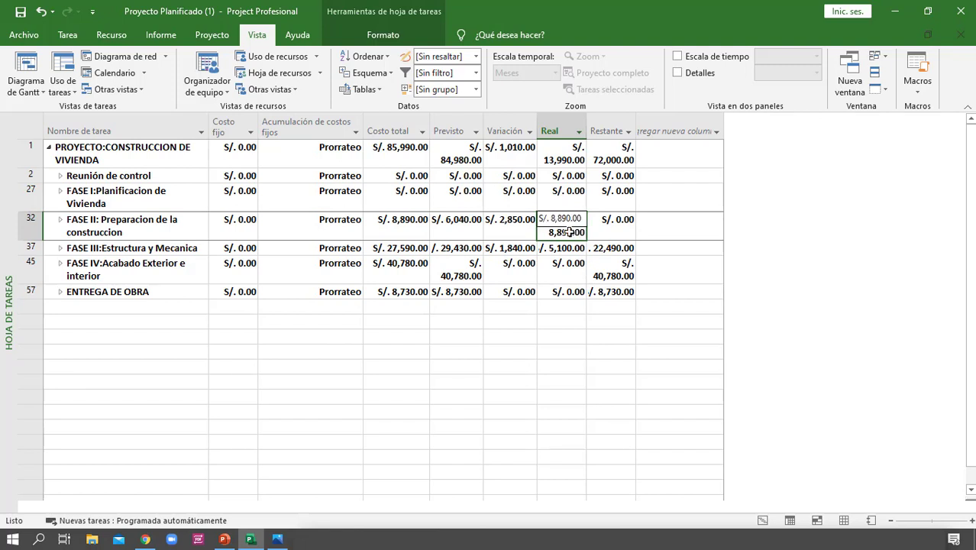
click(607, 131)
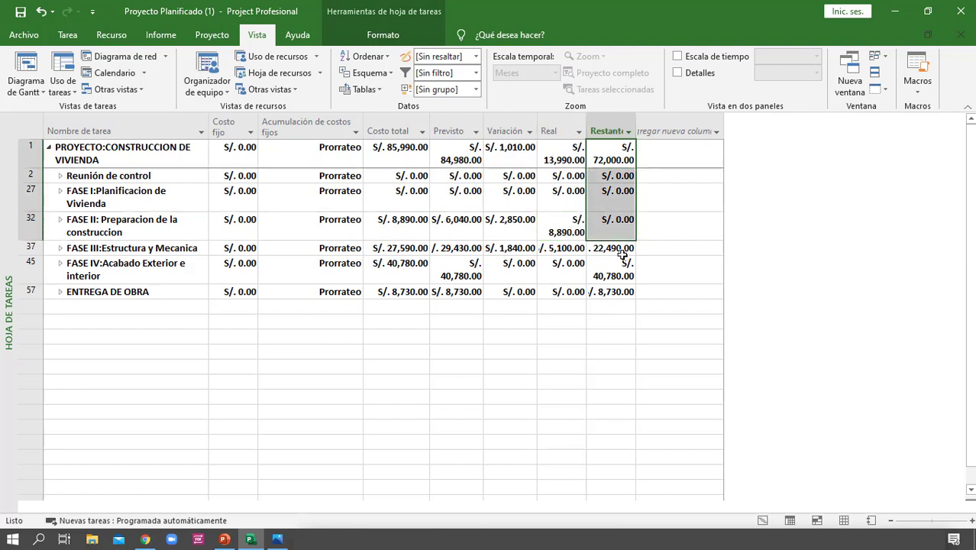
Fit the Restante column to its contents and expand FASE IV to review the costs of its tasks.
double_click(634, 123)
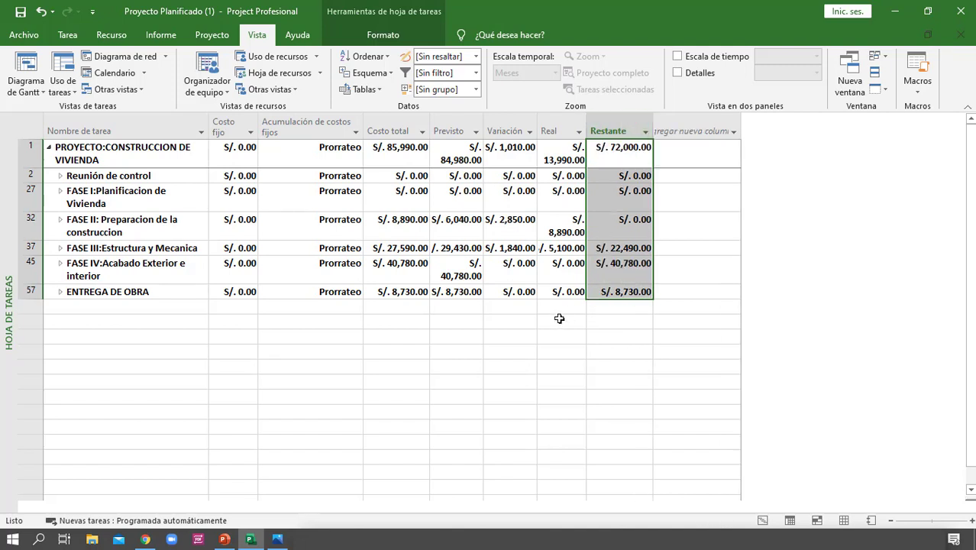
click(619, 269)
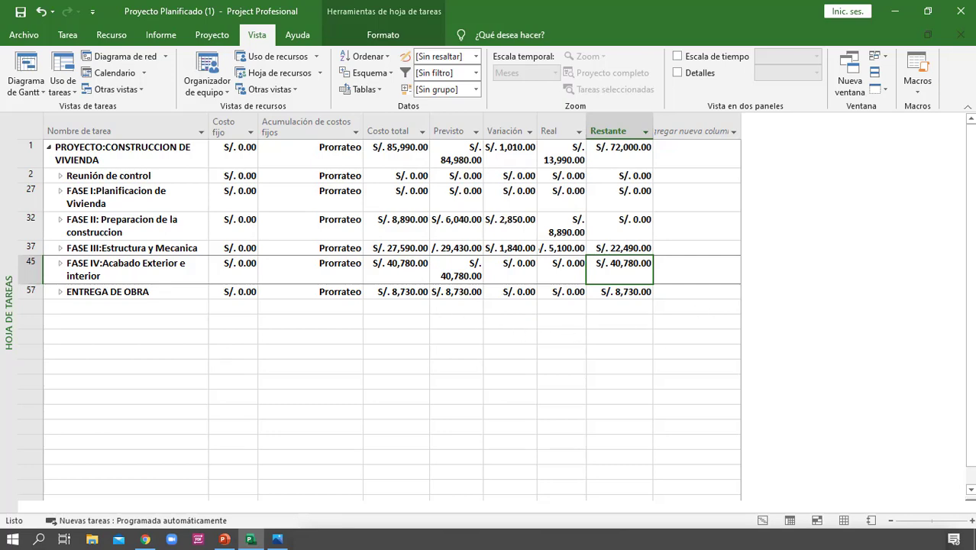
click(61, 264)
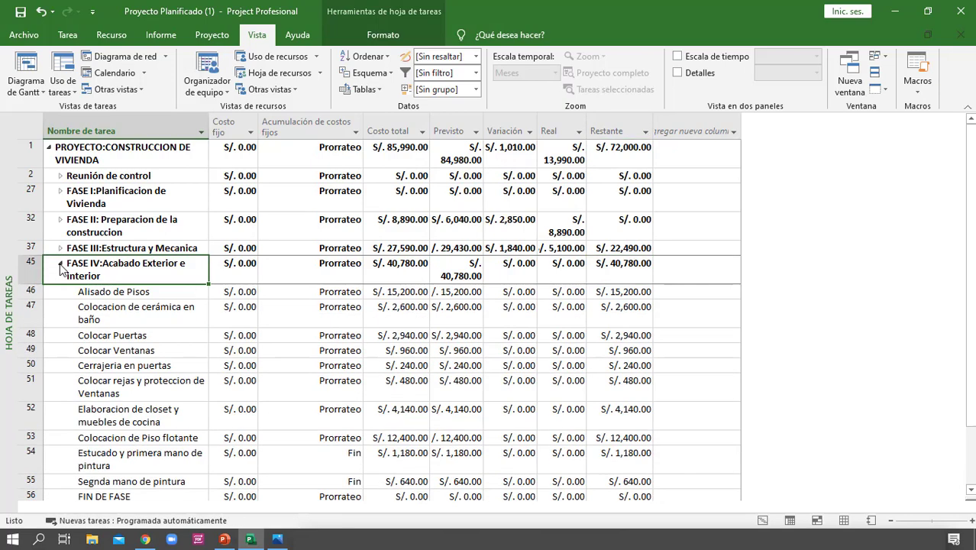
click(29, 268)
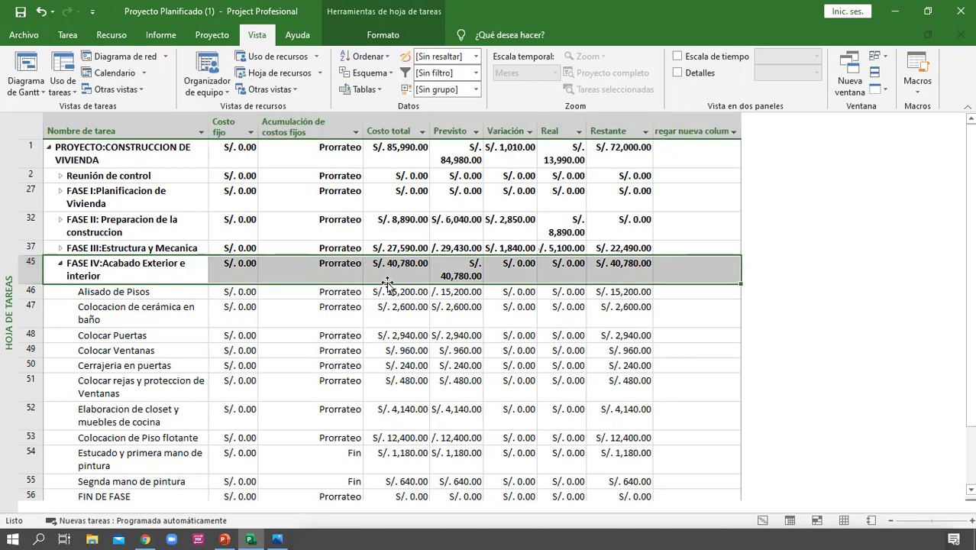
scroll(388, 285, down, 2)
scroll(388, 285, up, 1)
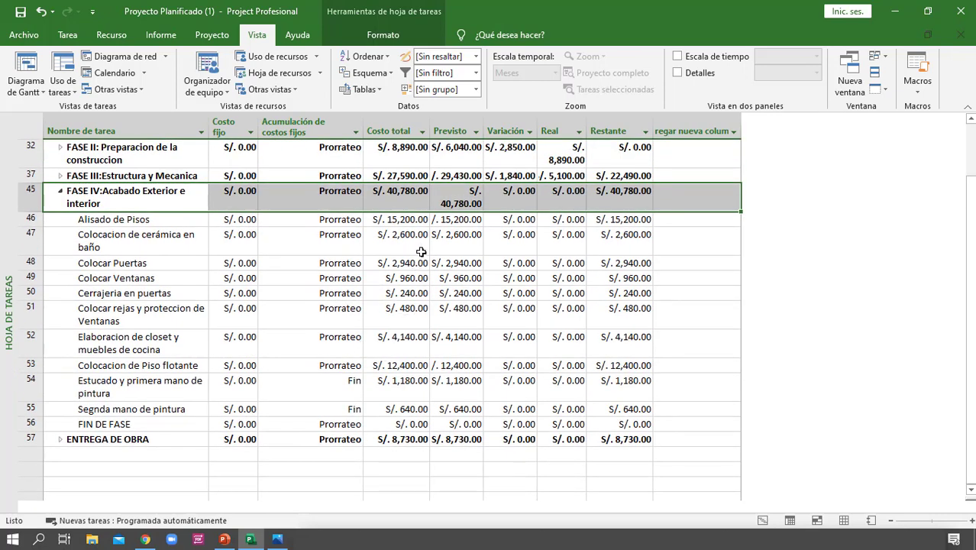
click(25, 220)
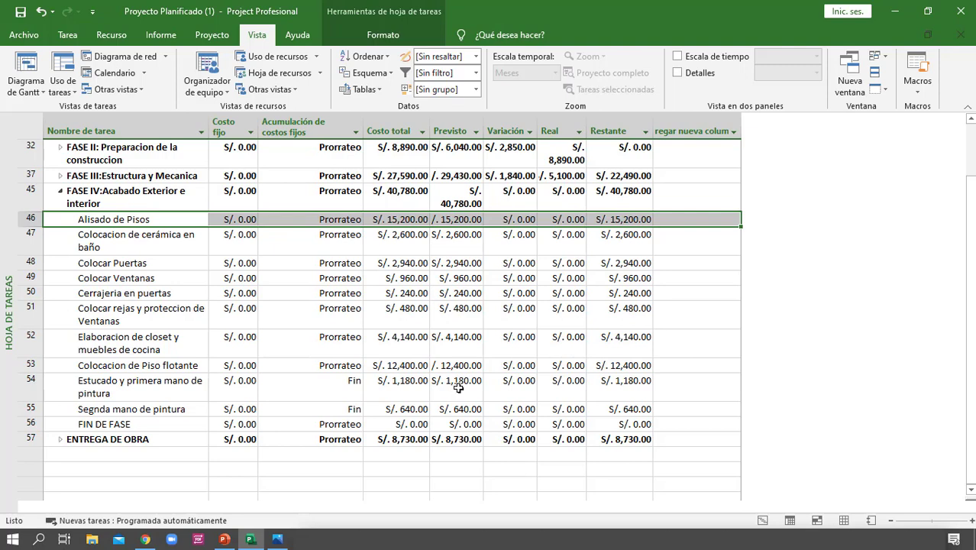
Switch to the task usage view and check the resources assigned to Alisado de Pisos.
click(791, 520)
scroll(230, 372, down, 7)
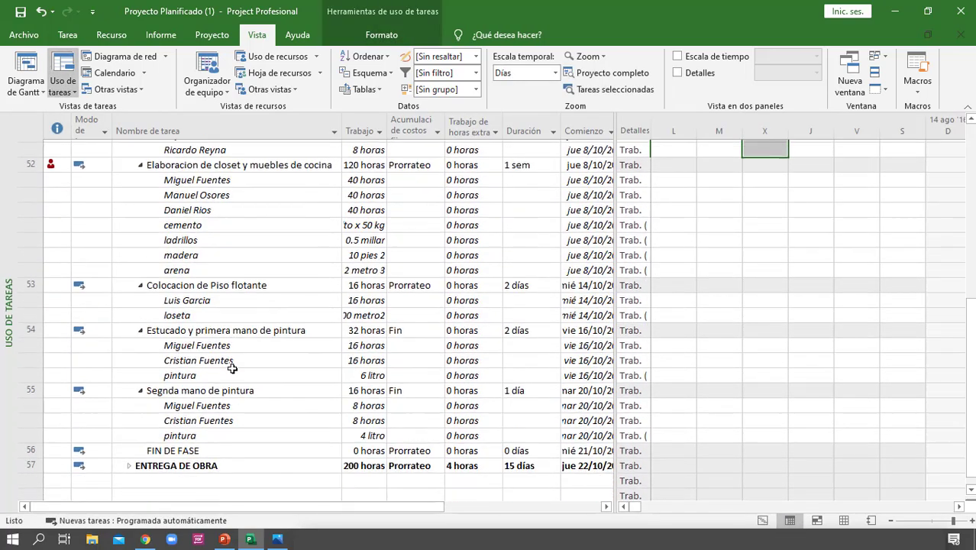
scroll(207, 233, up, 8)
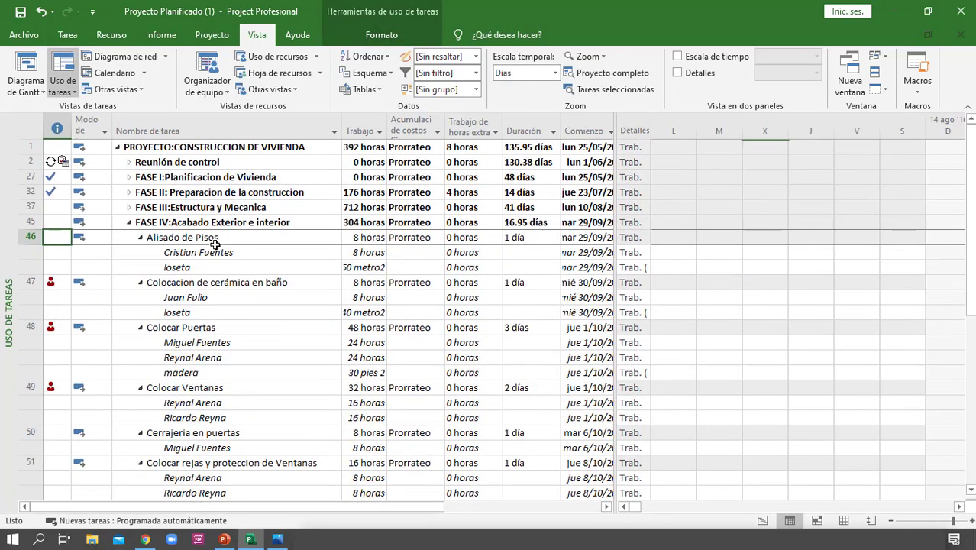
click(212, 241)
click(214, 255)
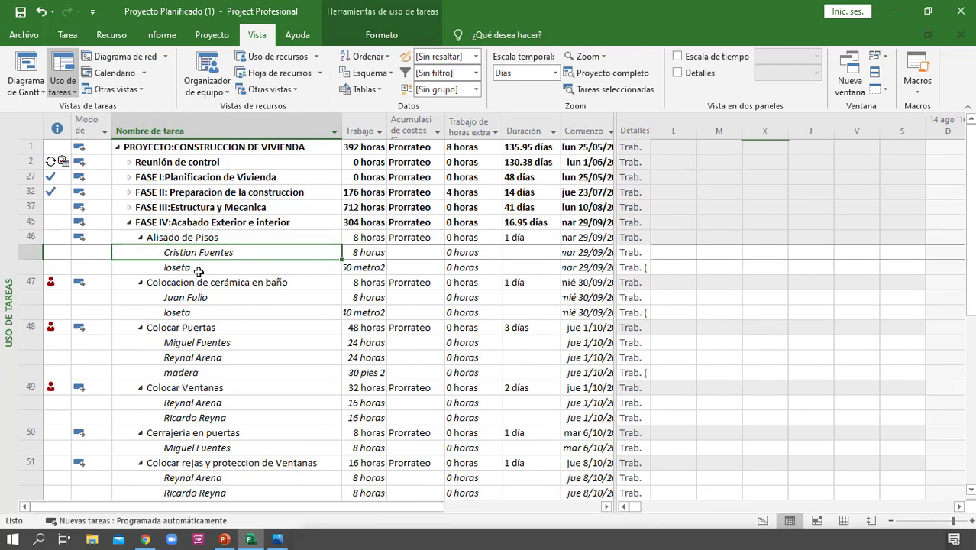
Apply the Costo table to the task usage view and examine the resource costs of Alisado de Pisos in FASE IV.
click(364, 89)
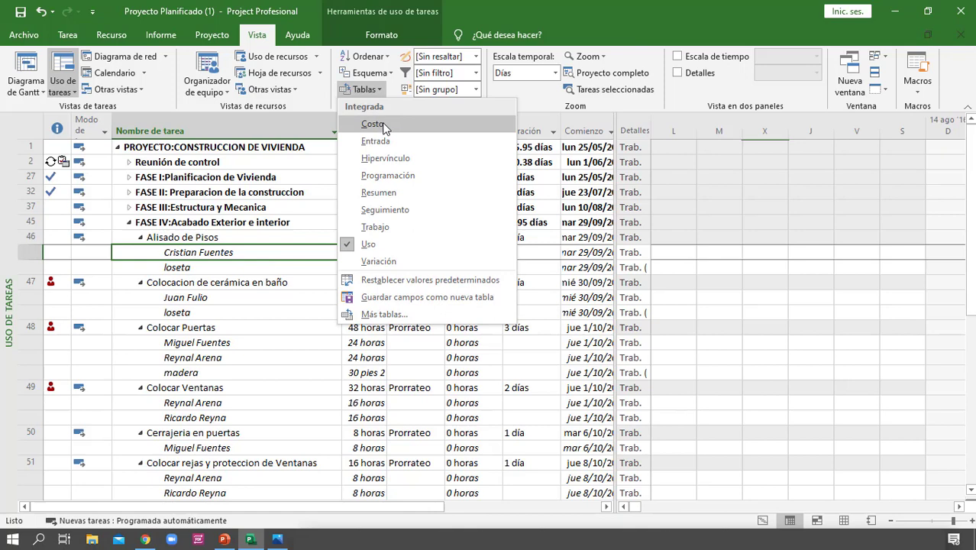
click(375, 124)
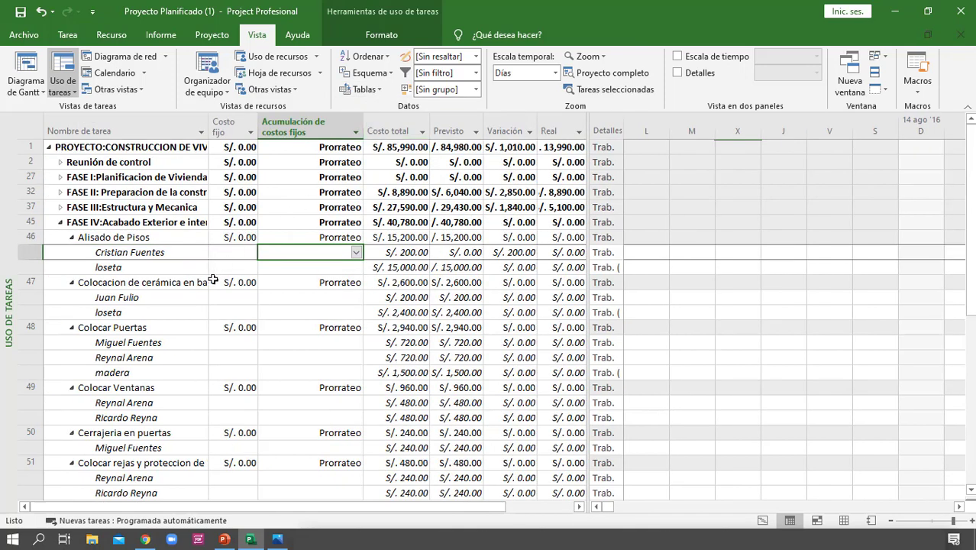
click(401, 253)
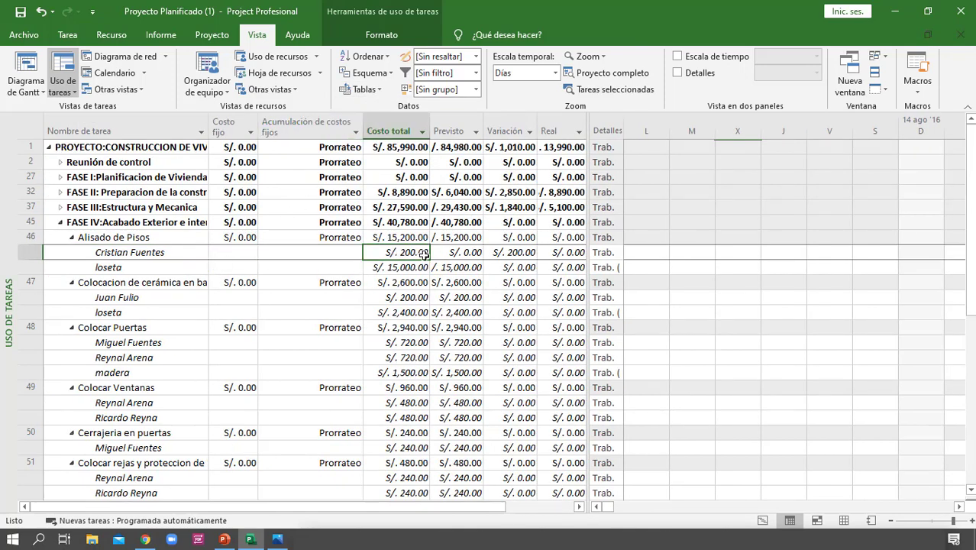
click(408, 267)
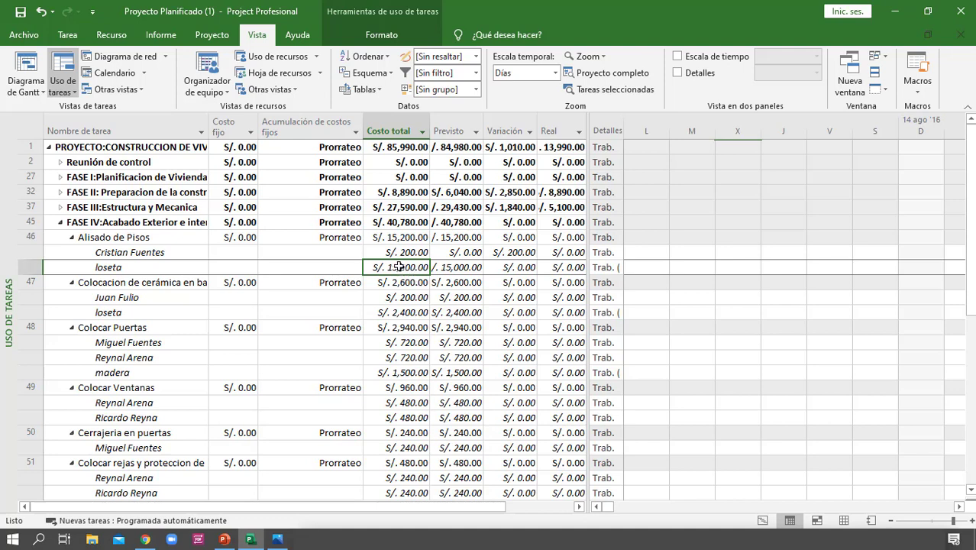
click(126, 238)
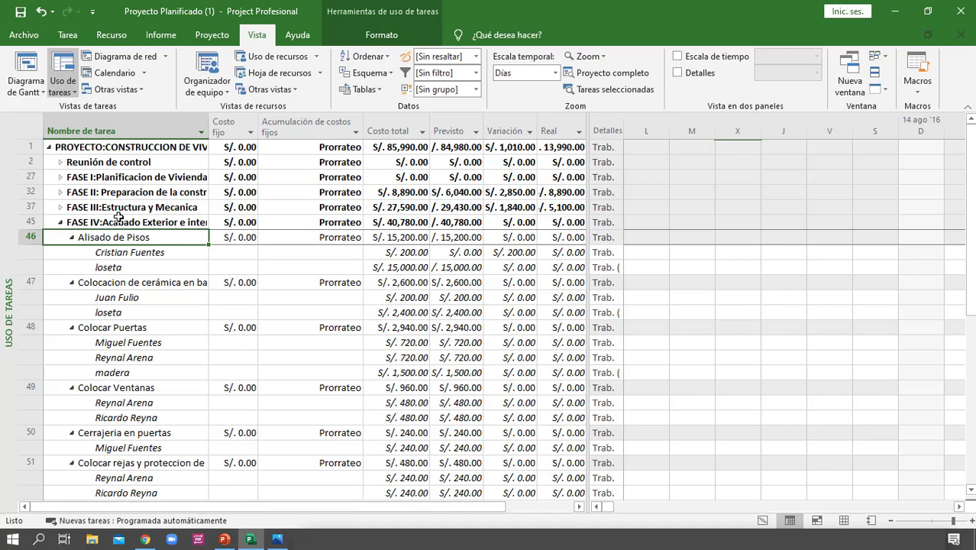
click(159, 226)
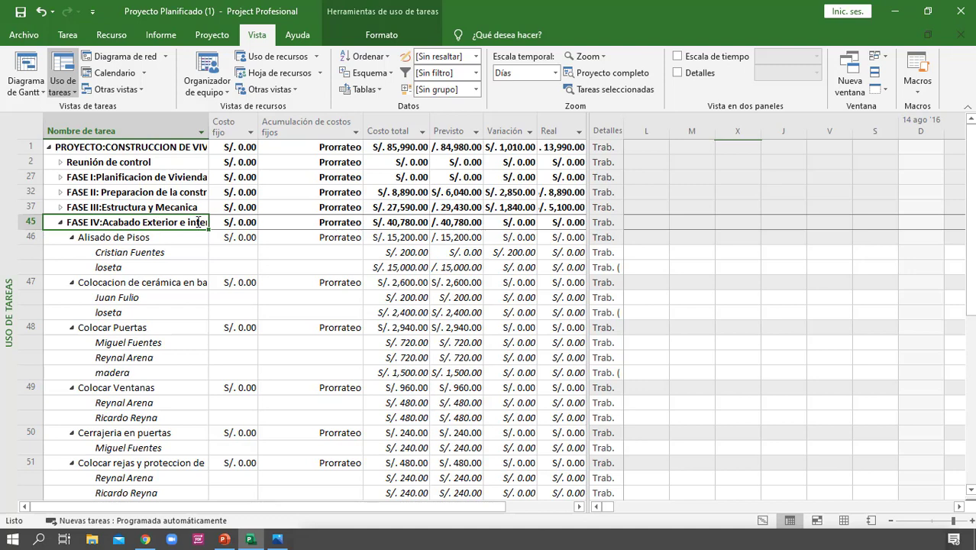
click(182, 150)
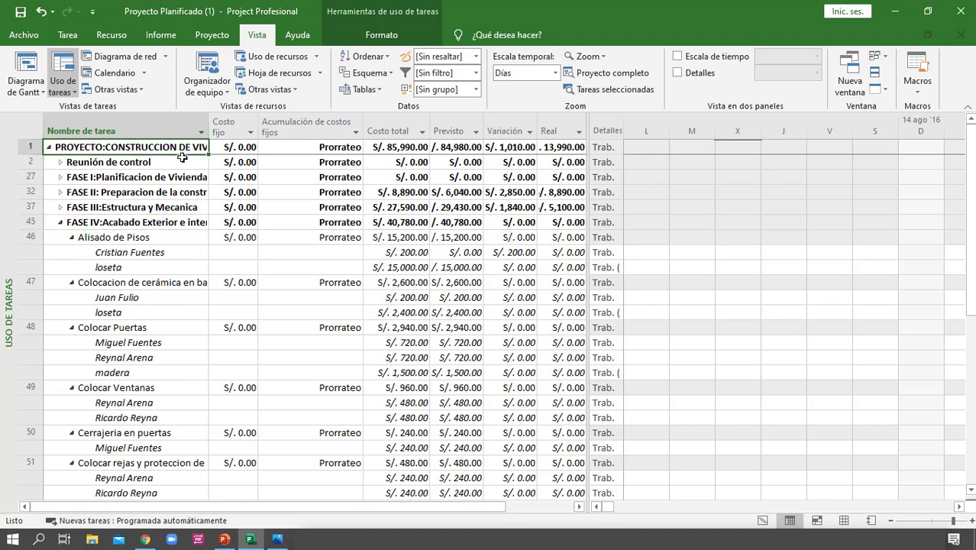
Return to the Gantt chart and, from the complete list of views, apply the task sheet view.
click(762, 520)
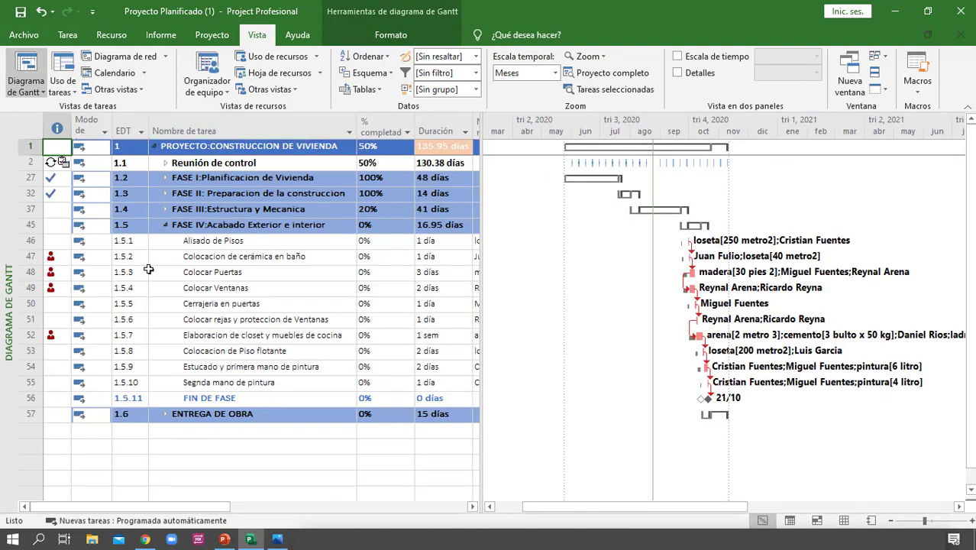
click(271, 304)
click(26, 90)
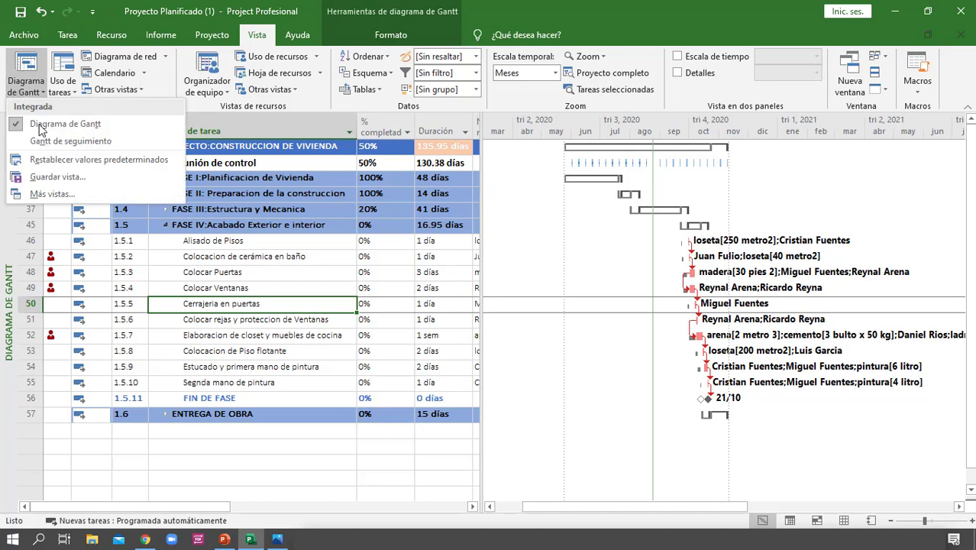
click(90, 191)
scroll(187, 166, down, 4)
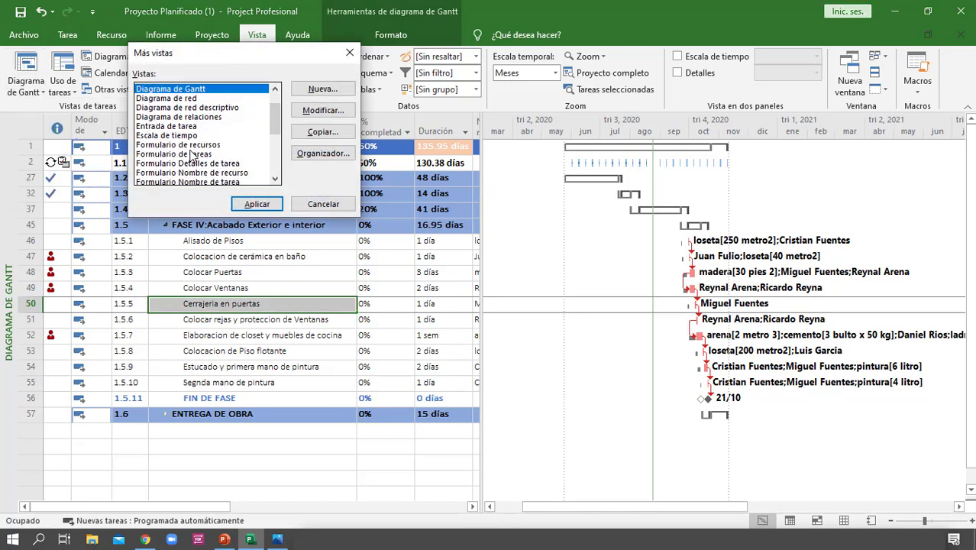
click(187, 162)
click(257, 204)
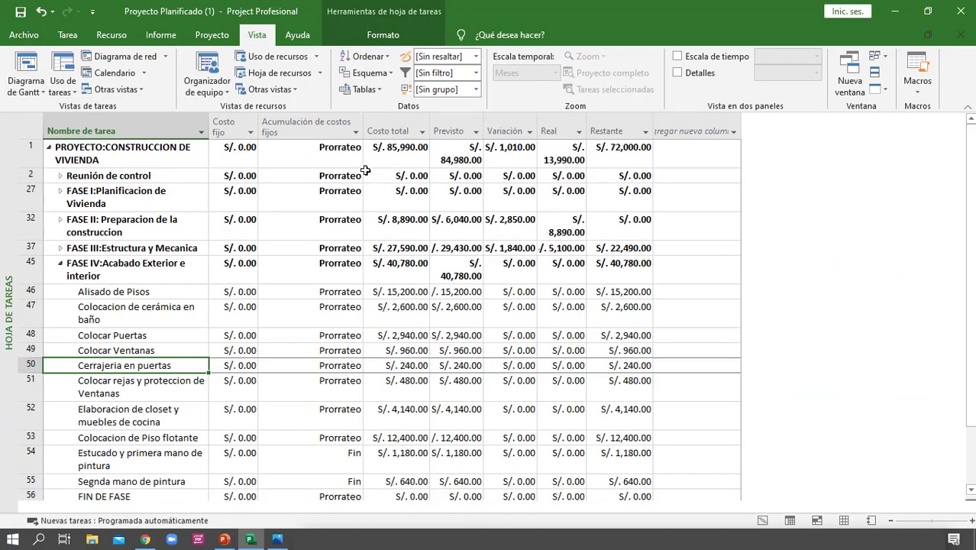
Look over the Entrada table in the task sheet and restore the Costo table.
click(362, 90)
click(374, 137)
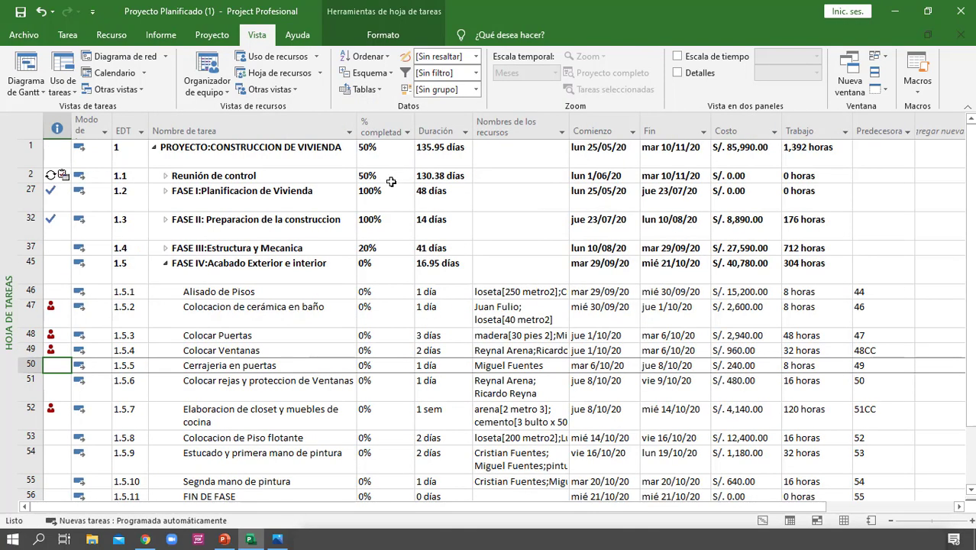
scroll(412, 258, down, 3)
scroll(414, 253, up, 4)
click(365, 89)
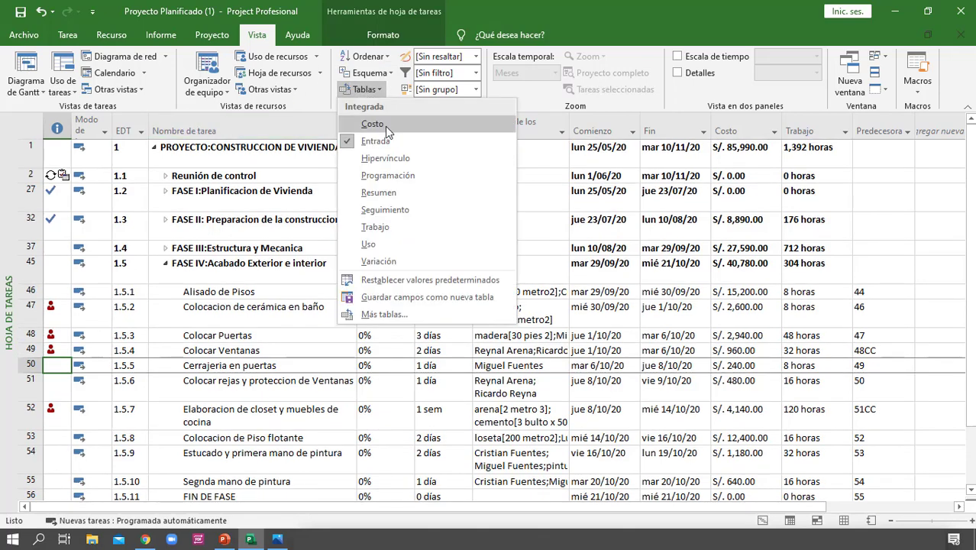
click(385, 126)
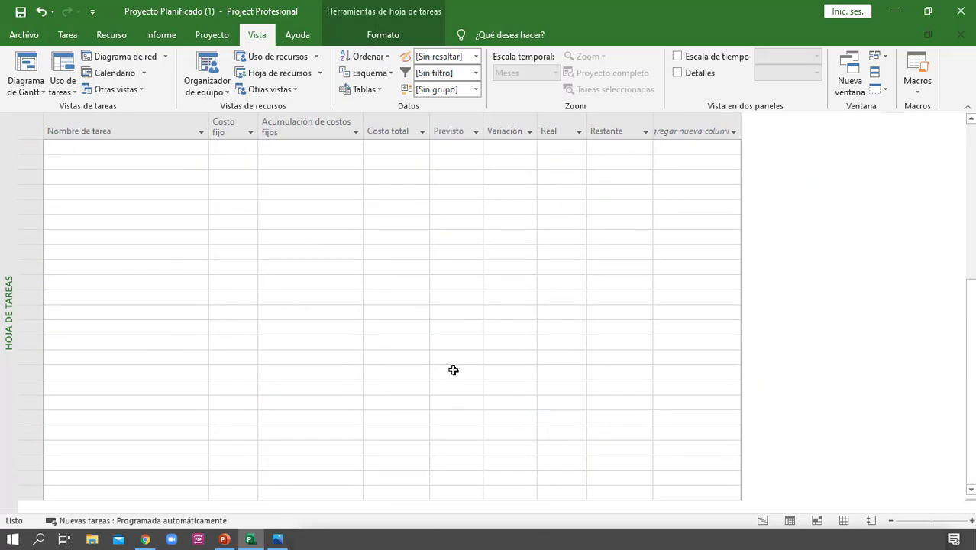
Apply the Seguimiento table to the task sheet and examine its actual dates, physical progress, durations, cost and work columns.
click(367, 89)
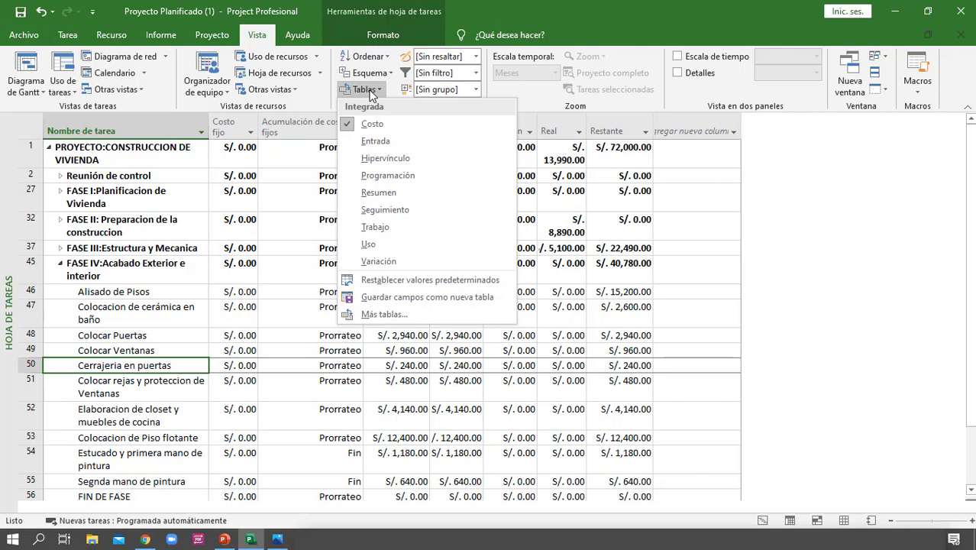
click(409, 214)
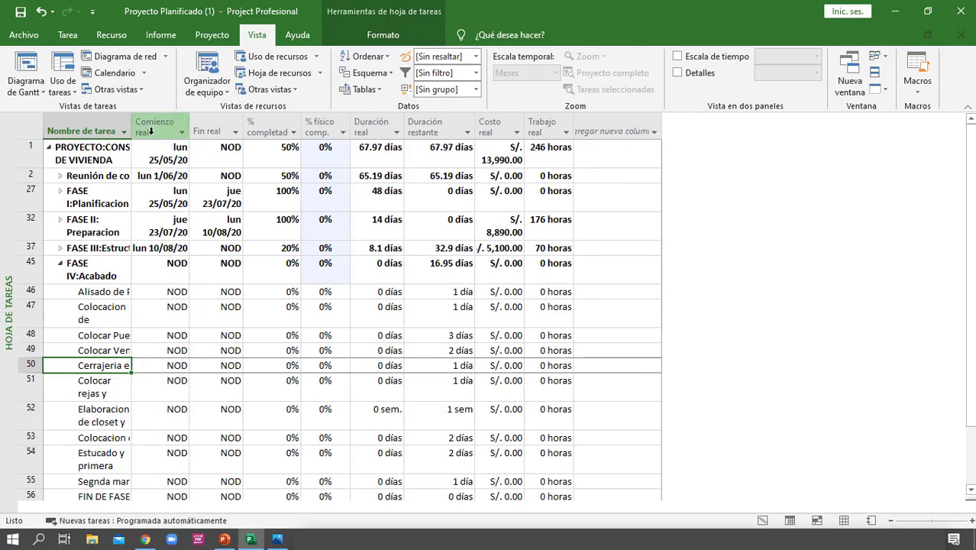
click(157, 127)
click(208, 130)
click(314, 126)
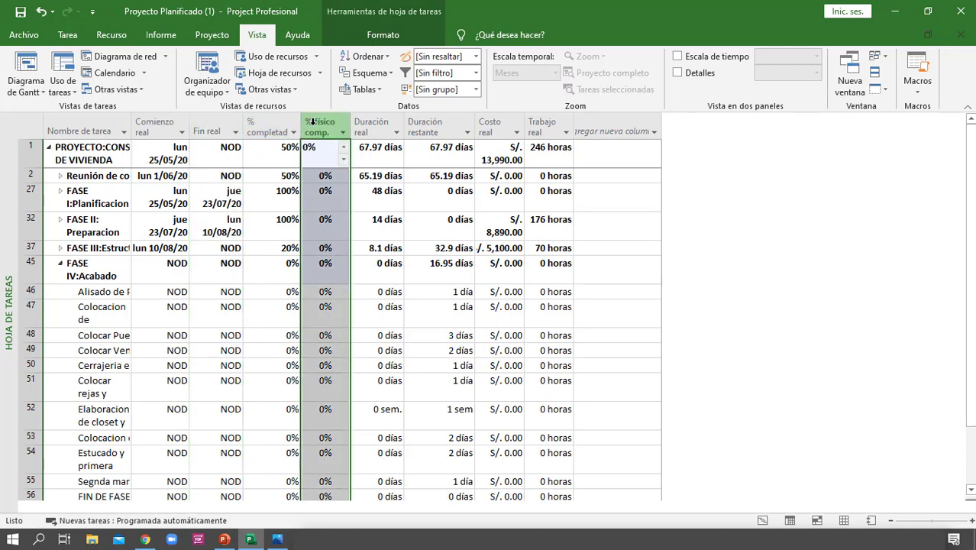
click(379, 123)
click(443, 126)
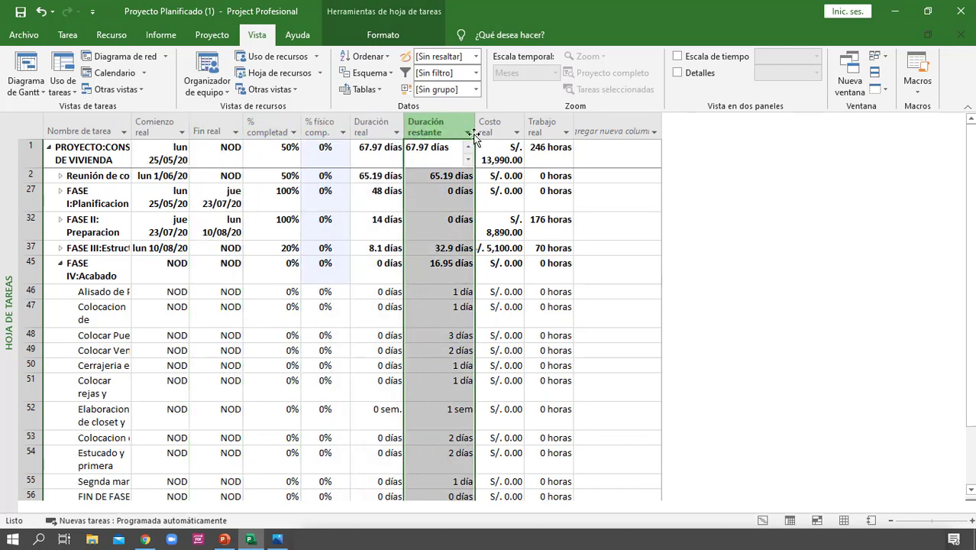
click(495, 126)
click(542, 126)
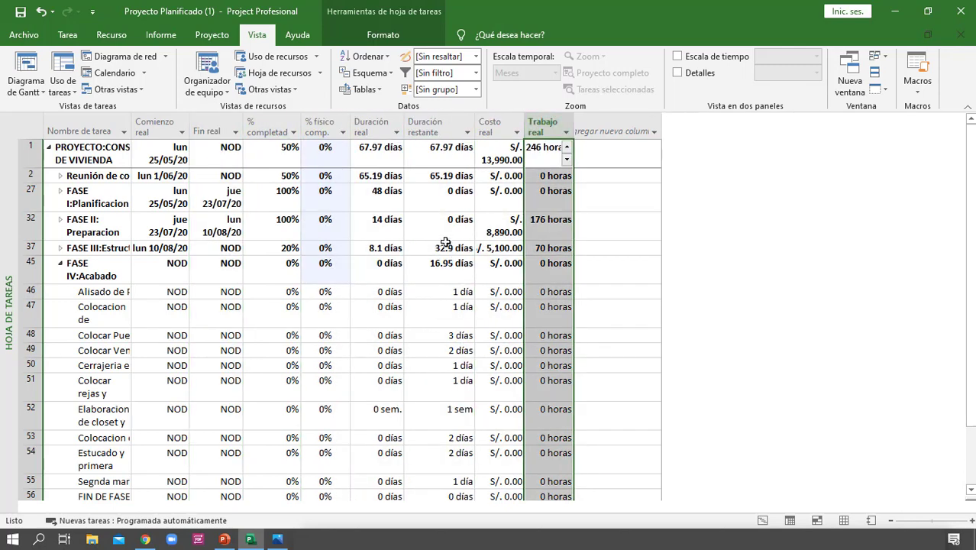
Apply the Trabajo table to the task sheet and examine its planned, variance, actual, remaining and percent-complete work columns.
click(355, 90)
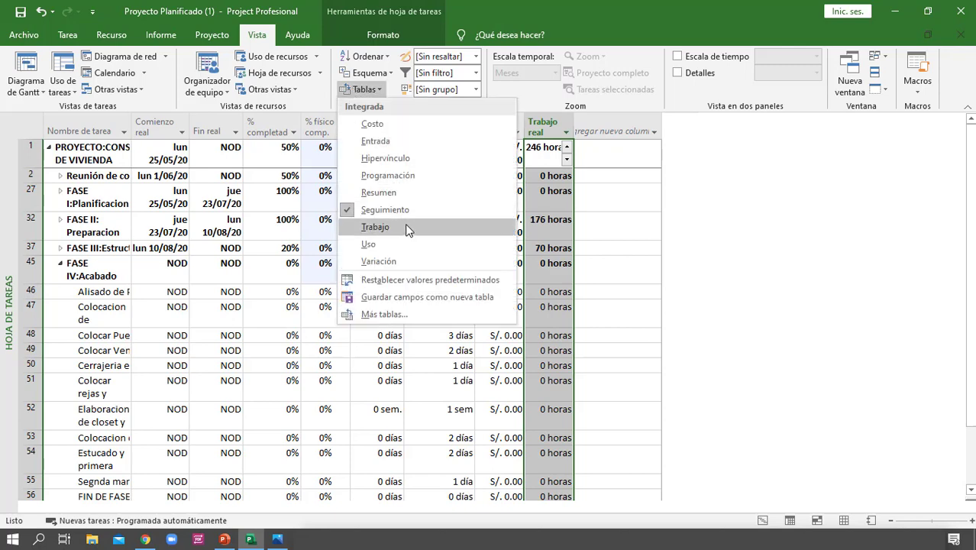
click(375, 227)
click(162, 130)
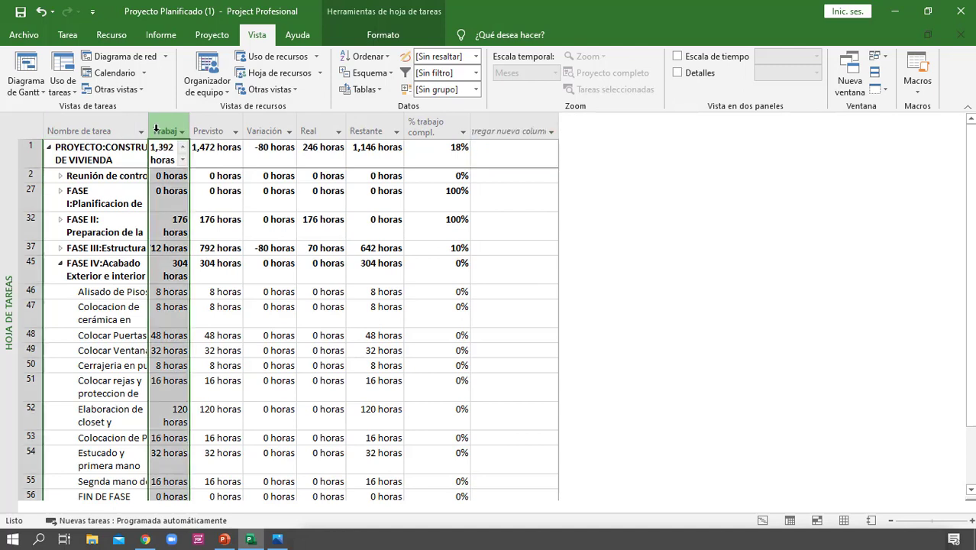
click(195, 128)
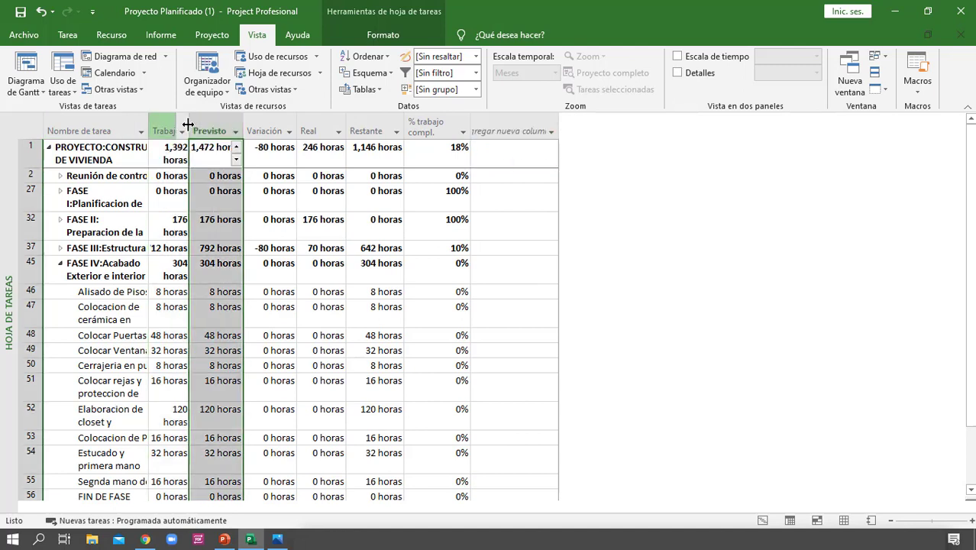
click(247, 120)
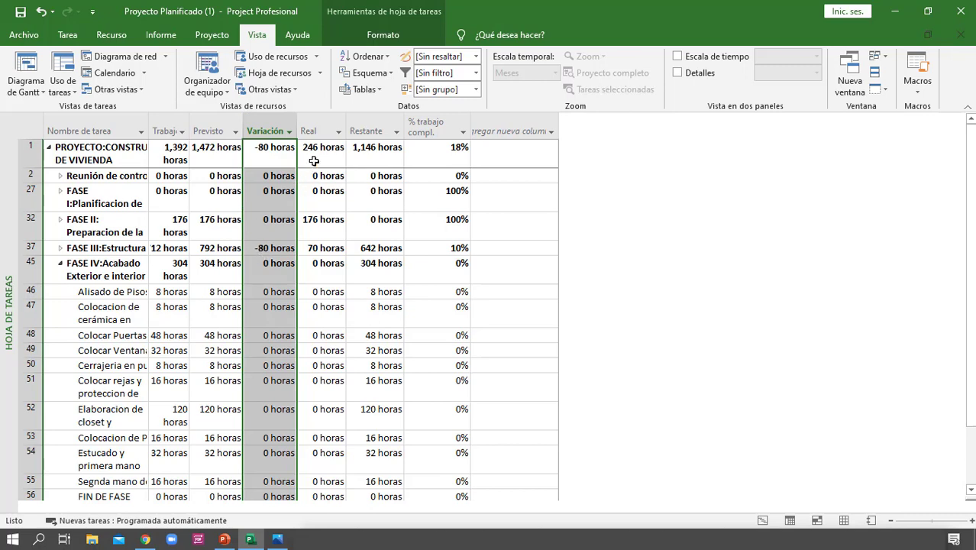
click(315, 134)
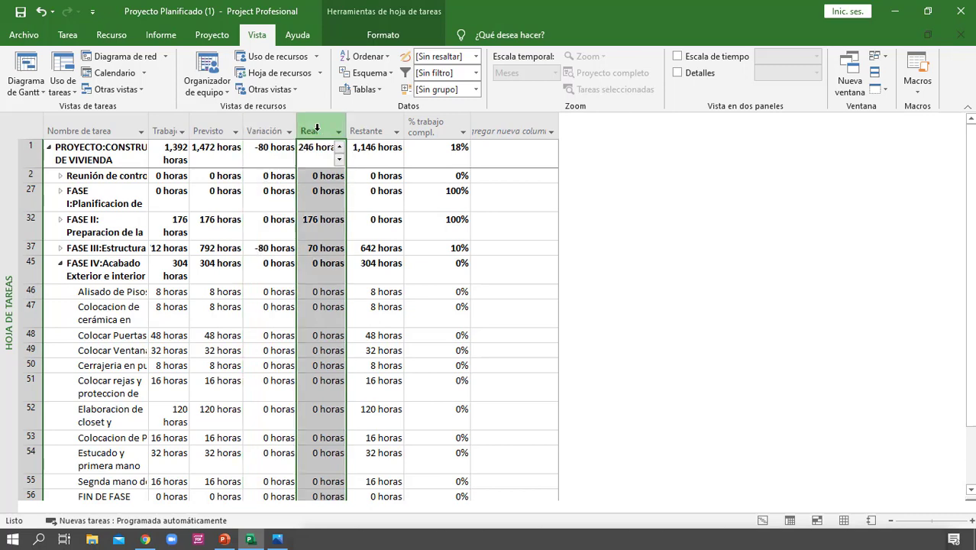
click(359, 127)
click(428, 132)
scroll(449, 273, down, 5)
scroll(436, 261, up, 5)
click(289, 263)
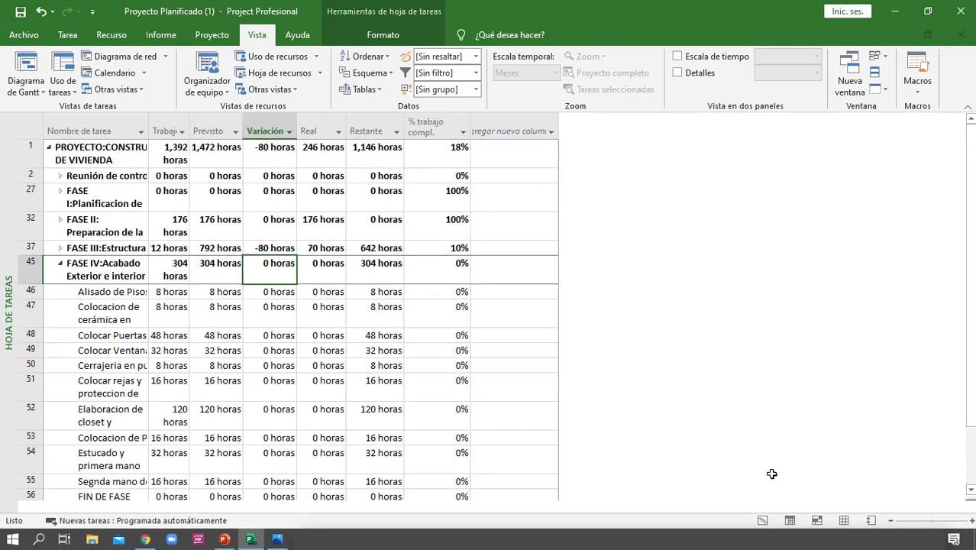
Switch to the resource sheet, apply the Costo table, widen the Costo column and select the baseline cost column.
click(844, 520)
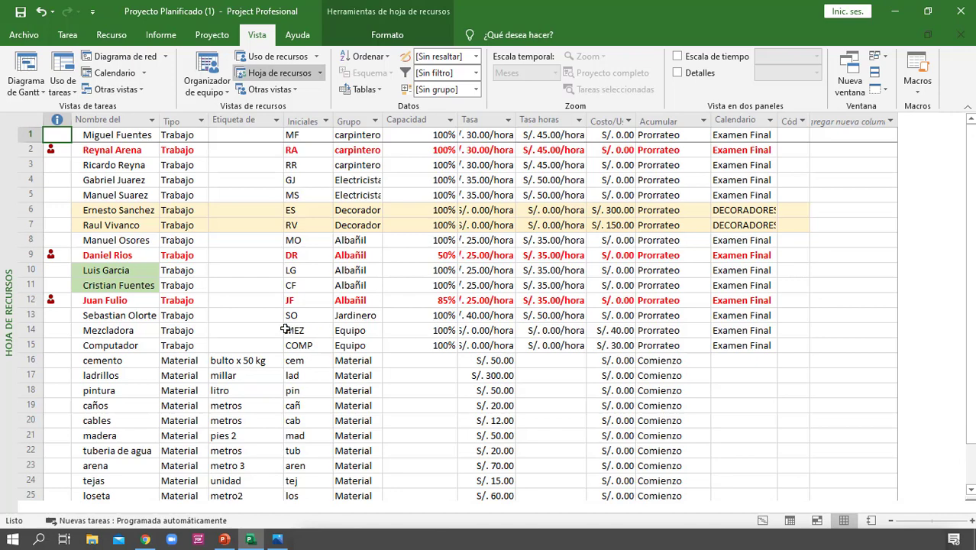
click(360, 89)
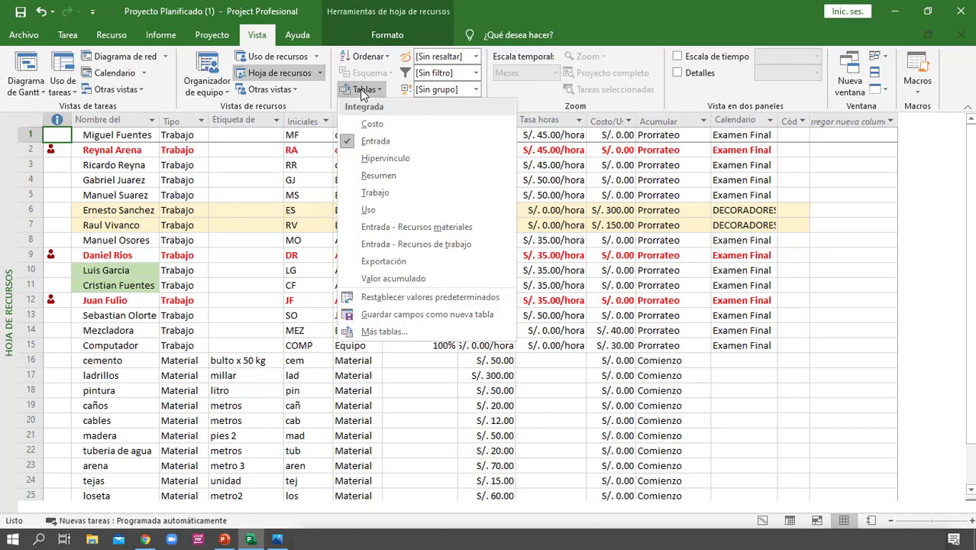
click(367, 128)
scroll(229, 328, down, 3)
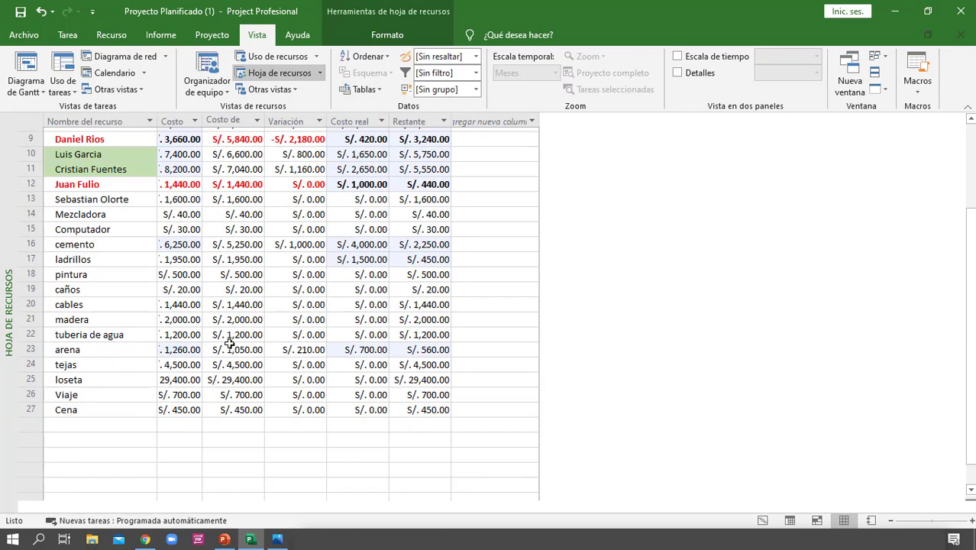
scroll(245, 331, up, 3)
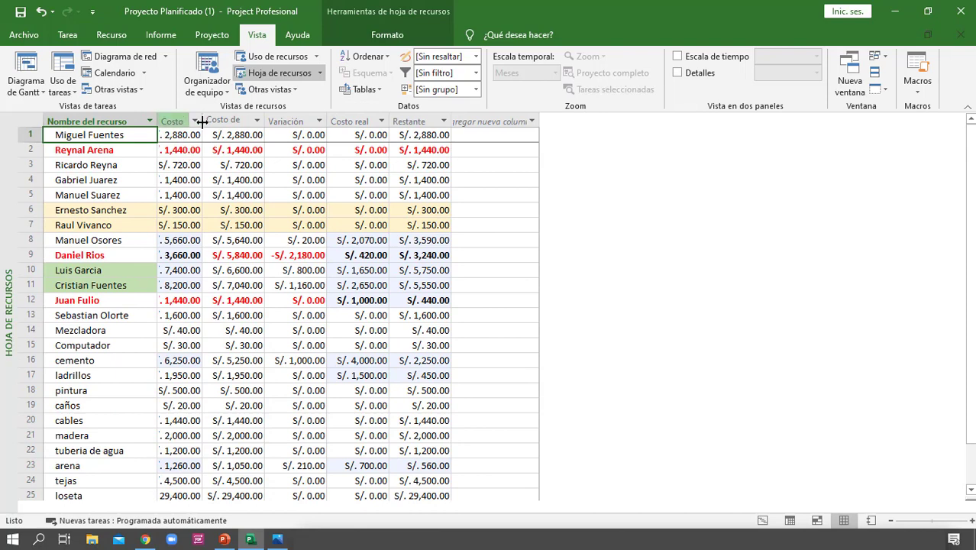
drag(202, 123, 219, 122)
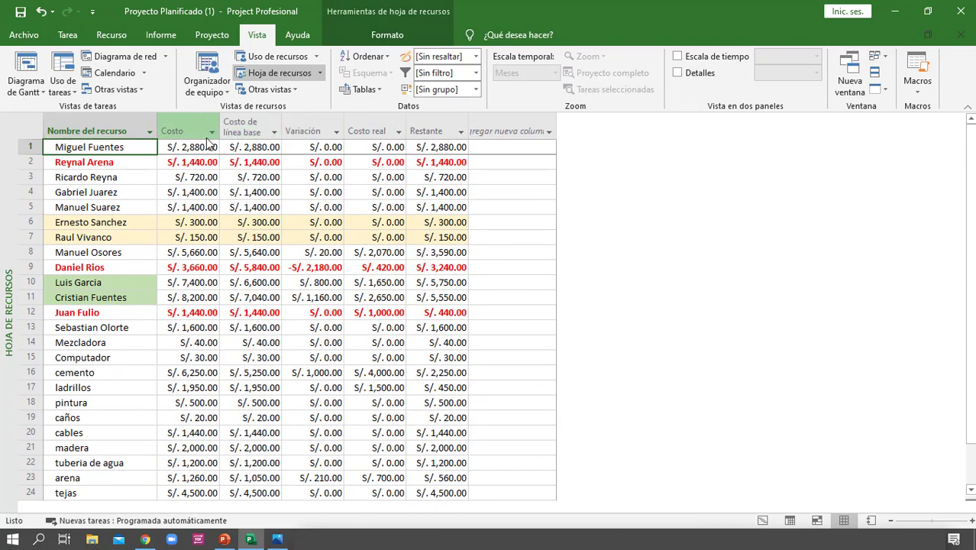
click(248, 127)
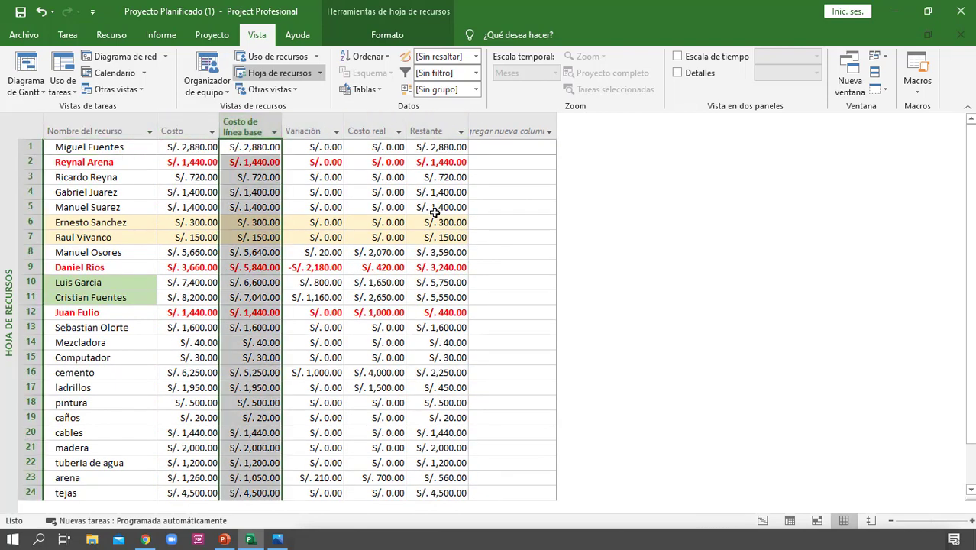
Apply the Trabajo table to the resource sheet and examine its percent-complete, overtime and planned work columns.
click(364, 89)
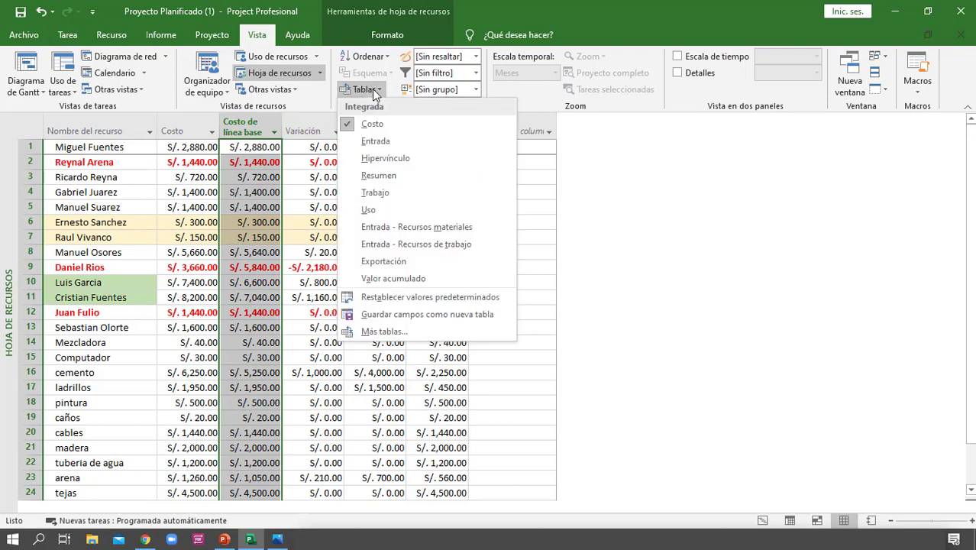
click(407, 196)
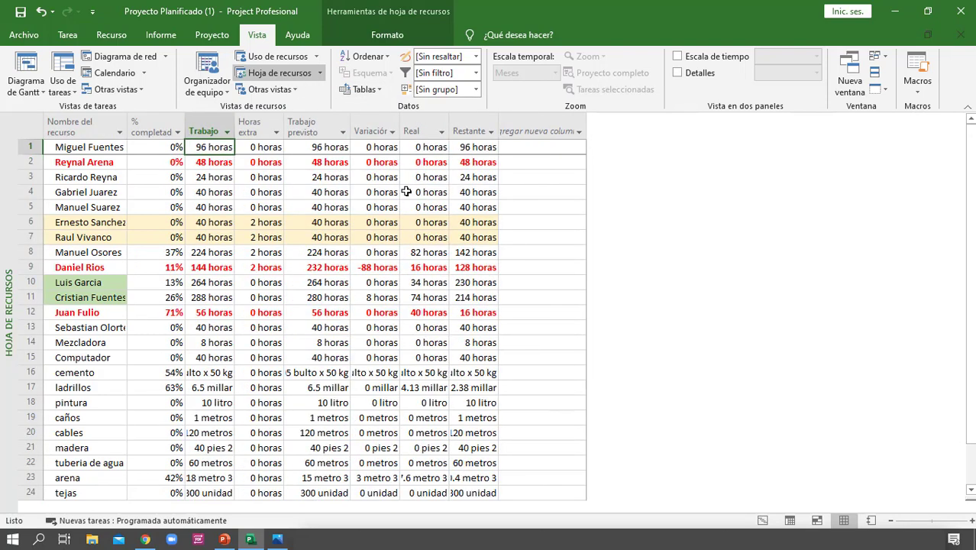
click(153, 126)
click(249, 126)
key(Right)
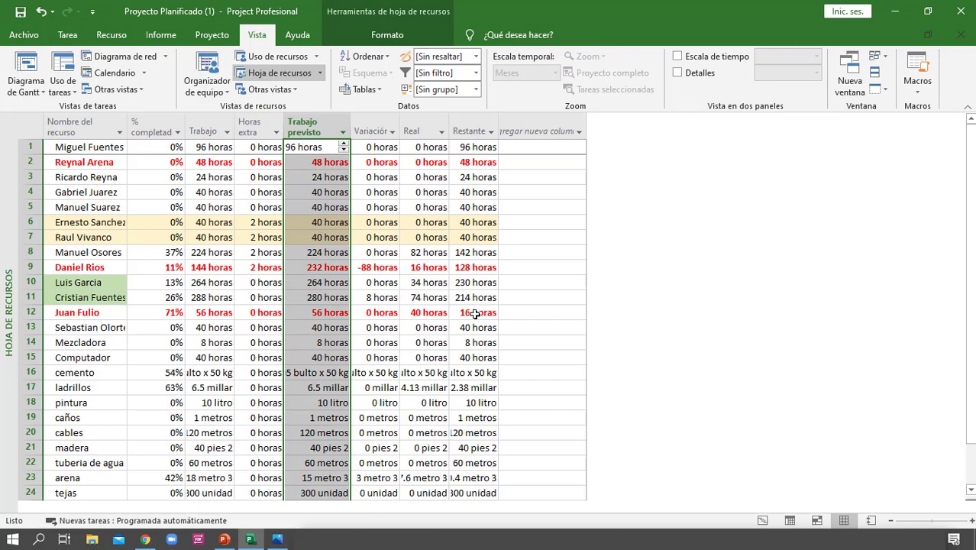
Switch to the task usage view and apply the Seguimiento table, followed by the Trabajo table.
click(790, 520)
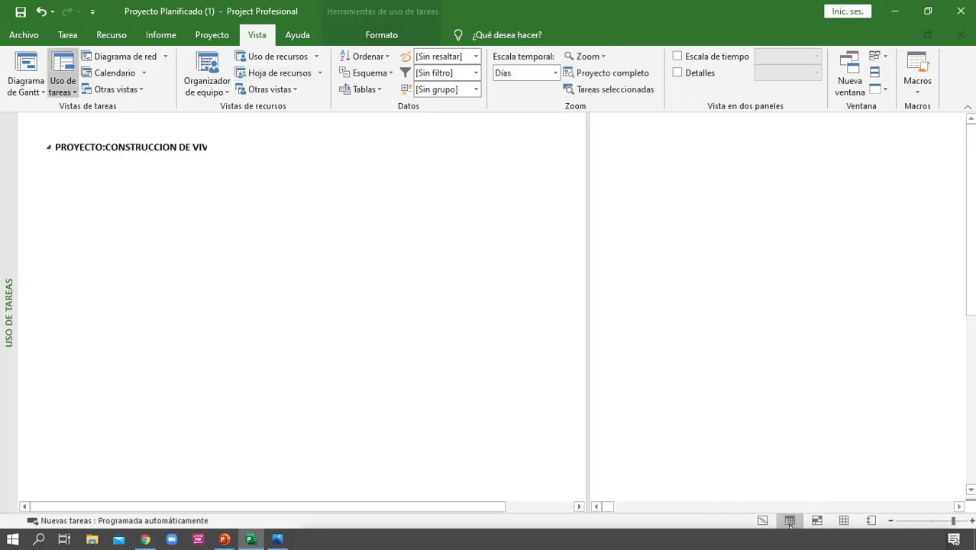
click(363, 89)
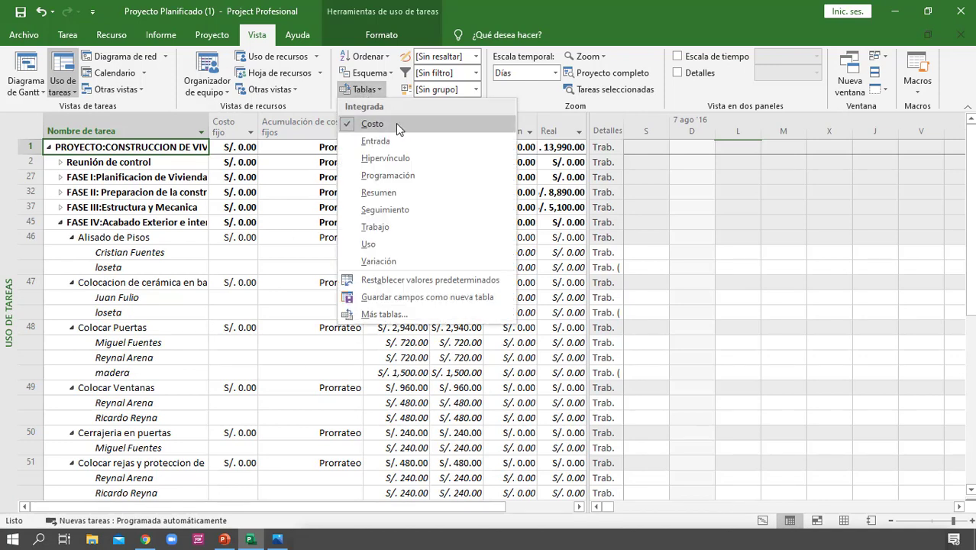
click(385, 209)
click(363, 89)
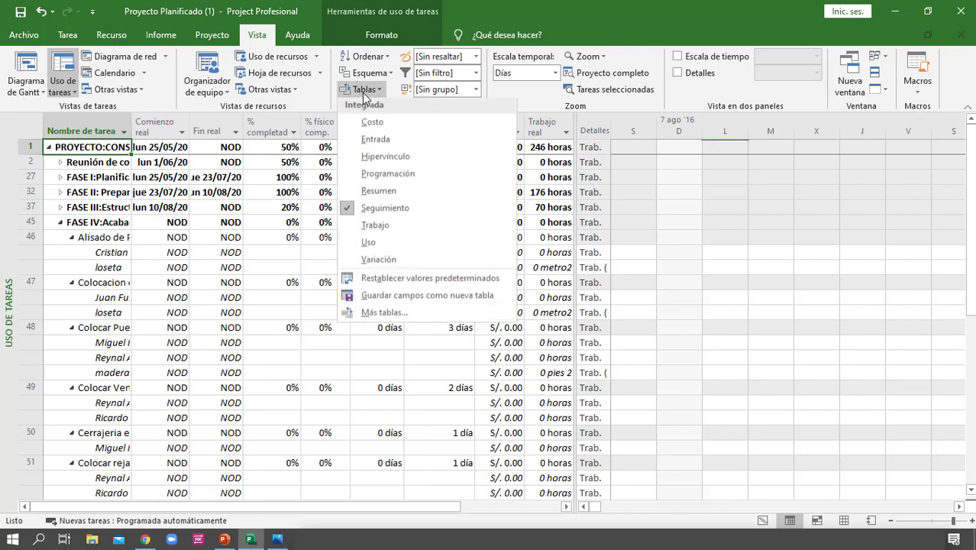
click(427, 231)
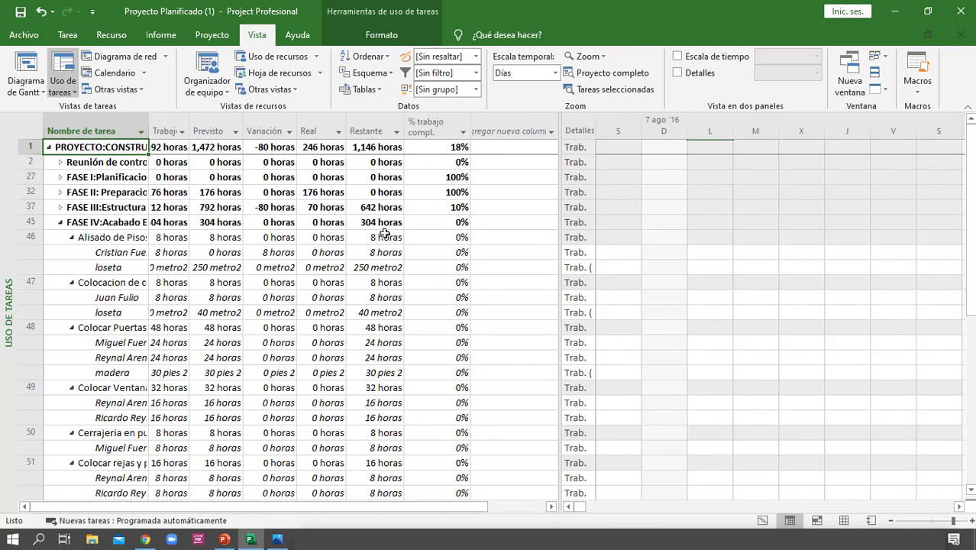
Look through the complete list of task tables and close it without applying any.
click(364, 89)
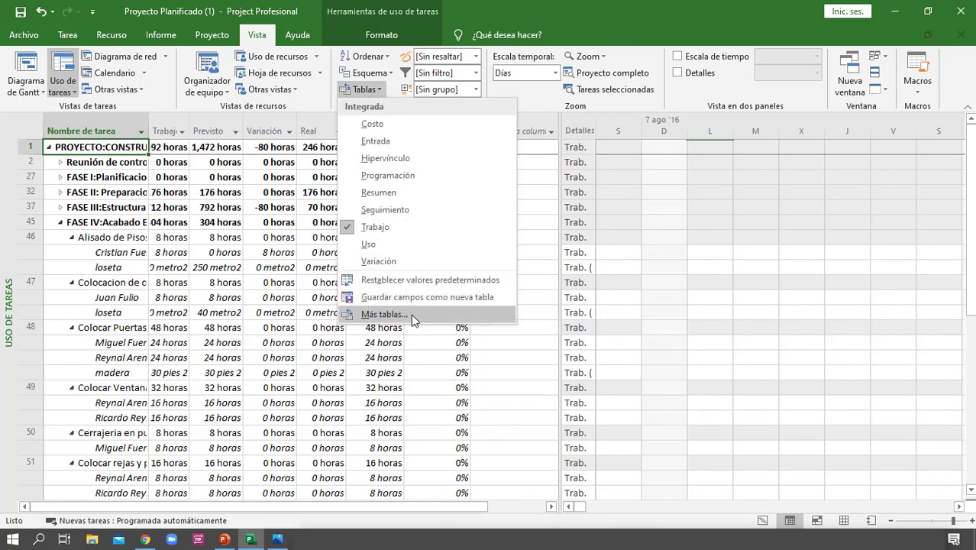
click(384, 314)
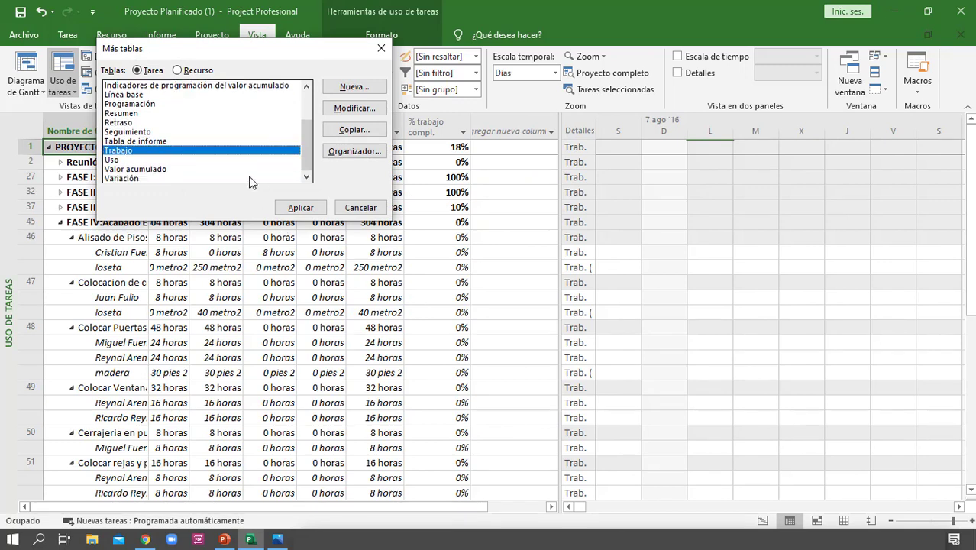
scroll(210, 171, up, 2)
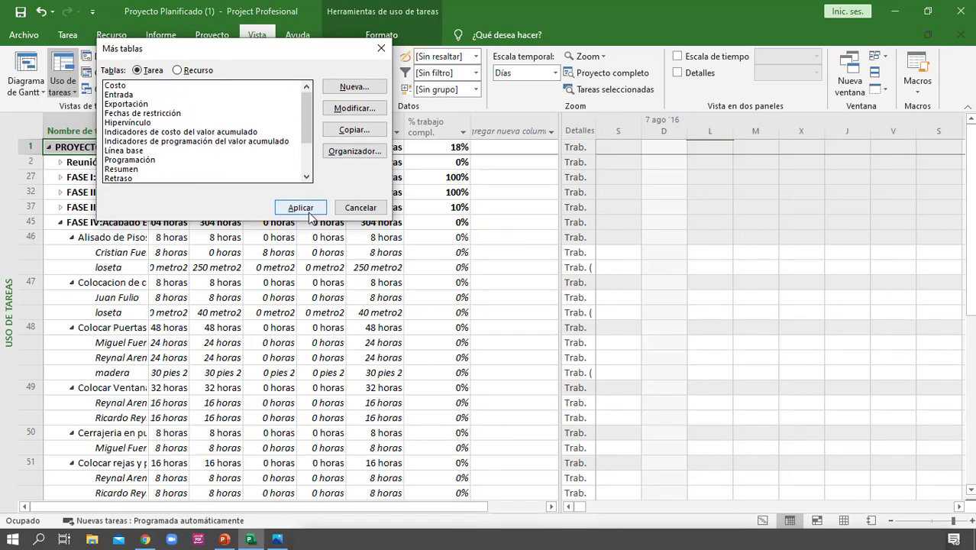
click(381, 48)
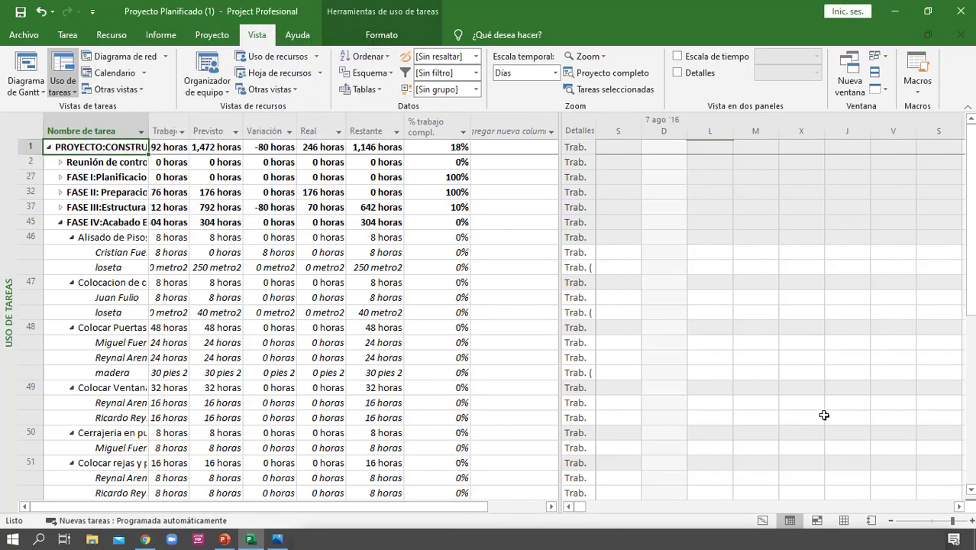
Return to the Gantt chart and apply the Costo table to it.
click(763, 520)
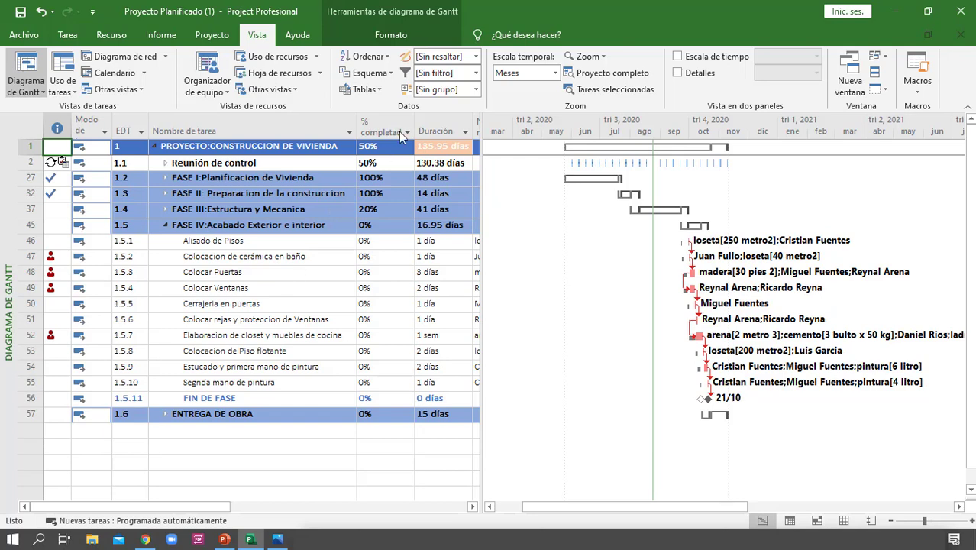
click(364, 90)
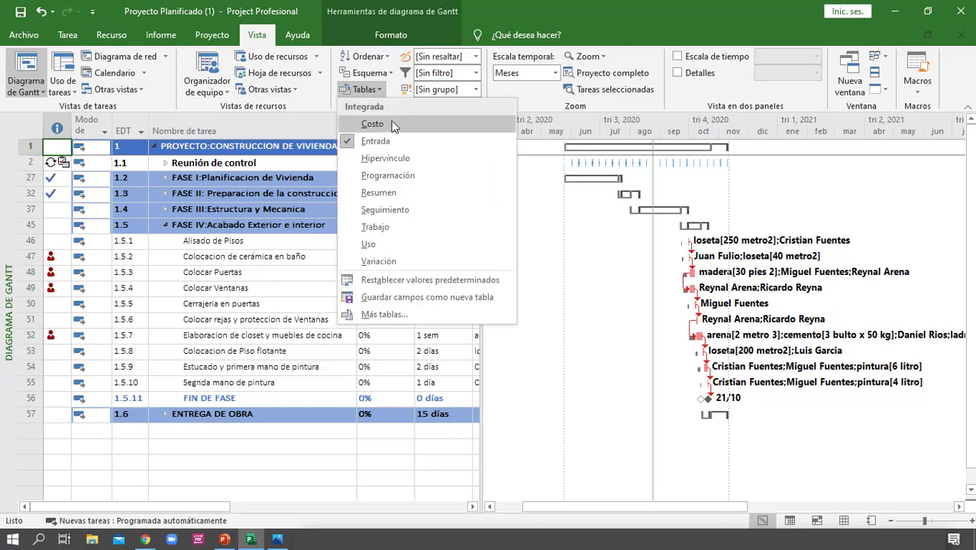
click(372, 124)
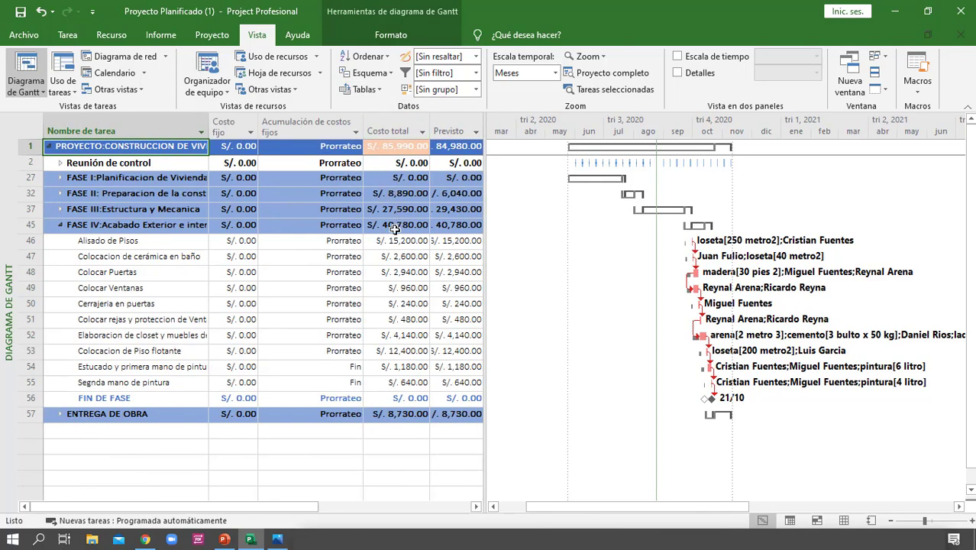
click(34, 34)
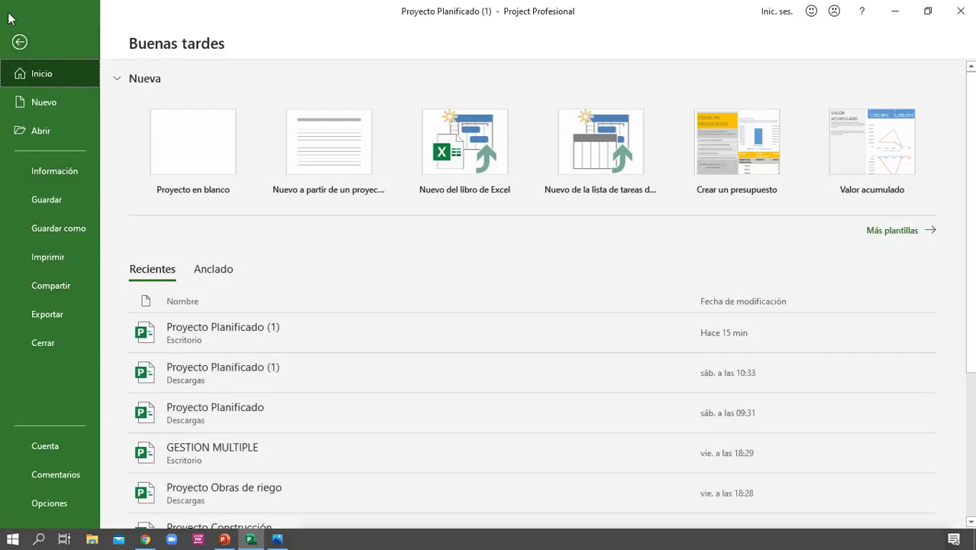
click(19, 42)
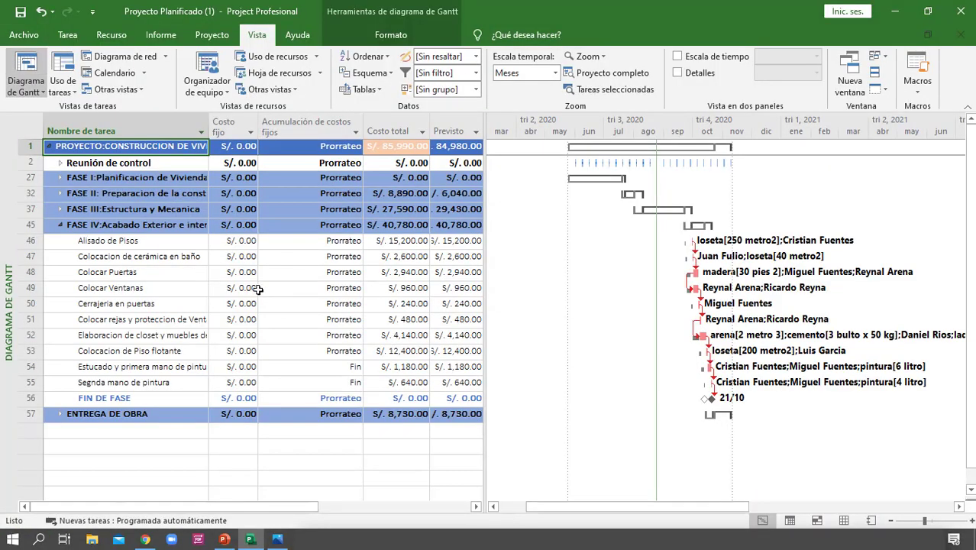
click(359, 351)
click(257, 319)
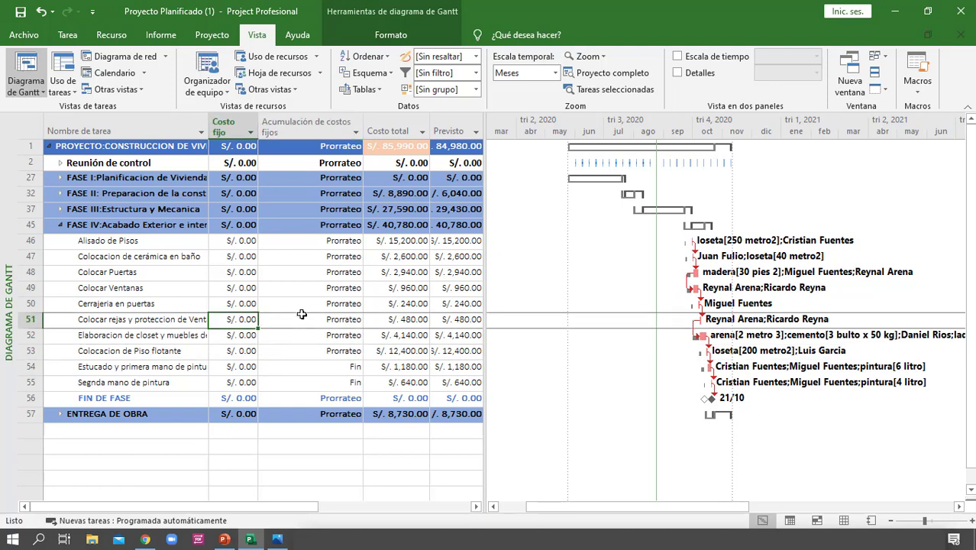
click(310, 288)
click(310, 335)
click(356, 461)
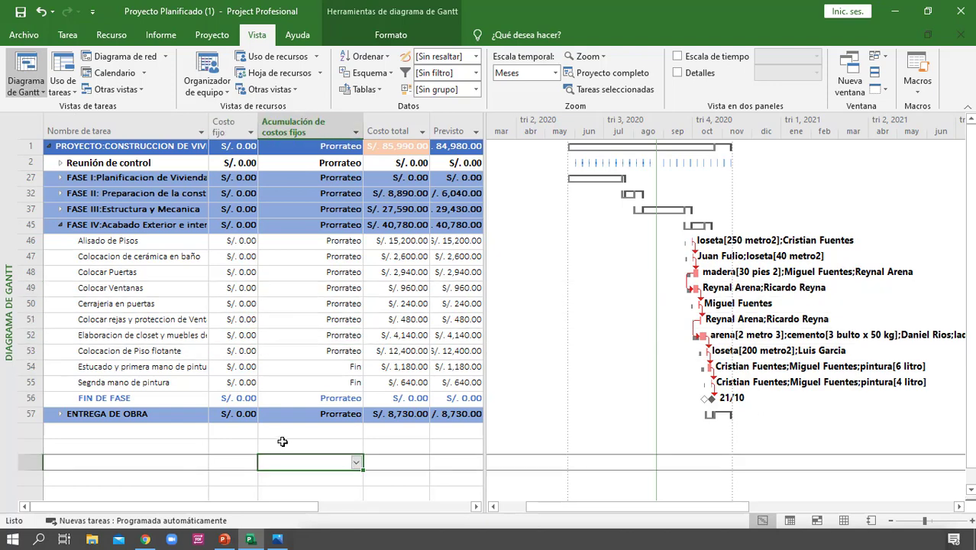
click(284, 444)
Open the Información general de costos dashboard report for the project.
click(152, 34)
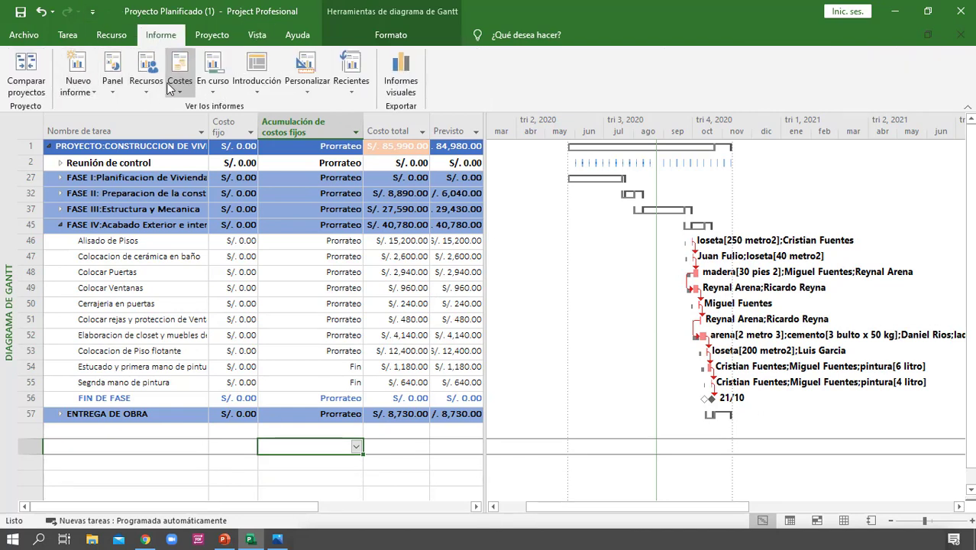
click(112, 80)
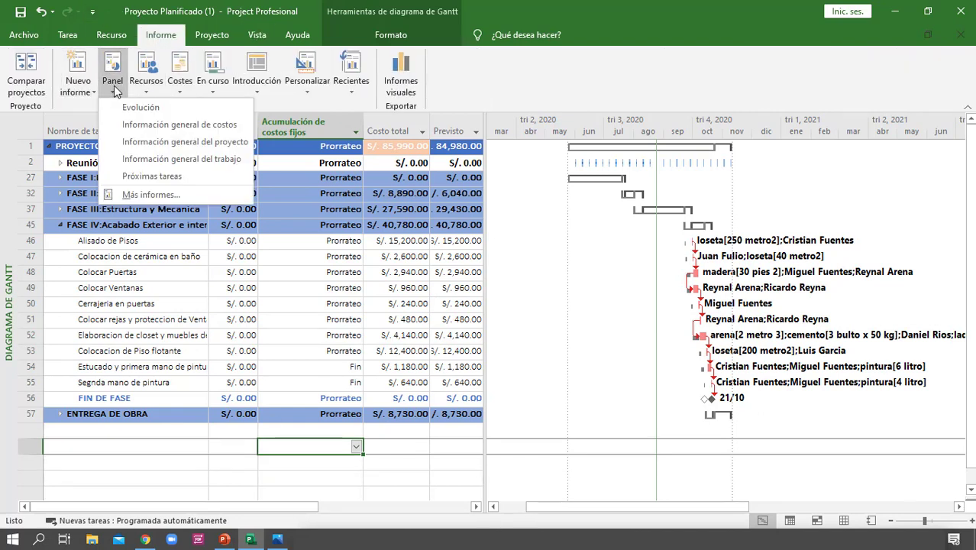
click(208, 128)
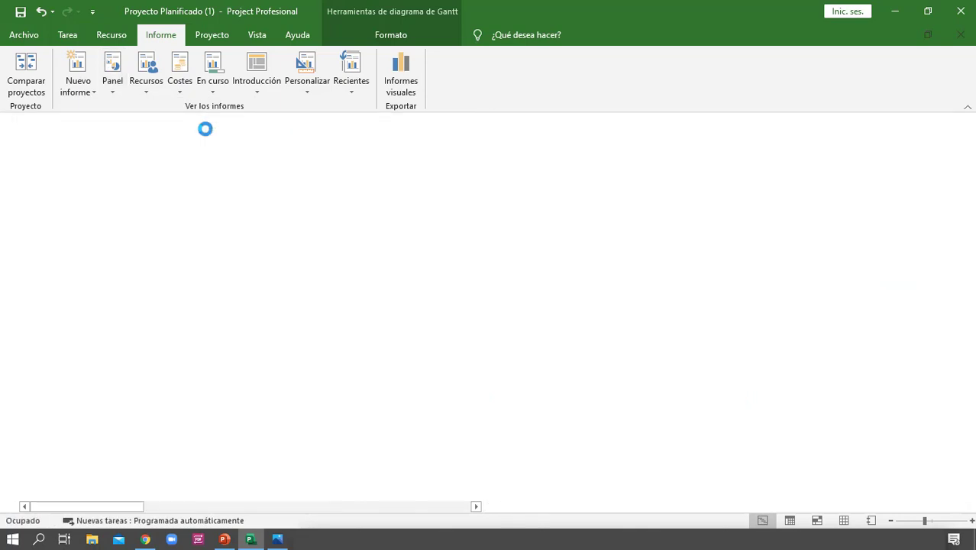
Examine the cost report's total and remaining cost, percent complete, progress-versus-cost chart and cost status sections.
scroll(549, 290, down, 1)
scroll(548, 289, down, 3)
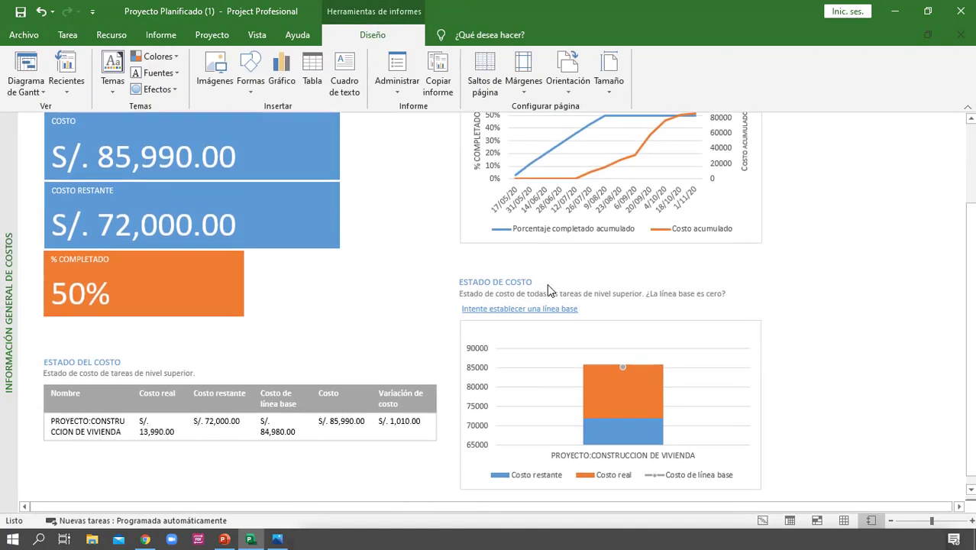
scroll(794, 438, up, 3)
scroll(795, 437, up, 2)
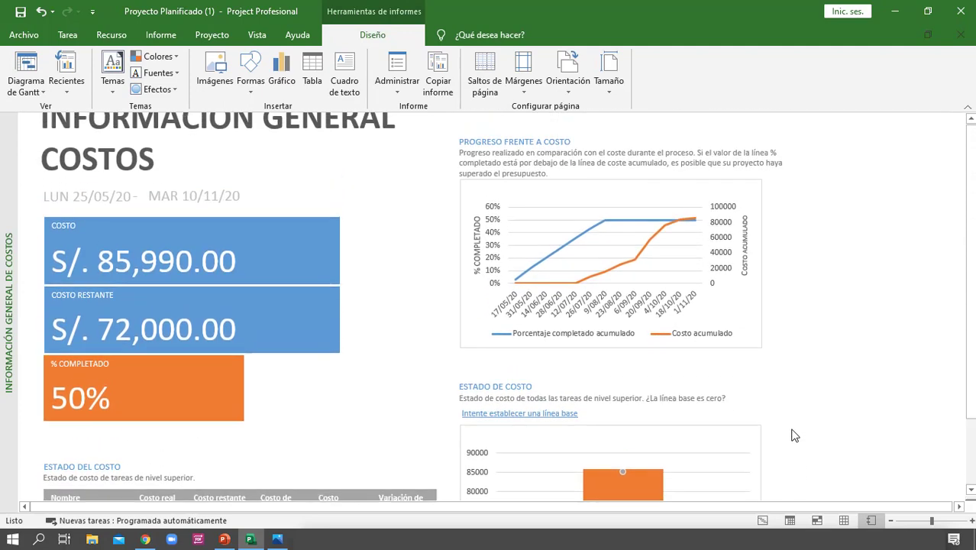
scroll(275, 301, down, 1)
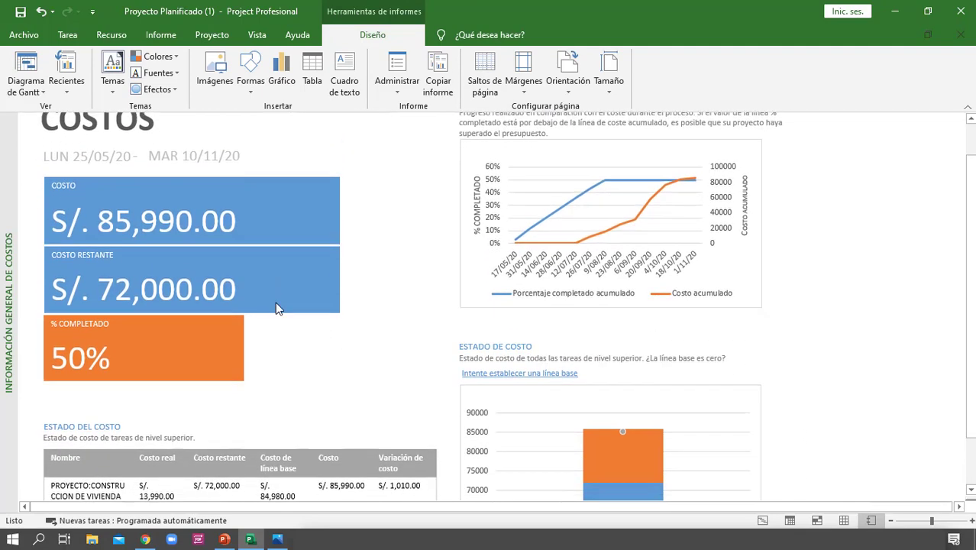
scroll(633, 395, up, 1)
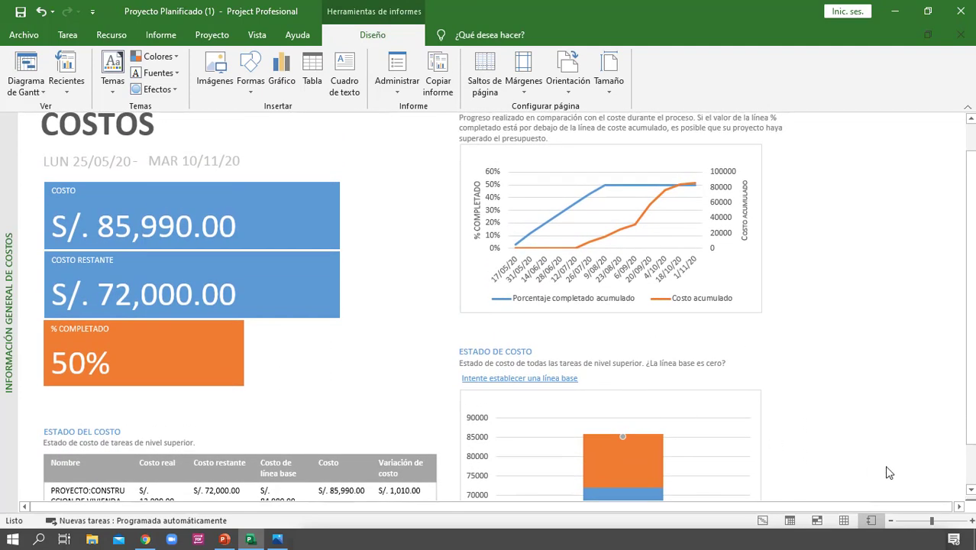
scroll(745, 417, down, 1)
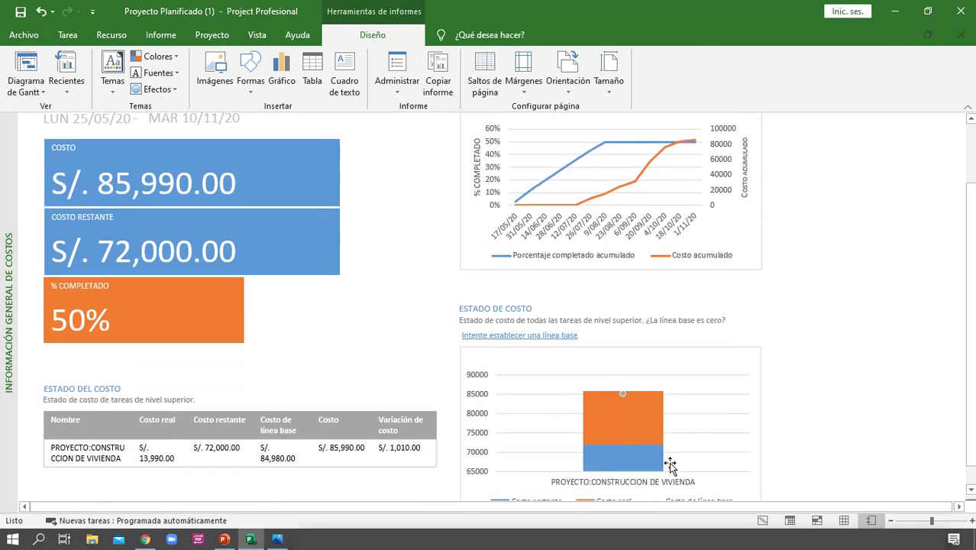
scroll(669, 462, up, 2)
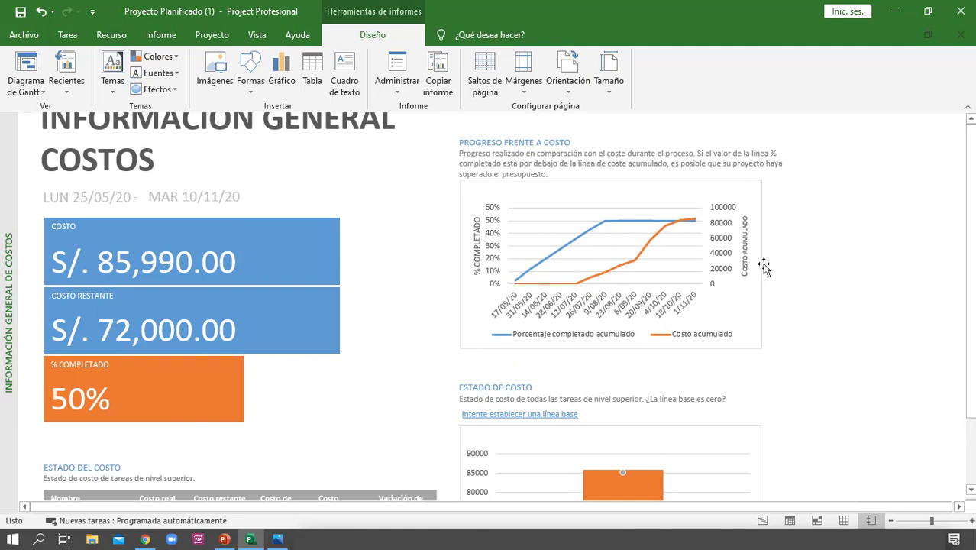
Select the progress-versus-cost chart, close its field list and look over the cost status table and chart.
click(729, 327)
click(749, 331)
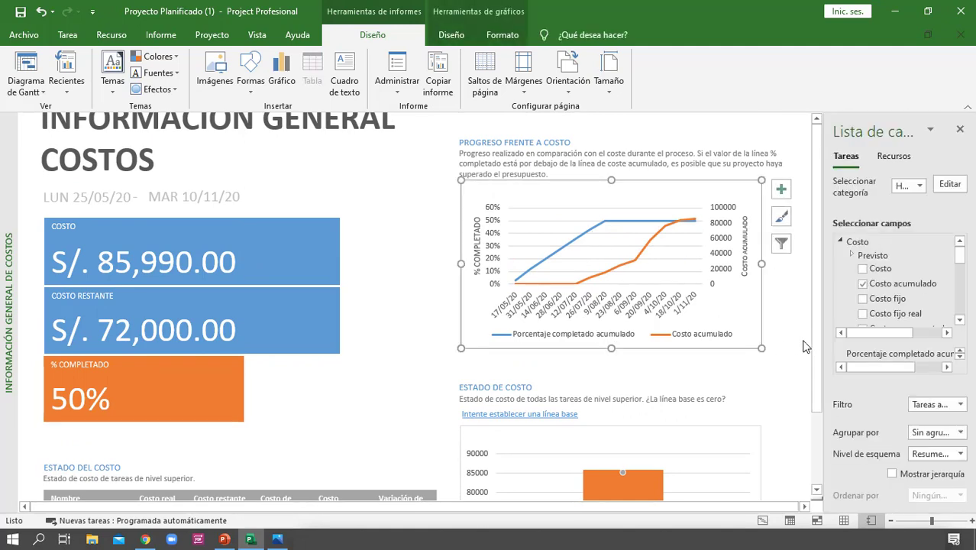
click(961, 129)
scroll(397, 344, down, 1)
scroll(397, 334, down, 5)
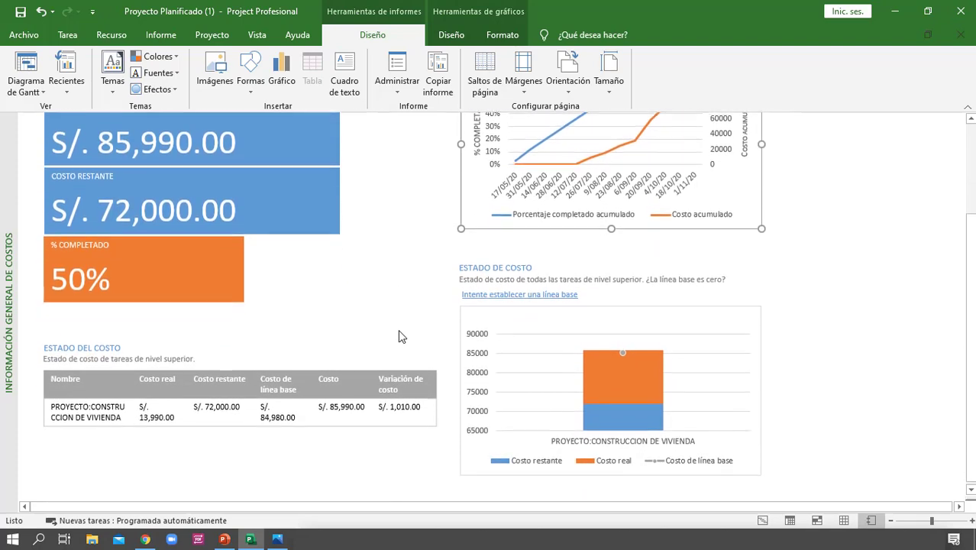
Look over the upper part of the cost report, deselect its chart and return to the Gantt chart.
scroll(399, 329, up, 3)
scroll(403, 327, up, 3)
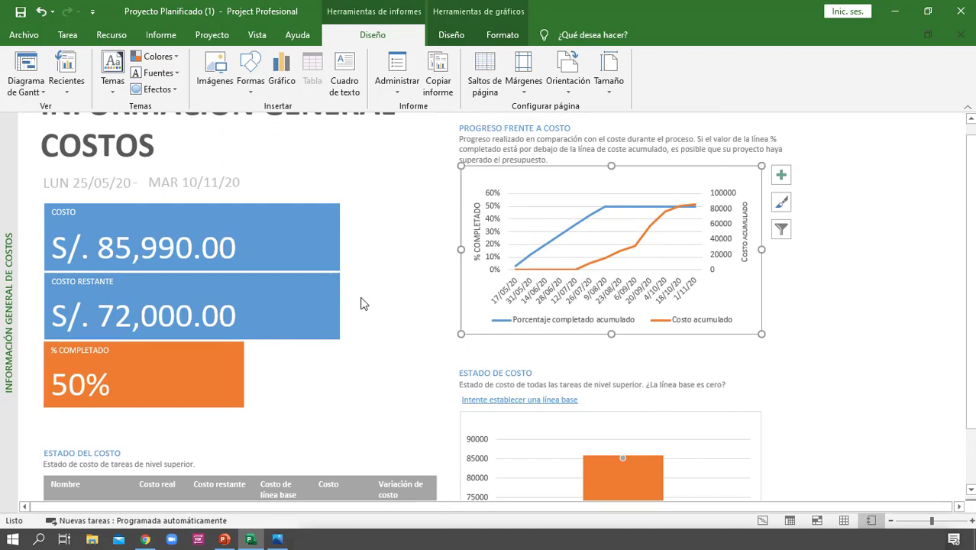
click(430, 191)
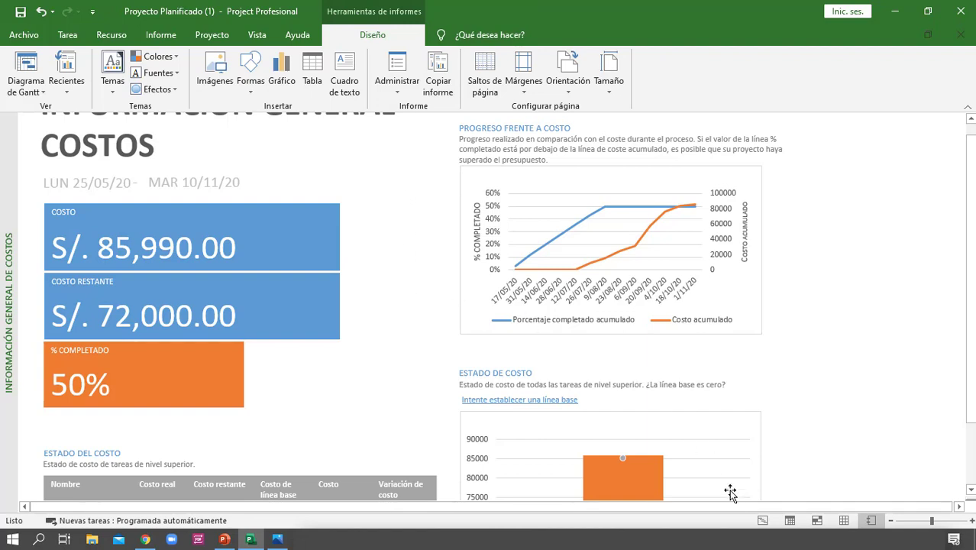
click(763, 521)
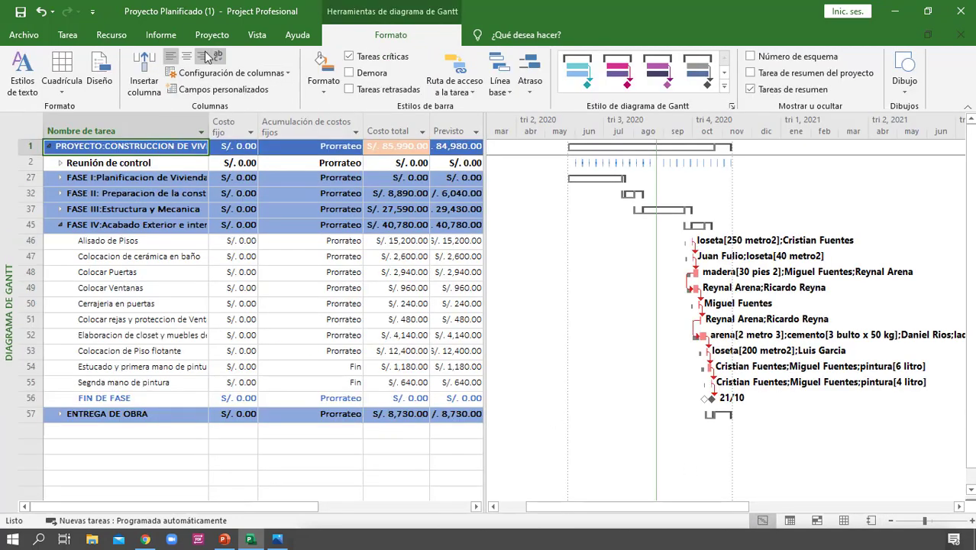
Open the project's statistics from its project information, review dates, duration, work and cost, and close them.
click(212, 35)
click(225, 90)
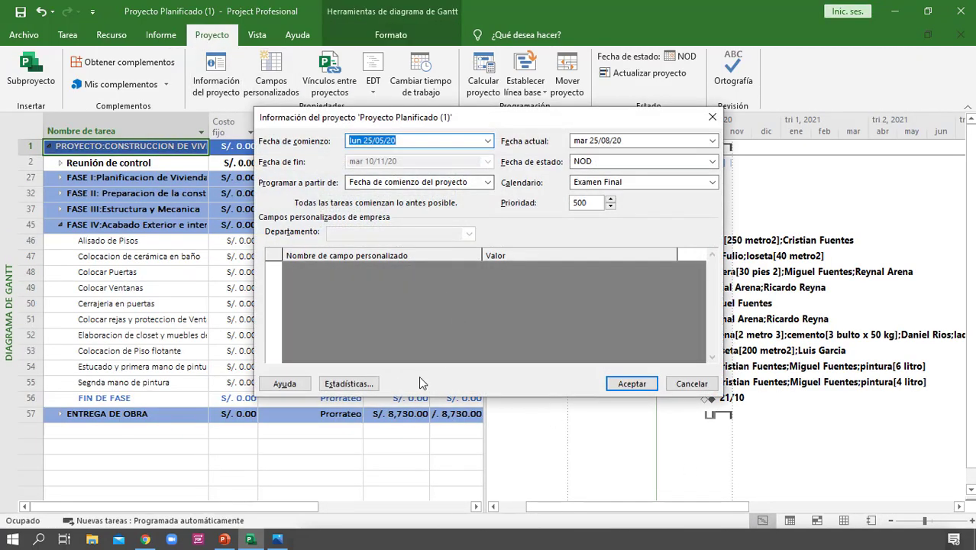
click(359, 380)
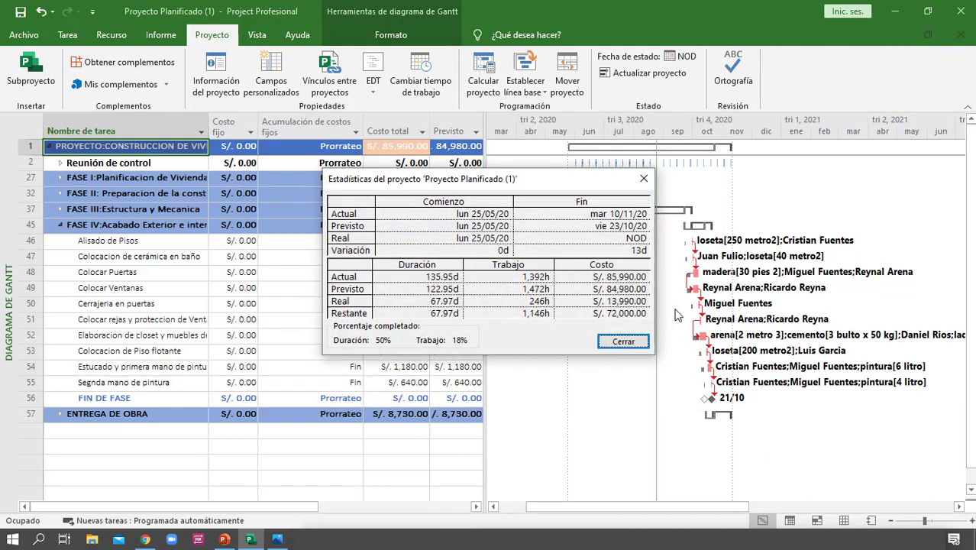
click(644, 177)
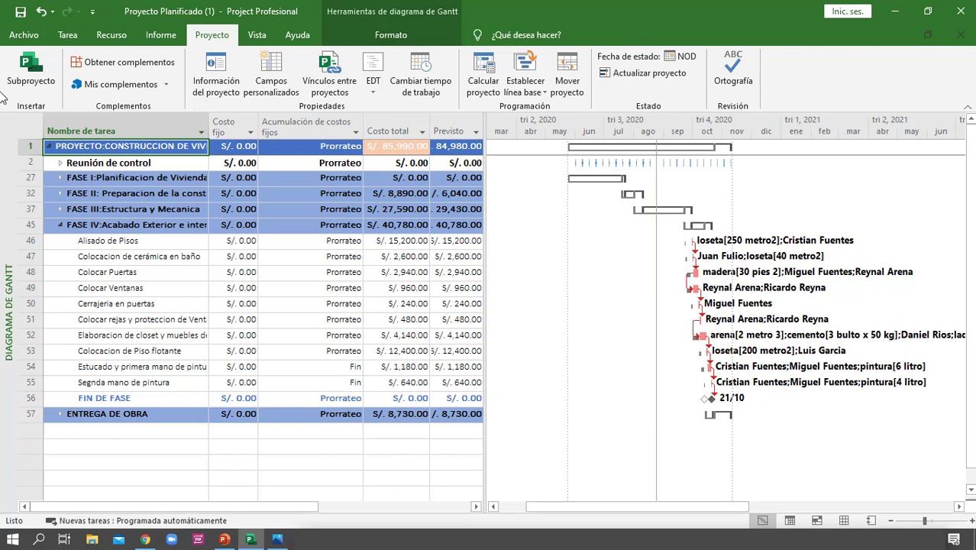
Switch from the Gantt chart to the Hoja de tareas view and look over the tables available for it.
click(147, 192)
click(67, 35)
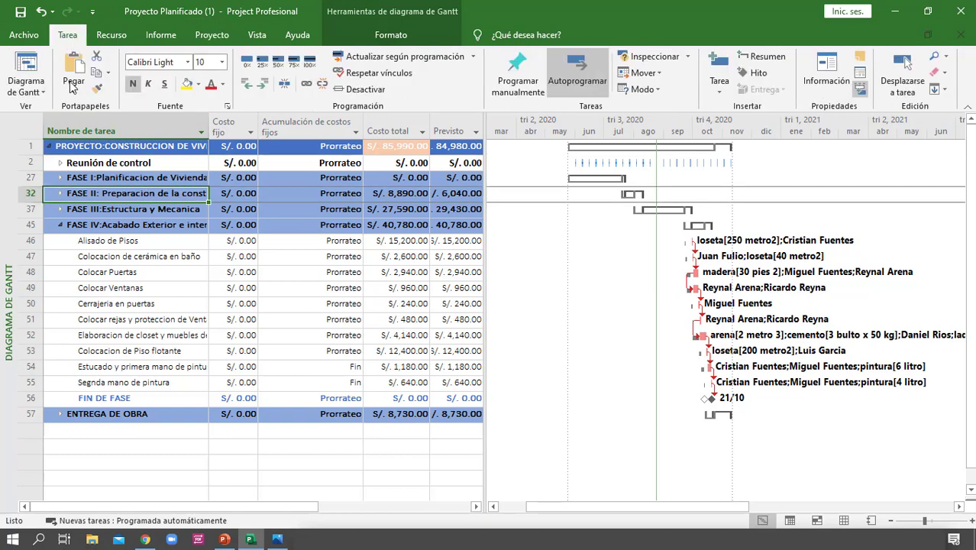
click(36, 91)
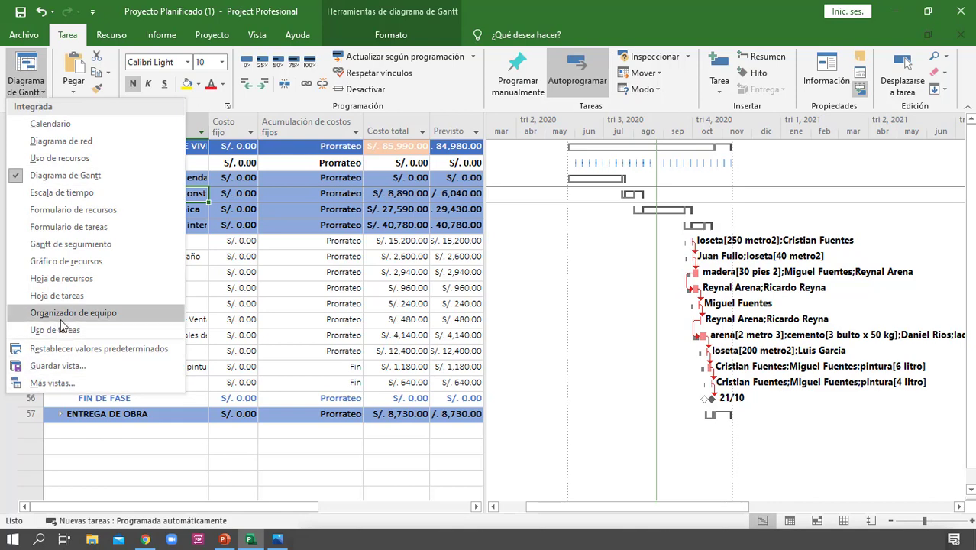
click(68, 296)
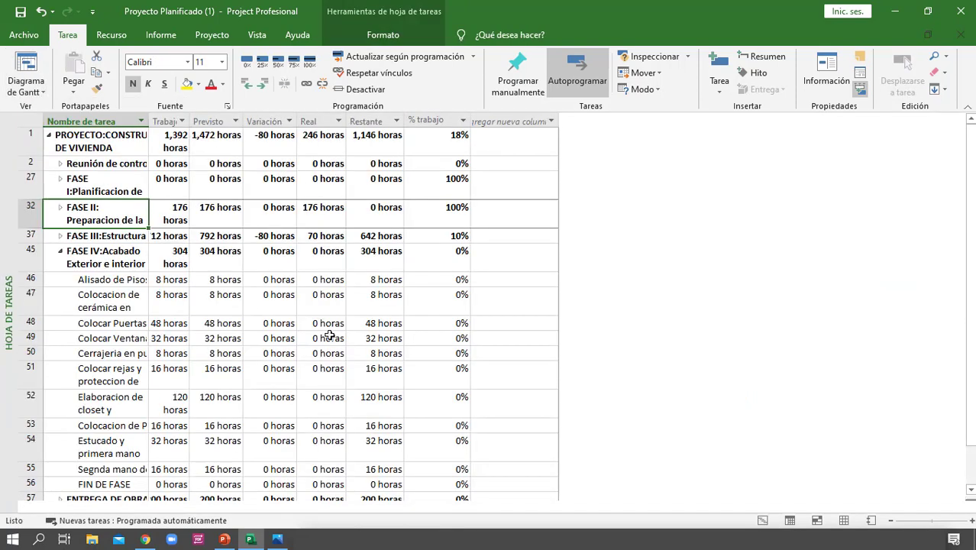
click(256, 35)
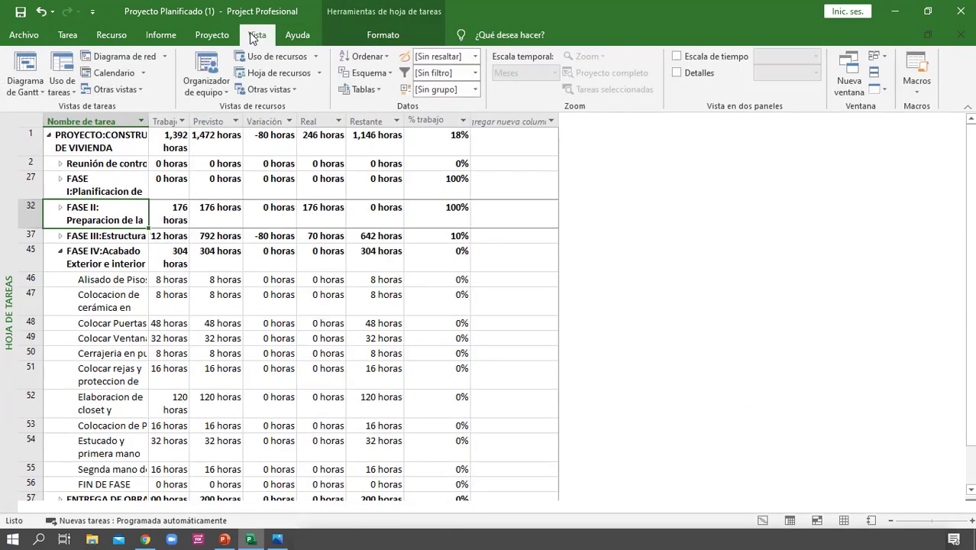
click(365, 89)
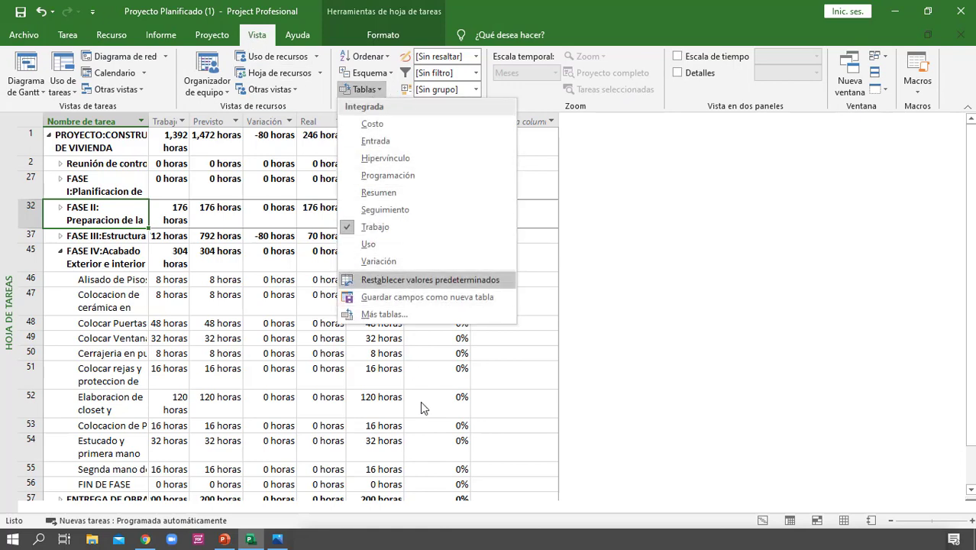
click(411, 451)
Switch to the Hoja de recursos view and apply the Costo table to it.
click(845, 521)
click(370, 93)
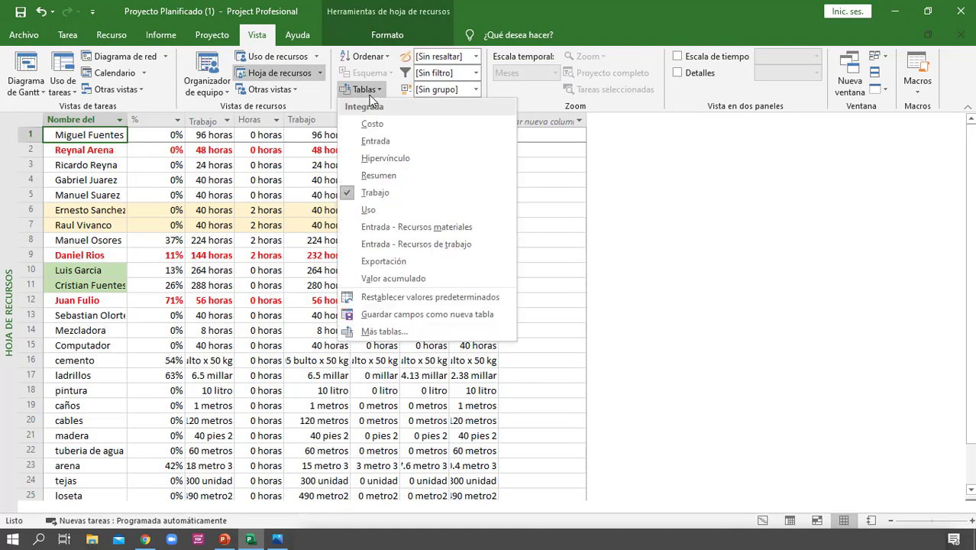
click(374, 124)
Apply the Entrada table to the resource sheet.
click(370, 90)
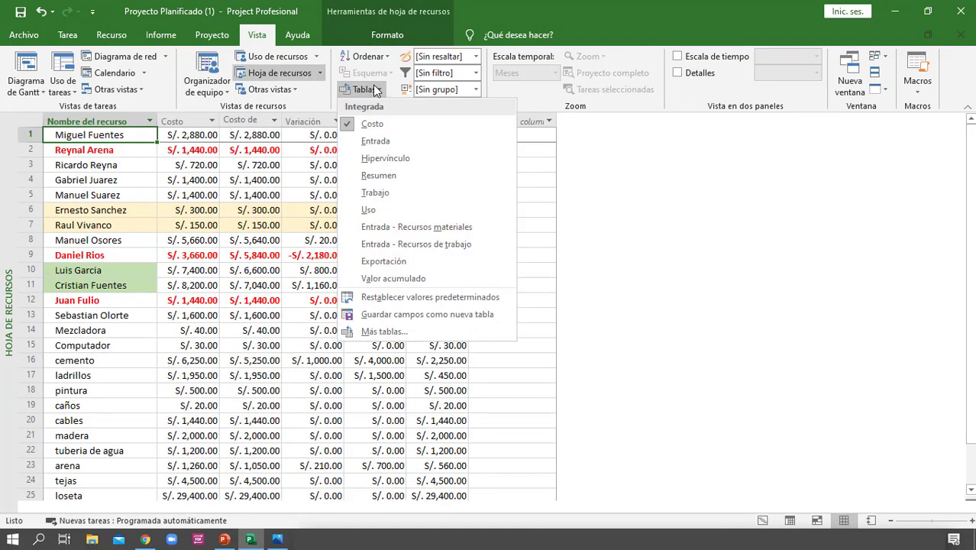
click(400, 144)
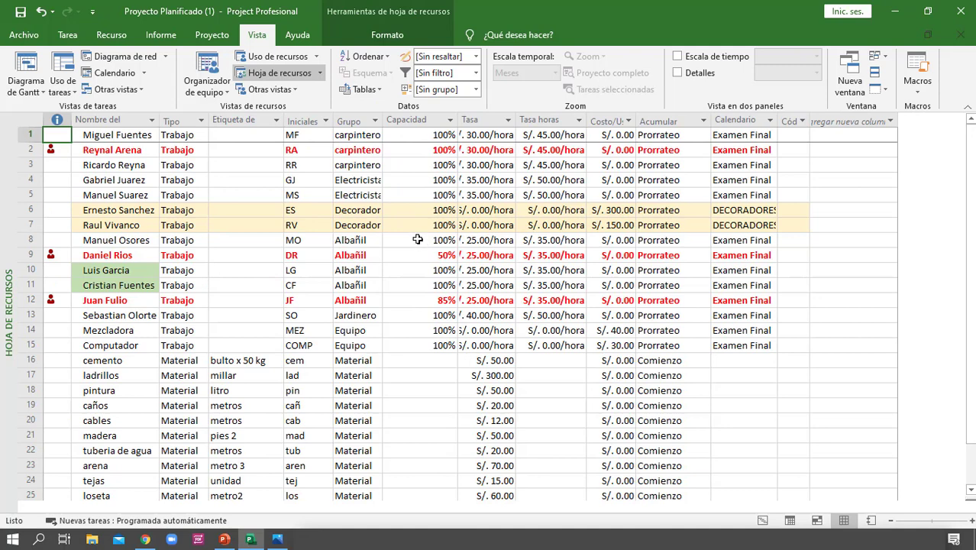
click(359, 89)
click(400, 142)
click(370, 90)
click(400, 141)
Switch to the Uso de tareas view and apply the Costo table to it.
click(789, 520)
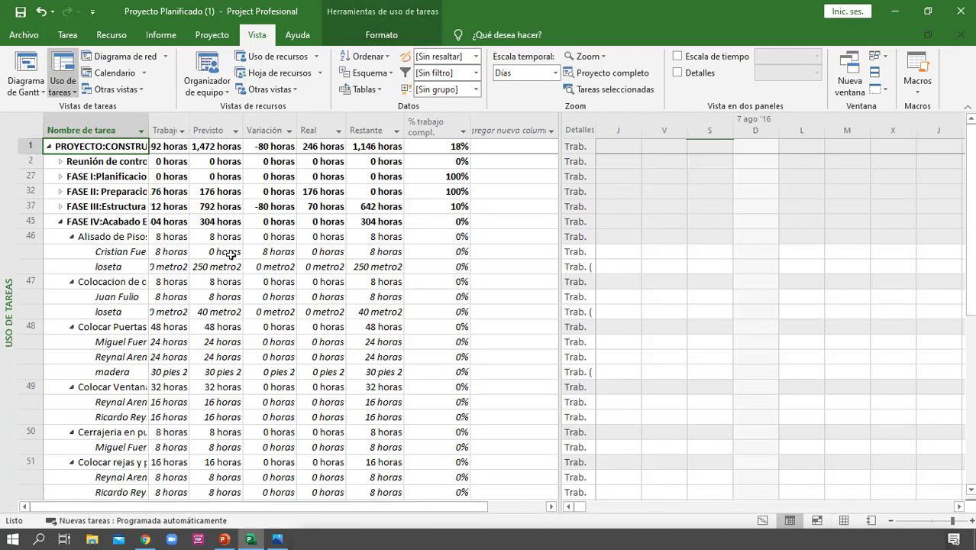
click(365, 90)
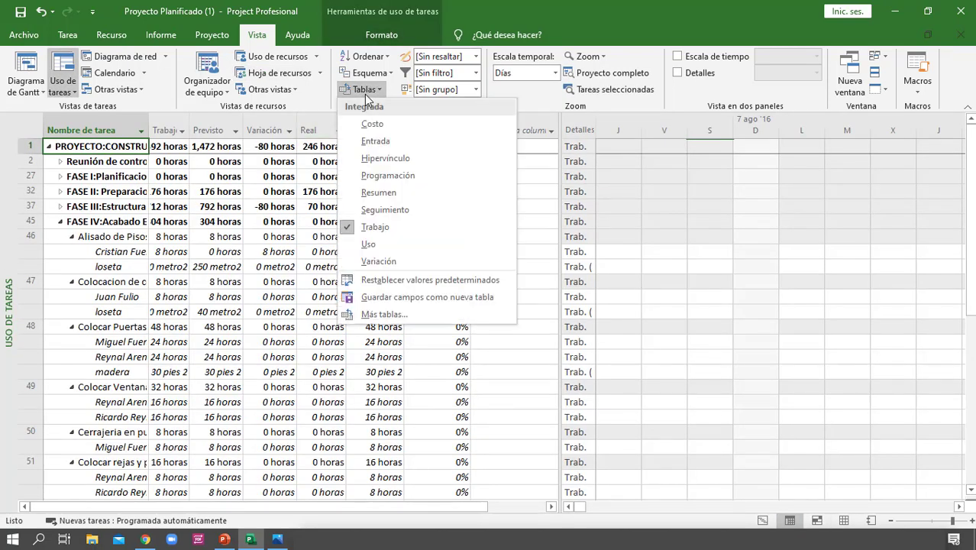
click(397, 123)
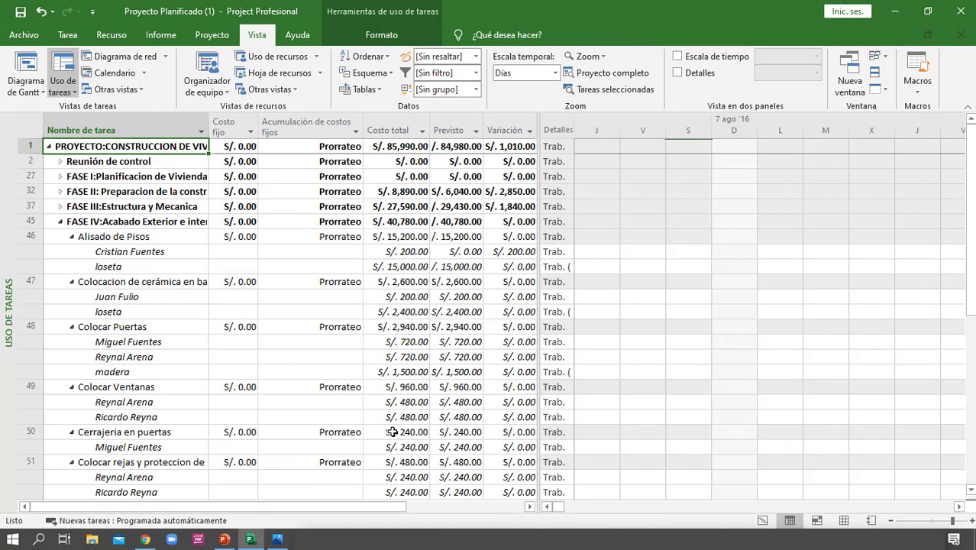
Copy the entire Uso de tareas cost table and open a new blank workbook in Excel.
click(33, 128)
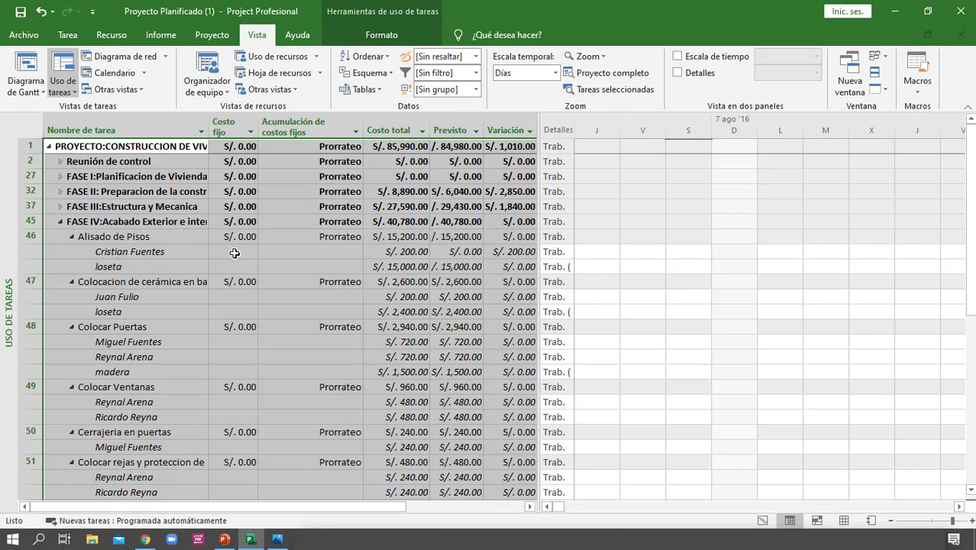
key(super+r)
text(excel)
key(Return)
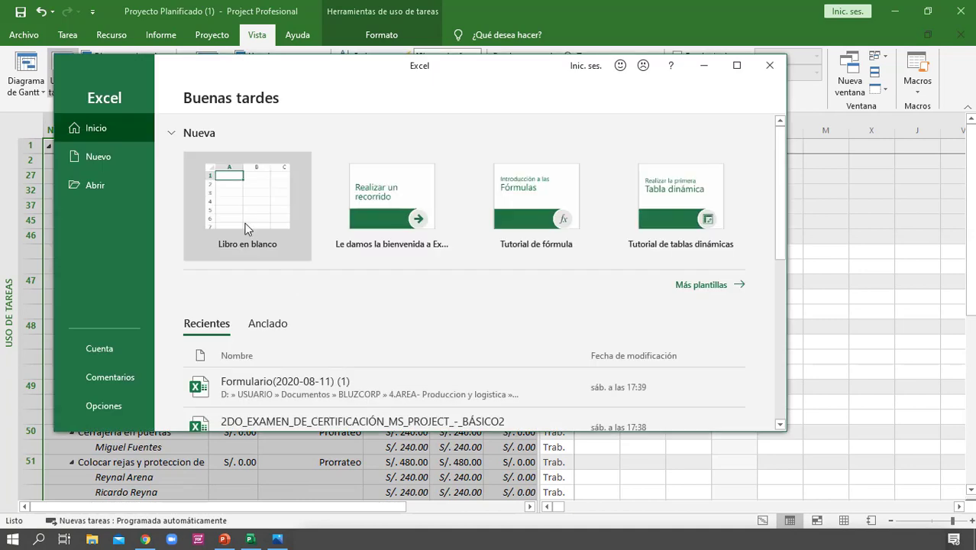
click(246, 227)
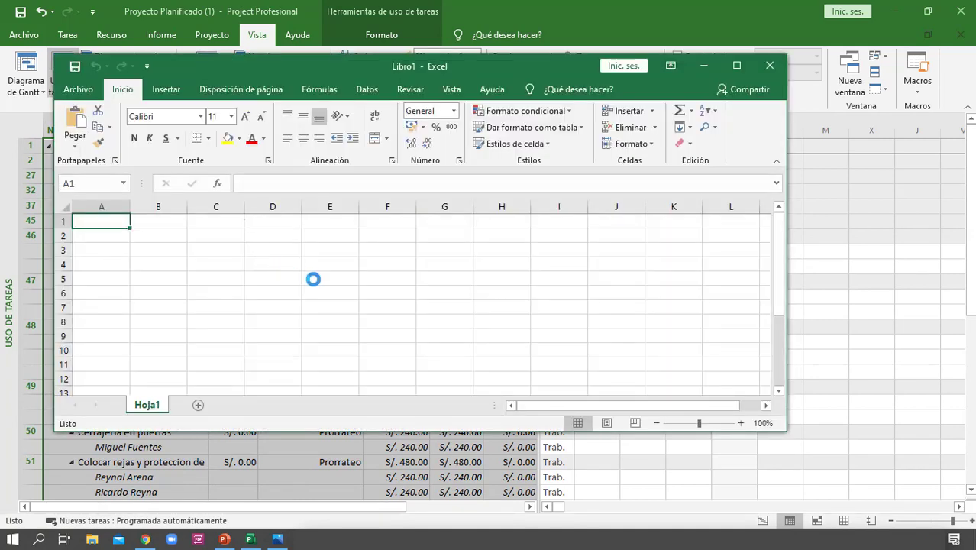
Paste the copied cost table into the blank workbook starting at cell A1 and close Excel without saving.
key(ctrl+v)
scroll(320, 283, down, 13)
scroll(320, 340, down, 5)
scroll(314, 331, up, 20)
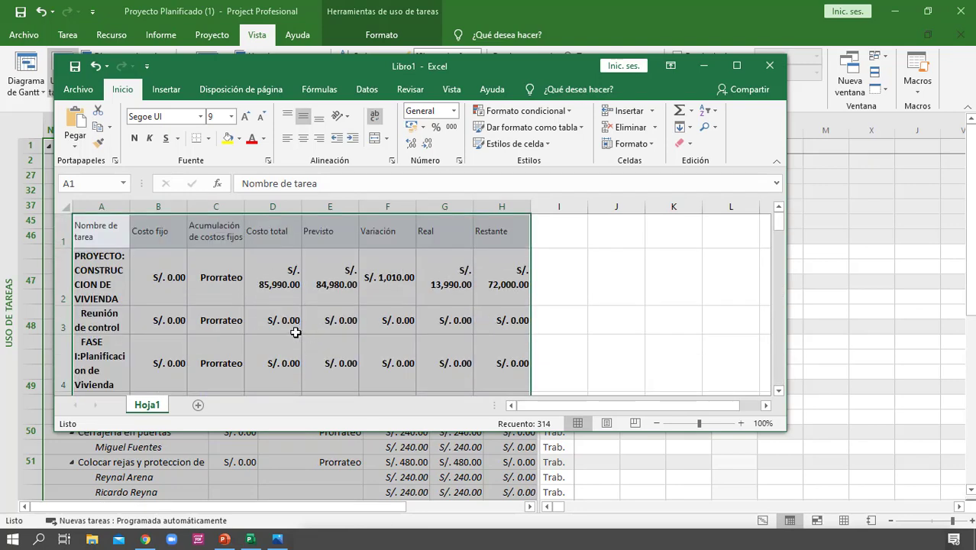
click(766, 67)
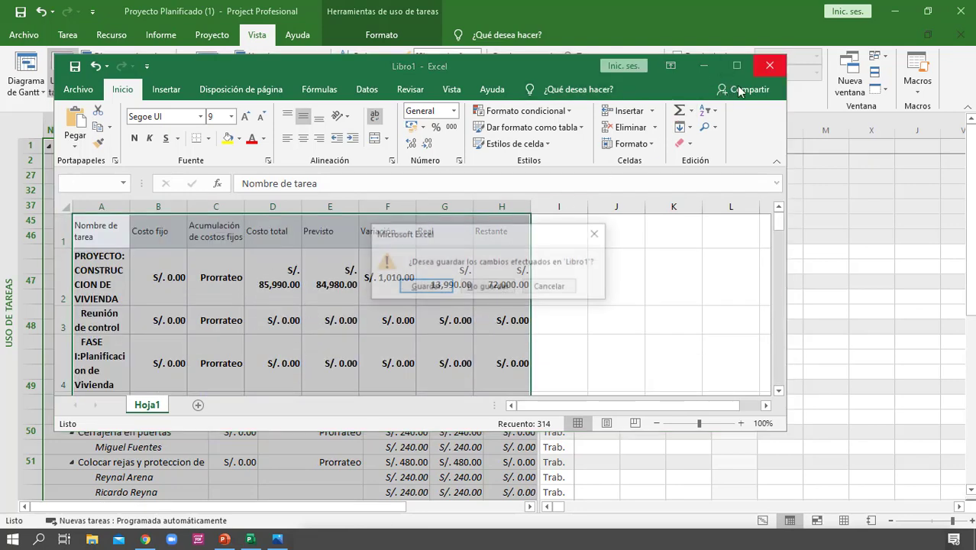
click(495, 286)
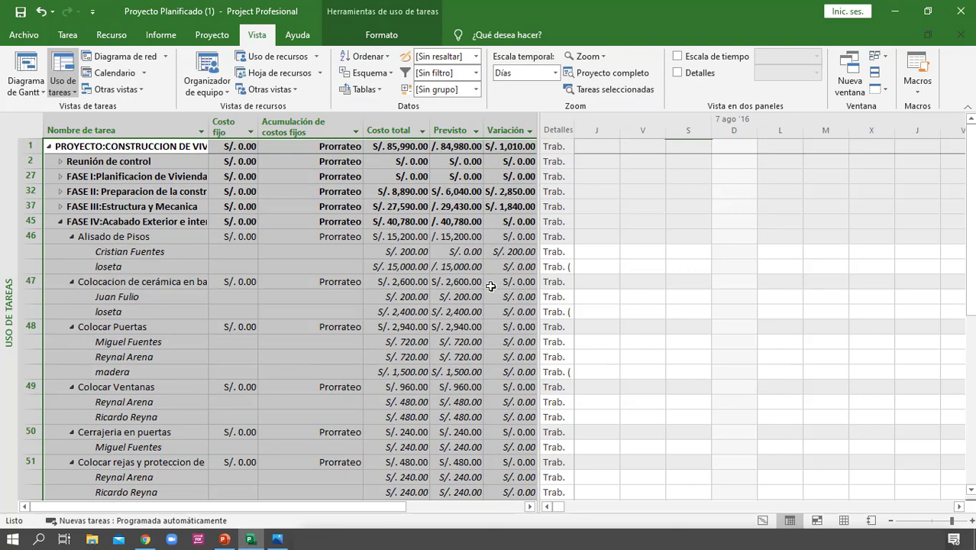
click(177, 287)
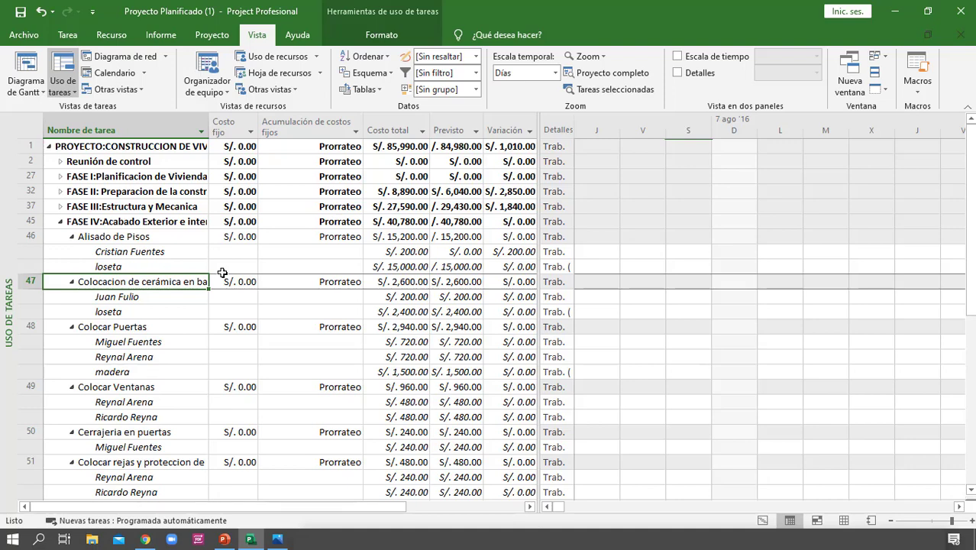
scroll(333, 316, down, 5)
scroll(349, 324, up, 5)
click(385, 90)
click(382, 90)
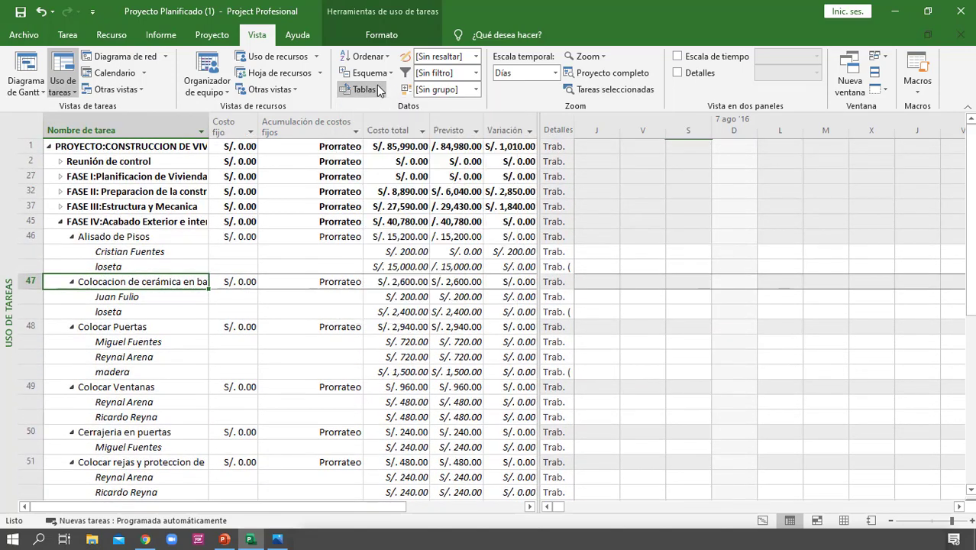
click(265, 131)
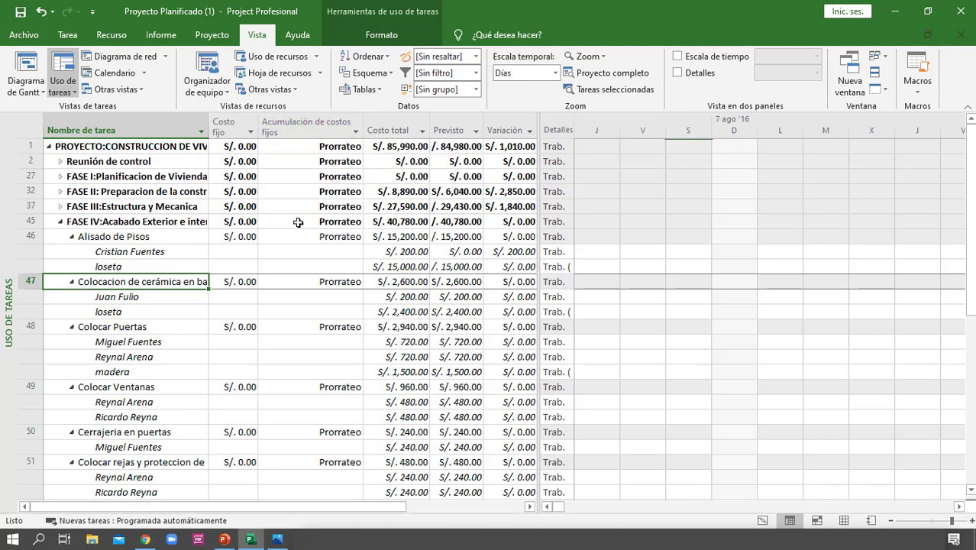
Return to the Gantt chart and look over the list of available dashboard reports.
click(165, 56)
click(162, 36)
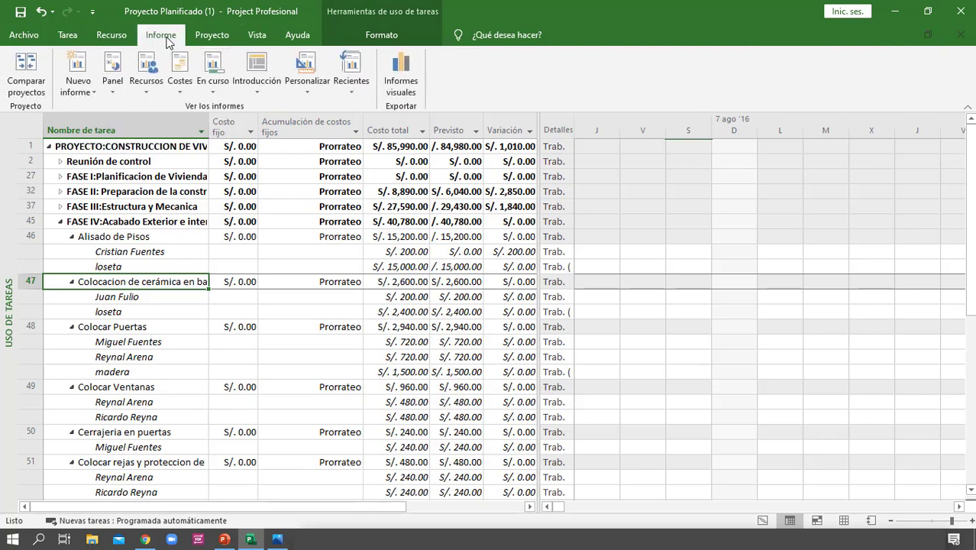
click(108, 91)
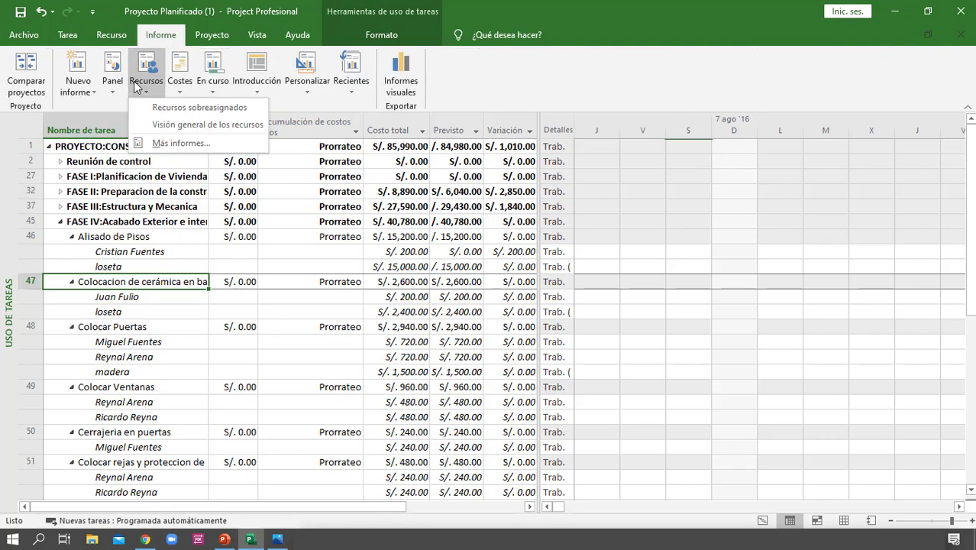
click(763, 520)
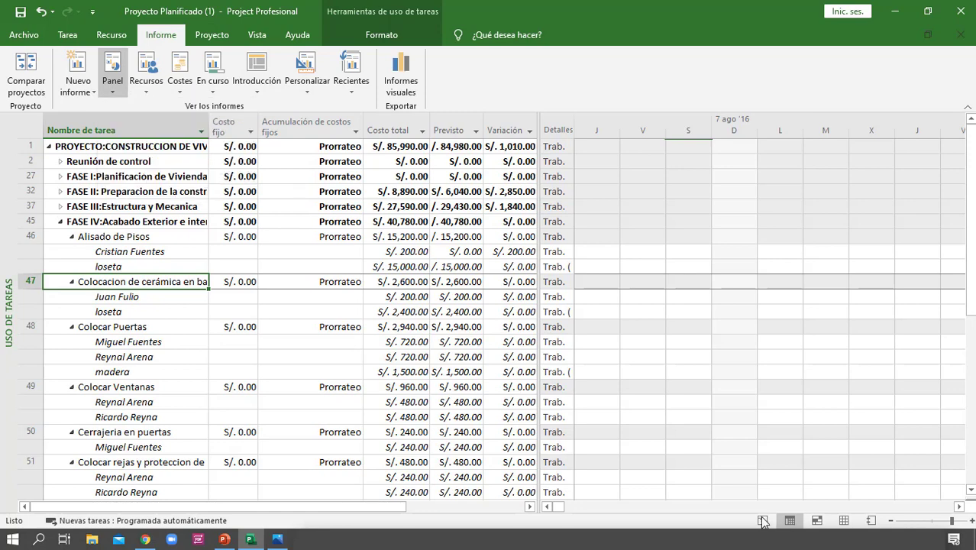
click(109, 82)
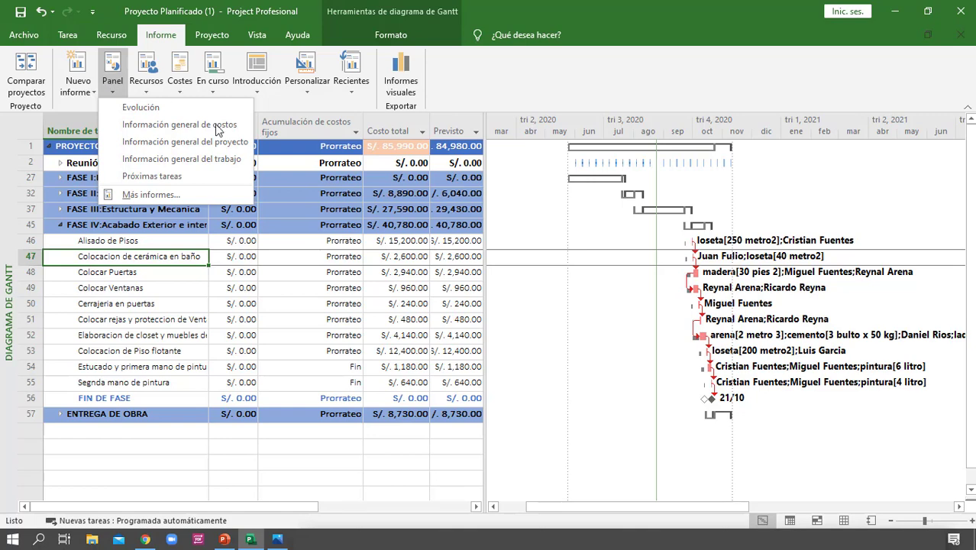
click(334, 268)
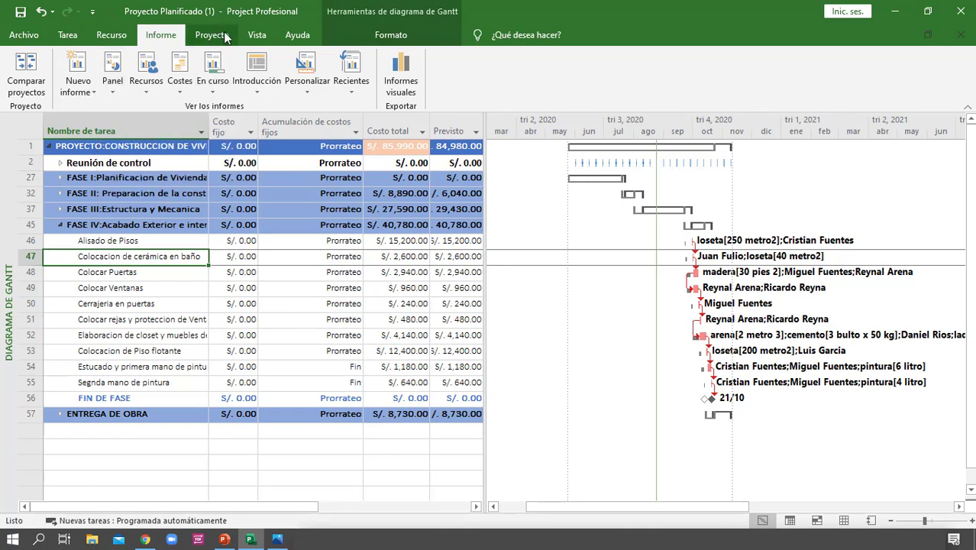
Apply the Entrada table to the Gantt chart.
click(257, 34)
click(365, 89)
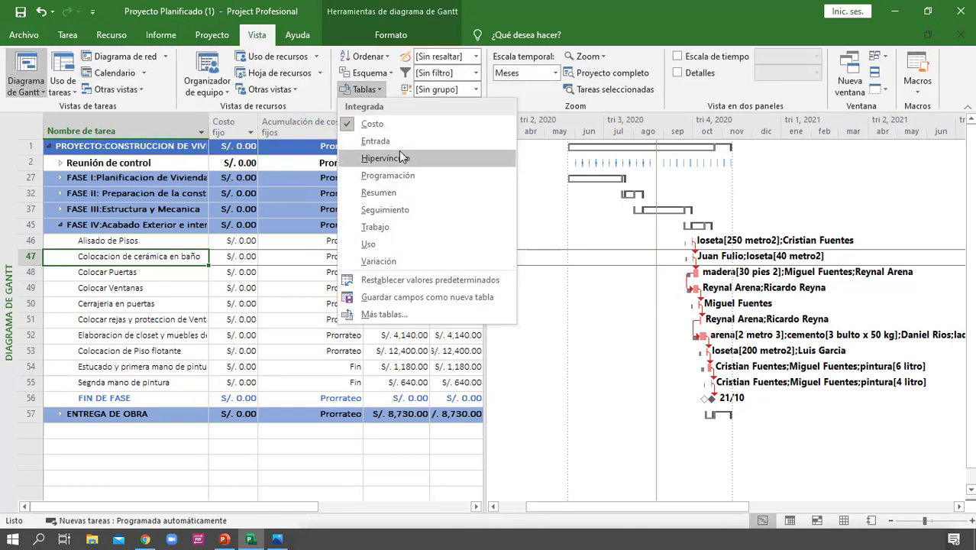
click(382, 142)
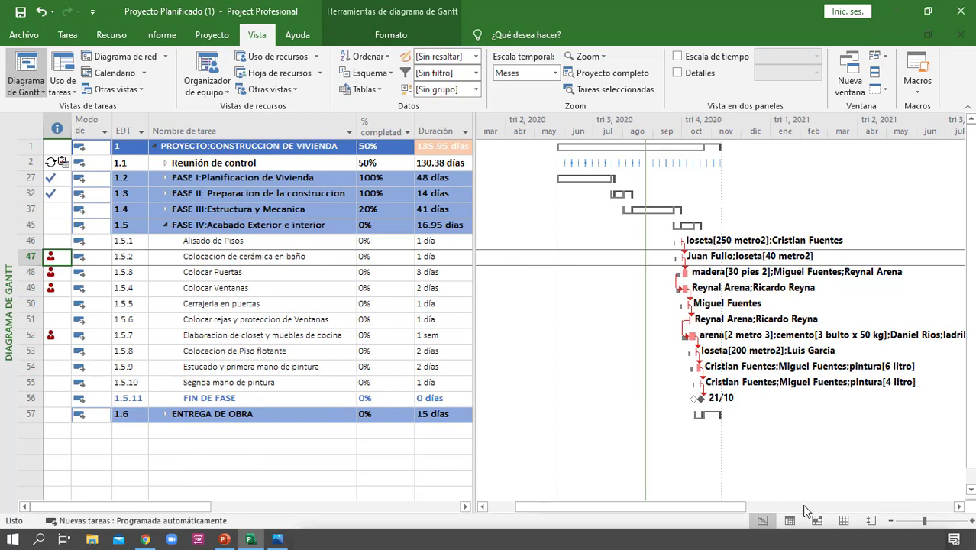
Switch to the Uso de tareas view and apply the Entrada table to it.
click(791, 520)
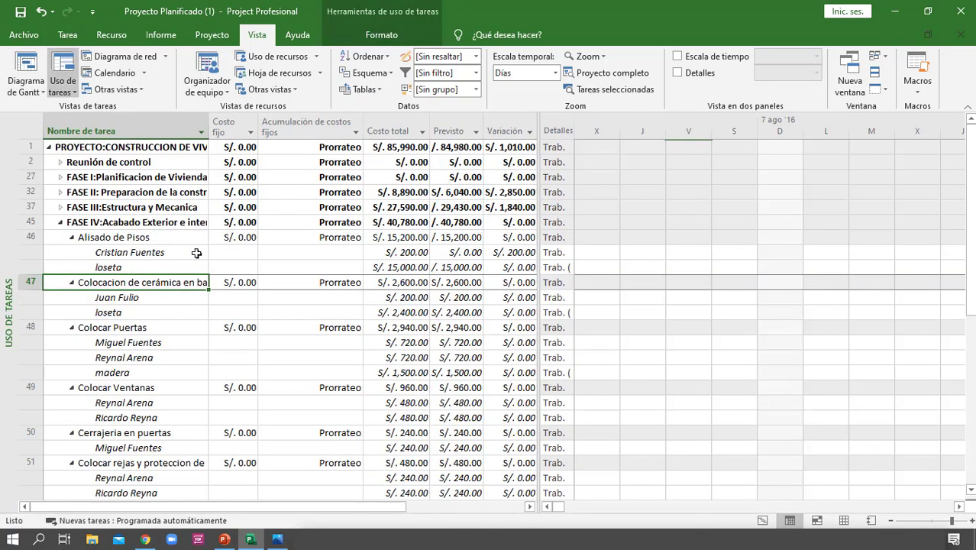
click(364, 89)
click(379, 142)
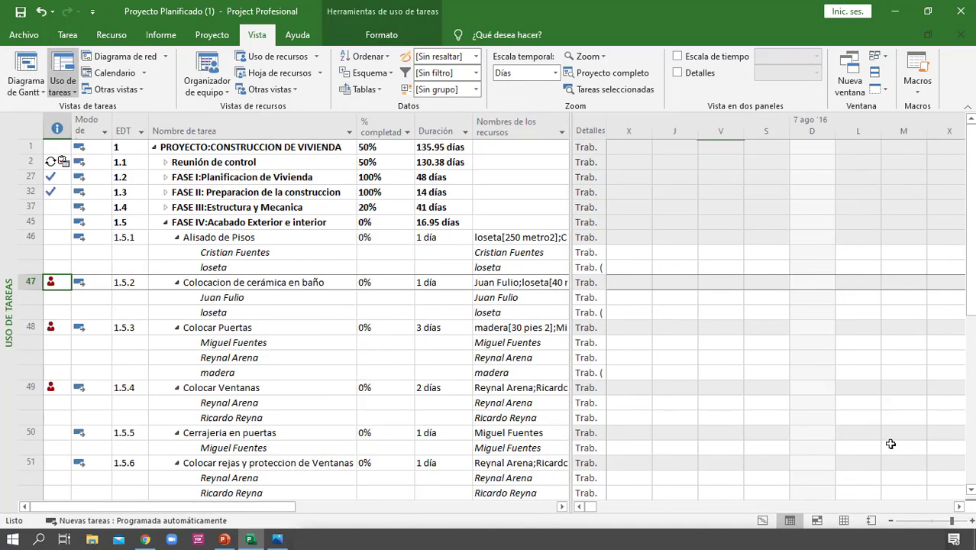
Look over the tables available for the Hoja de recursos view and return to the Gantt chart at task Colocar Puertas.
click(844, 520)
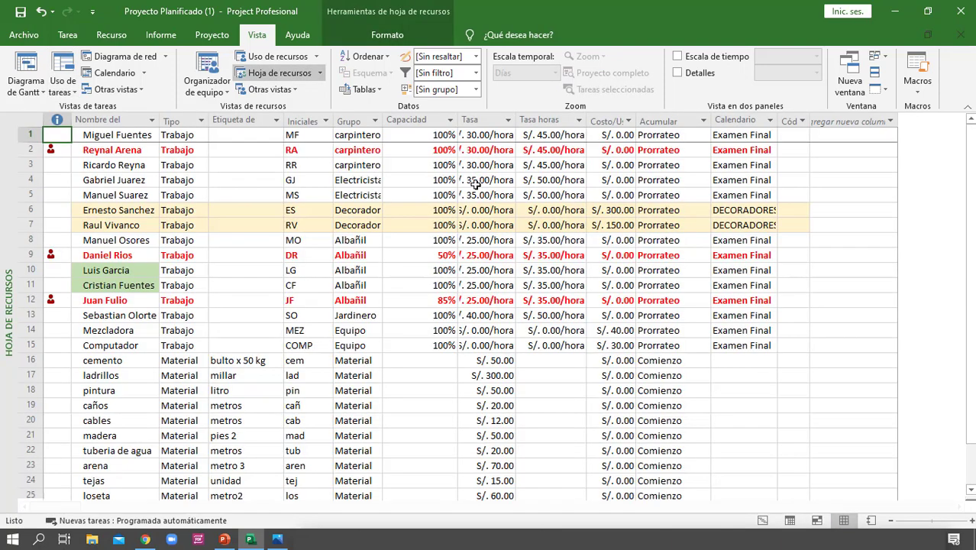
click(364, 89)
click(699, 394)
click(762, 520)
click(217, 272)
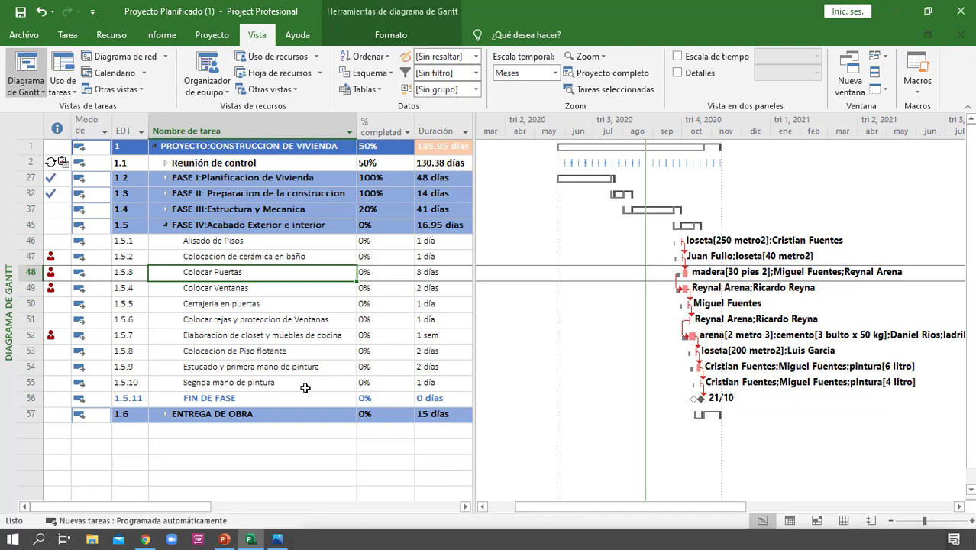
Look through the lists of predefined dashboard, resource and cost reports.
click(162, 35)
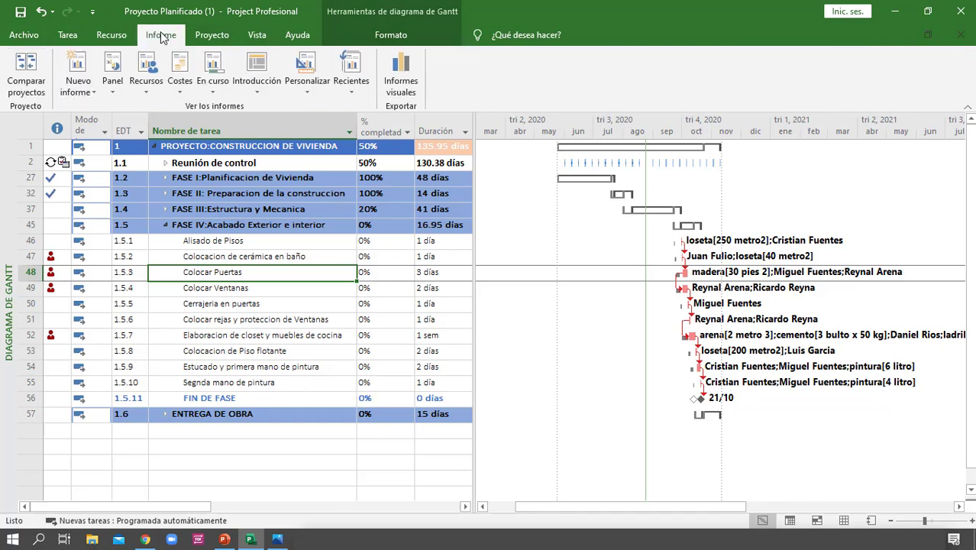
click(114, 80)
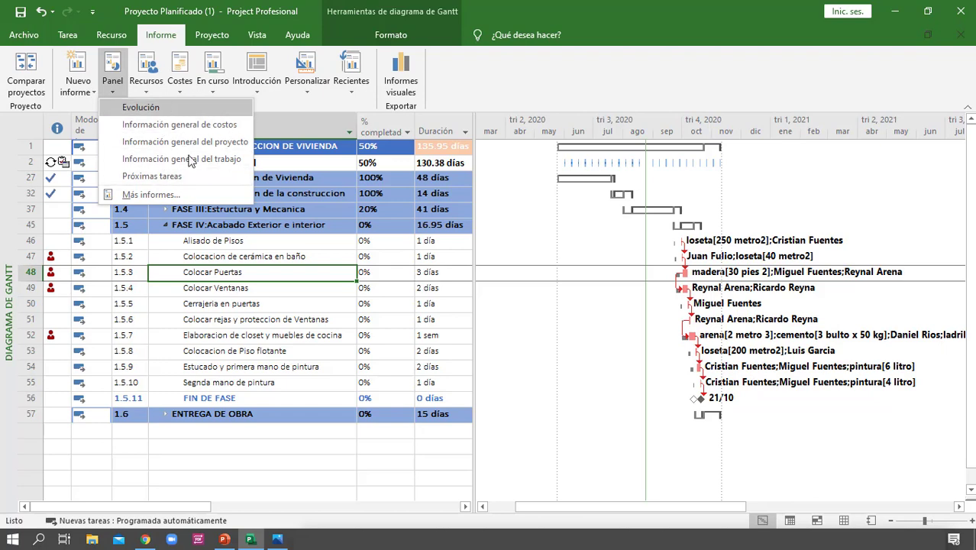
click(146, 85)
click(176, 85)
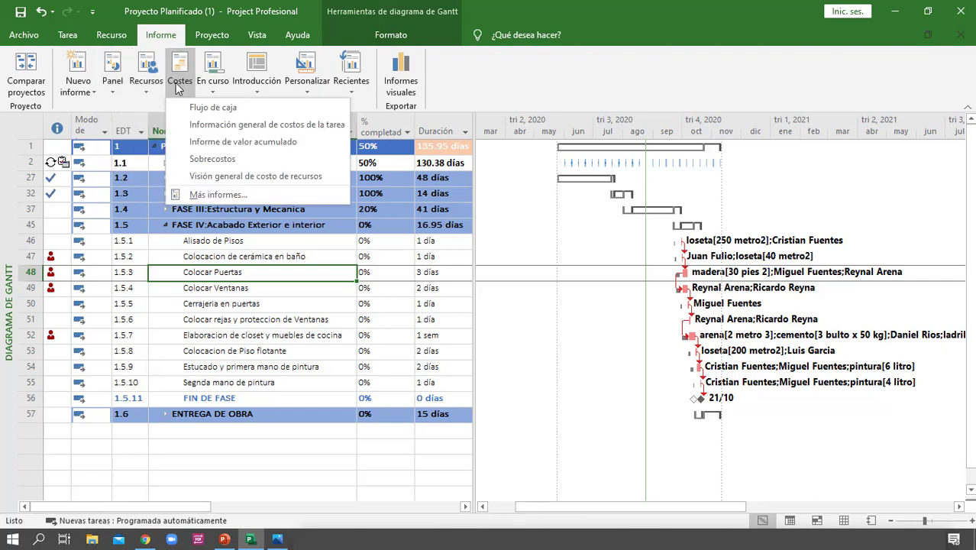
click(147, 86)
click(116, 85)
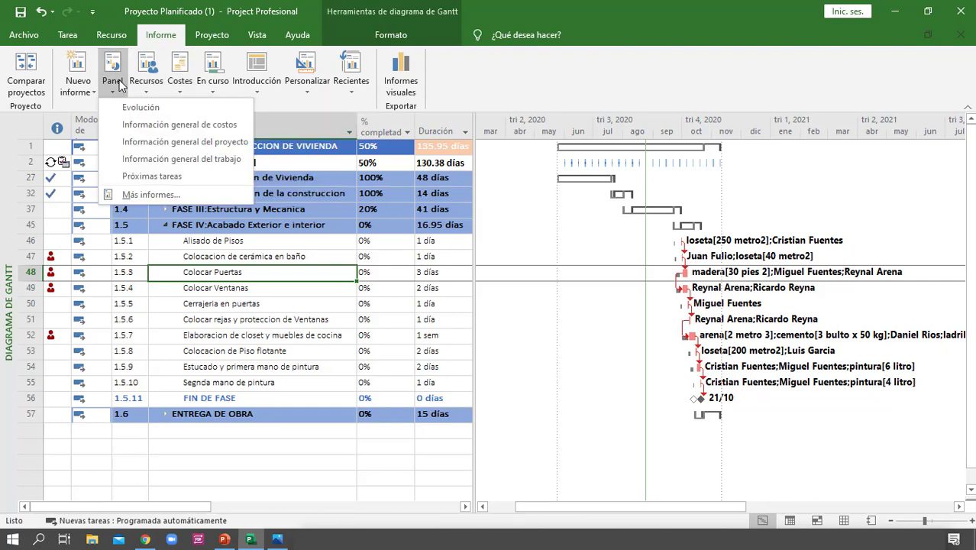
click(180, 85)
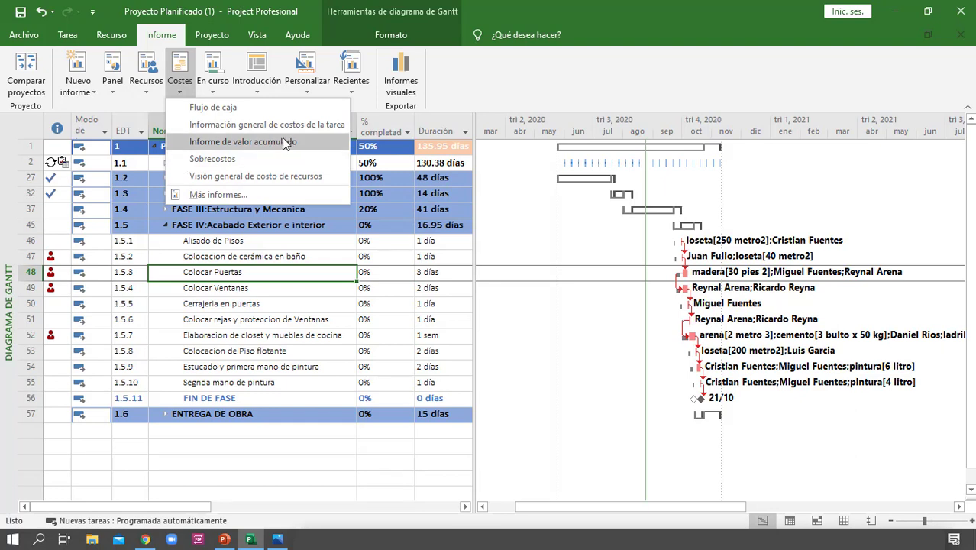
click(123, 89)
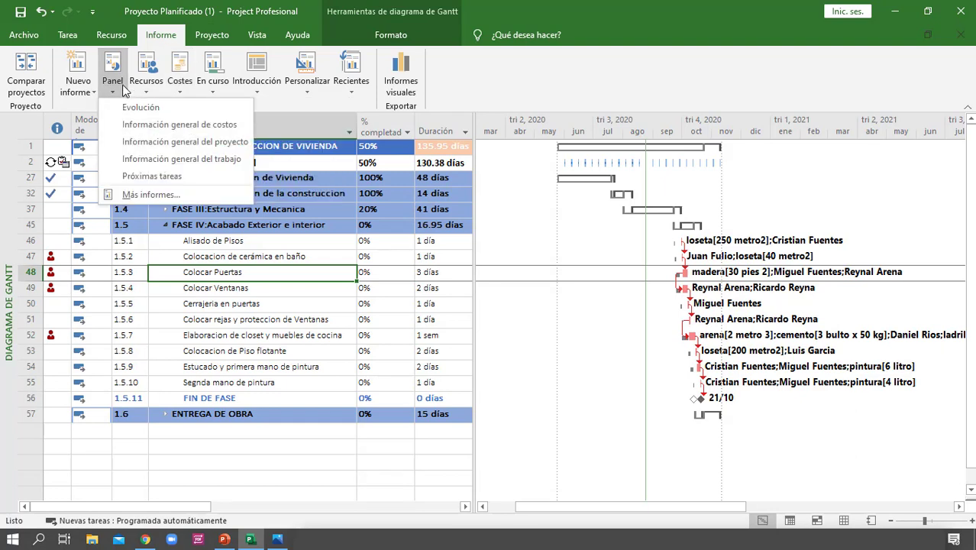
click(572, 85)
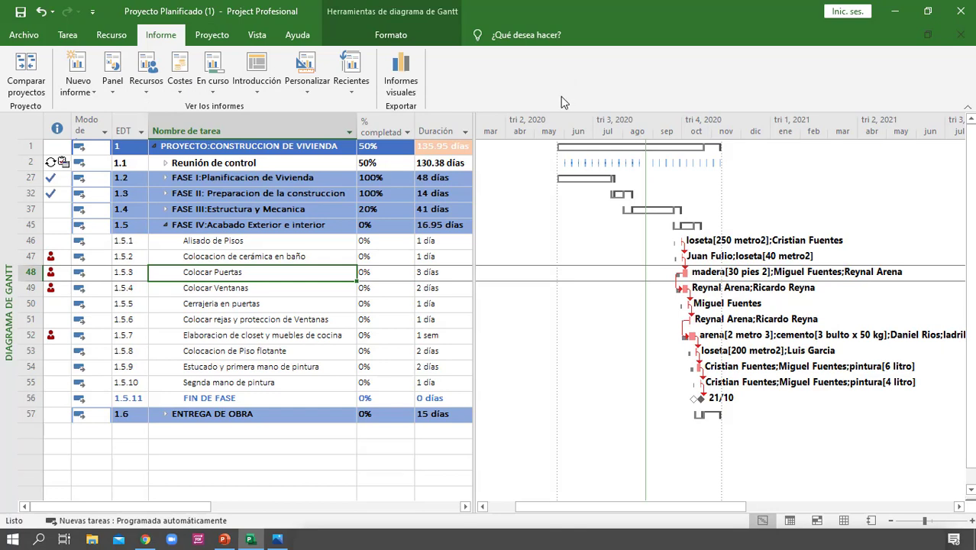
Open the Evolución dashboard report and look over its two charts and explanatory notes.
click(111, 90)
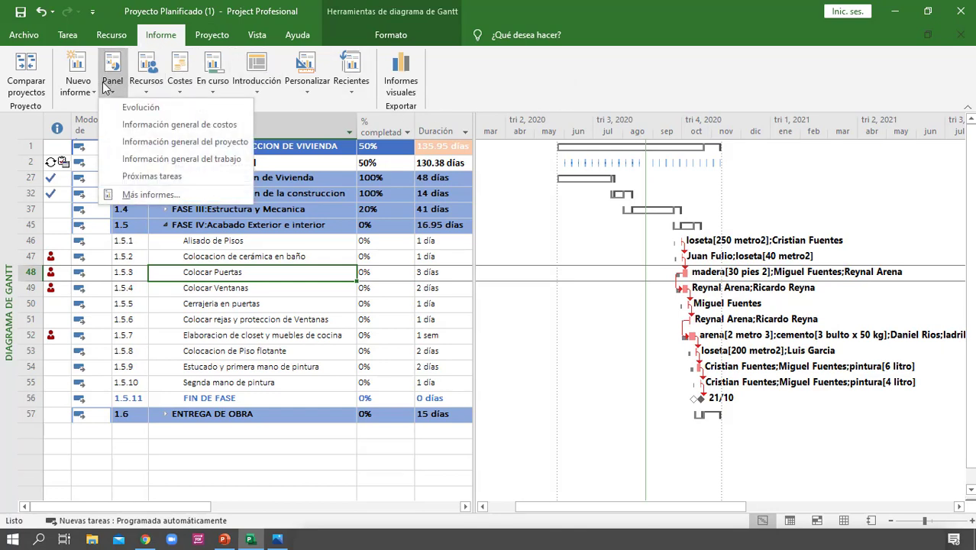
click(148, 113)
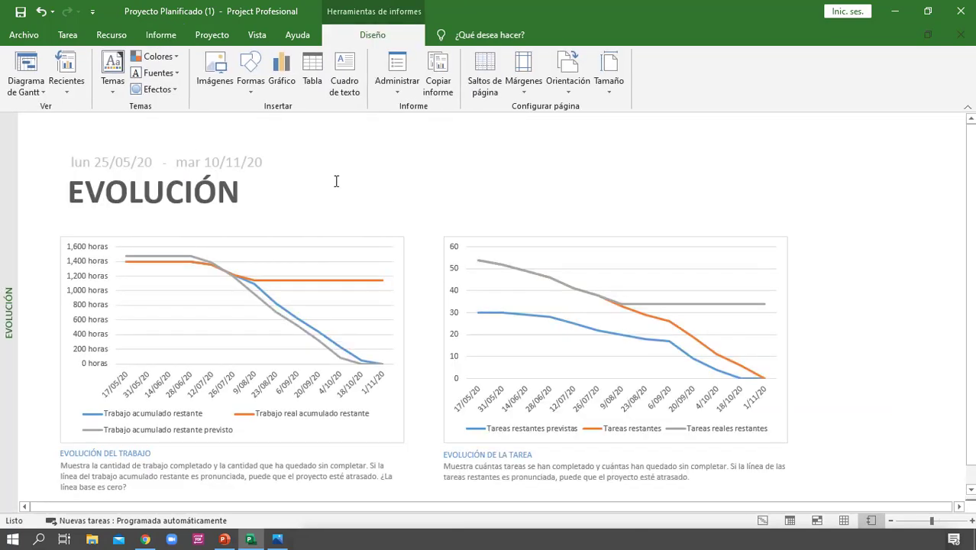
scroll(397, 227, down, 3)
scroll(451, 285, up, 3)
scroll(402, 251, down, 1)
scroll(403, 253, up, 1)
Try displaying a data table in the Evolución del trabajo chart and remove it again.
click(395, 408)
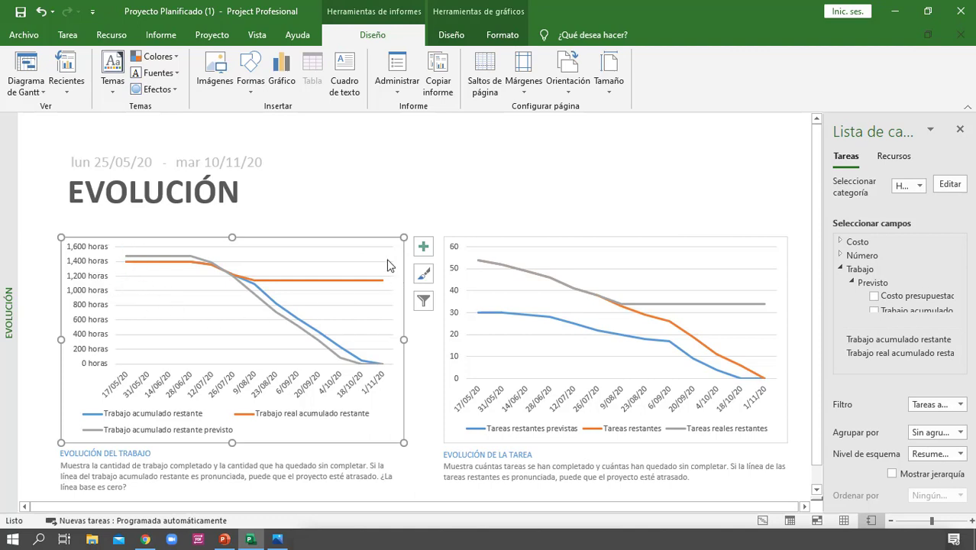
click(428, 252)
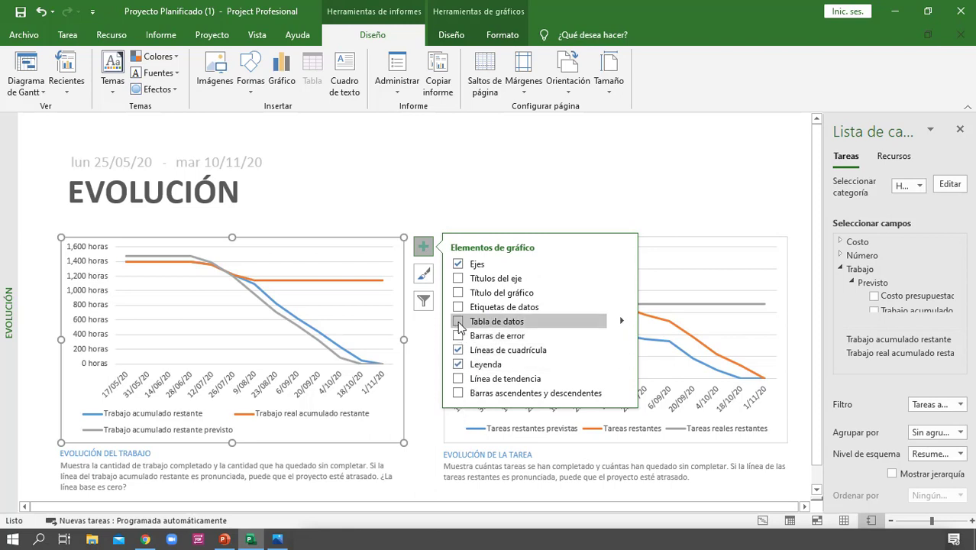
click(458, 323)
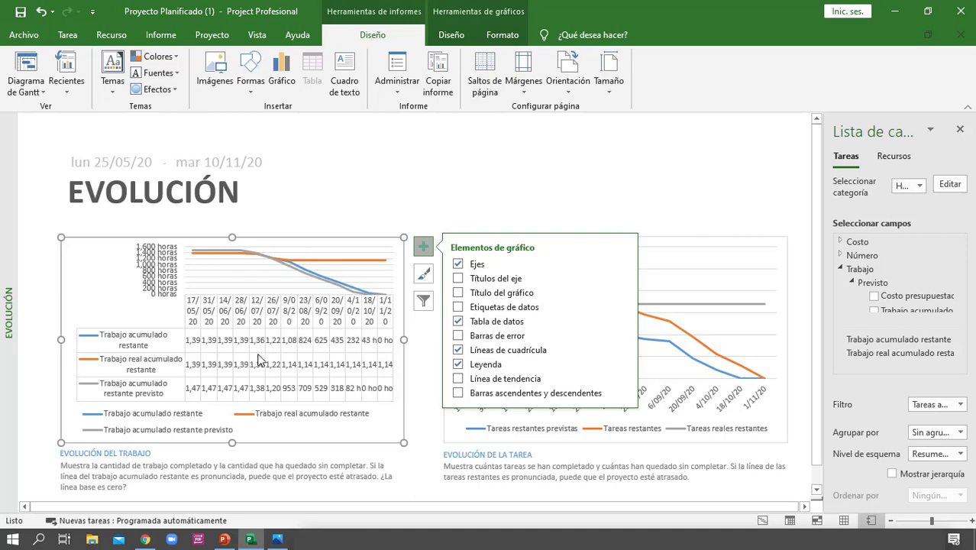
click(458, 322)
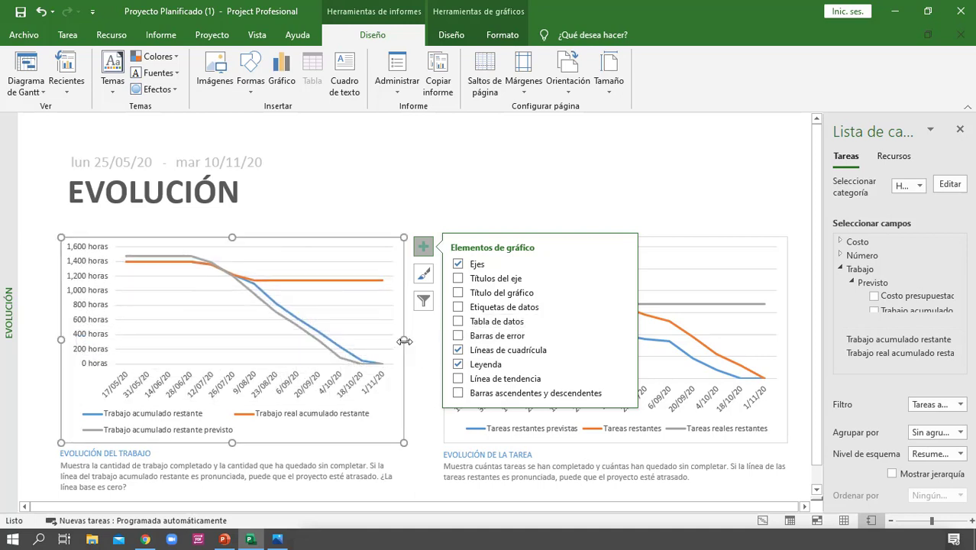
Widen the Evolución del trabajo chart so its right edge sits just short of the Evolución de la tarea chart.
click(404, 342)
drag(403, 327, 432, 327)
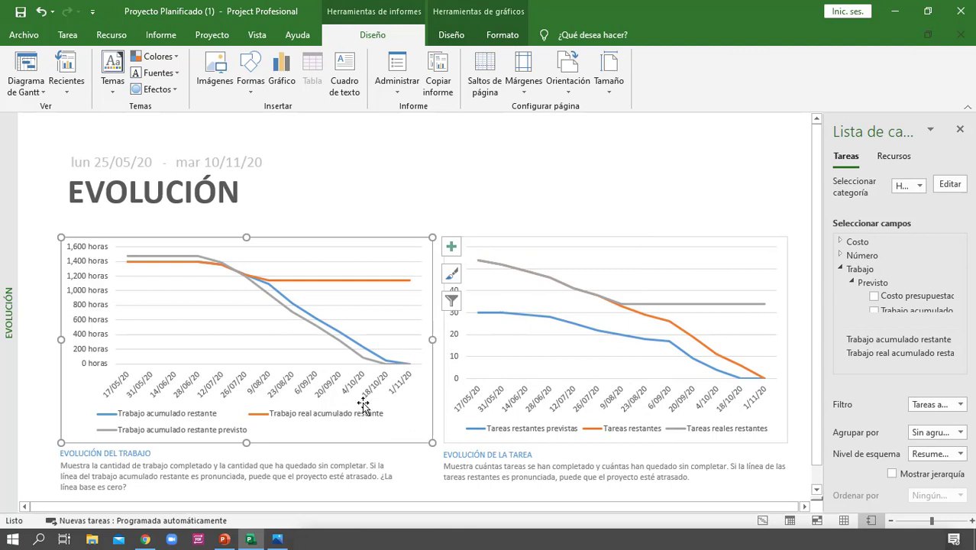
scroll(366, 394, down, 3)
scroll(365, 386, up, 3)
Examine the remaining work and remaining task curves in the two Evolución charts, leaving no object selected.
click(414, 475)
click(376, 430)
scroll(662, 326, down, 2)
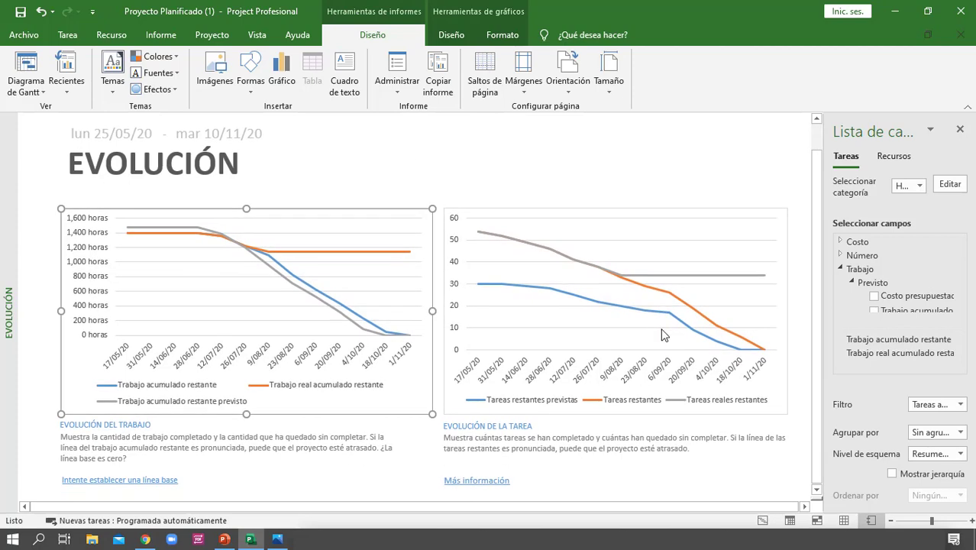
scroll(703, 361, up, 2)
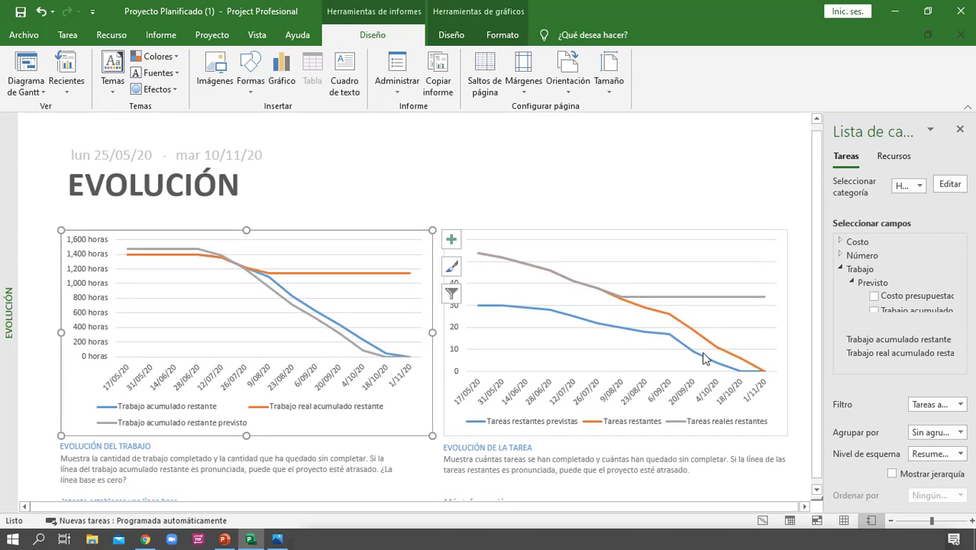
click(465, 195)
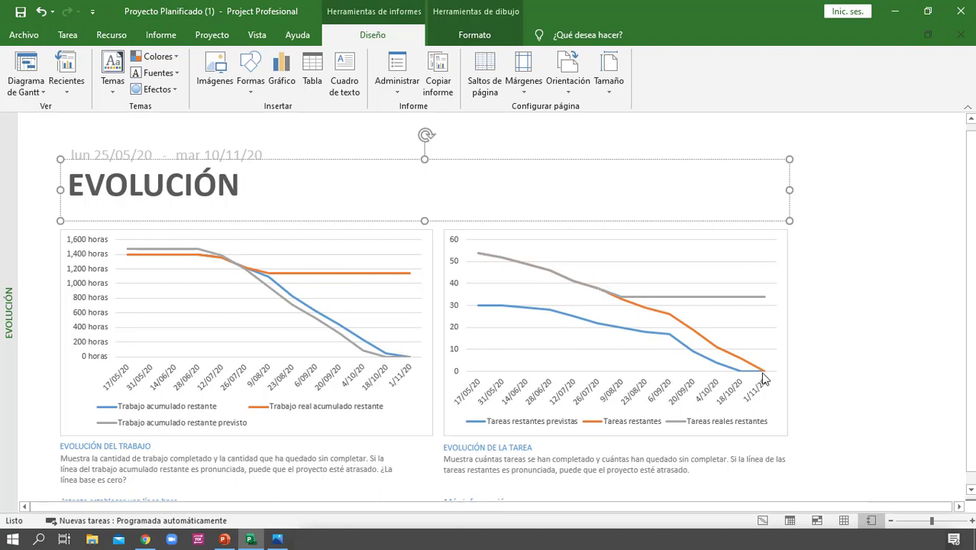
click(834, 258)
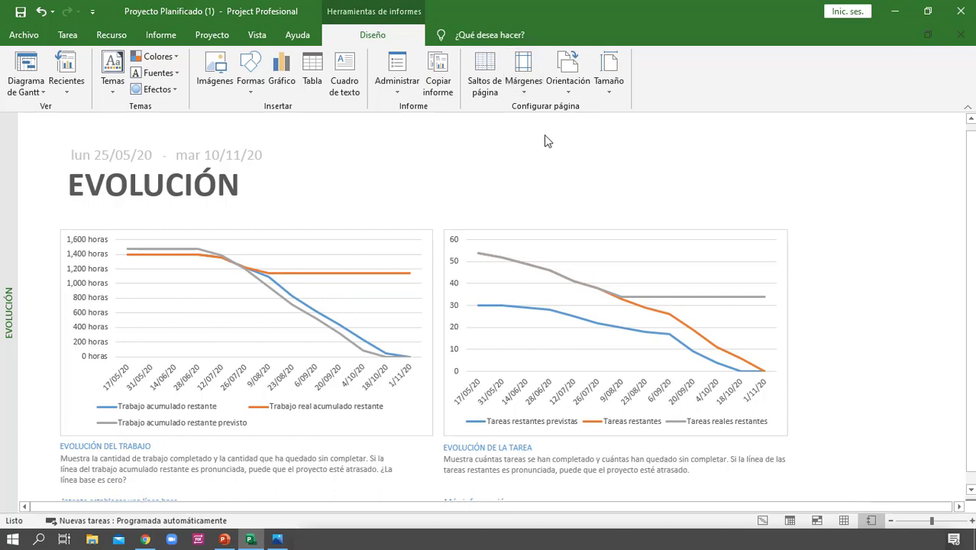
Show the page breaks in the Evolución report and check how its content fits on the page.
click(481, 67)
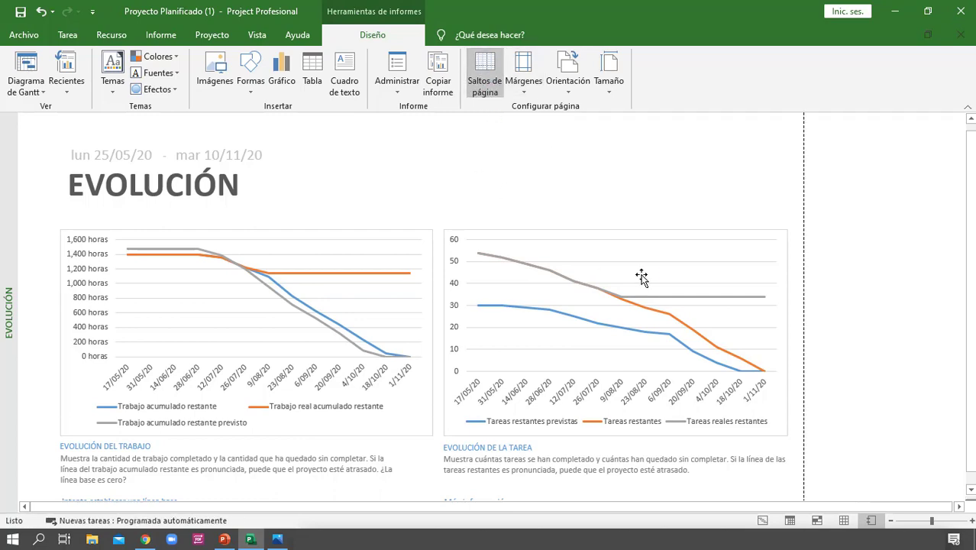
scroll(645, 271, down, 1)
scroll(653, 259, down, 5)
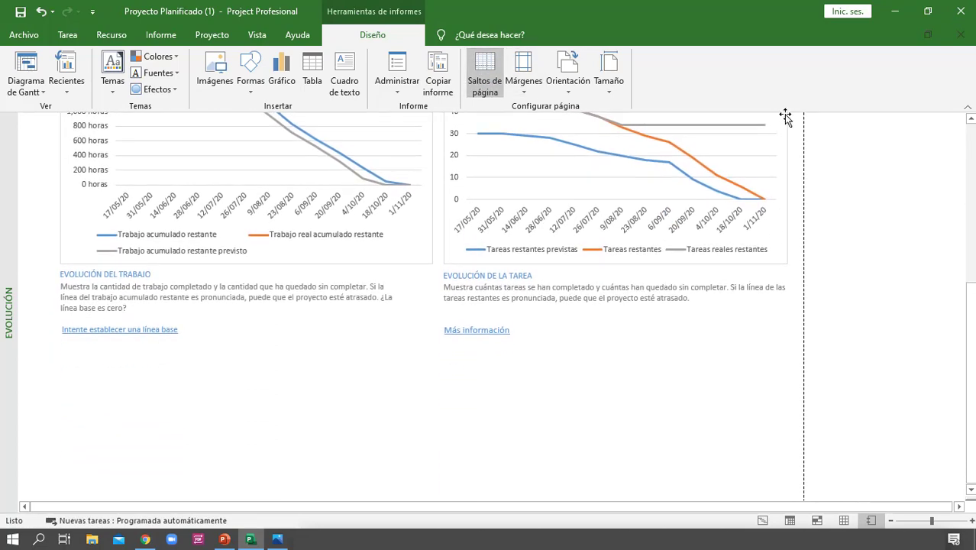
scroll(817, 363, down, 3)
scroll(817, 413, up, 5)
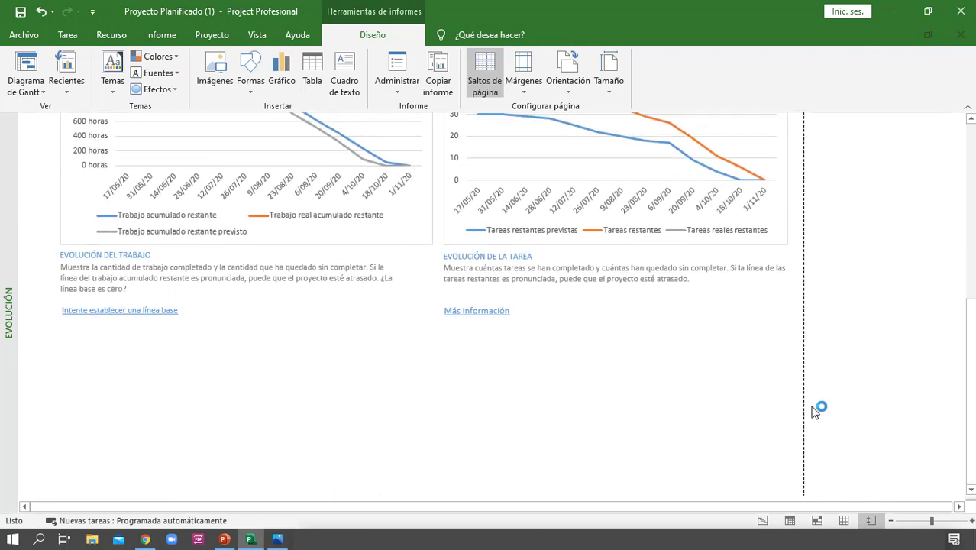
scroll(809, 403, up, 4)
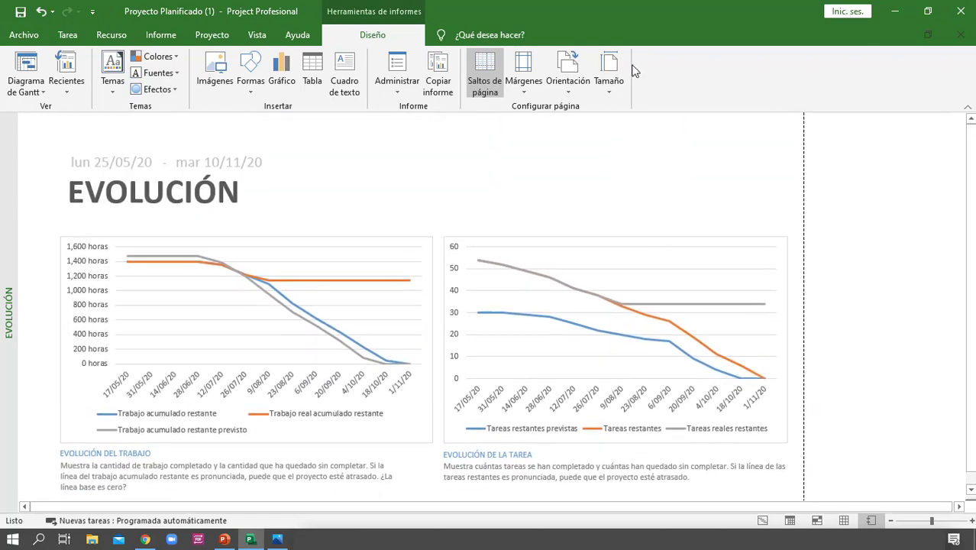
Set the report's paper size to A4 (210 x 297 mm) and check the page breaks.
click(619, 79)
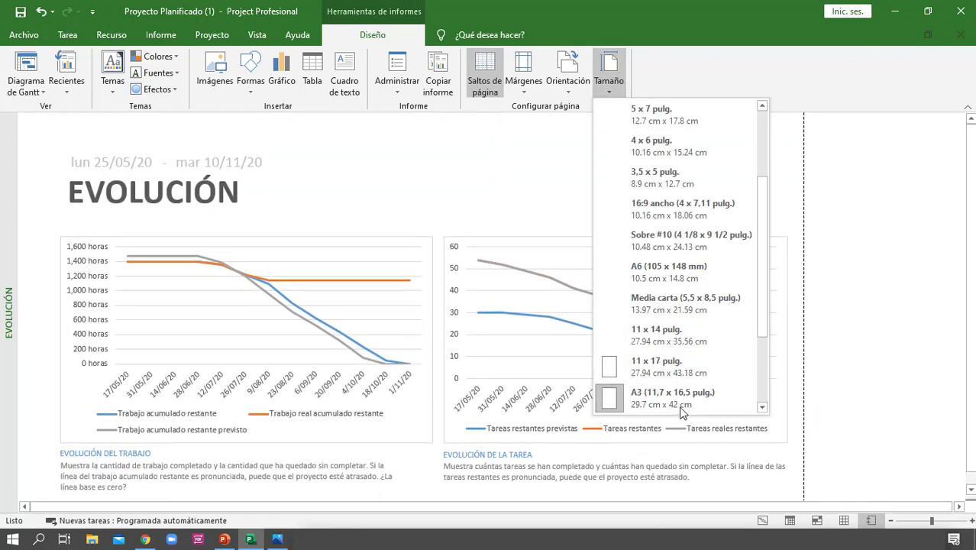
scroll(682, 330, up, 2)
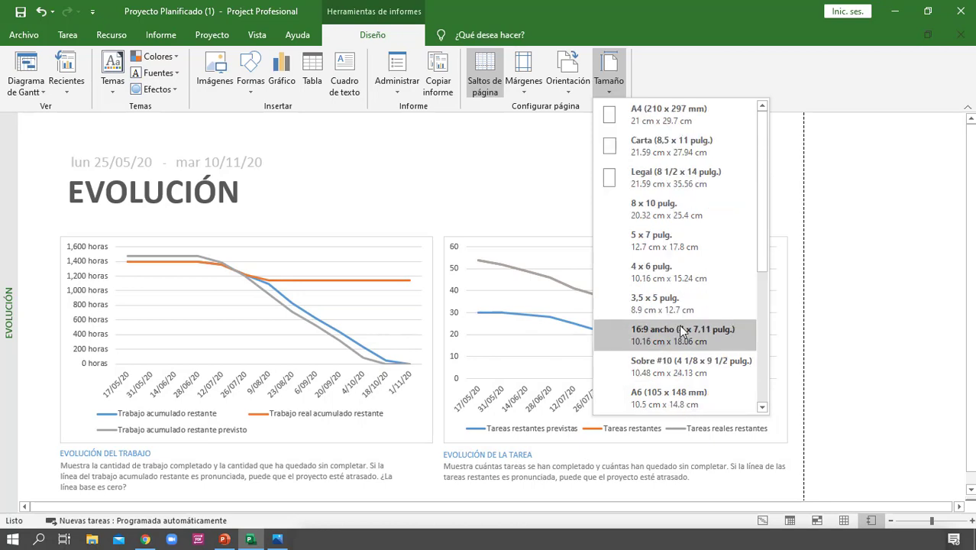
click(654, 115)
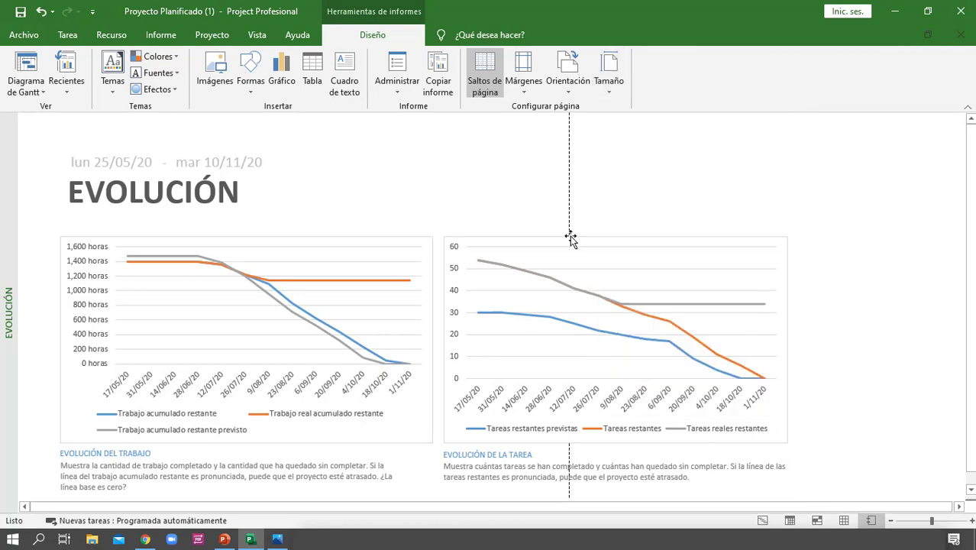
scroll(570, 234, down, 5)
scroll(570, 234, down, 10)
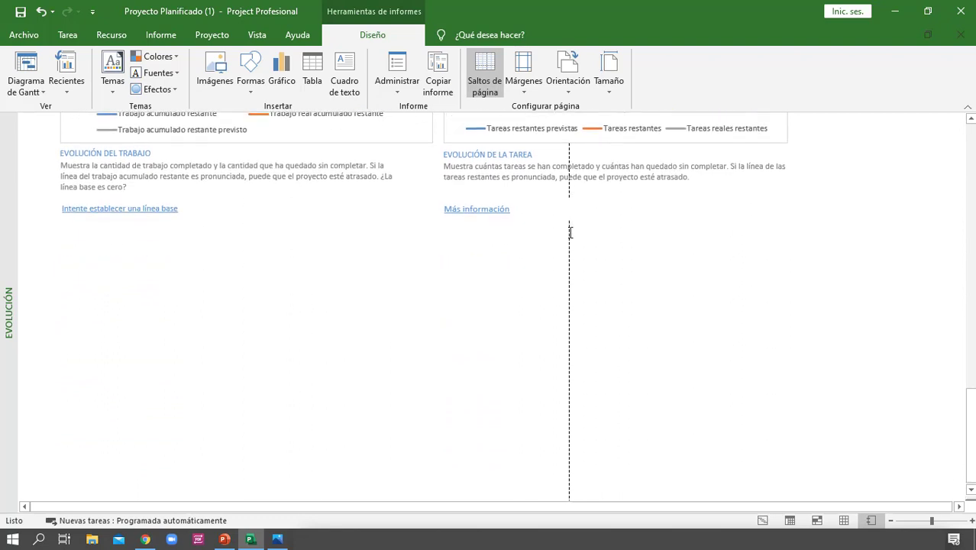
Set the report's page orientation to Horizontal and check the charts against the page breaks.
click(577, 80)
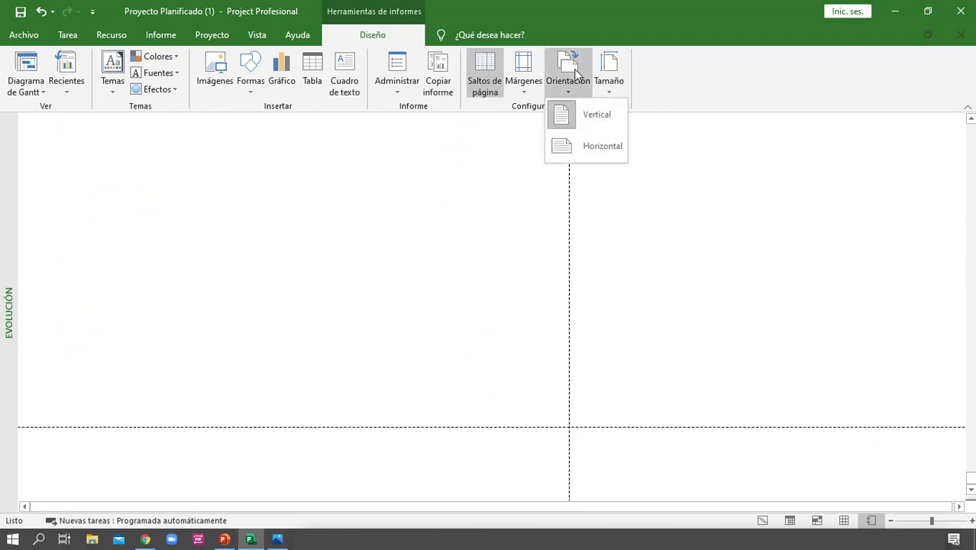
click(615, 145)
scroll(645, 254, up, 8)
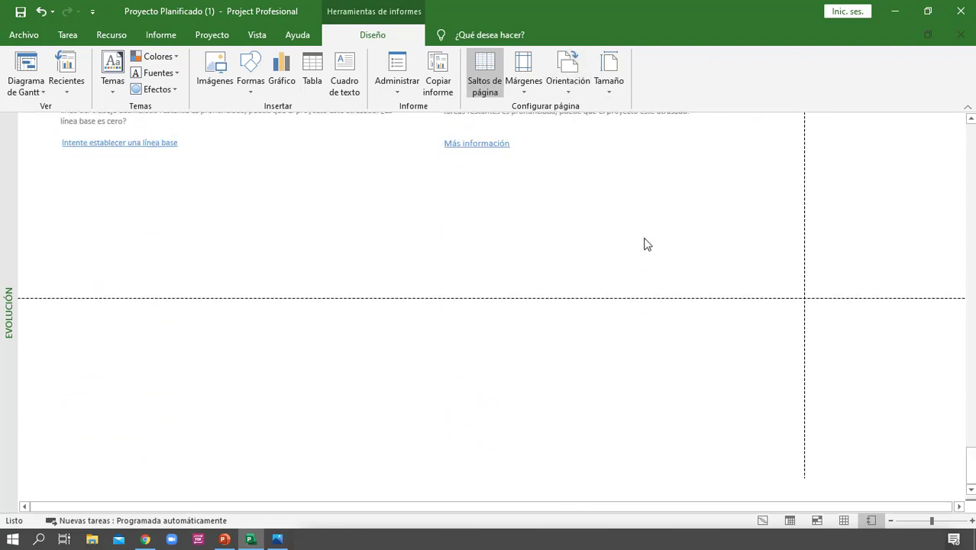
scroll(634, 239, up, 3)
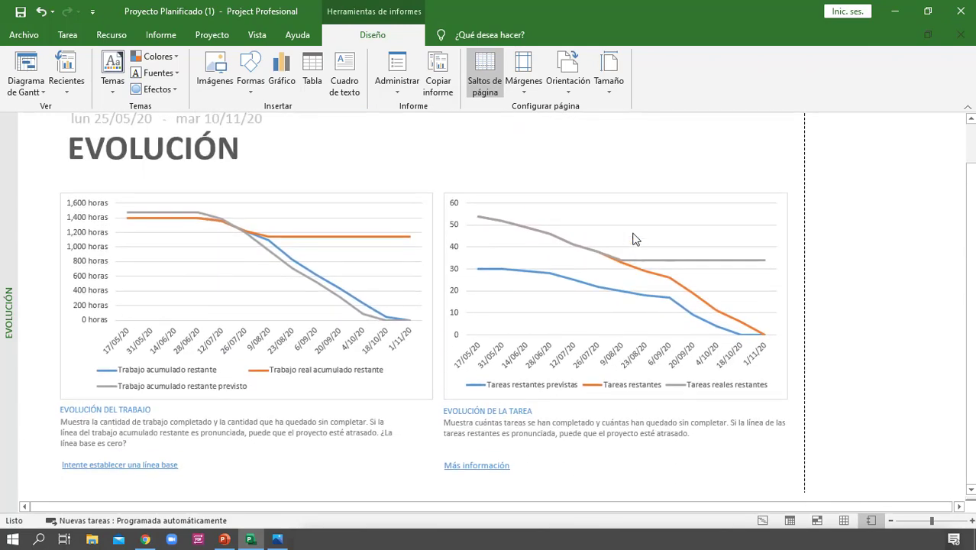
scroll(633, 231, down, 3)
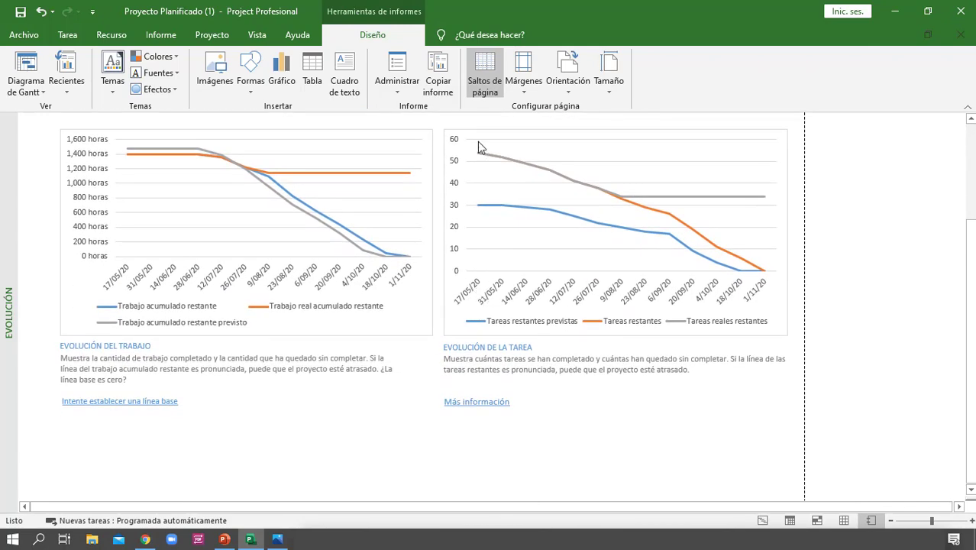
Compare margin presets on the Evolución report, applying Estrecho and replacing it with Normal.
click(524, 80)
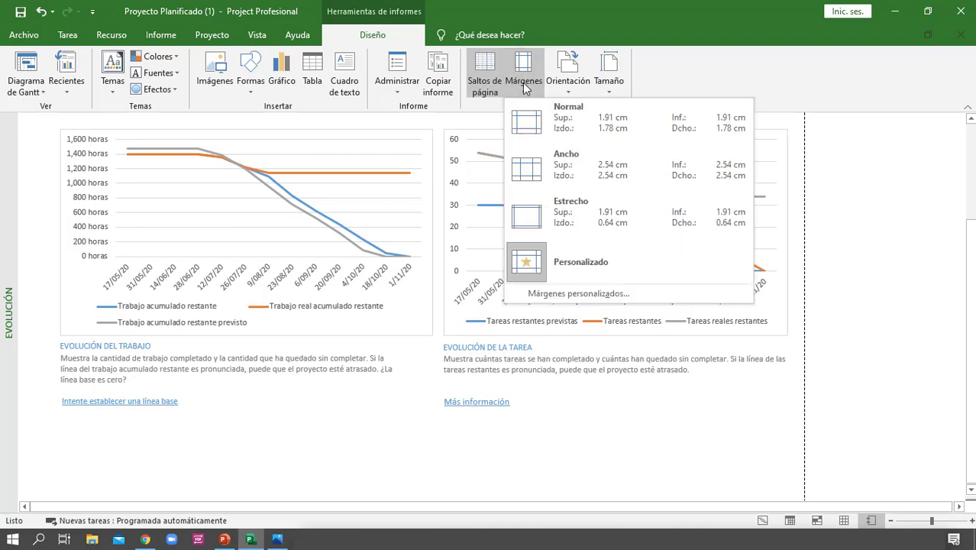
click(585, 216)
scroll(560, 276, up, 3)
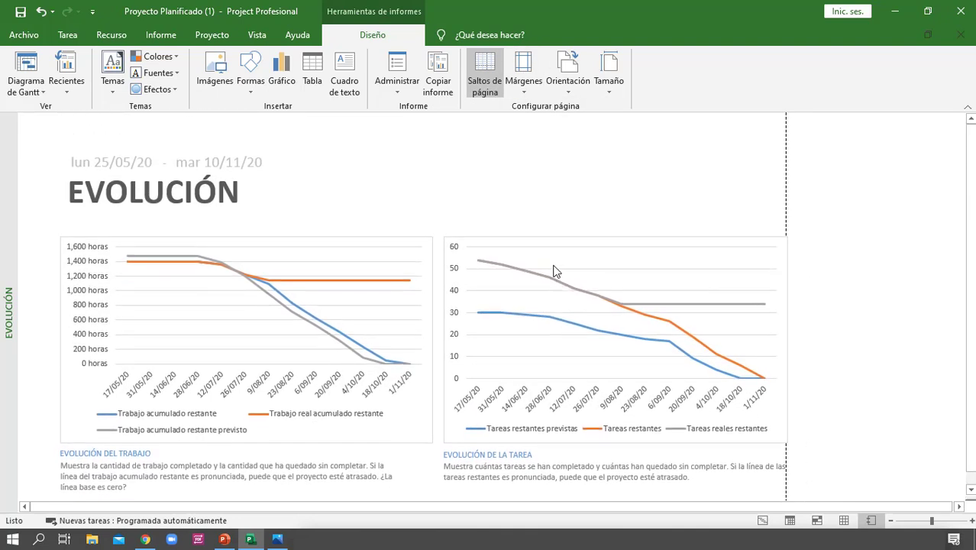
click(524, 80)
click(688, 218)
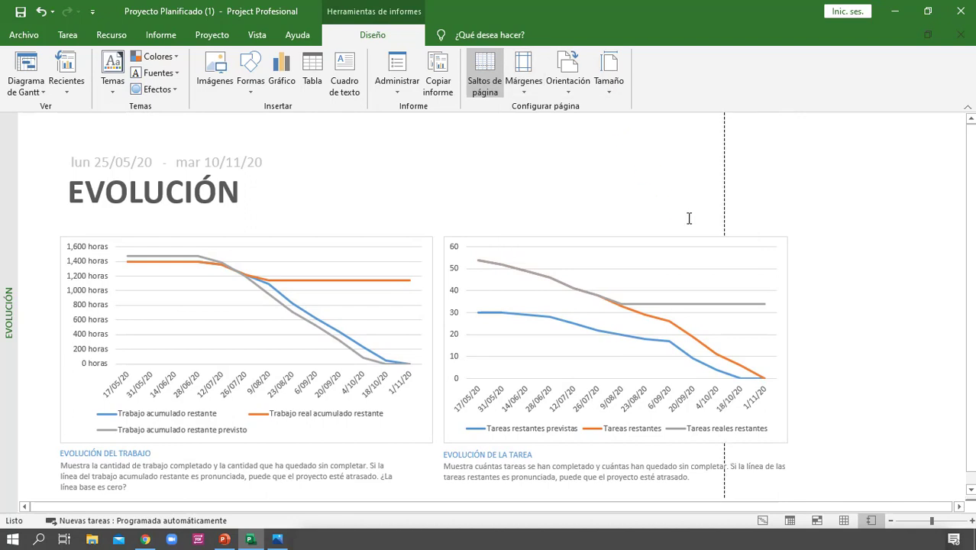
Apply the Estrecho margin preset to the Evolución report with A4 (210 x 297 mm) paper and check the page breaks.
click(524, 80)
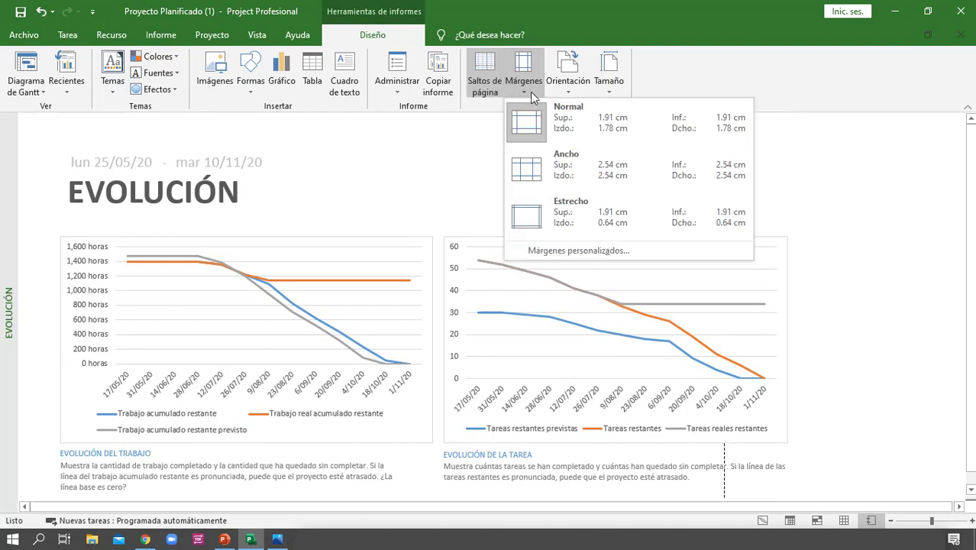
click(600, 216)
click(585, 86)
click(610, 71)
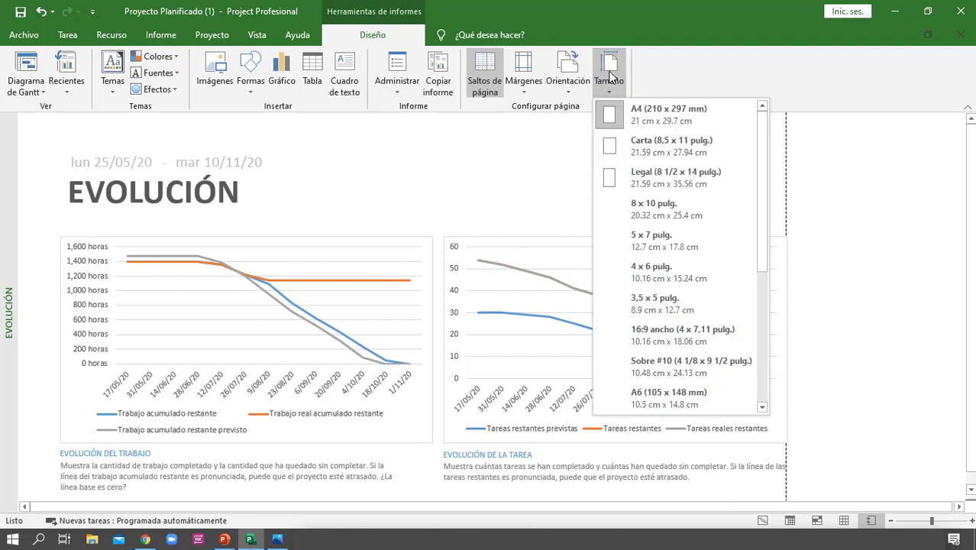
click(642, 115)
scroll(661, 241, down, 1)
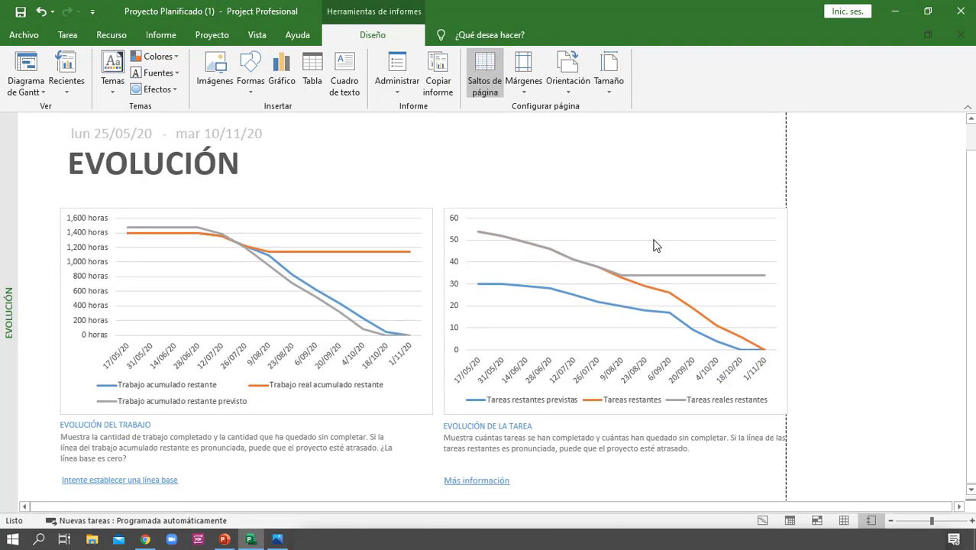
scroll(654, 244, down, 1)
Move the work and task evolution charts slightly left so that both fit inside the vertical page break.
click(491, 254)
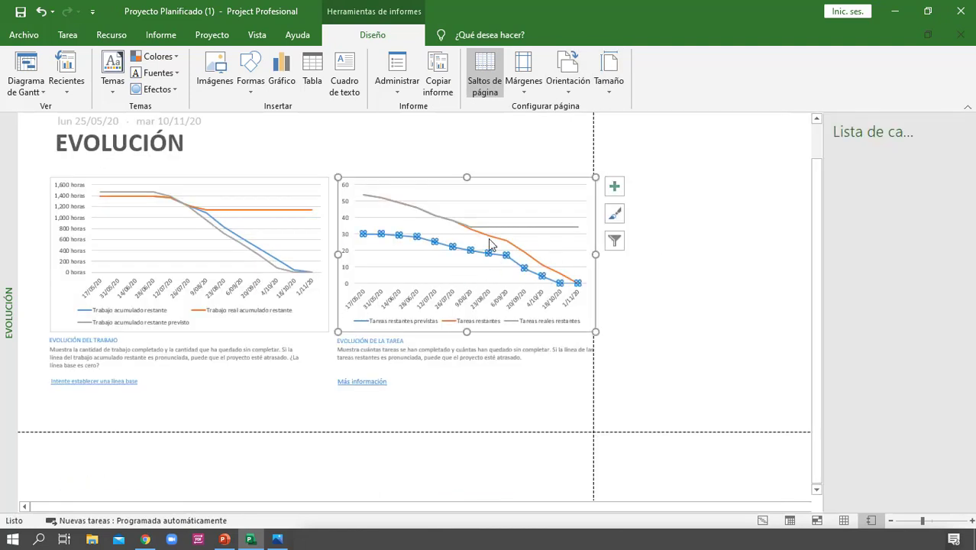
click(213, 227)
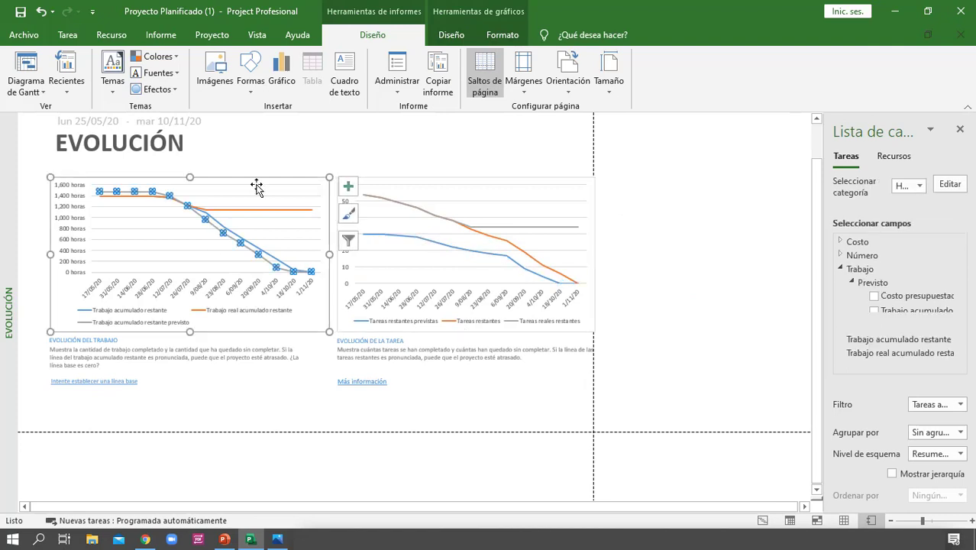
click(61, 295)
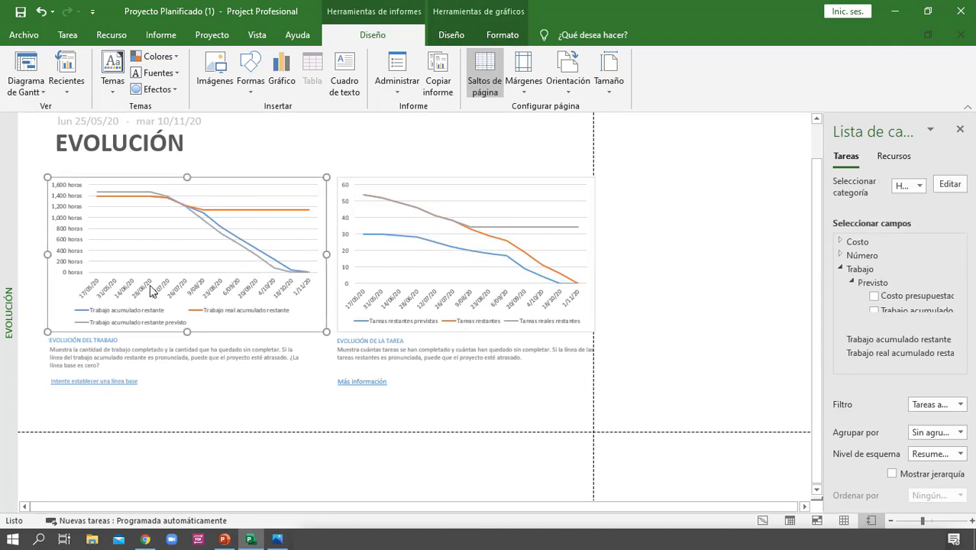
click(343, 323)
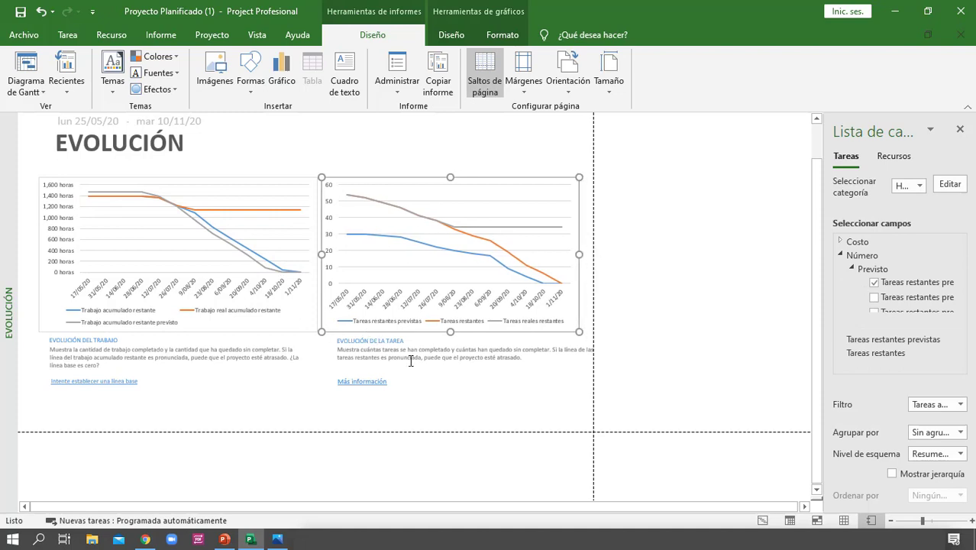
Shift the EVOLUCIÓN DE LA TAREA heading and its description left to align them with the task chart.
click(378, 359)
mouse_move(352, 340)
mouse_down()
mouse_move(342, 337)
mouse_move(379, 332)
mouse_move(348, 333)
mouse_up()
click(356, 337)
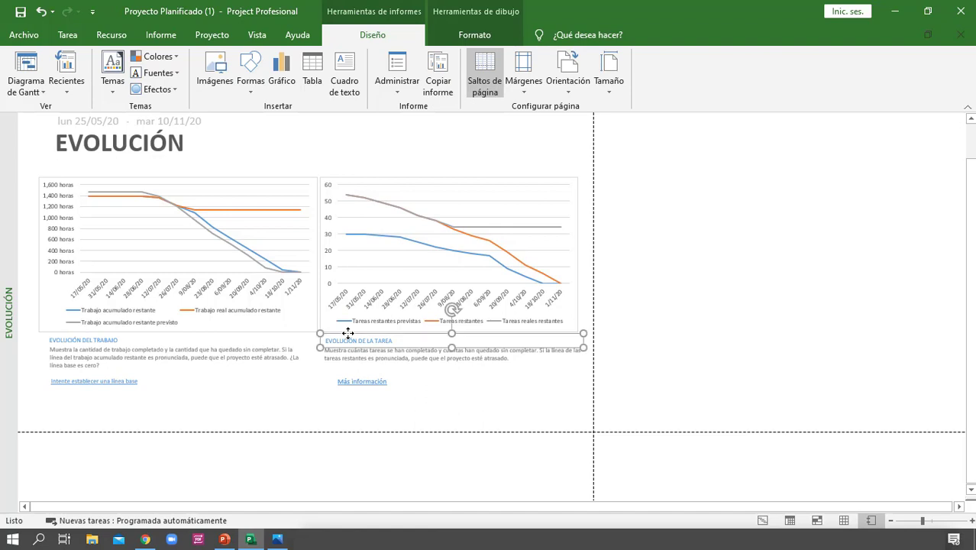
Apply the chart style with a grey gradient background and numbered round markers to the task evolution chart.
click(508, 191)
click(599, 187)
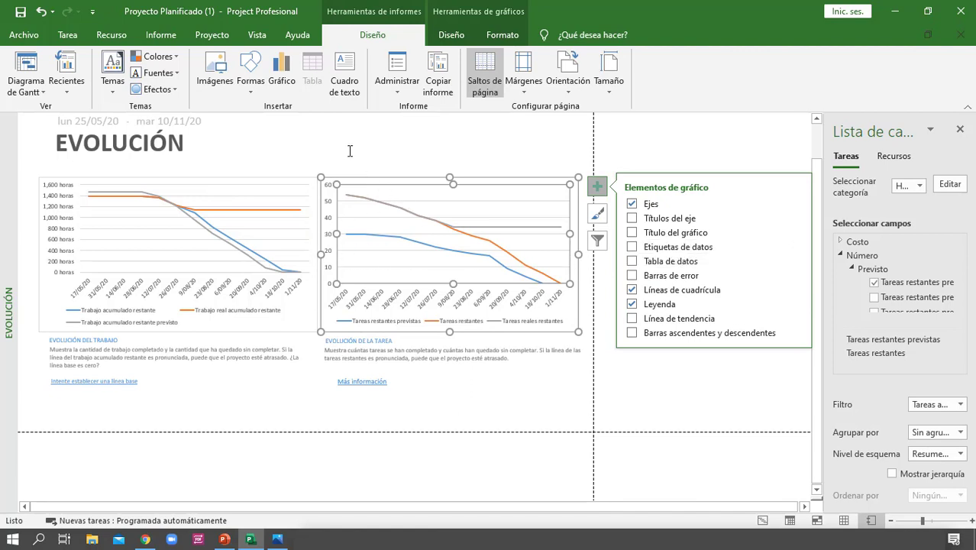
click(361, 126)
click(349, 189)
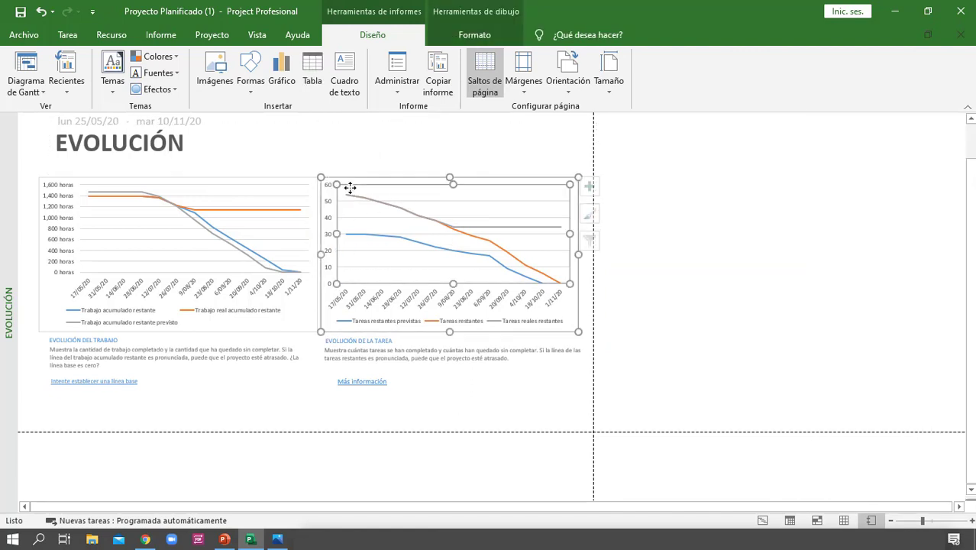
click(518, 34)
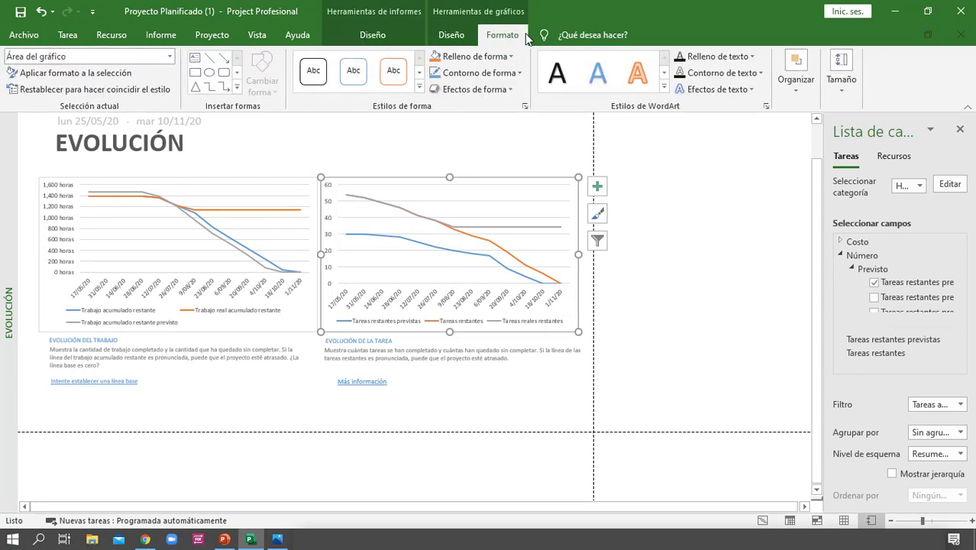
click(461, 37)
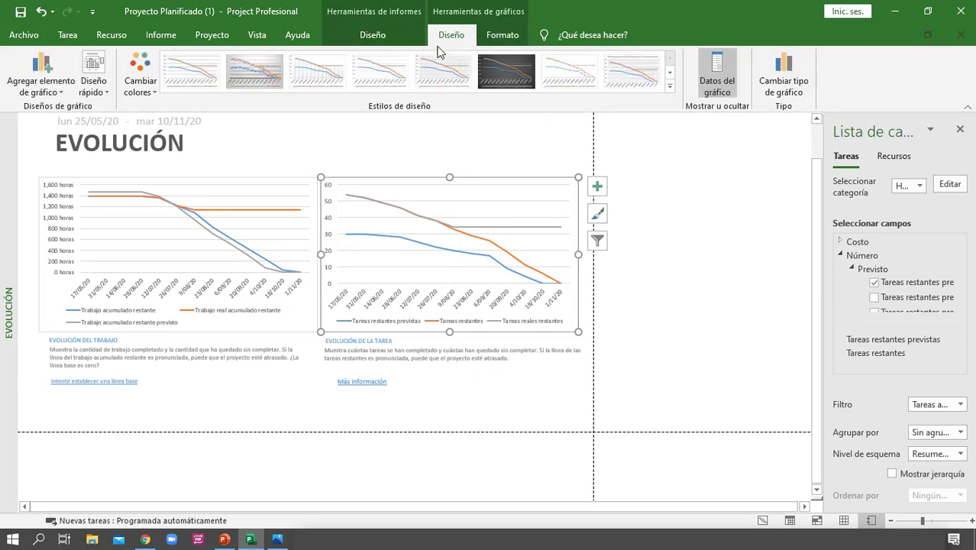
click(670, 87)
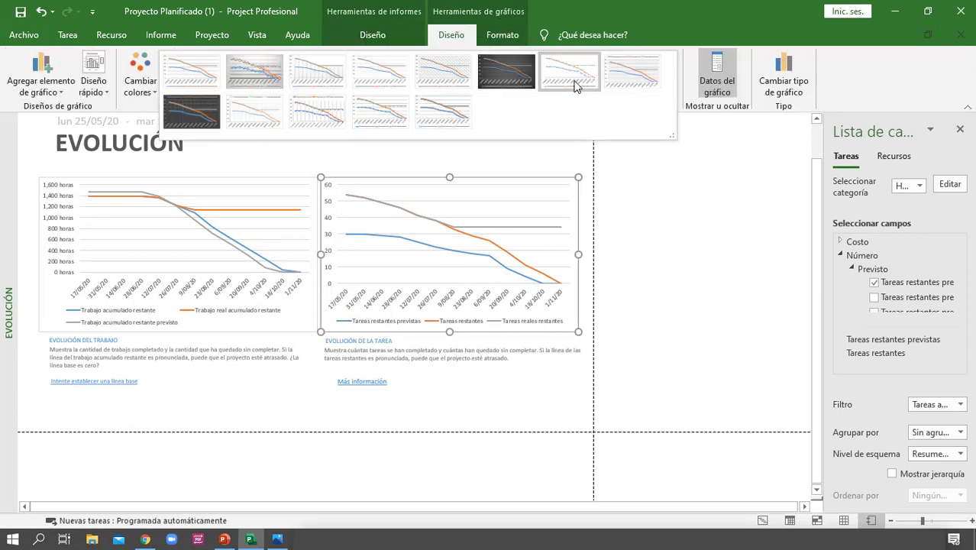
click(263, 83)
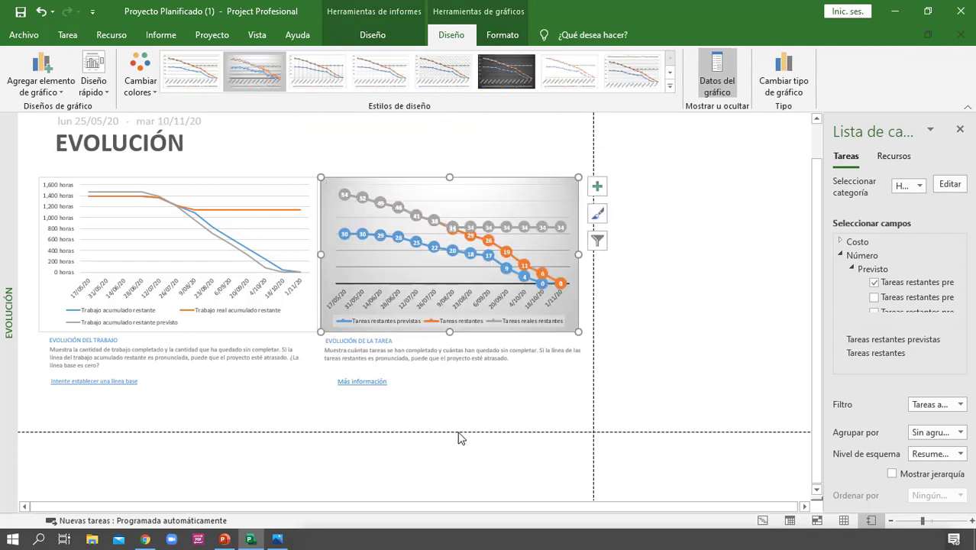
click(488, 420)
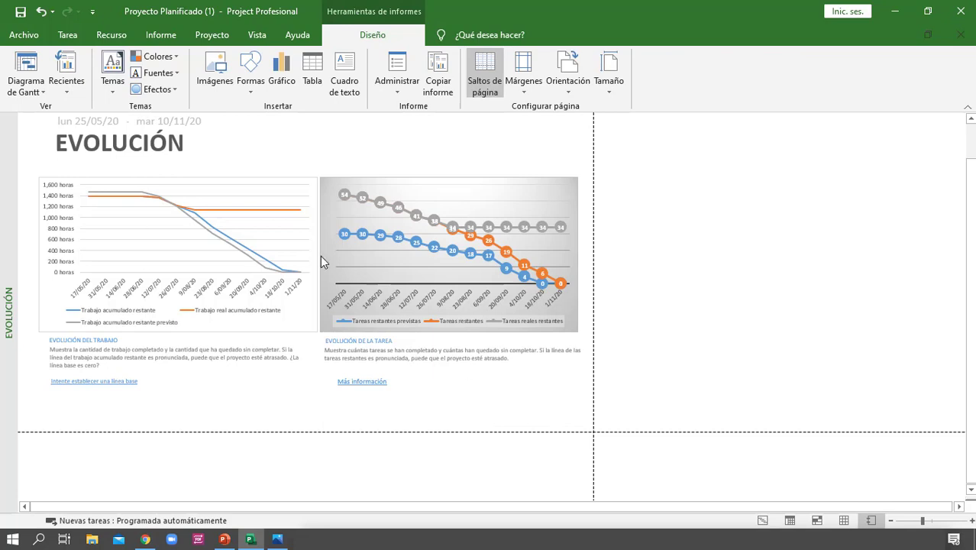
Start a PDF export of the report and choose the CURSO GRATIS MS PROJECT > NIVEL AVANZADO > SESIÓN 02 folder on drive D: as destination.
click(32, 37)
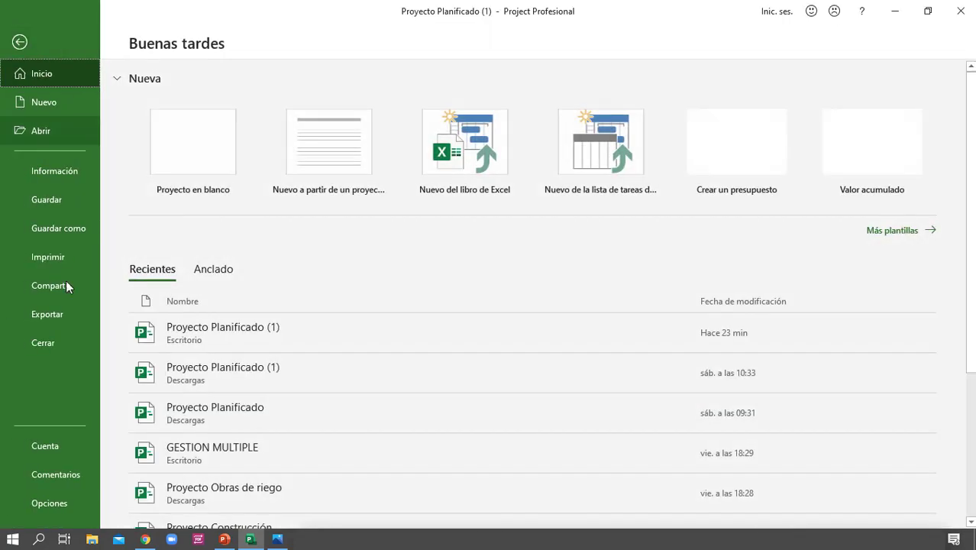
click(73, 314)
click(458, 174)
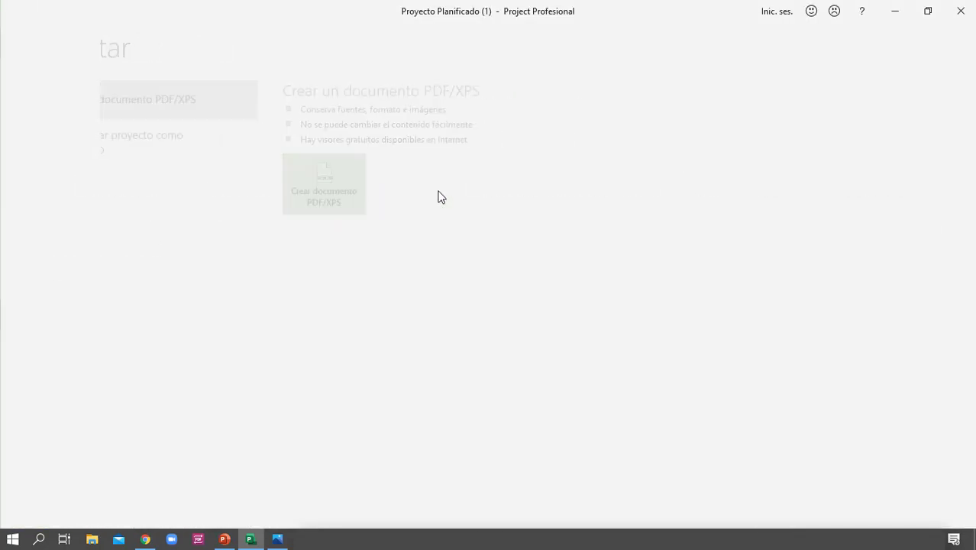
scroll(316, 288, down, 1)
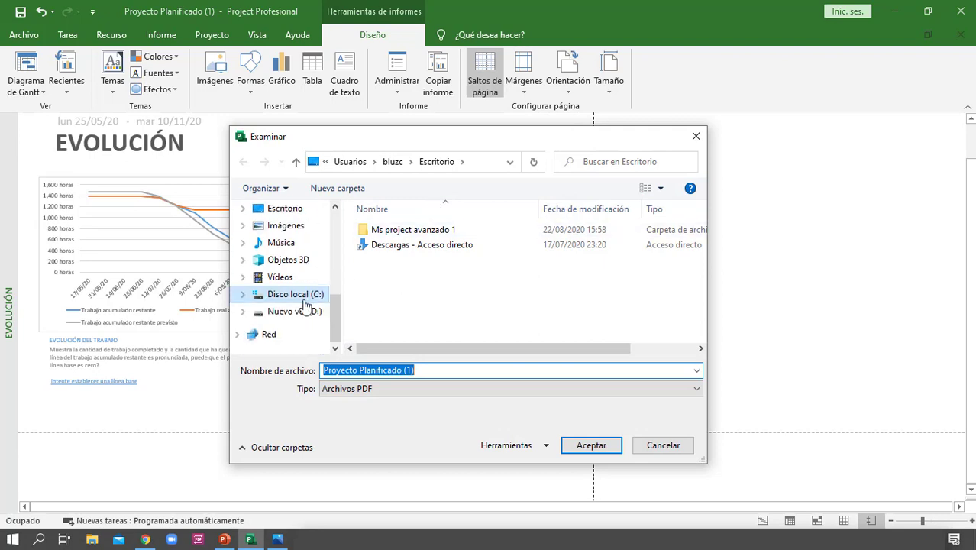
click(308, 311)
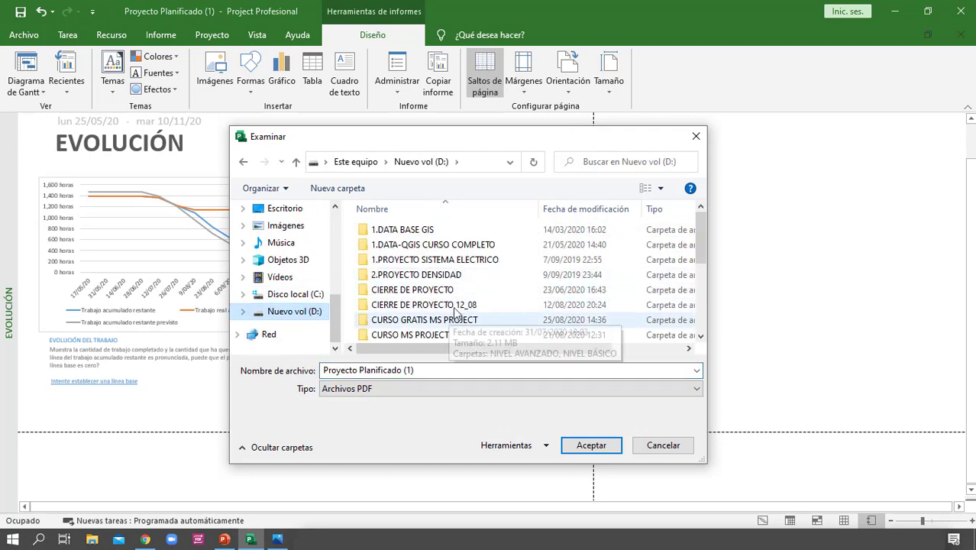
double_click(468, 321)
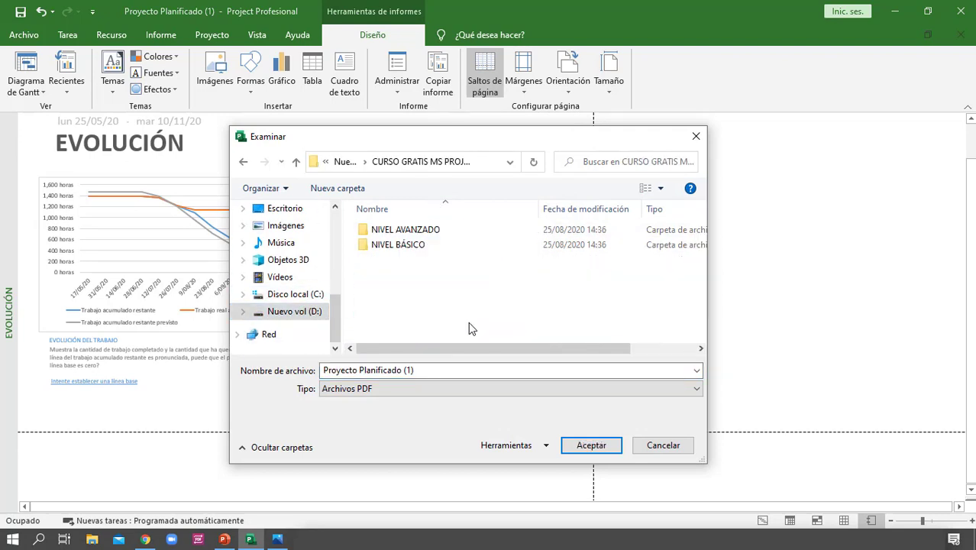
double_click(442, 229)
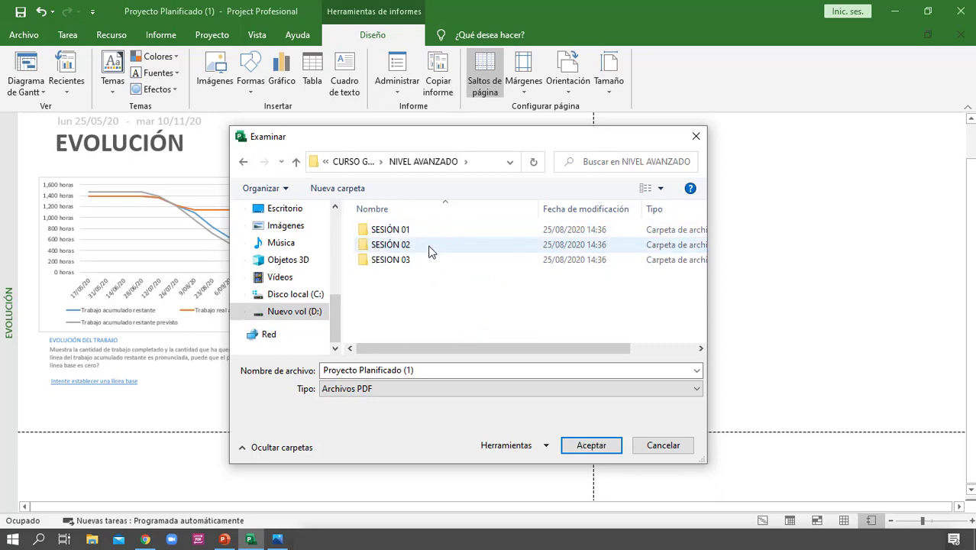
double_click(431, 249)
Name the PDF file EVOLUCIÓN and export it with the default document export options.
click(450, 371)
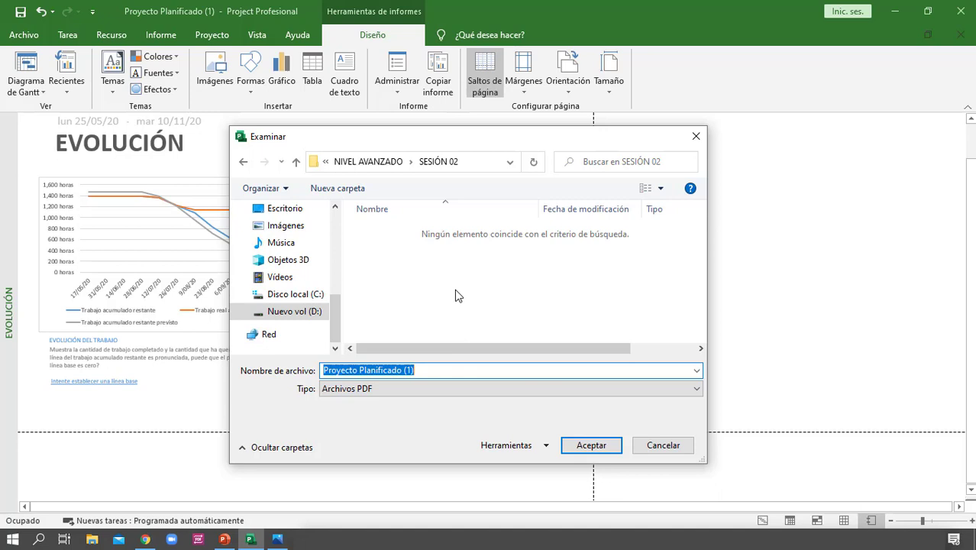
text(E)
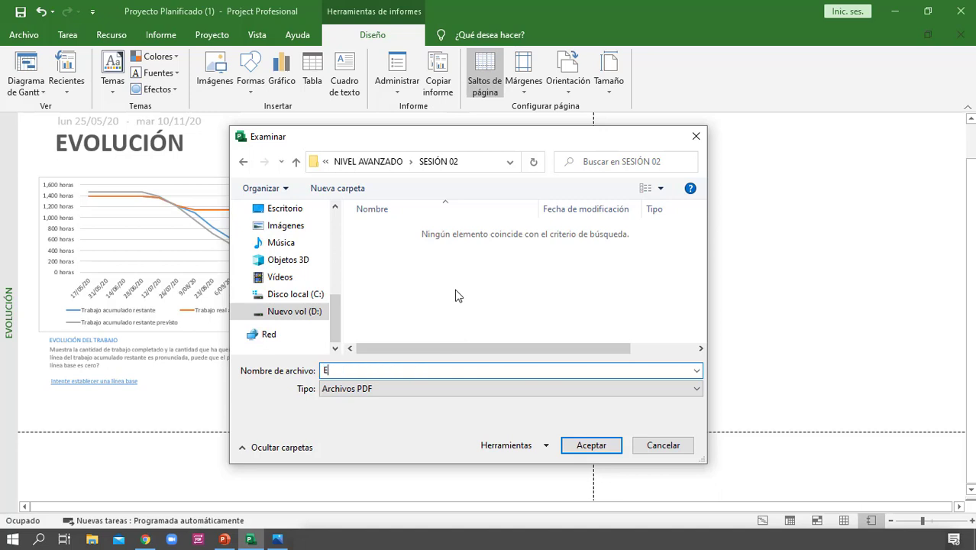
text(VOLUCIÓN)
key(Return)
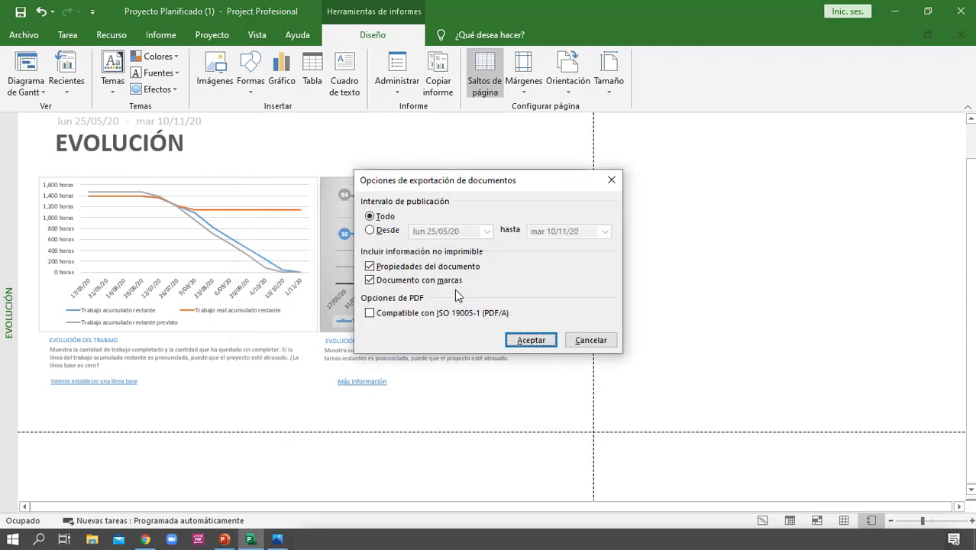
key(Return)
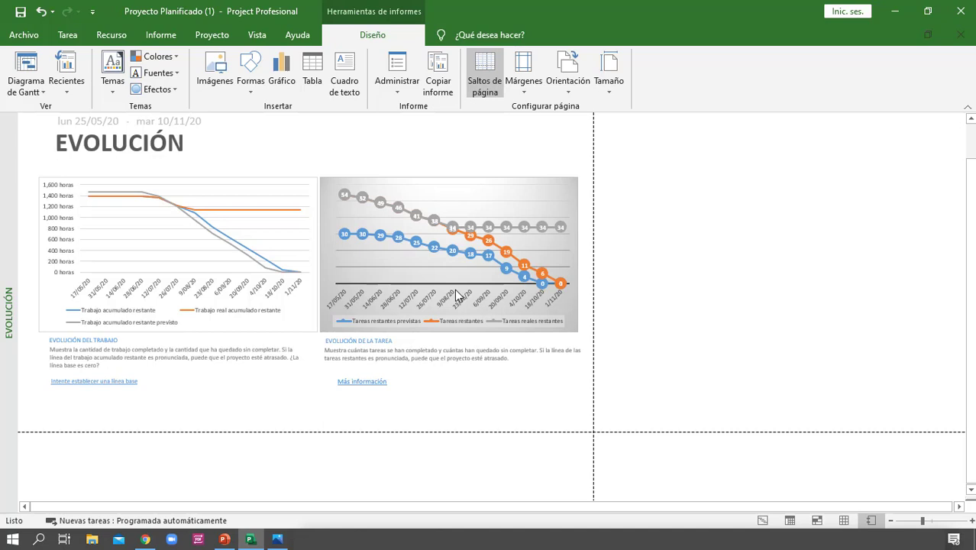
Open the Información general de costos dashboard report.
click(212, 36)
click(161, 35)
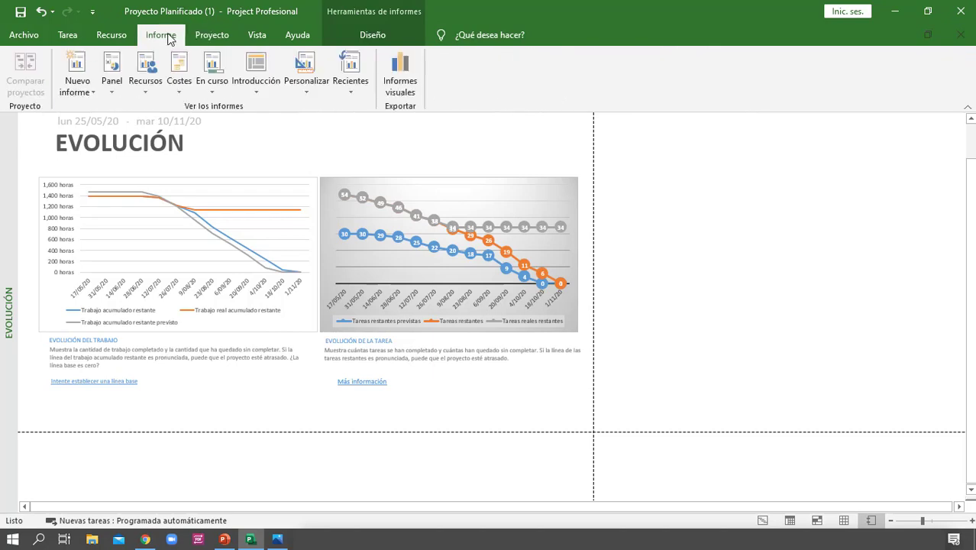
click(112, 76)
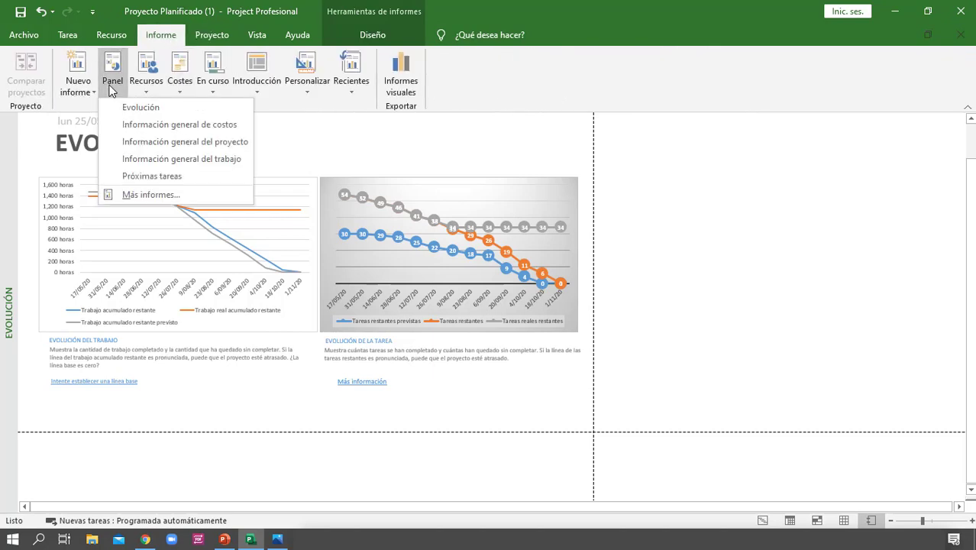
click(187, 127)
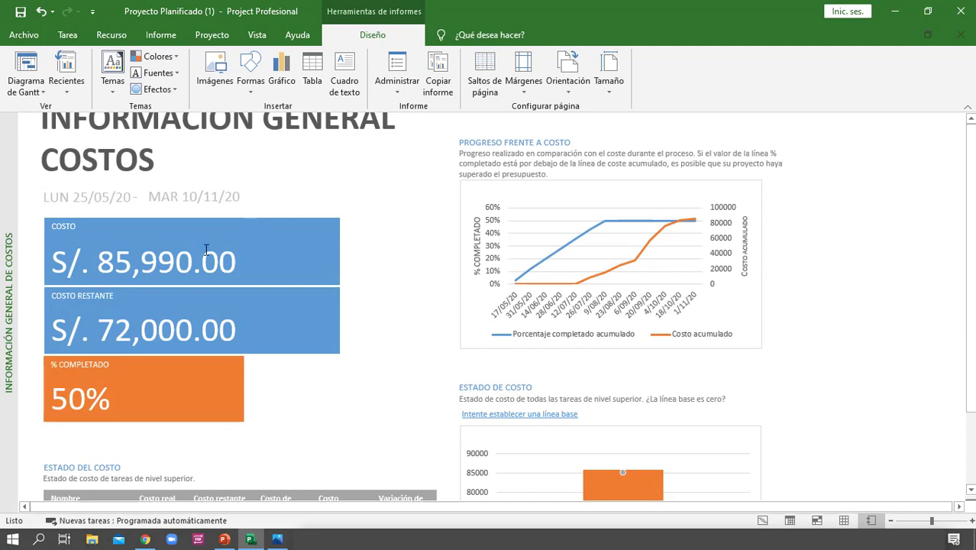
Examine the Costo and Costo restante figures and the baseline and total cost values in the ESTADO DEL COSTO table.
click(239, 262)
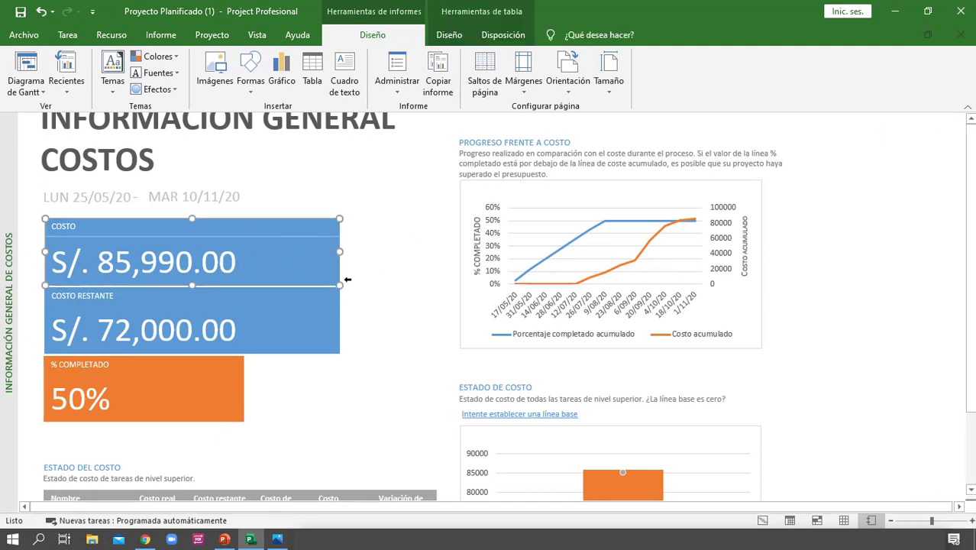
click(311, 328)
click(396, 334)
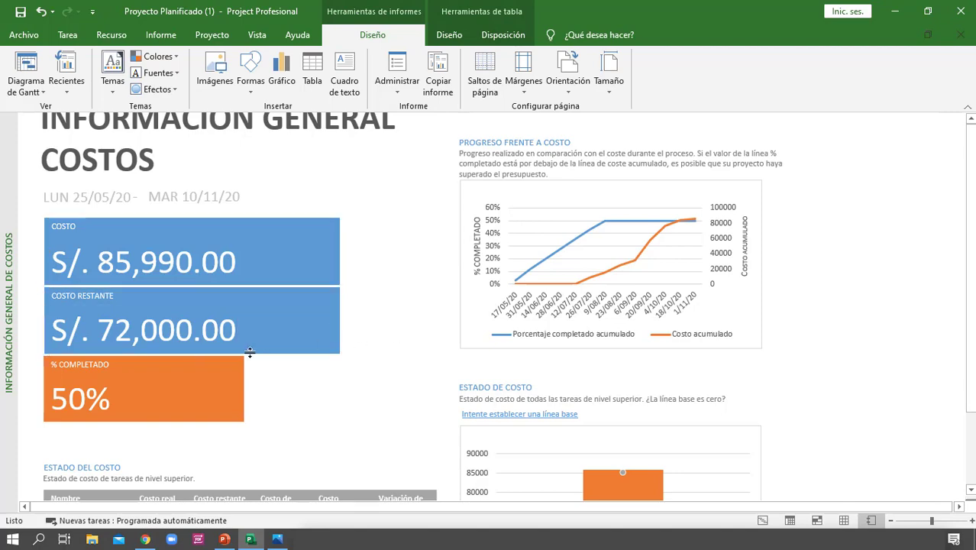
scroll(229, 355, down, 3)
scroll(231, 357, down, 1)
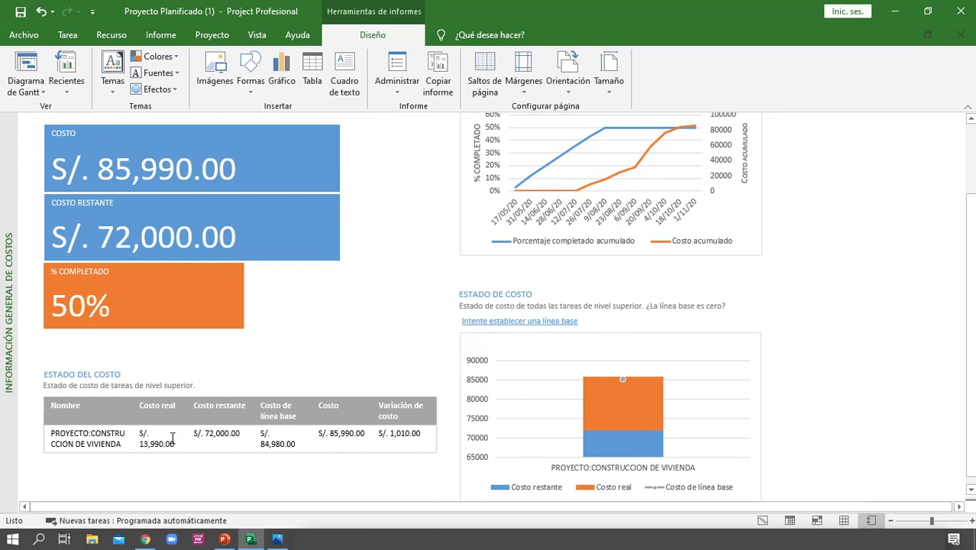
drag(266, 445, 291, 445)
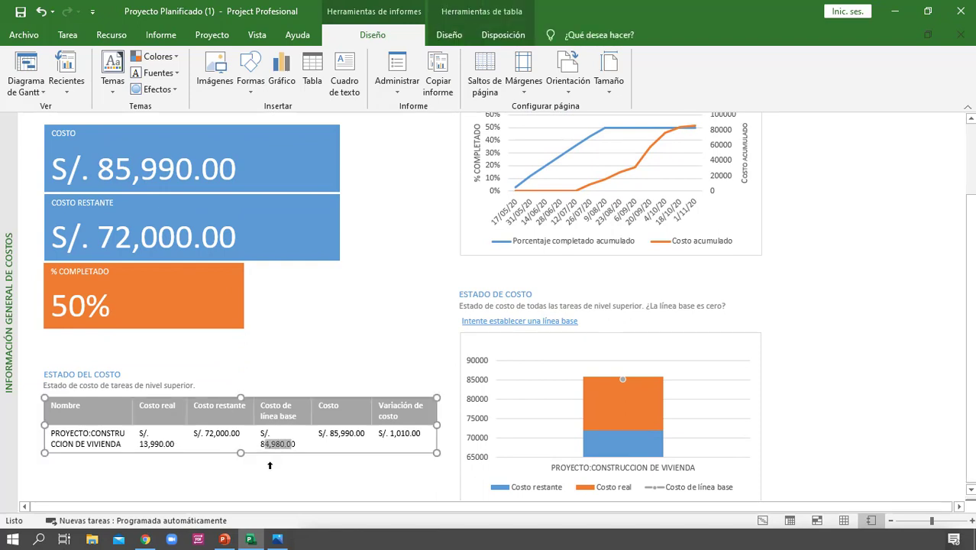
click(356, 436)
Review the PROGRESO FRENTE A COSTO chart and the ESTADO DE COSTO bar chart in the cost report.
scroll(391, 451, up, 3)
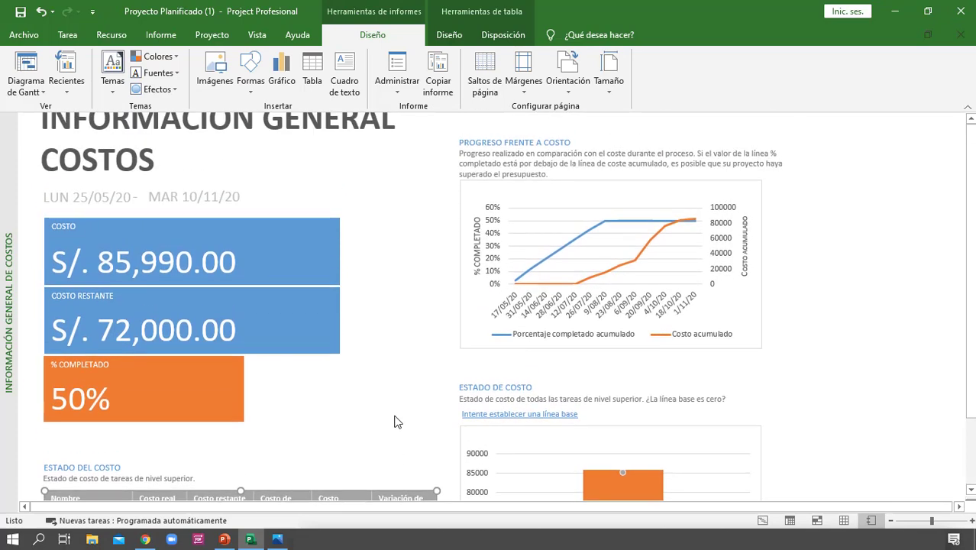
click(397, 421)
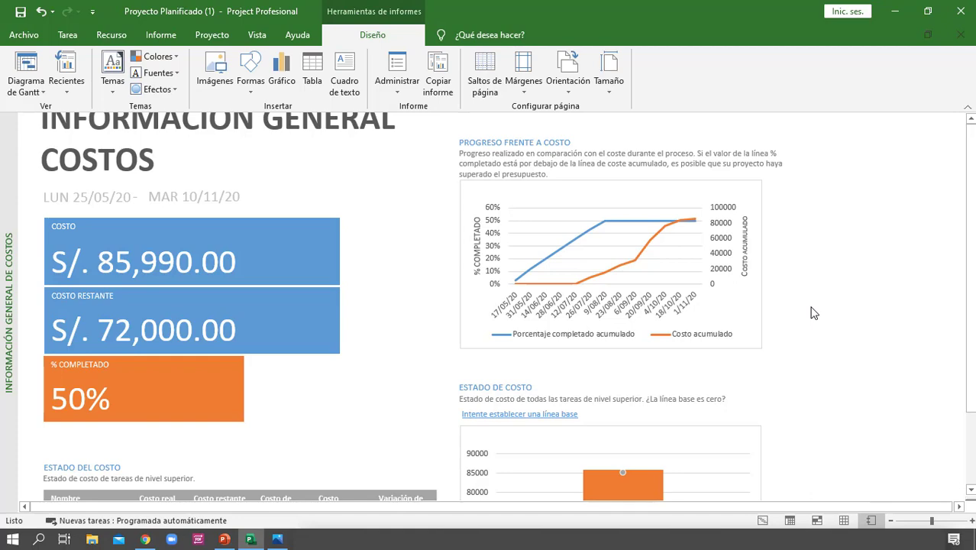
scroll(808, 312, down, 3)
scroll(808, 311, down, 1)
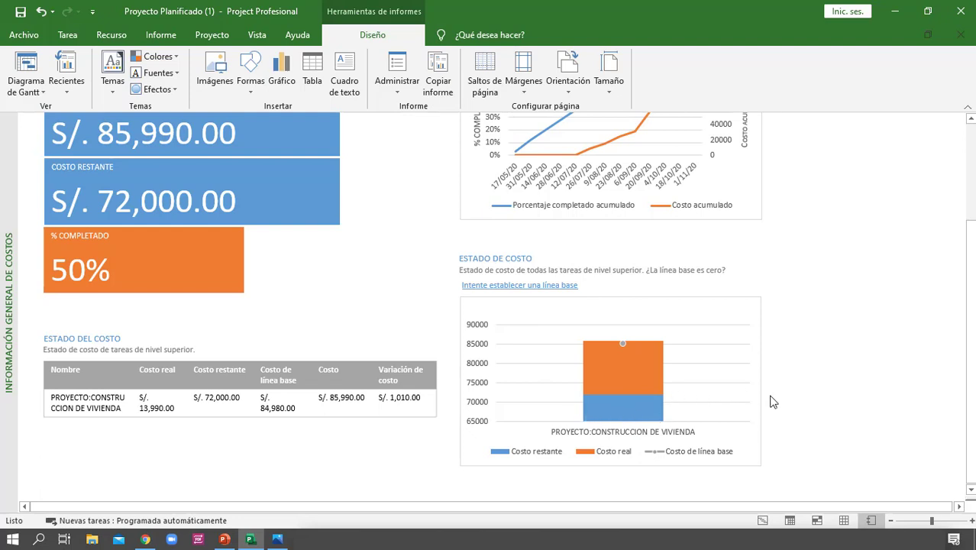
Set the page orientation of the Información general de costos report to Horizontal and check how it fits.
scroll(767, 399, up, 3)
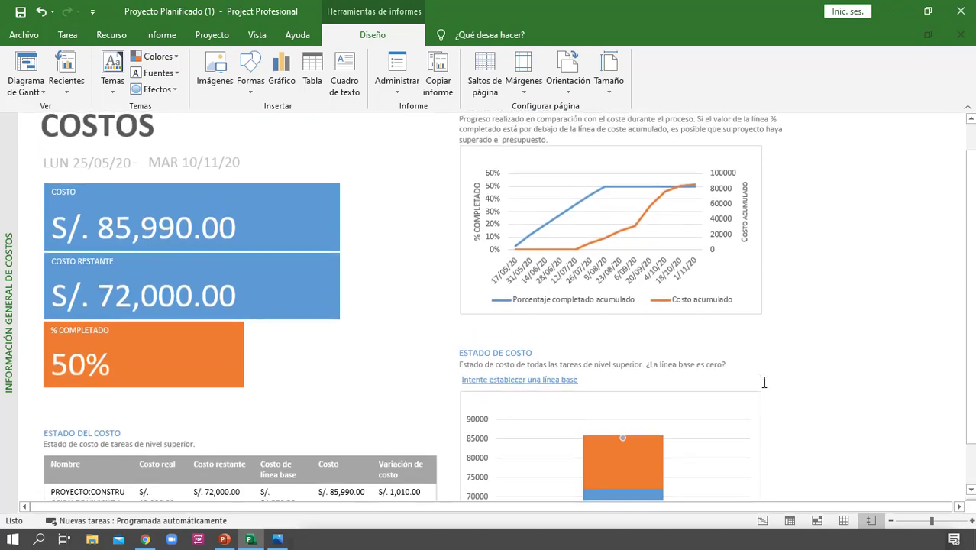
click(574, 86)
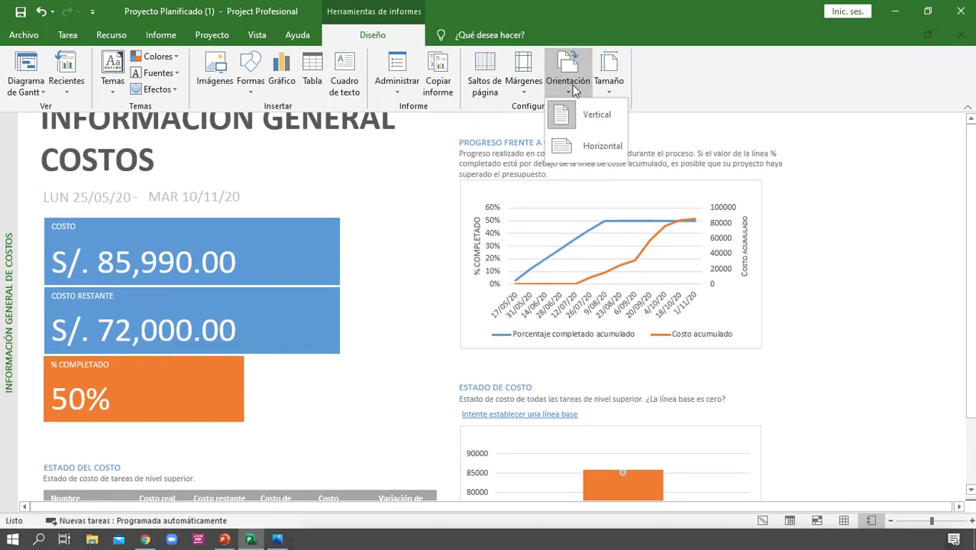
click(604, 151)
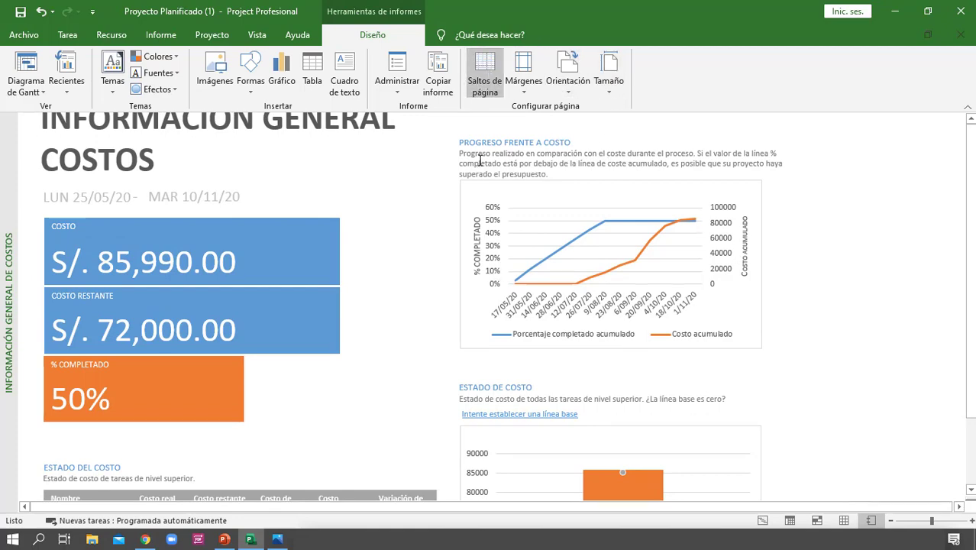
scroll(505, 218, down, 3)
scroll(506, 218, up, 1)
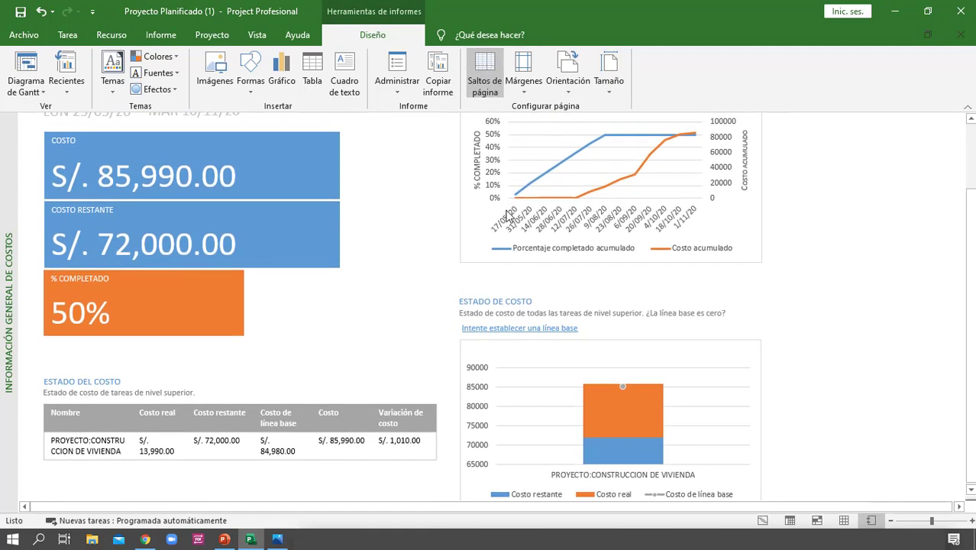
ctrl+scroll(508, 218, down, 2)
ctrl+scroll(523, 222, up, 1)
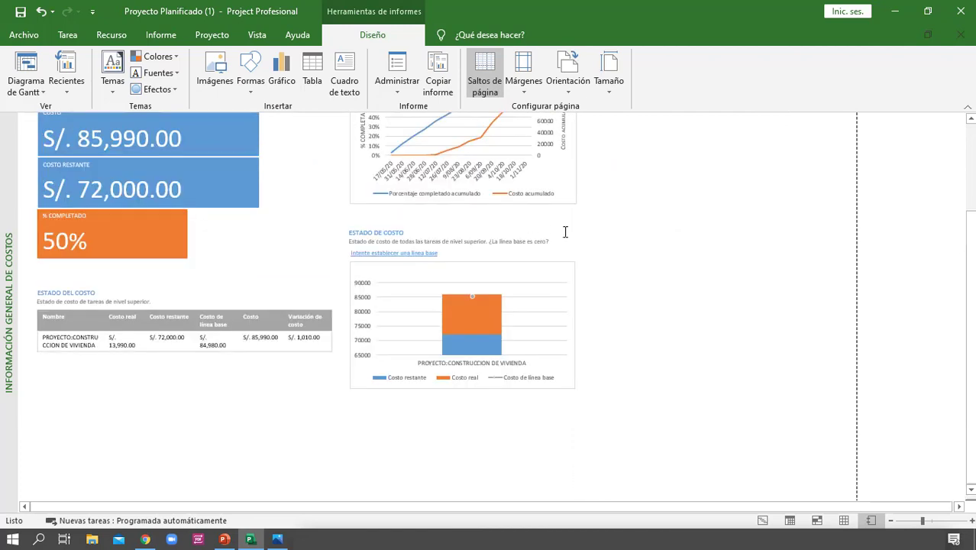
Set the cost report's paper size to A4 (210 x 297 mm).
click(608, 72)
scroll(676, 229, up, 2)
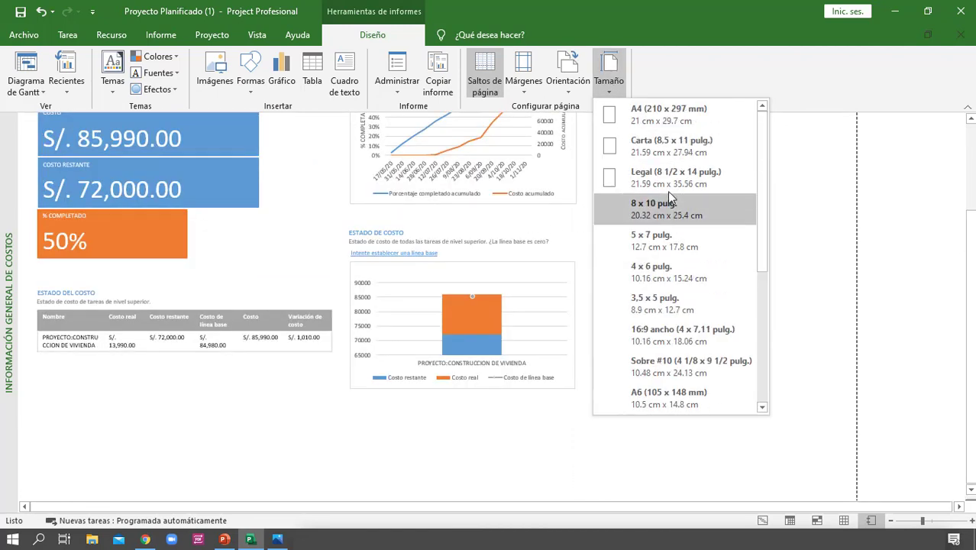
click(665, 111)
scroll(558, 257, up, 3)
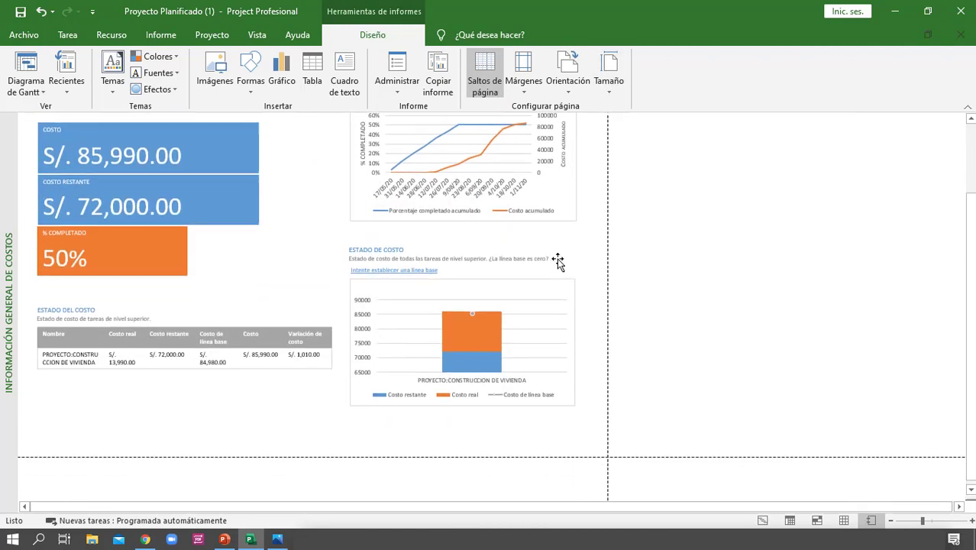
click(160, 319)
click(255, 309)
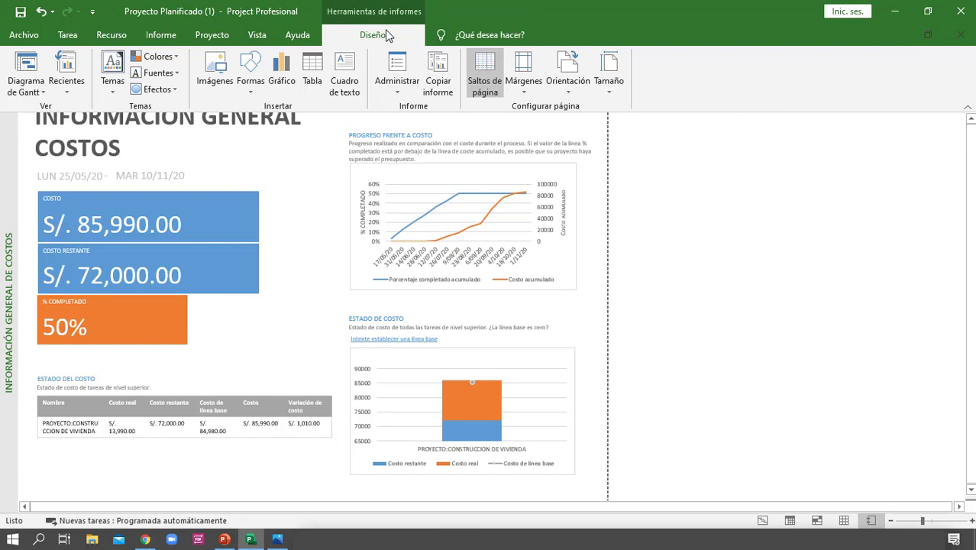
Try the Rojo, Azul and Marquesina color schemes on the cost report.
click(235, 230)
click(298, 176)
click(172, 64)
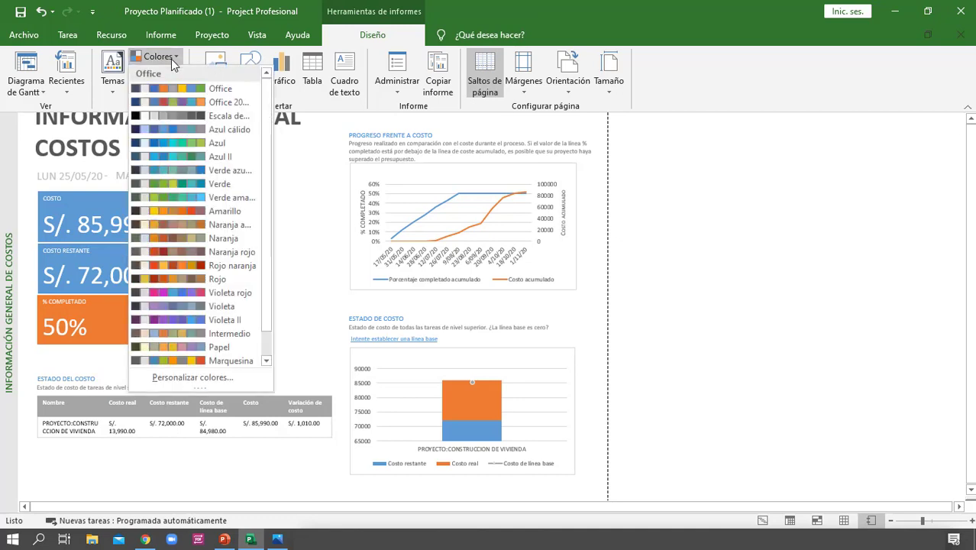
click(216, 279)
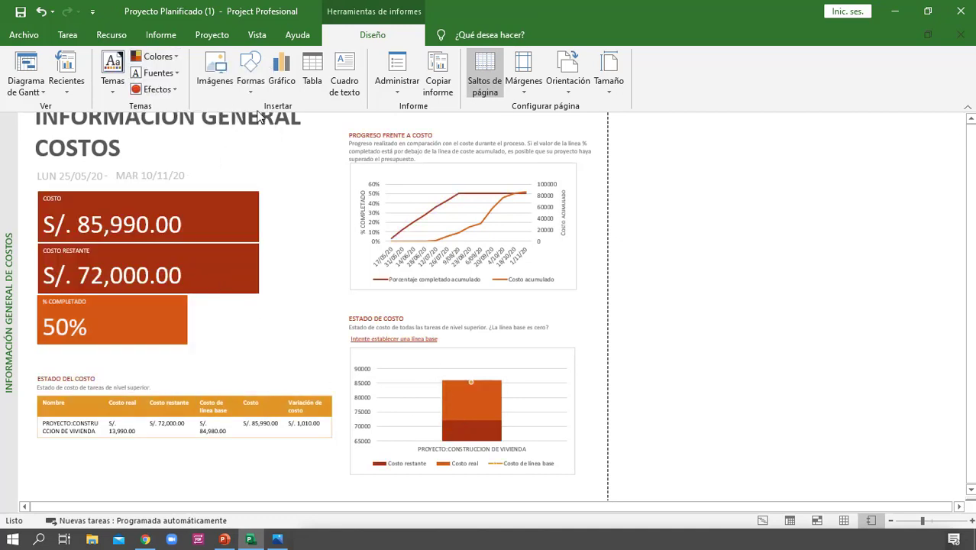
click(156, 57)
click(201, 145)
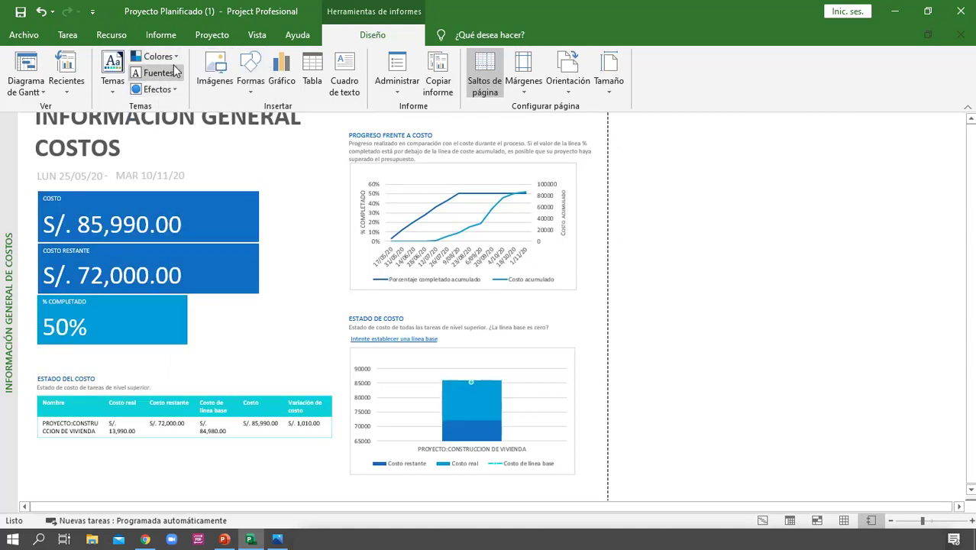
click(156, 57)
click(220, 362)
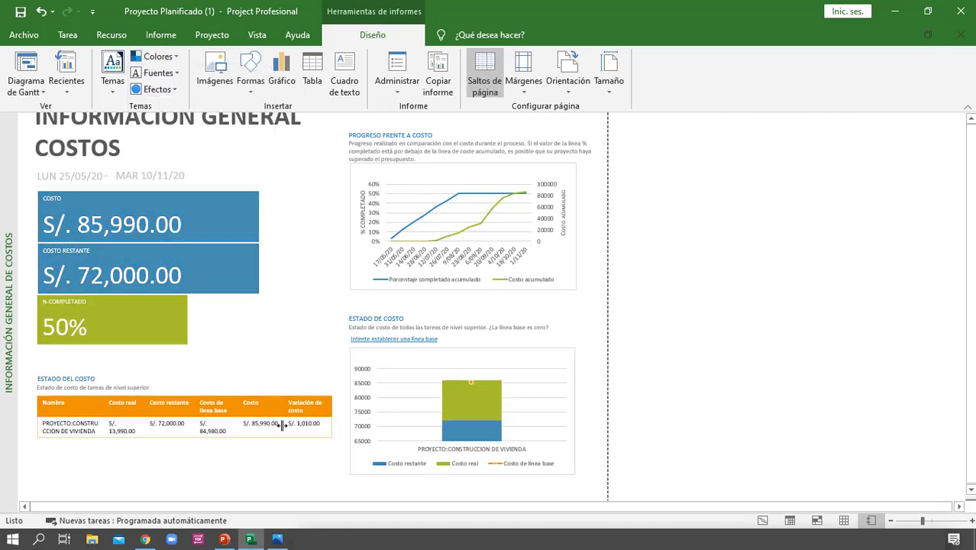
Try a different theme font set and the Brillante effects on the cost report.
click(170, 77)
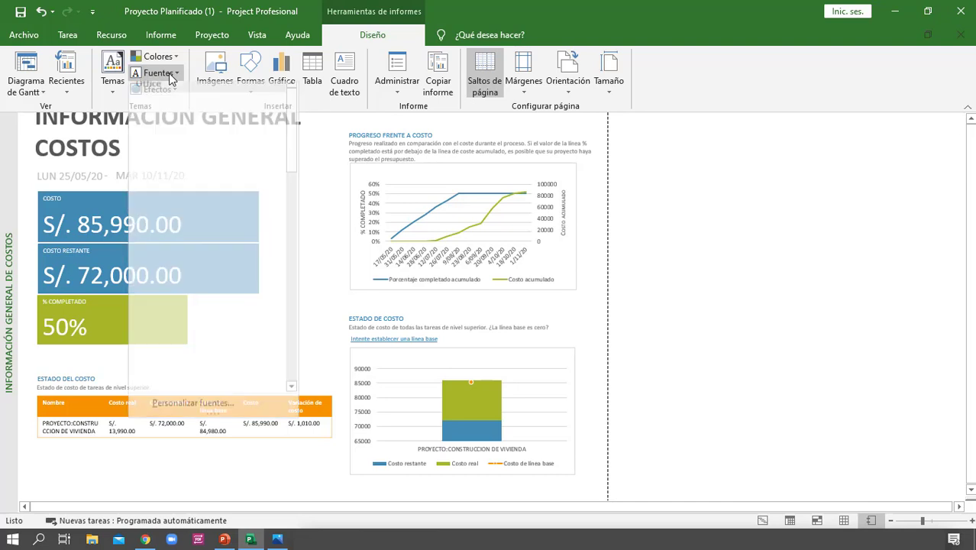
click(238, 298)
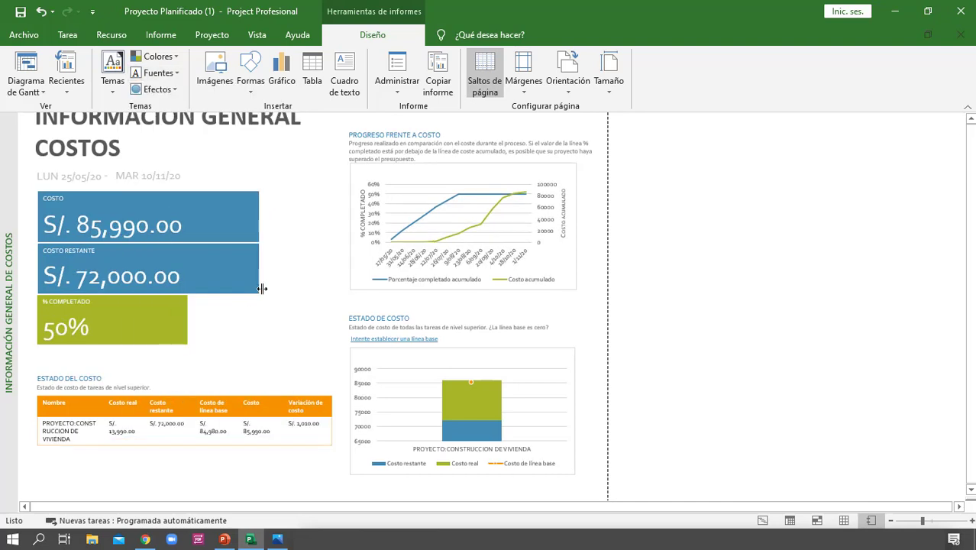
click(161, 93)
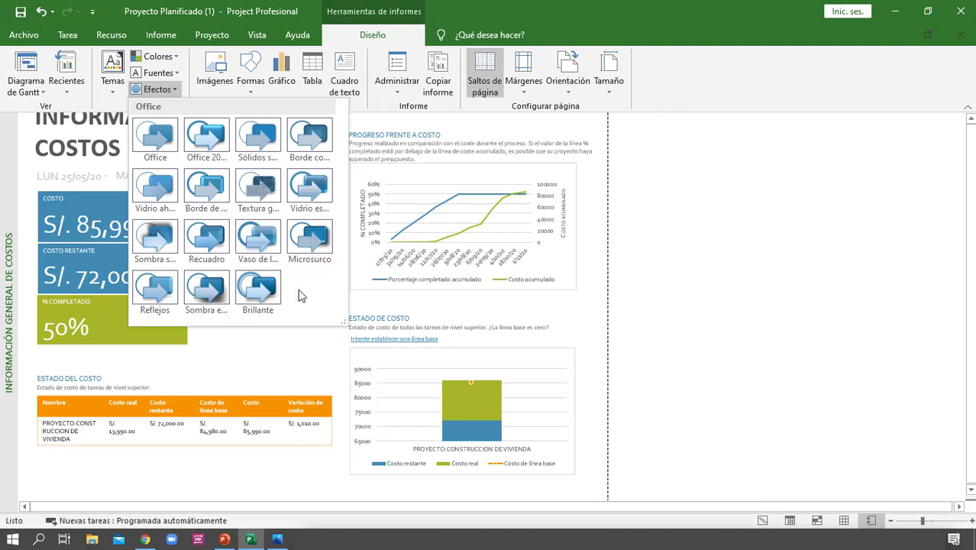
click(260, 291)
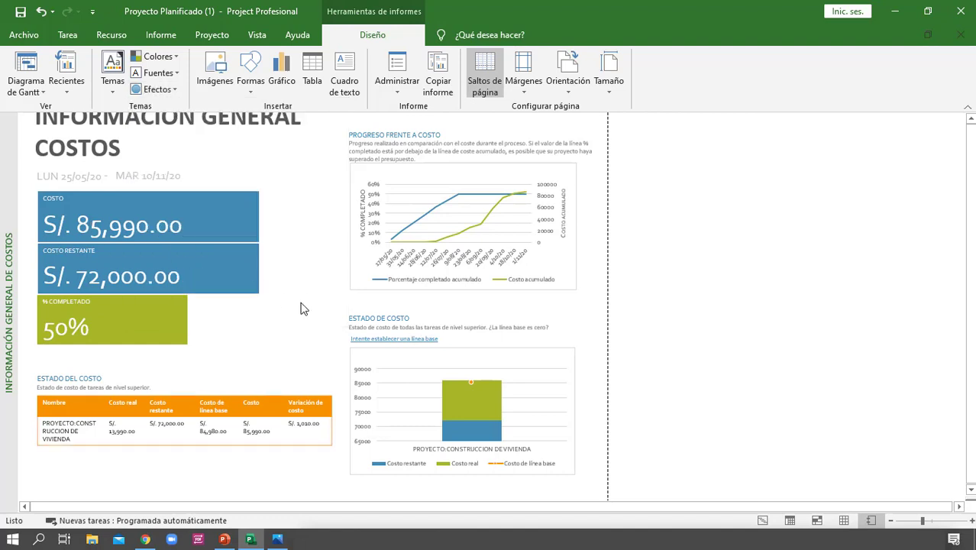
Look through the available themes and apply the Integral theme to the cost report.
click(113, 72)
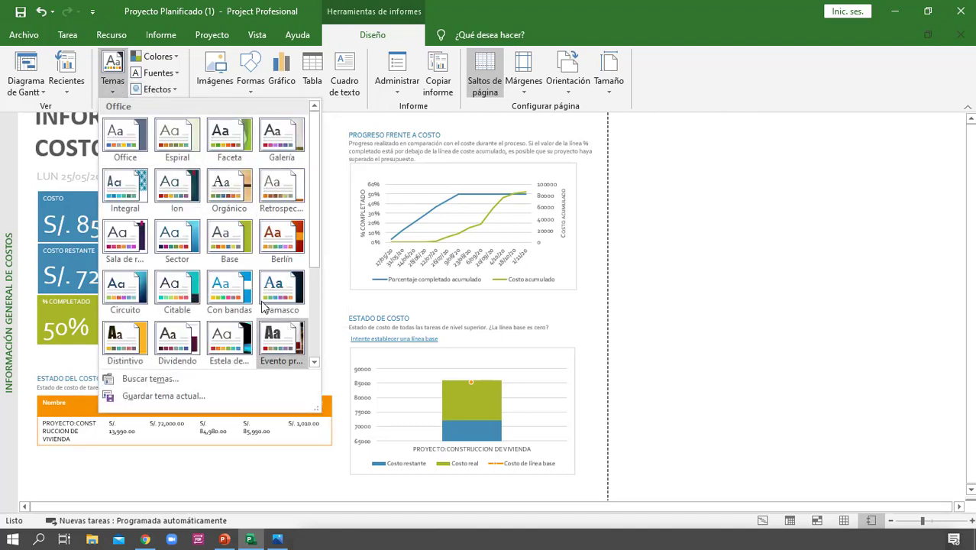
scroll(283, 348, down, 3)
scroll(284, 365, up, 3)
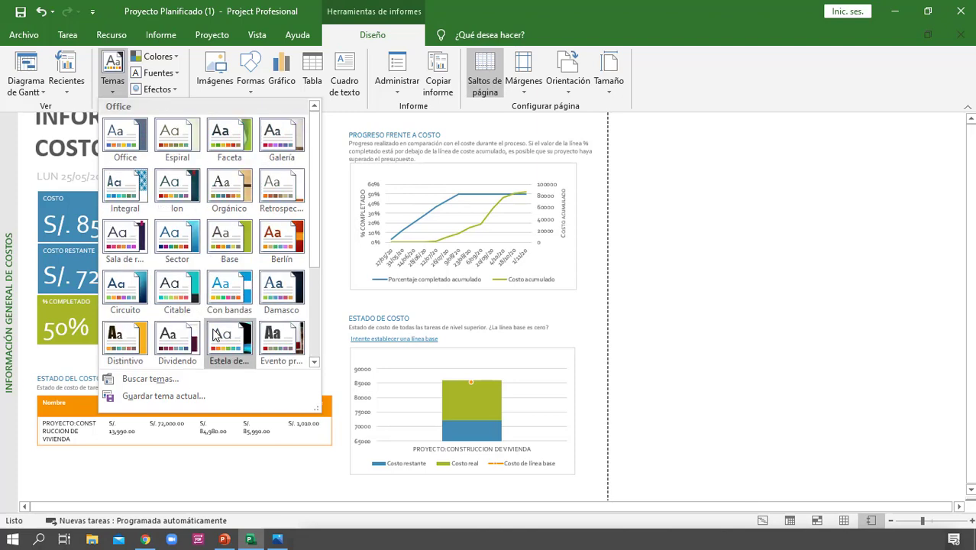
click(142, 195)
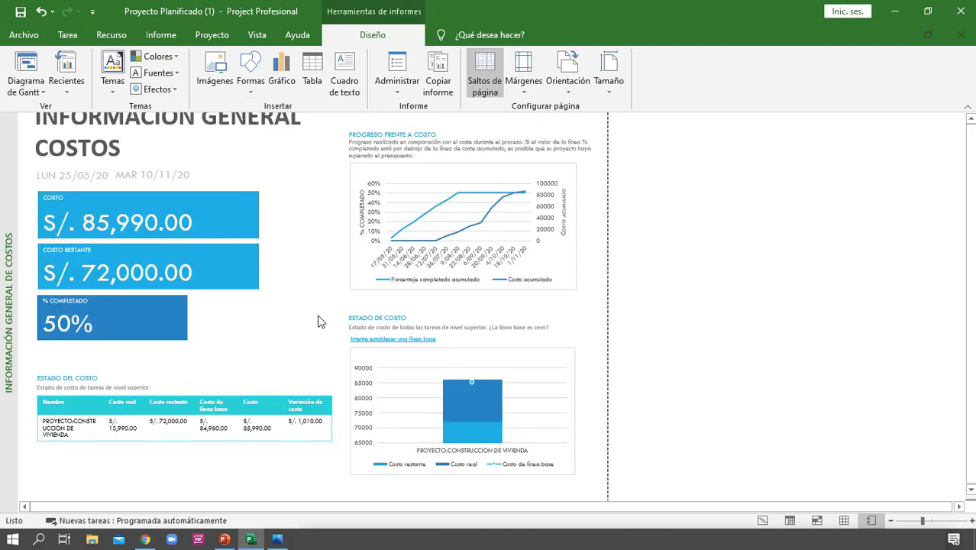
Apply the Savon theme to the cost report with the Verde amarillo color scheme.
click(113, 80)
scroll(226, 283, down, 3)
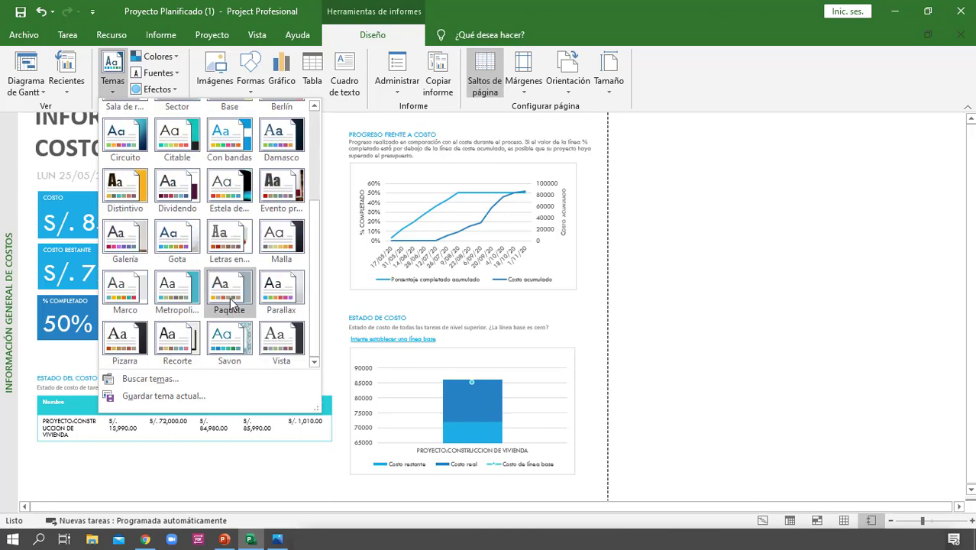
click(229, 342)
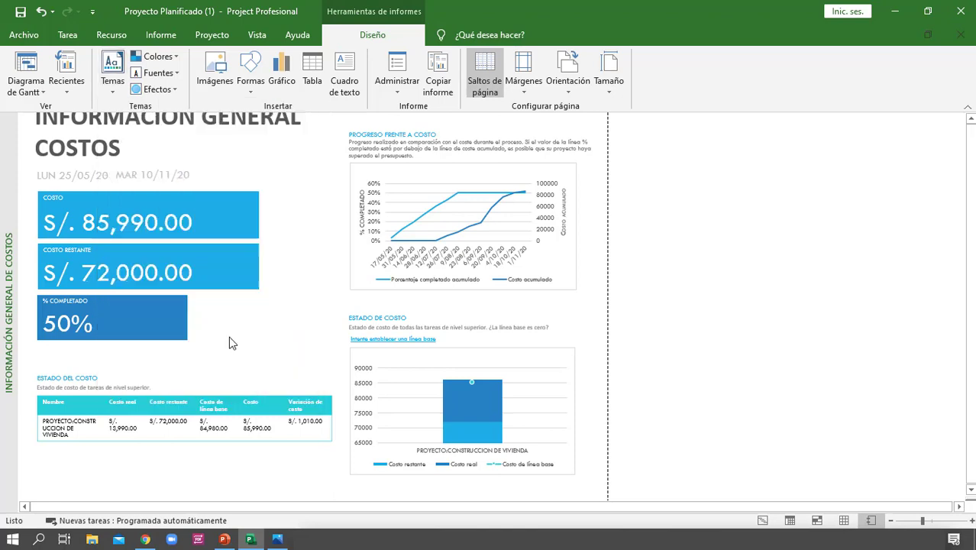
click(159, 58)
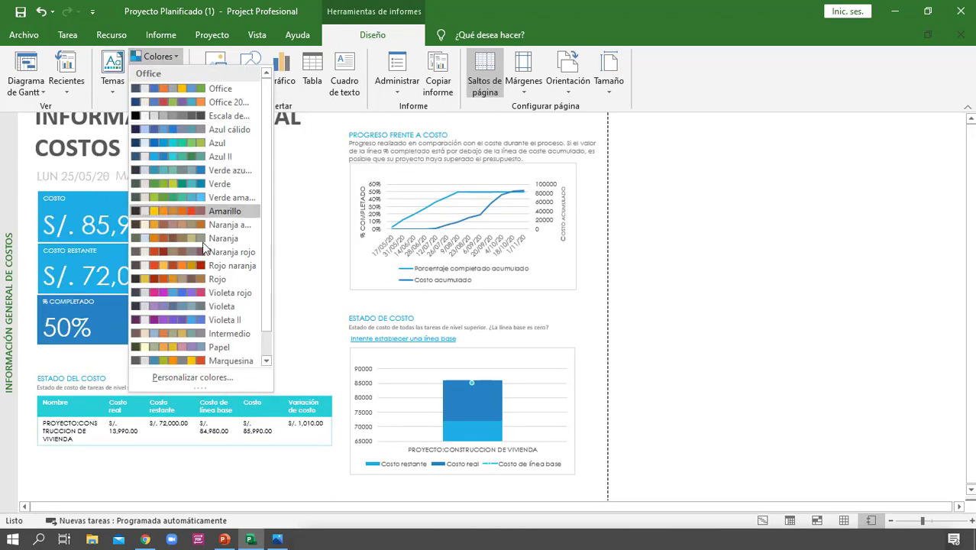
click(229, 197)
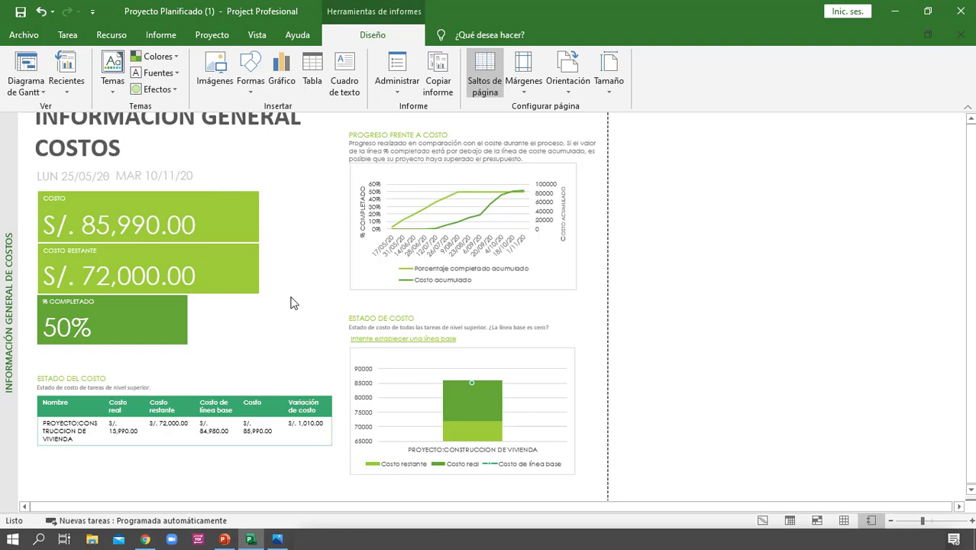
Set the font size of the word INFORMACIÓN in the report title to 20.
click(176, 122)
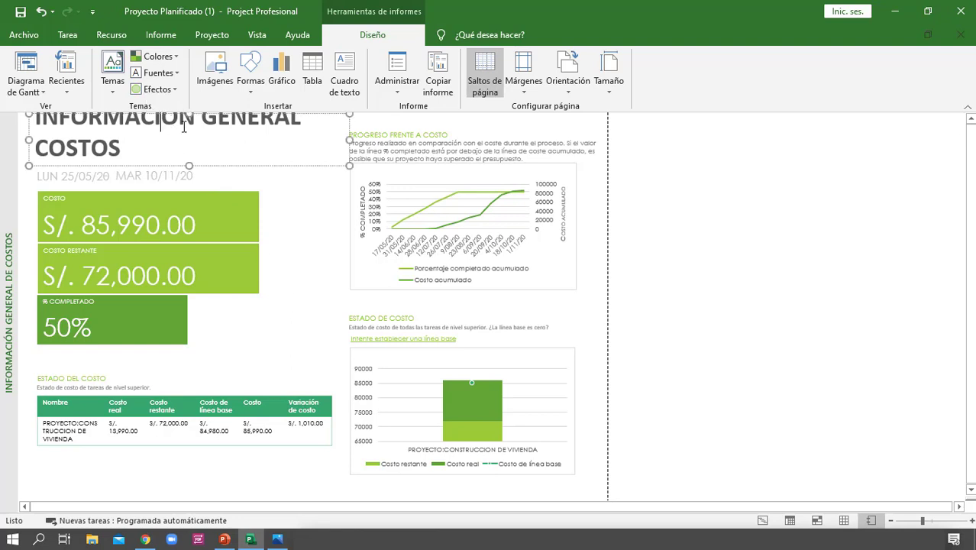
click(67, 34)
click(221, 62)
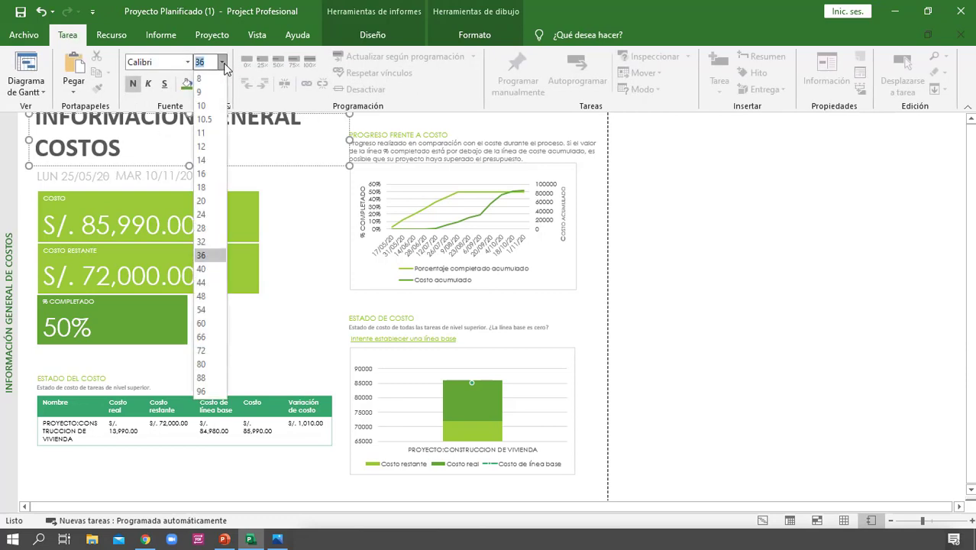
click(211, 202)
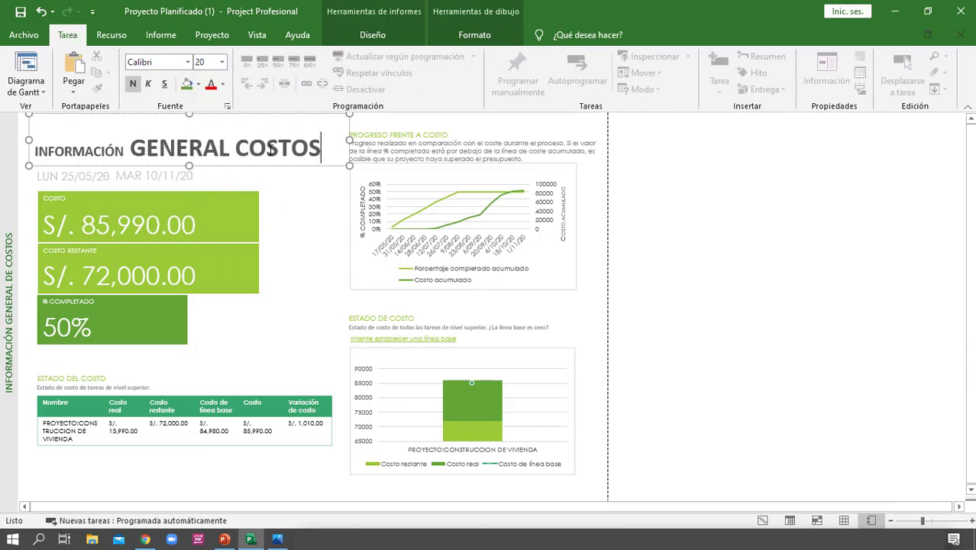
Set the font size of the whole INFORMACIÓN GENERAL COSTOS title to 22 and clear the selection.
drag(320, 149, 34, 150)
click(214, 61)
text(22)
key(Return)
click(291, 217)
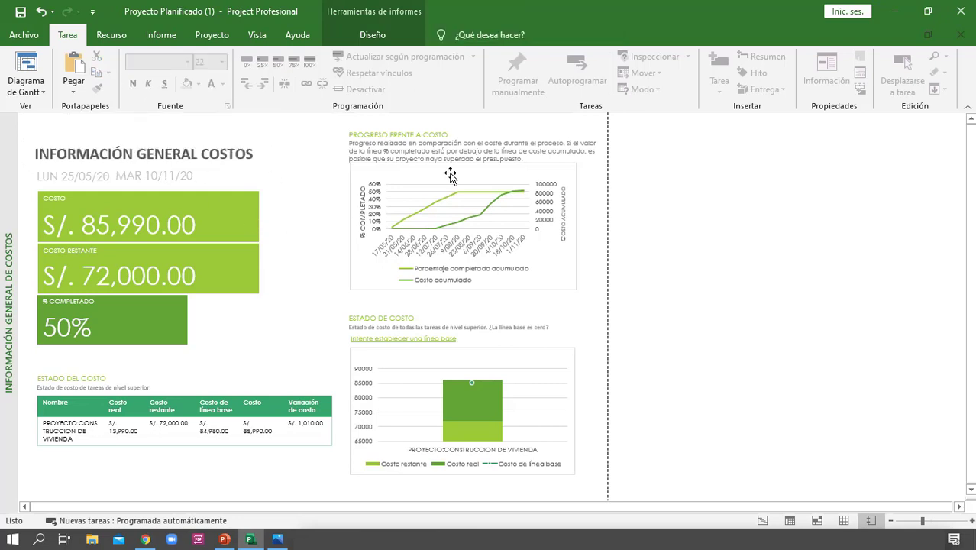
click(502, 282)
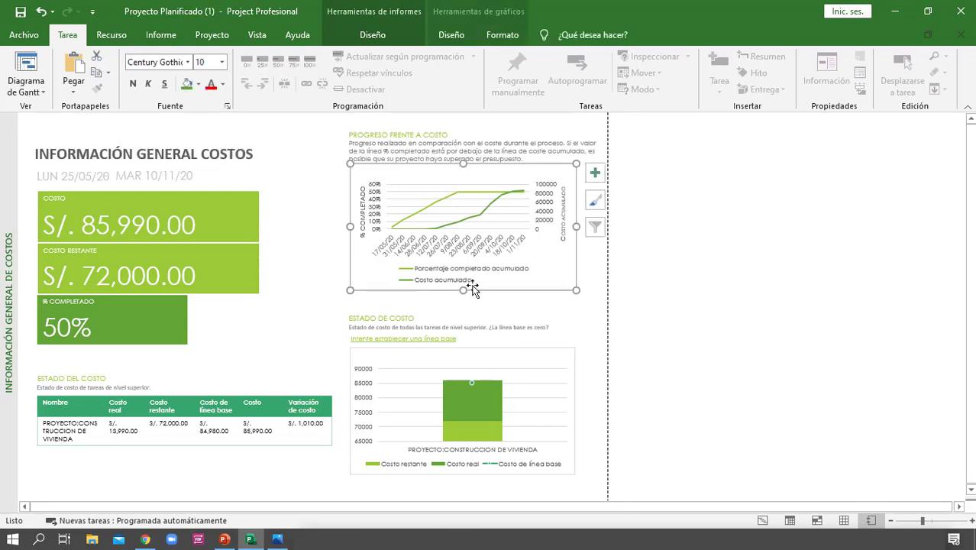
click(304, 292)
Start exporting the cost report as a PDF/XPS document.
click(23, 35)
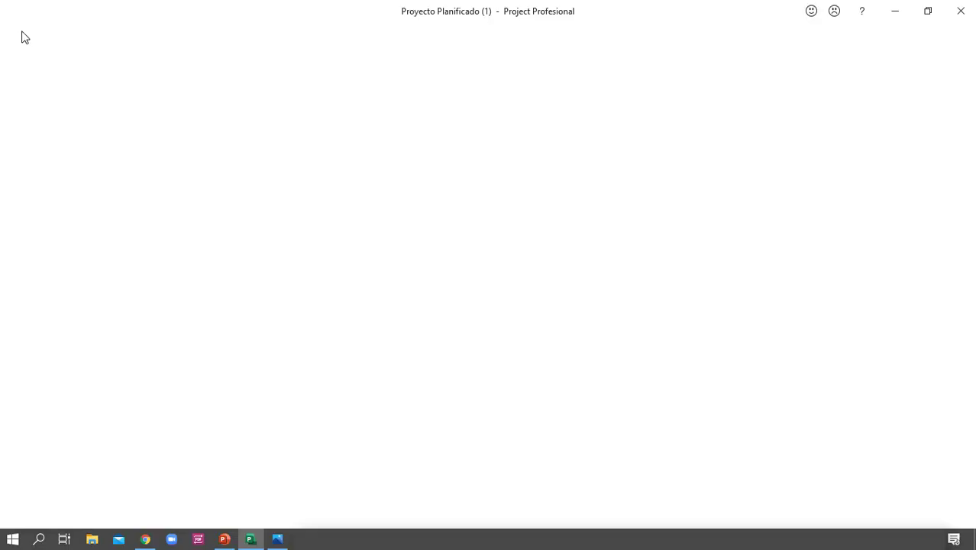
click(76, 313)
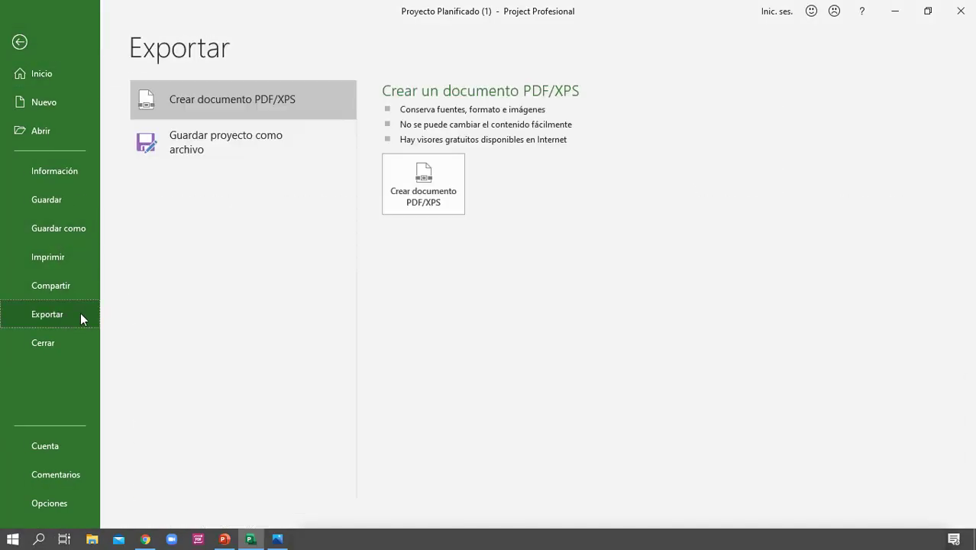
click(398, 210)
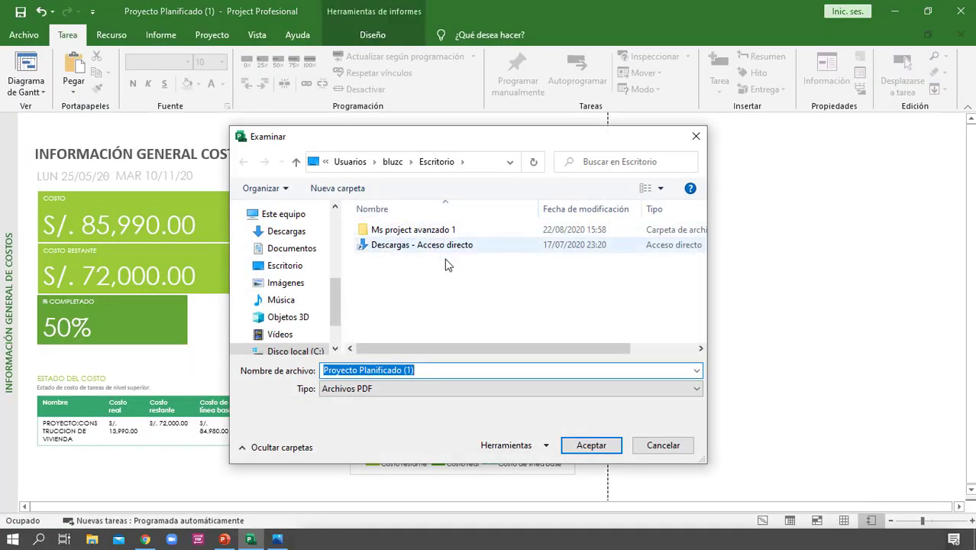
Browse to the NIVEL AVANZADO > SESIÓN 02 folder inside CURSO GRATIS MS PROJECT on drive D as the PDF destination.
scroll(283, 317, down, 1)
click(304, 335)
scroll(486, 316, down, 1)
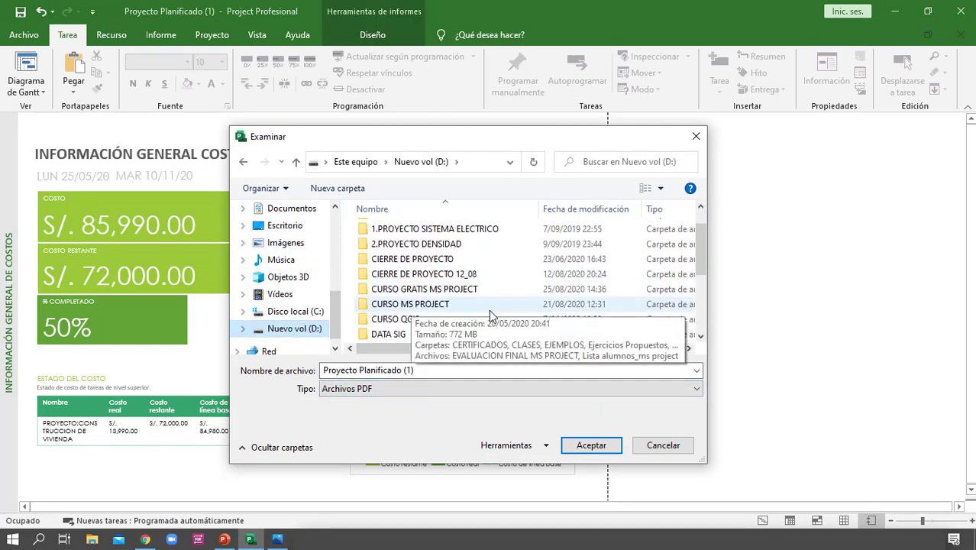
click(486, 297)
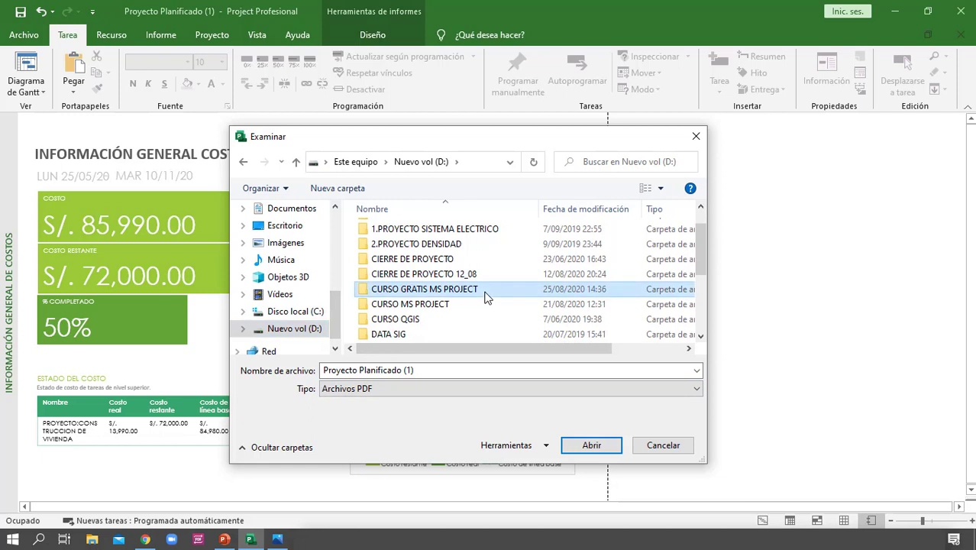
double_click(486, 298)
double_click(437, 231)
double_click(413, 247)
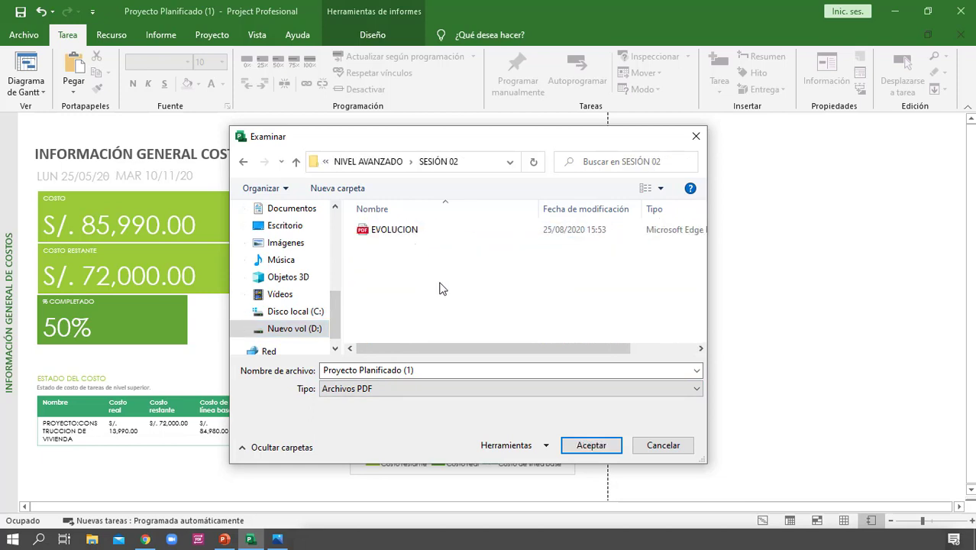
Replace the proposed file name with one beginning "IG CO" and export the cost report as a PDF.
click(441, 372)
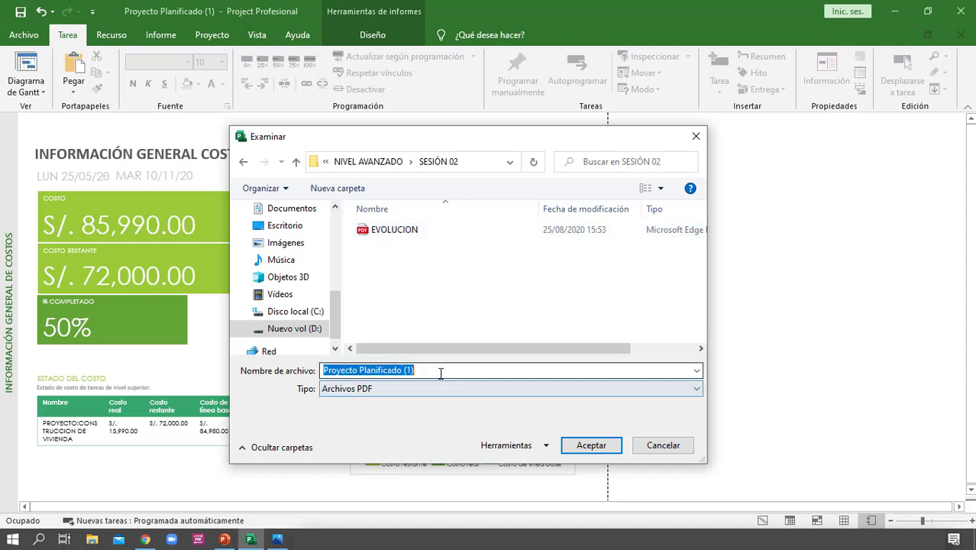
key(BackSpace)
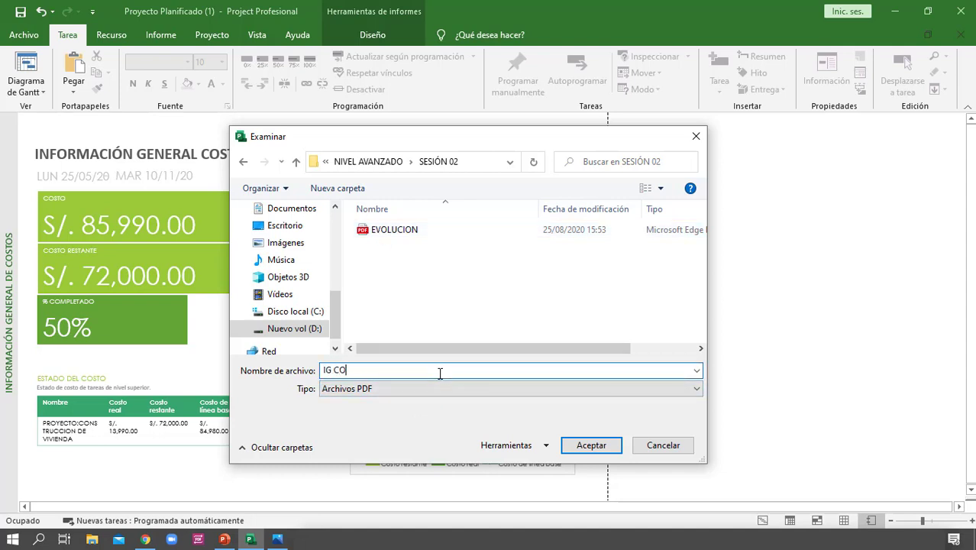
key(Return)
key(Return)
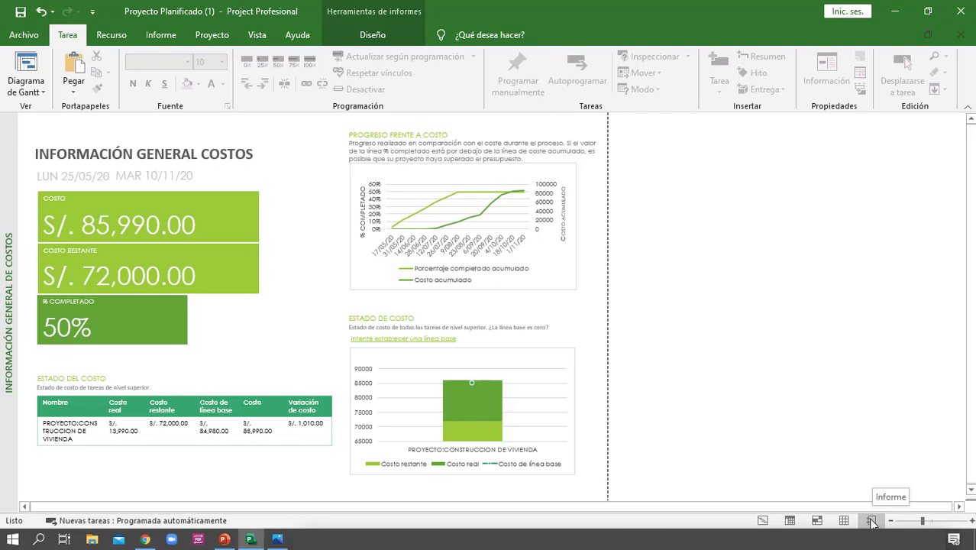
Switch to the Gantt chart view and return to the cost report.
click(762, 520)
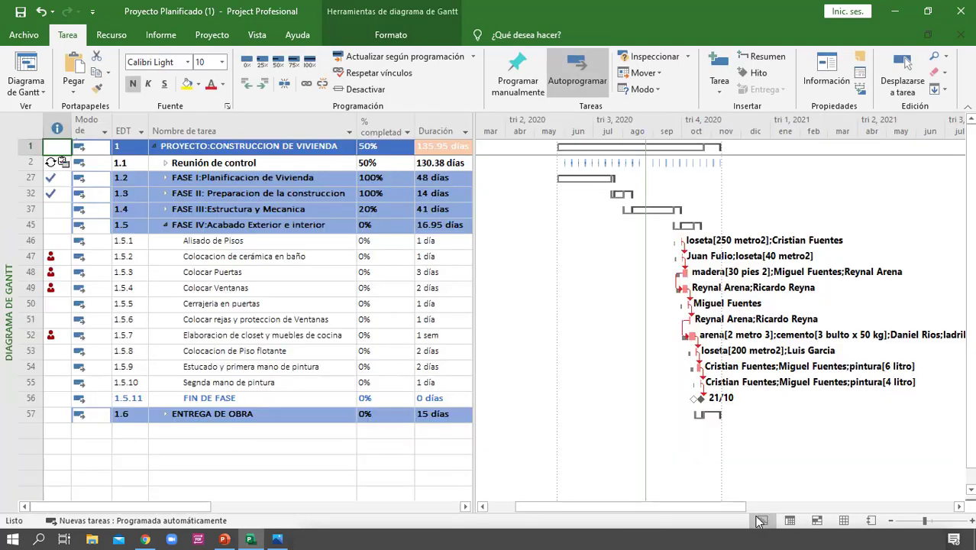
click(871, 520)
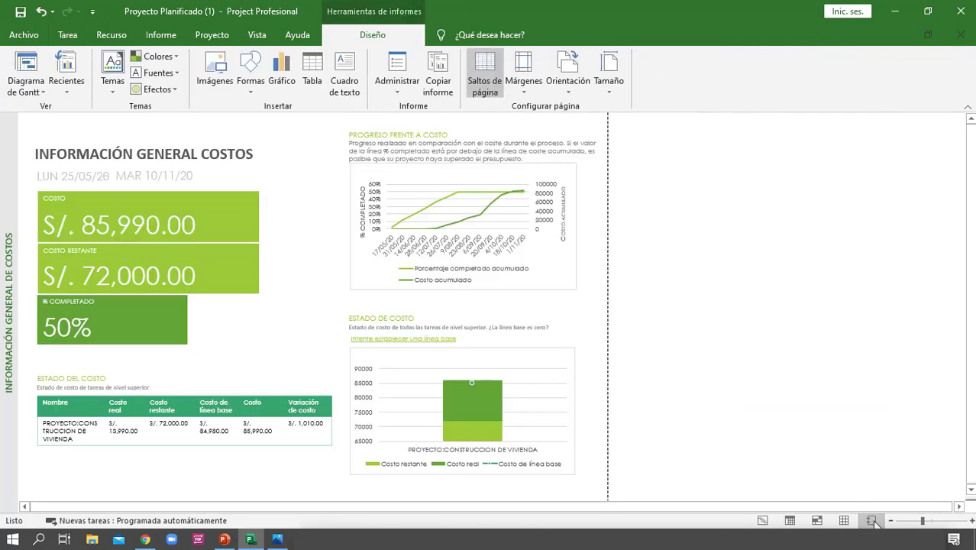
right_click(877, 524)
click(876, 524)
click(876, 524)
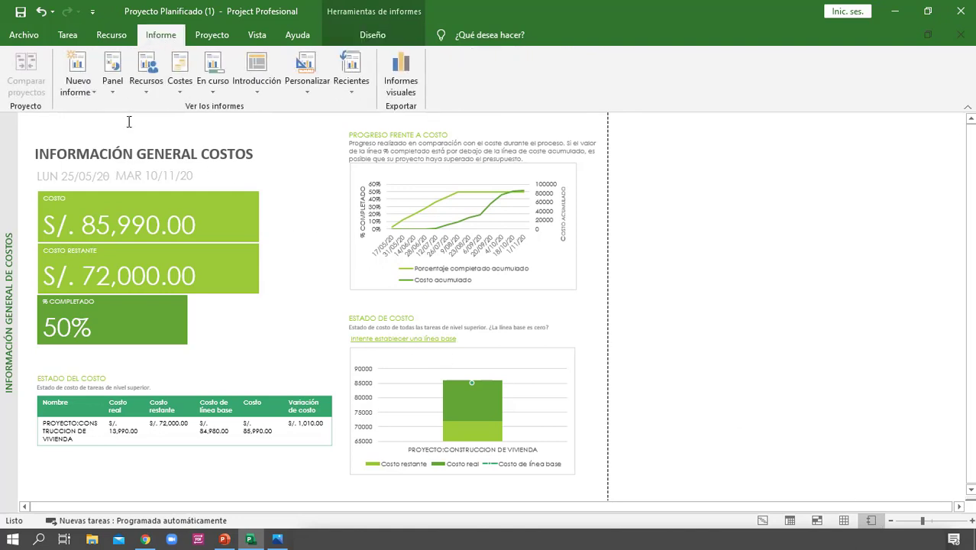
Open the Información general del proyecto report and examine its completion card, upcoming milestones table and % completado chart.
click(110, 77)
click(232, 142)
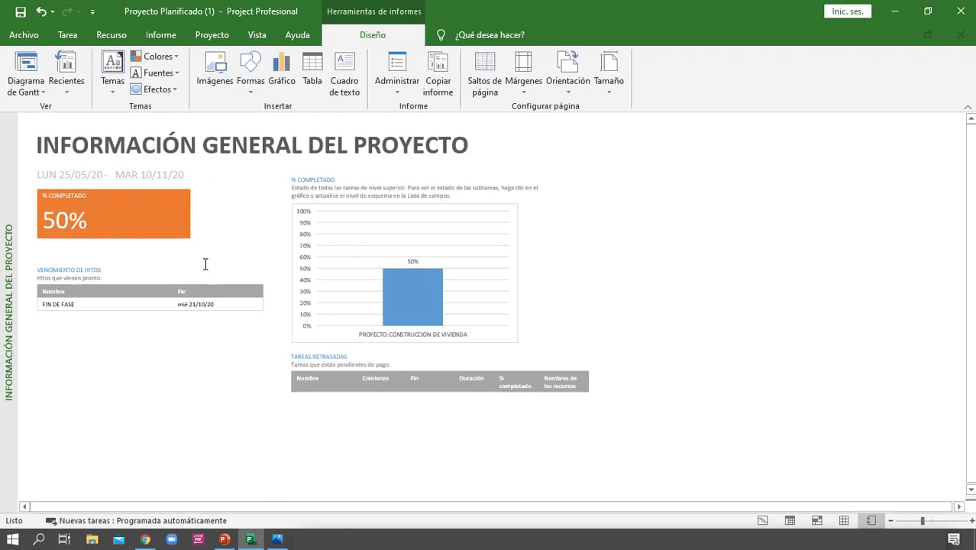
click(100, 226)
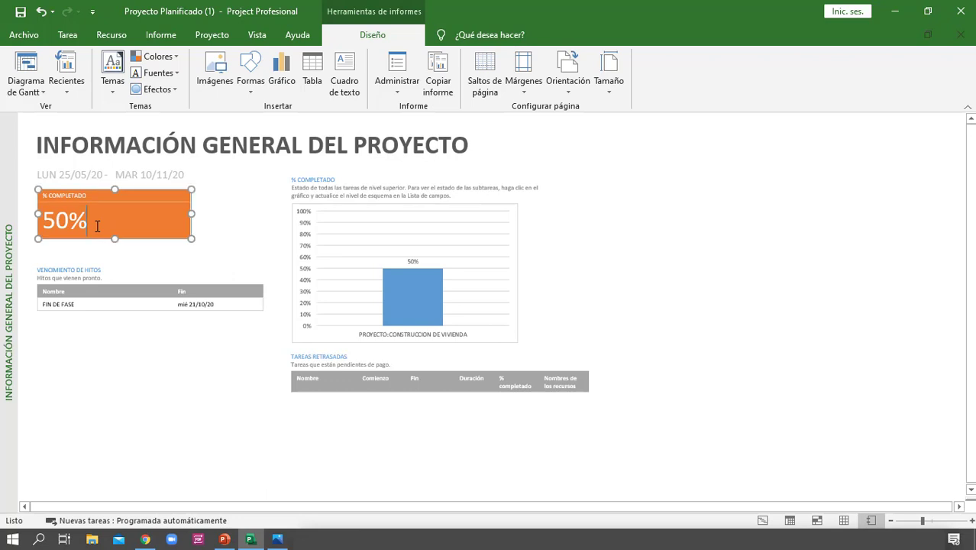
click(119, 251)
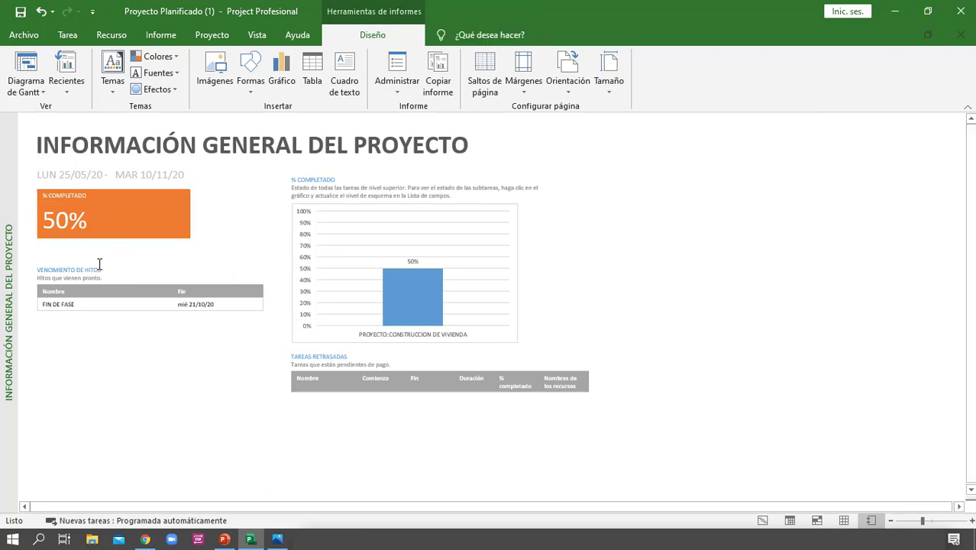
click(178, 306)
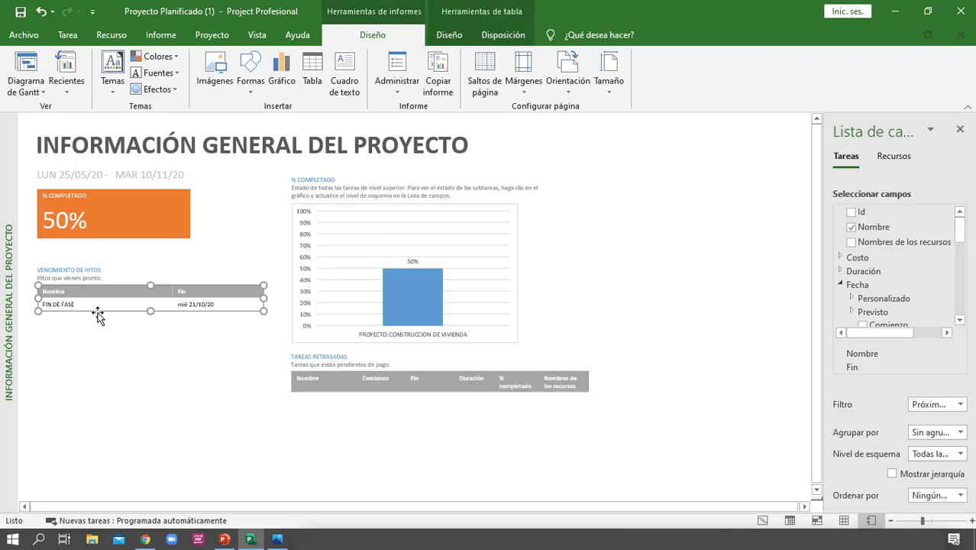
click(422, 300)
click(442, 428)
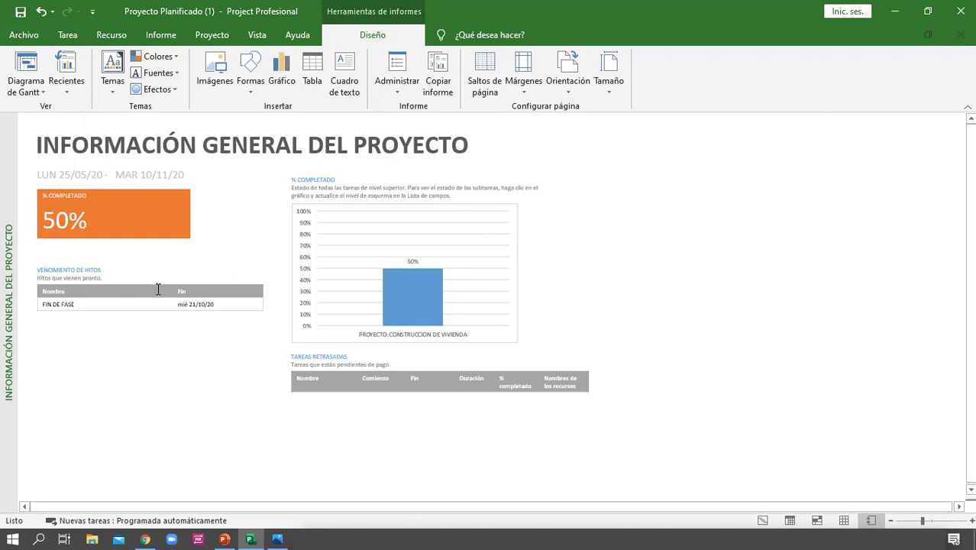
Open the Información general del trabajo report and enlarge its Evolución del trabajo chart for reading.
click(147, 40)
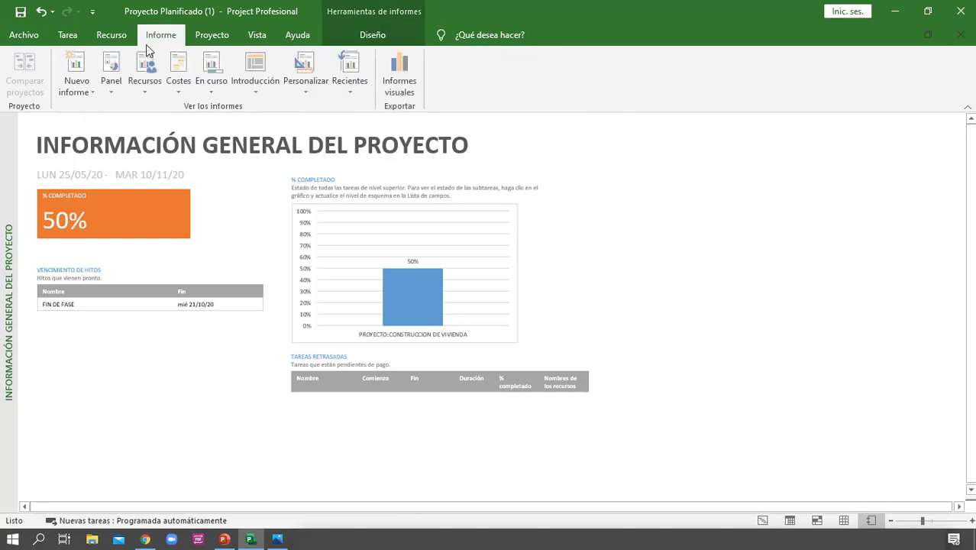
click(113, 87)
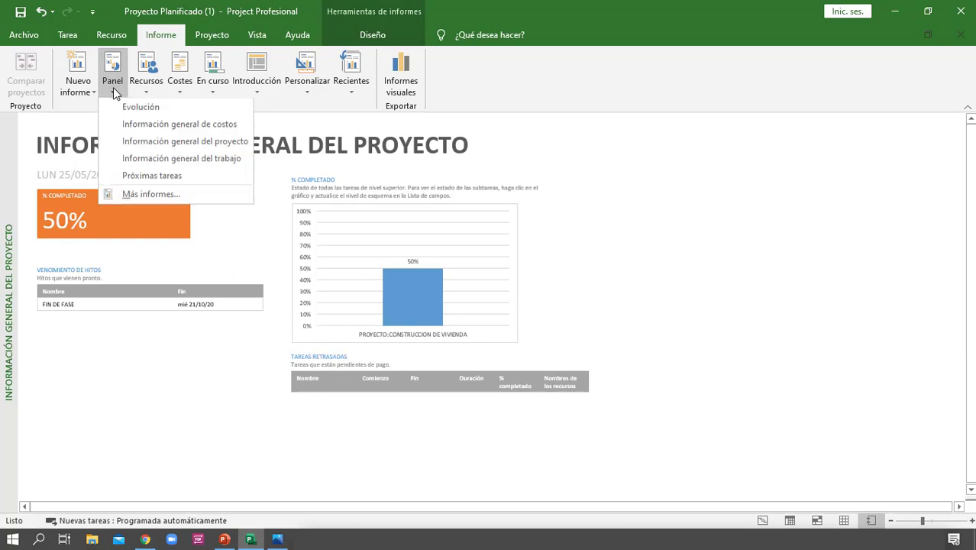
click(167, 160)
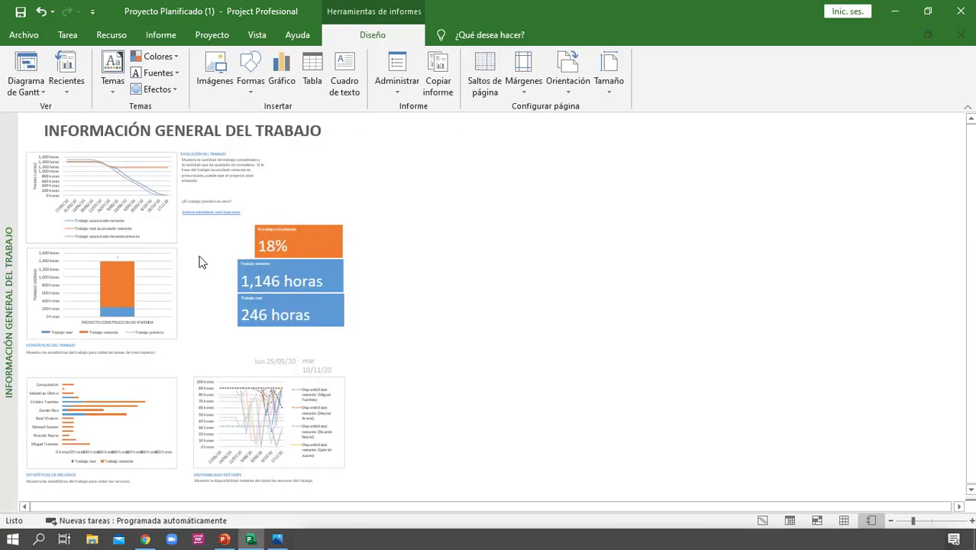
scroll(136, 184, up, 2)
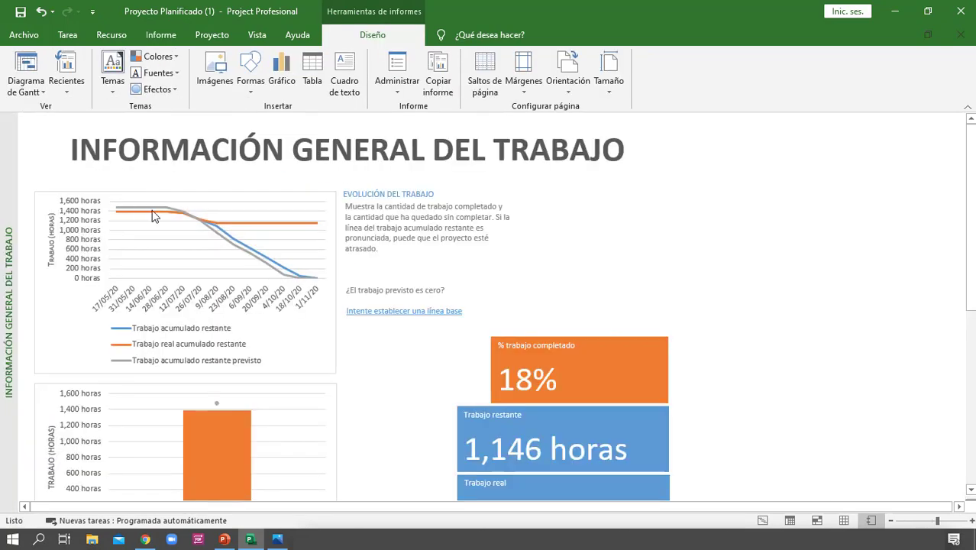
scroll(153, 216, up, 1)
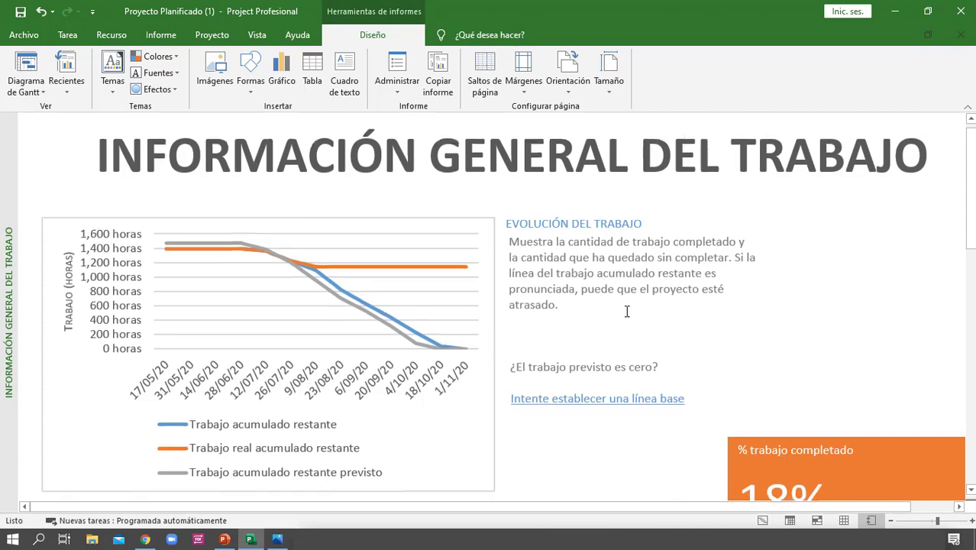
Examine the work report's completed, remaining and actual work cards, plus its work, resource and availability charts.
scroll(626, 309, down, 1)
scroll(626, 310, down, 1)
ctrl+scroll(510, 292, down, 1)
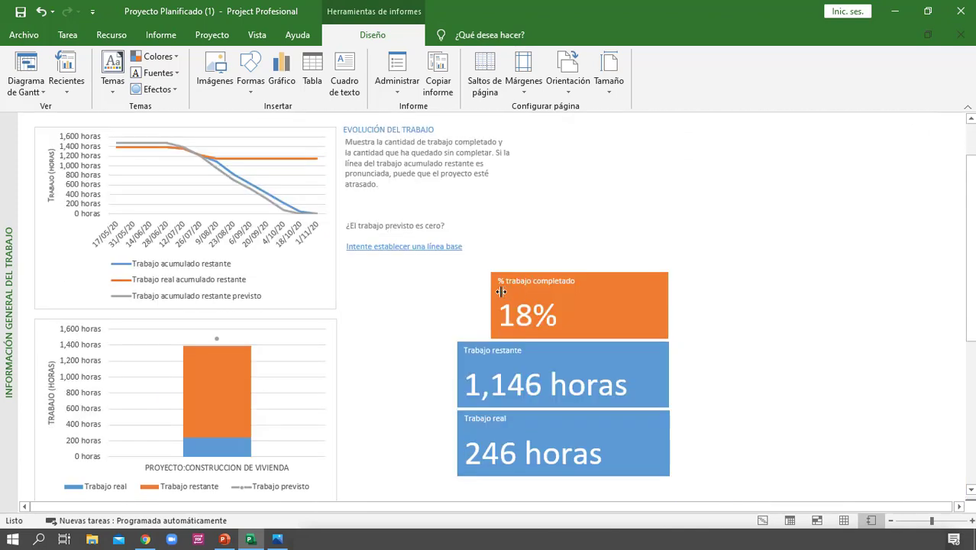
scroll(276, 331, up, 2)
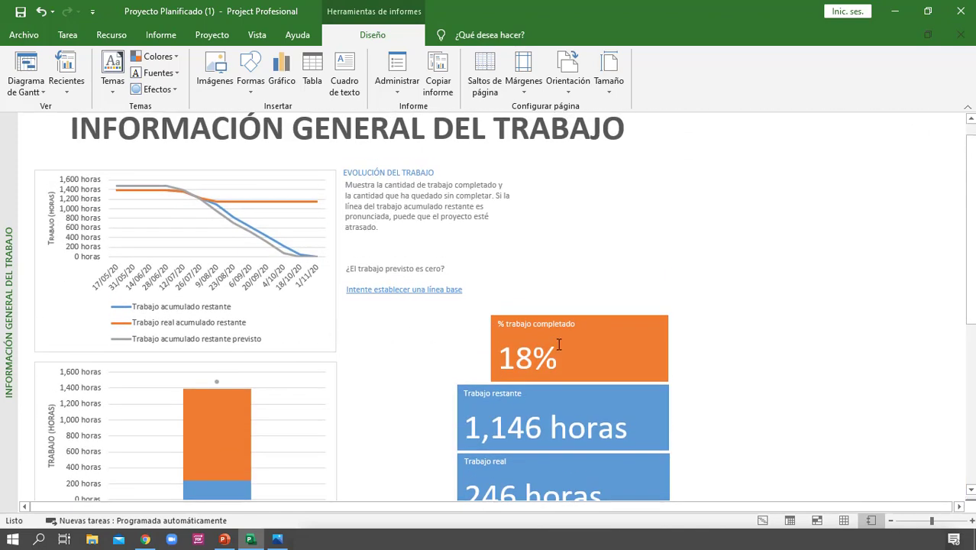
scroll(547, 361, down, 1)
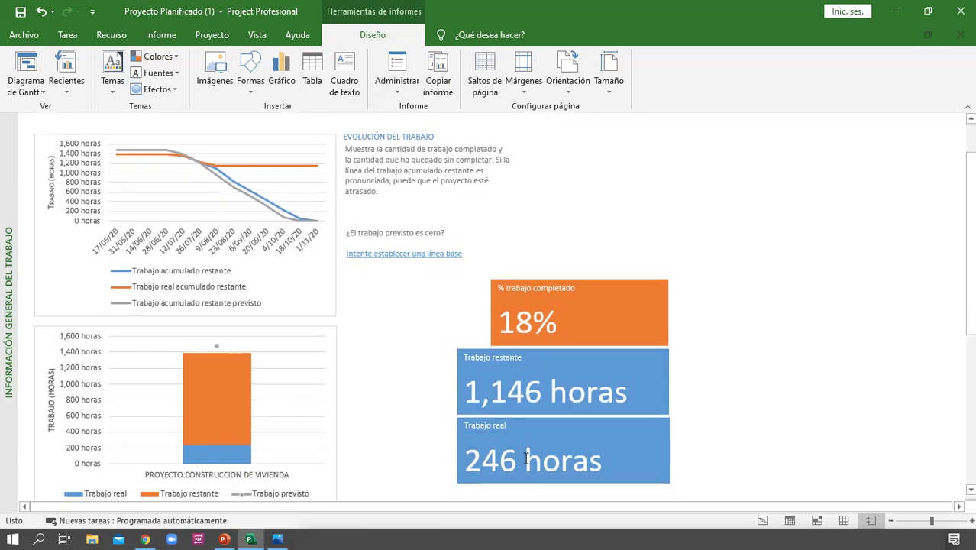
scroll(391, 423, down, 1)
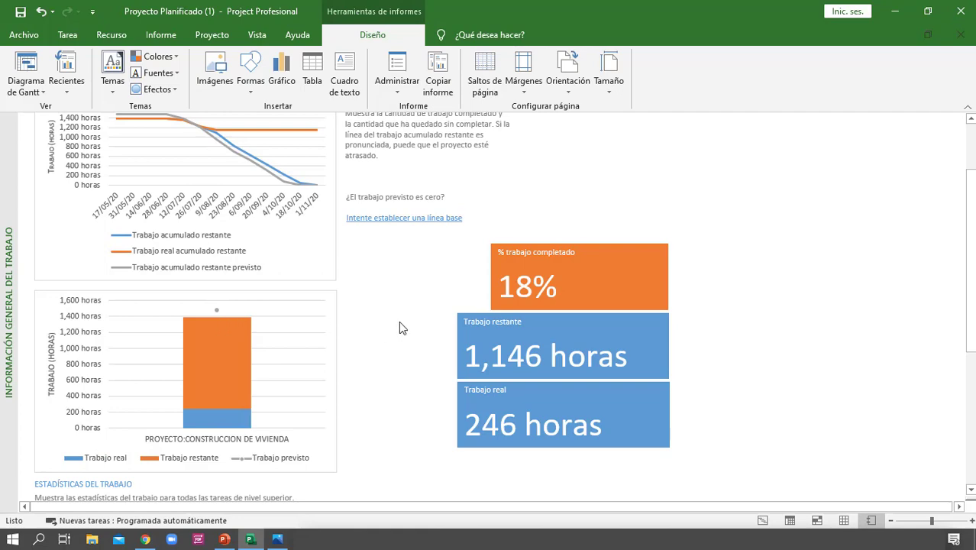
scroll(397, 321, down, 2)
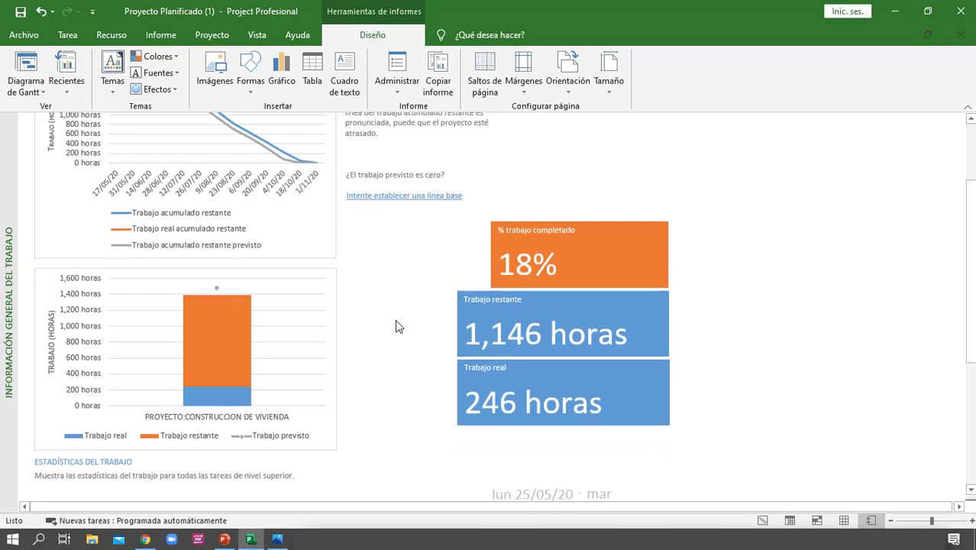
scroll(397, 324, down, 4)
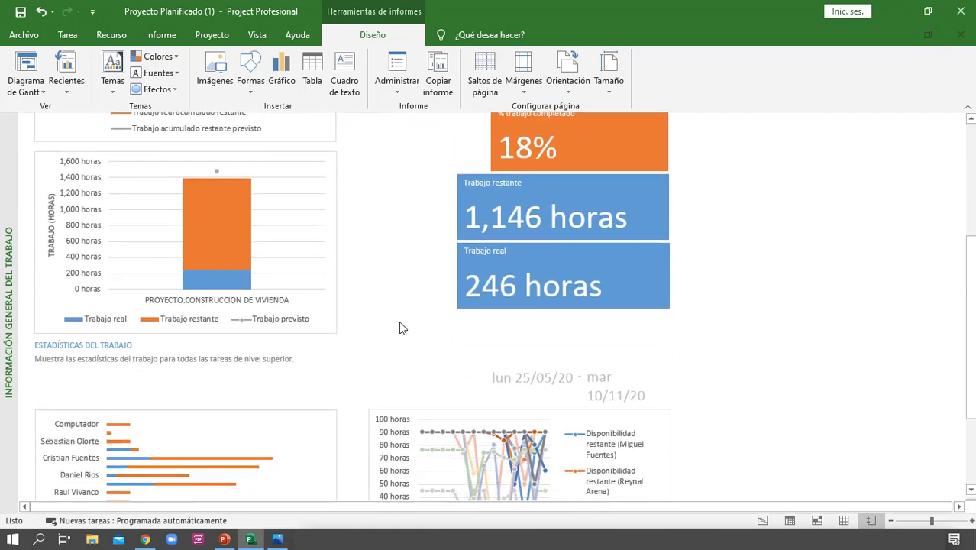
scroll(398, 325, down, 5)
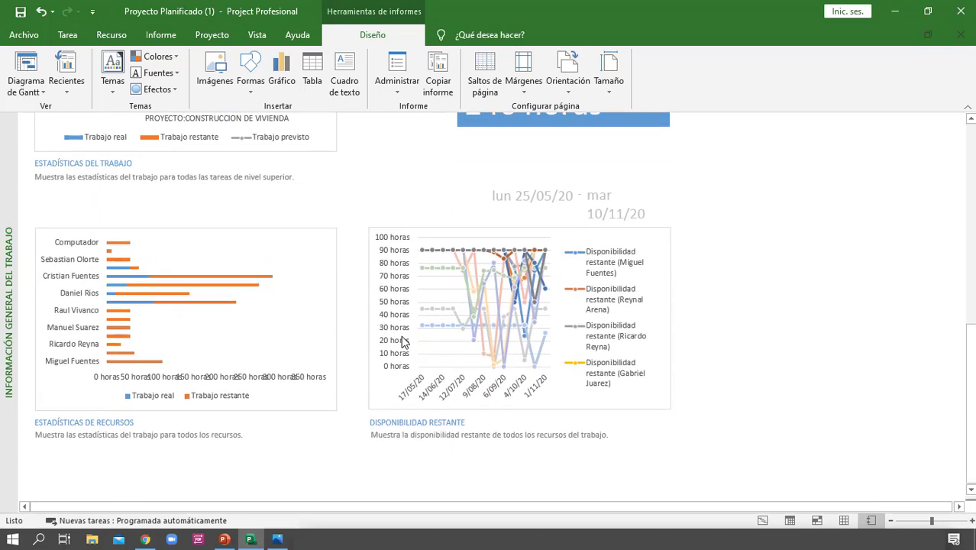
Widen the Estadísticas de recursos chart slightly and shift the Disponibilidad restante chart, together with the report dates, to the right.
click(277, 377)
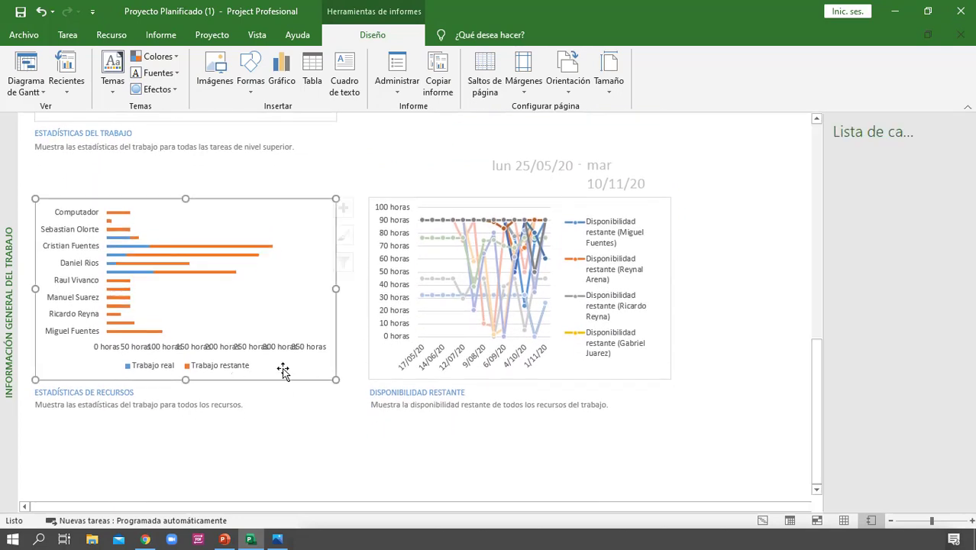
drag(350, 289, 360, 287)
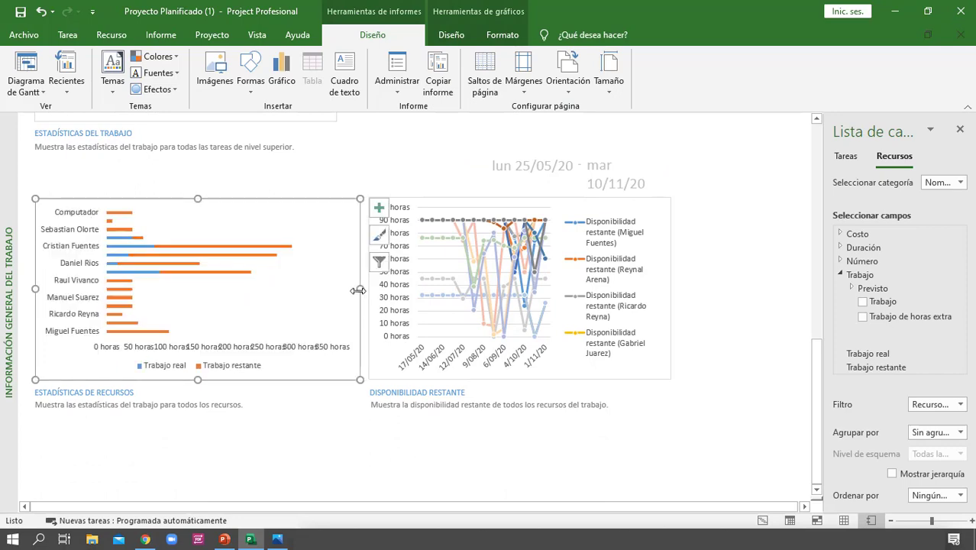
click(708, 443)
drag(733, 454, 365, 130)
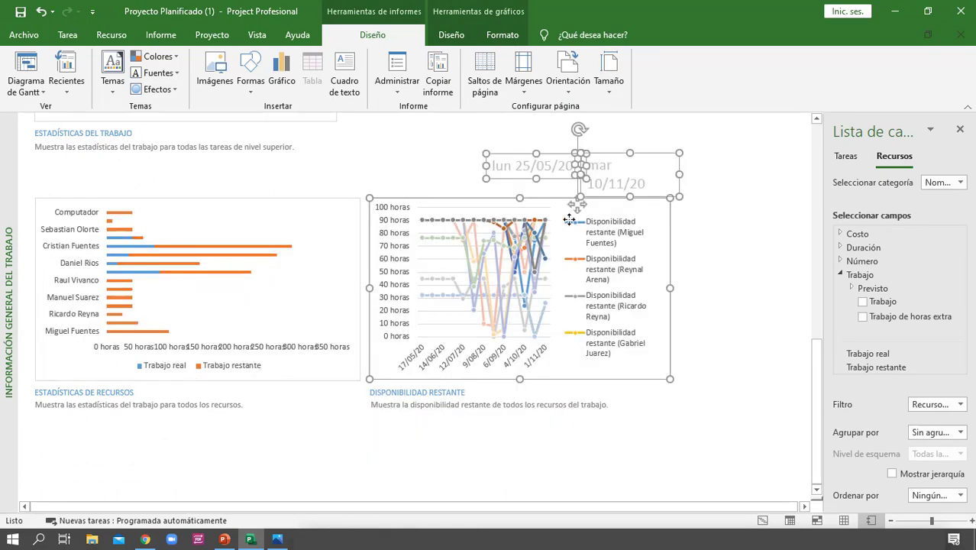
drag(496, 200, 636, 197)
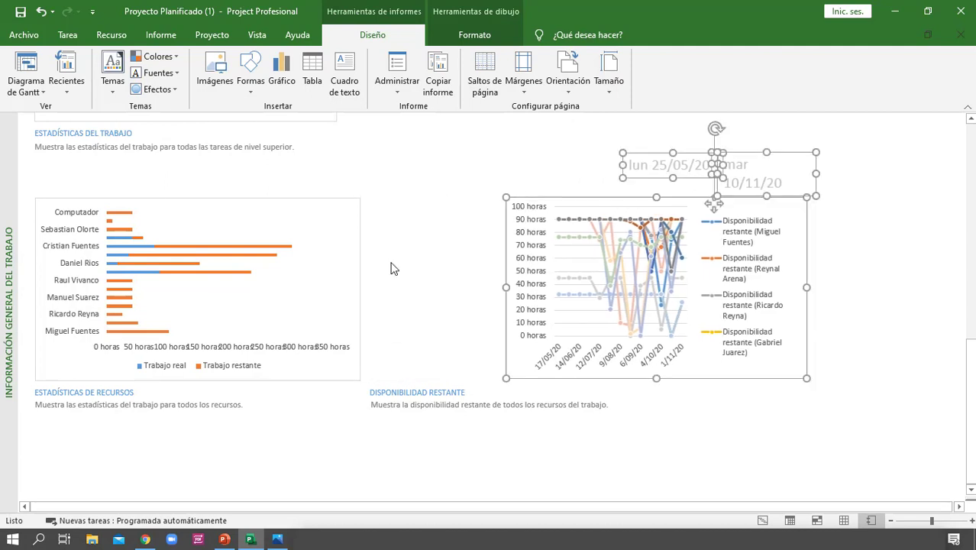
Widen the Estadísticas de recursos chart into the freed space and move the Disponibilidad restante heading and description under their chart.
click(337, 286)
drag(360, 286, 457, 284)
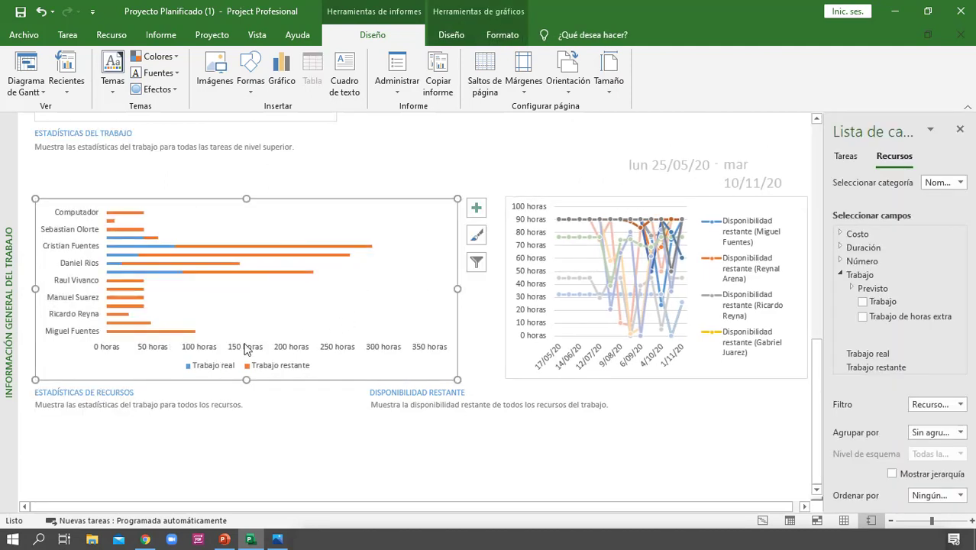
drag(692, 472, 316, 380)
drag(498, 389, 634, 385)
click(603, 448)
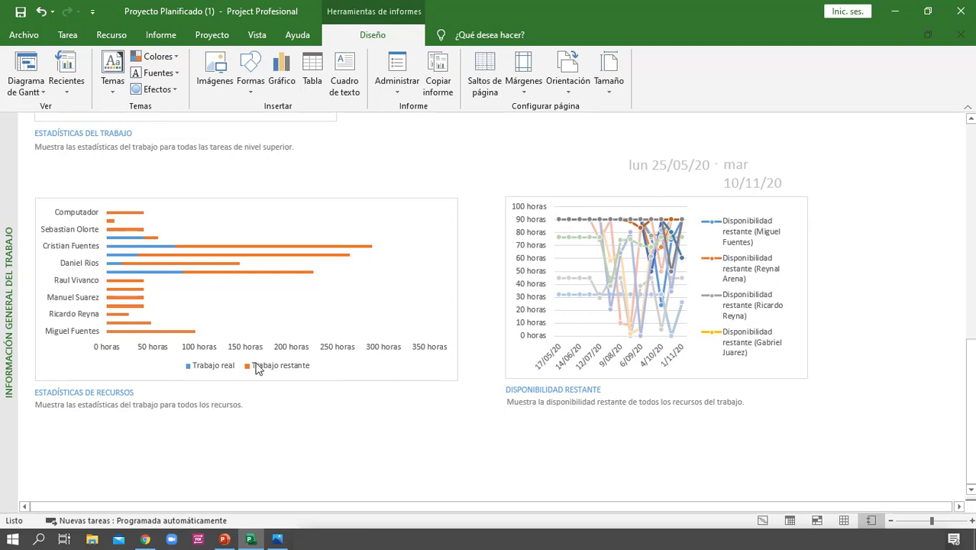
Extend the Estadísticas de recursos chart downward to make room for every resource name on its axis.
click(76, 249)
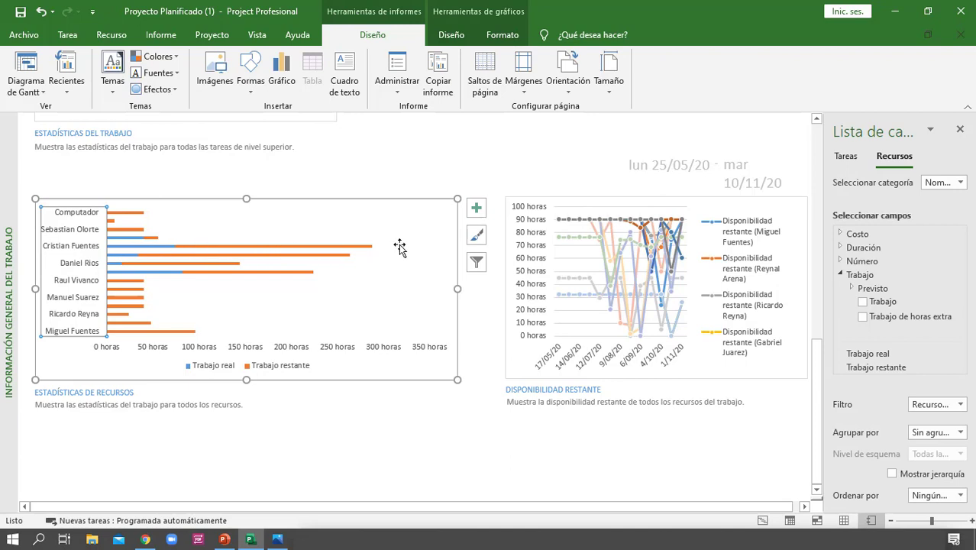
click(214, 378)
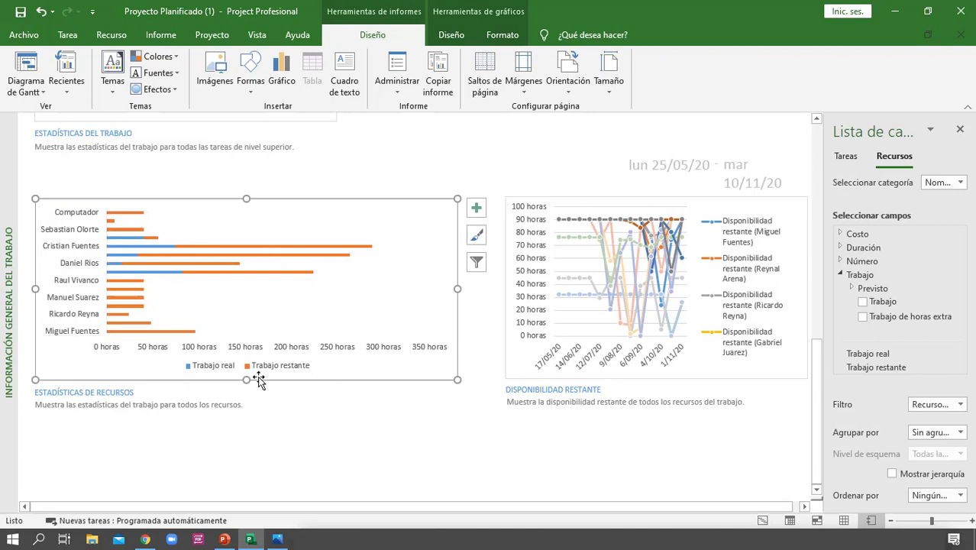
drag(244, 380, 234, 428)
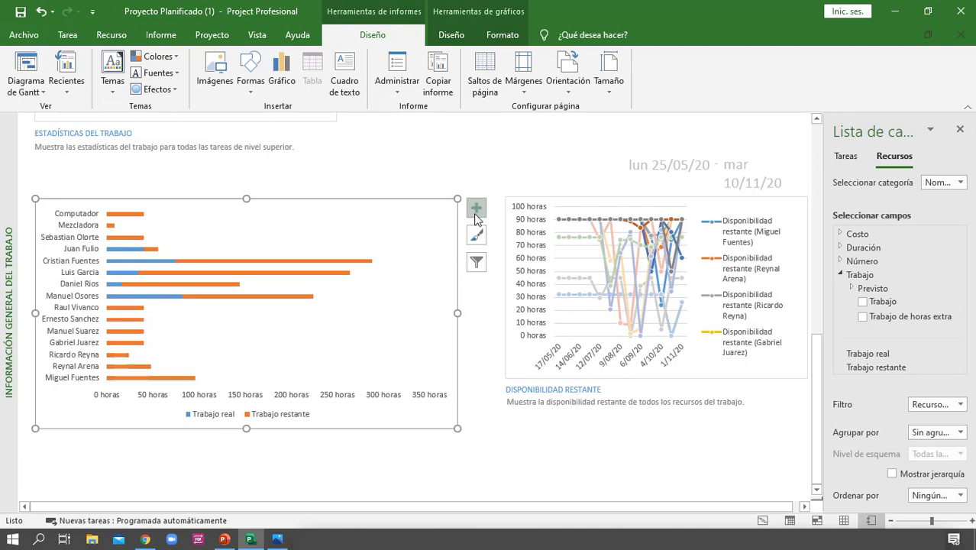
Add a data table to the Estadísticas de recursos chart and widen the chart almost up to the Disponibilidad restante chart.
click(476, 210)
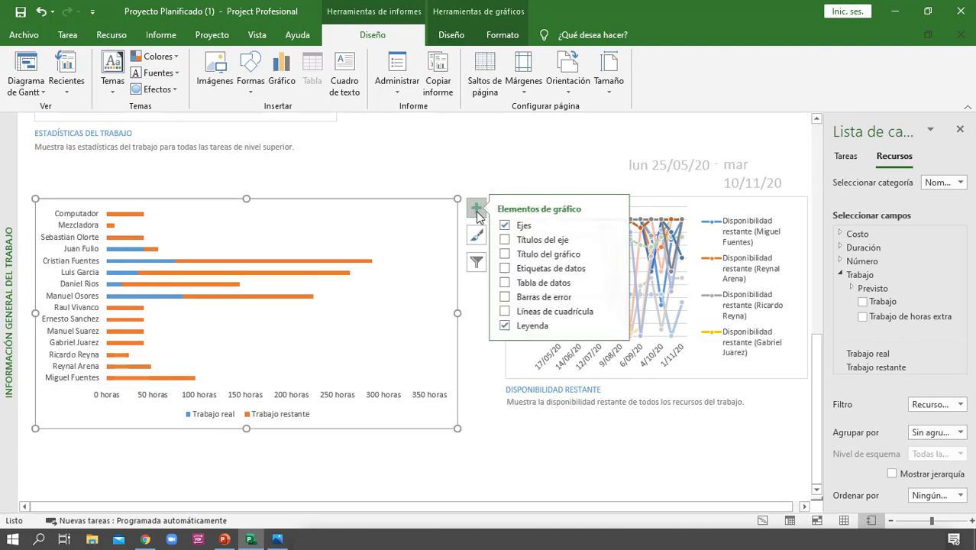
click(510, 283)
click(473, 339)
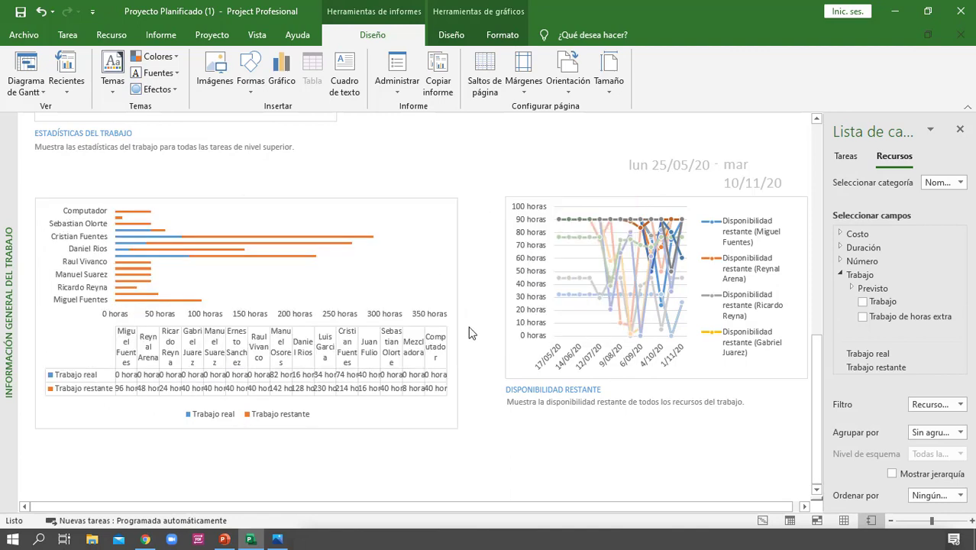
click(456, 314)
drag(456, 314, 497, 313)
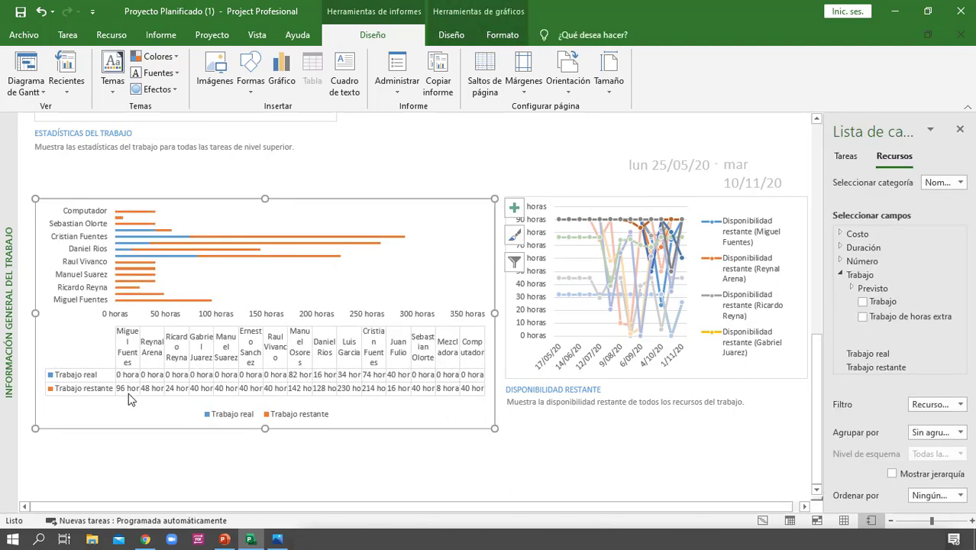
click(505, 483)
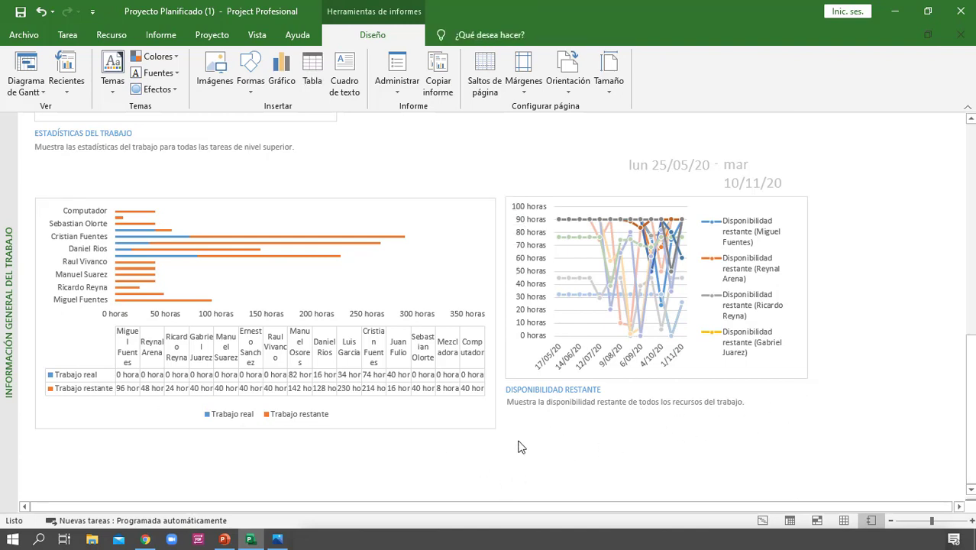
Examine the Disponibilidad restante chart and review the rest of the work report back up to its heading.
click(753, 373)
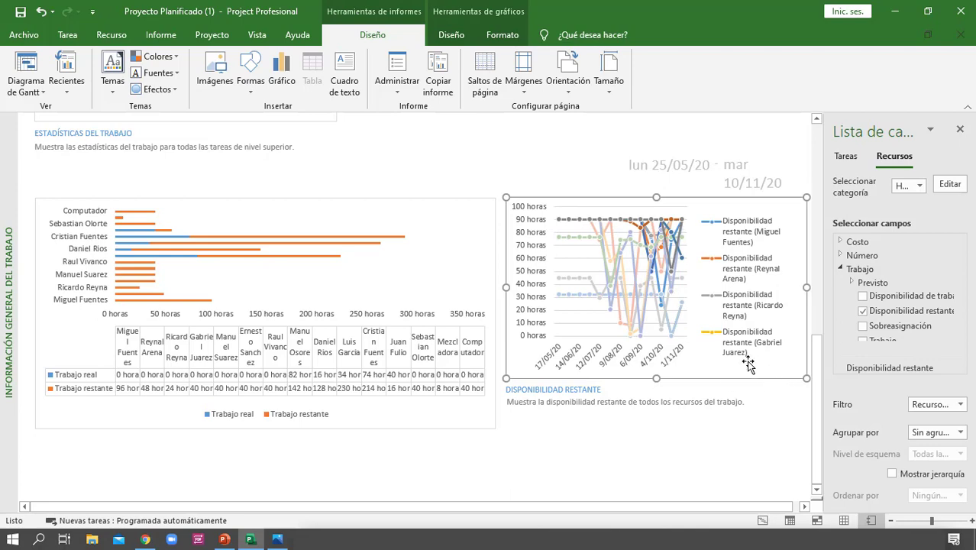
click(631, 431)
scroll(588, 382, down, 1)
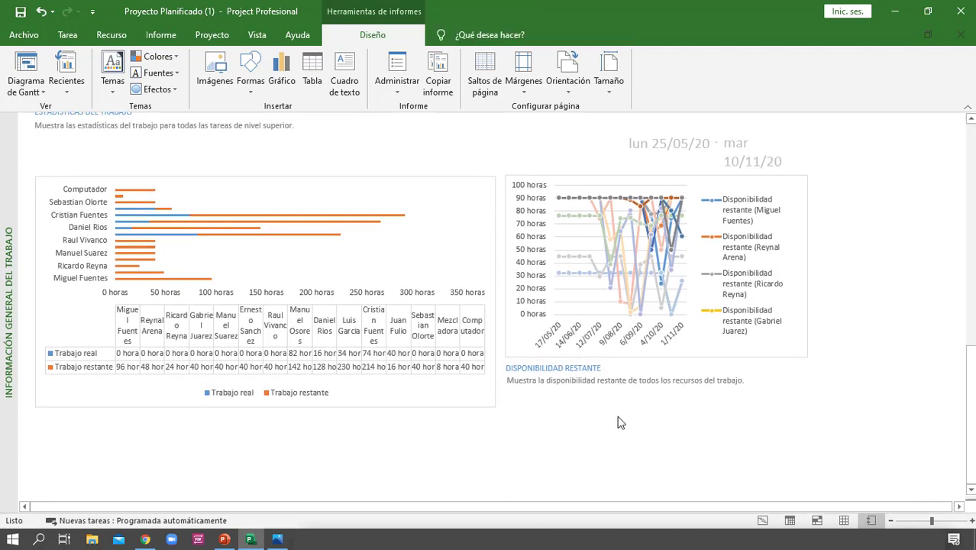
scroll(623, 417, up, 1)
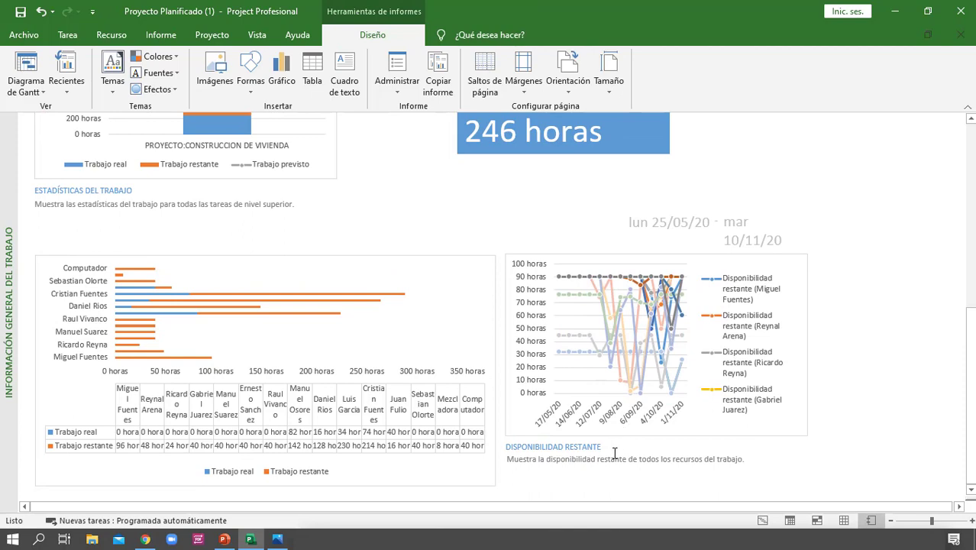
scroll(656, 474, up, 2)
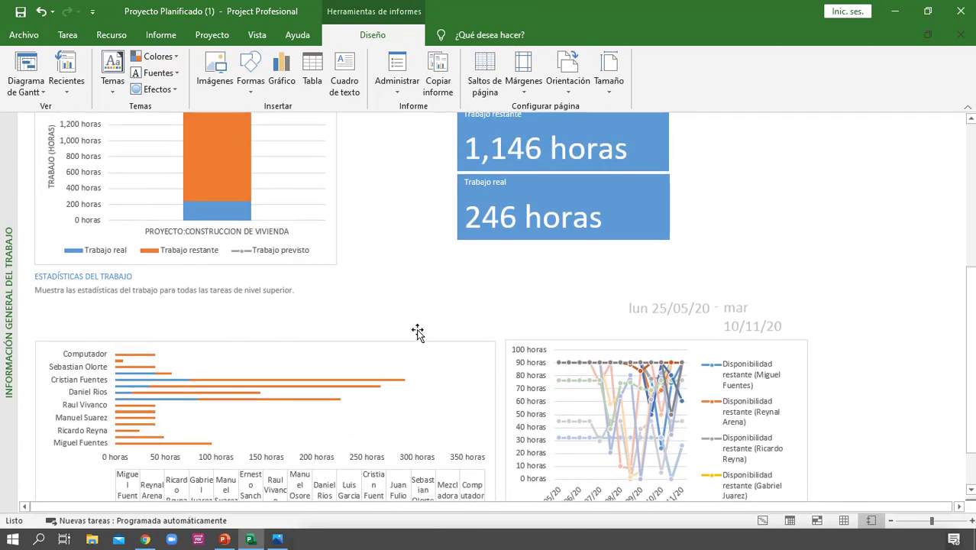
scroll(363, 438, up, 4)
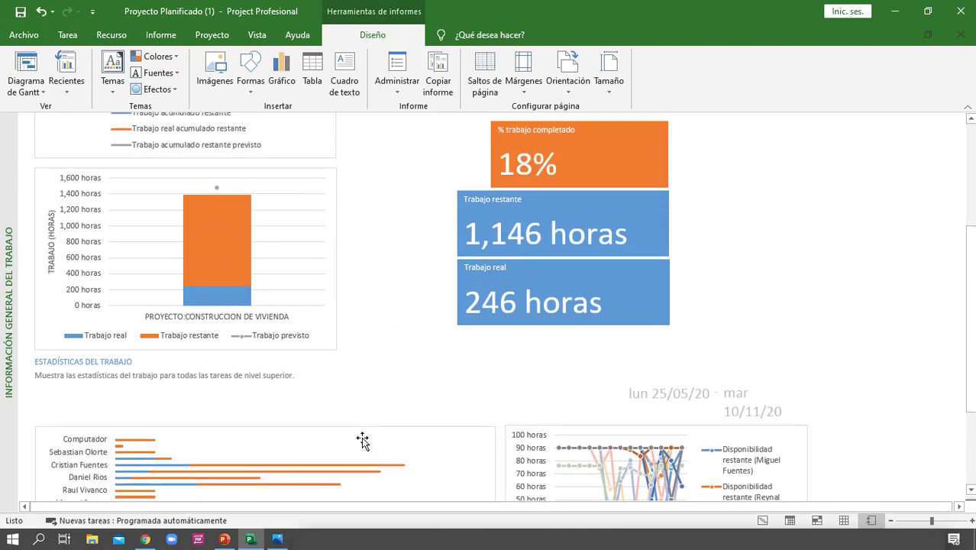
scroll(364, 439, up, 4)
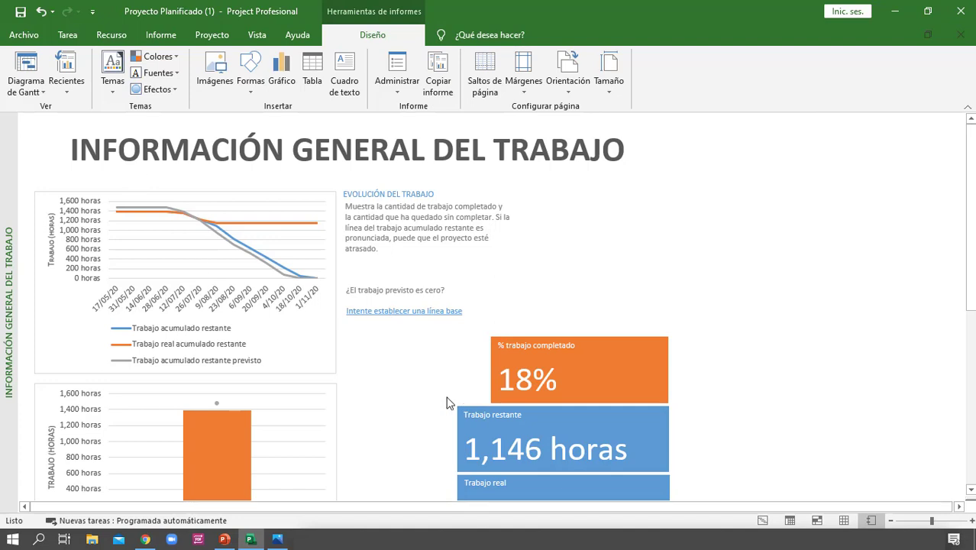
Show the report's page breaks and shift the Disponibilidad restante chart slightly left so it fits inside the page boundary.
click(492, 77)
scroll(646, 256, down, 3)
scroll(647, 251, down, 6)
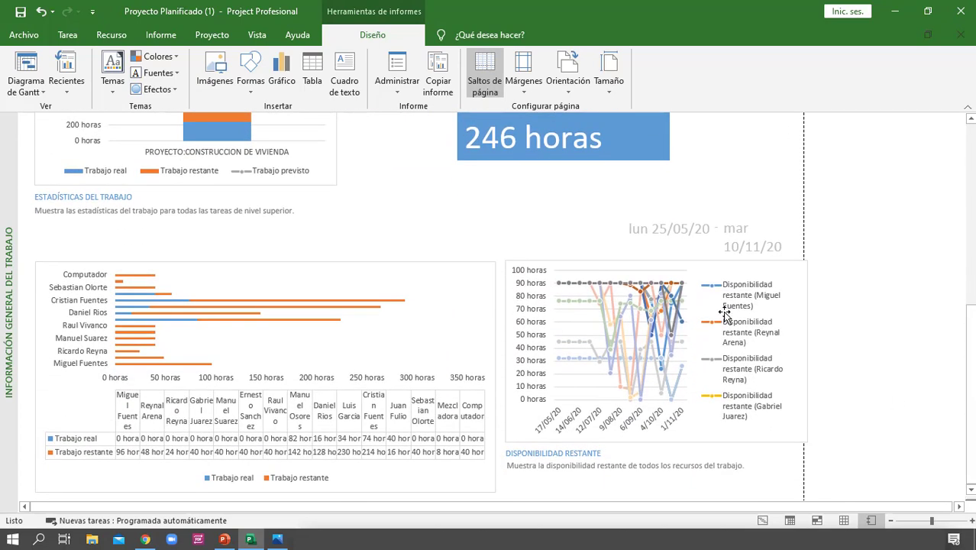
click(779, 282)
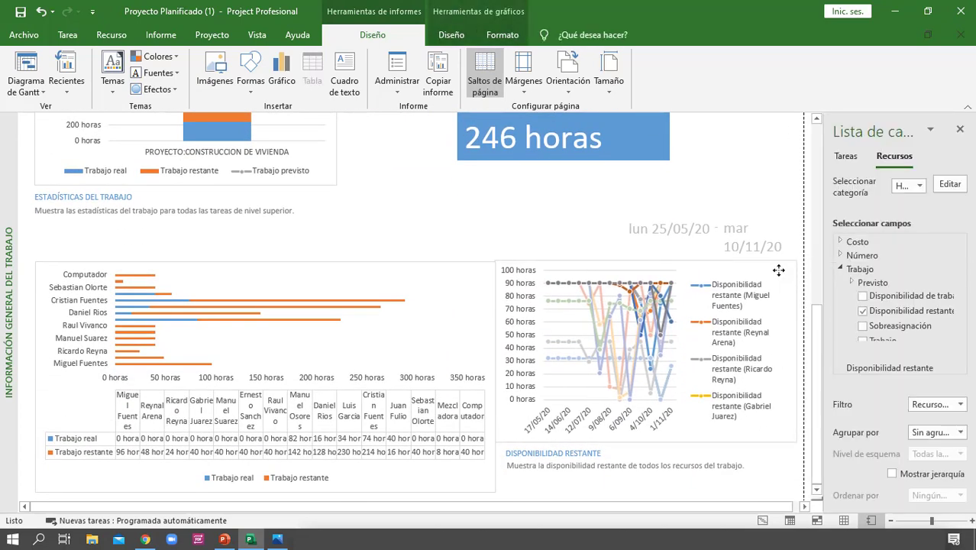
click(495, 277)
Change the work report's theme colours to the sage green, orange and yellow set.
scroll(495, 276, up, 2)
scroll(495, 277, up, 3)
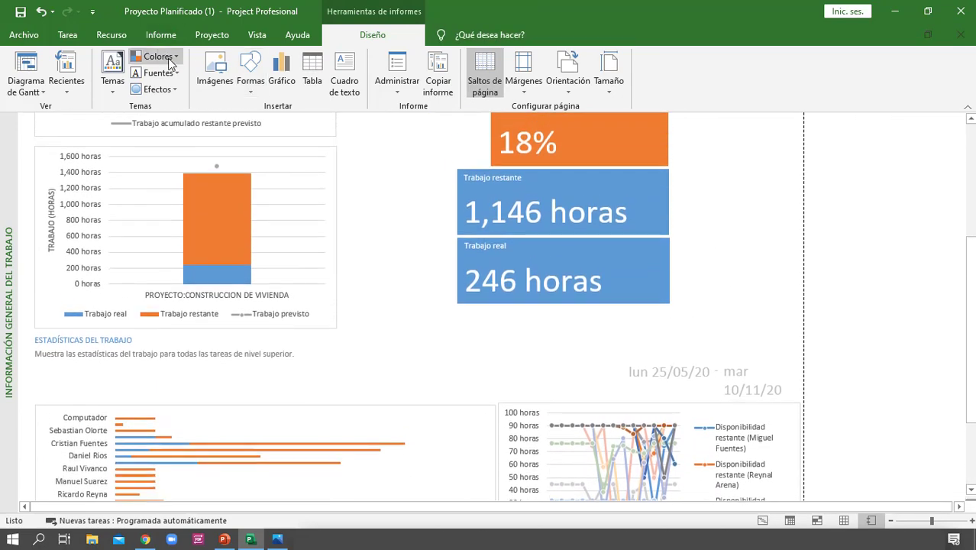
click(163, 58)
click(219, 347)
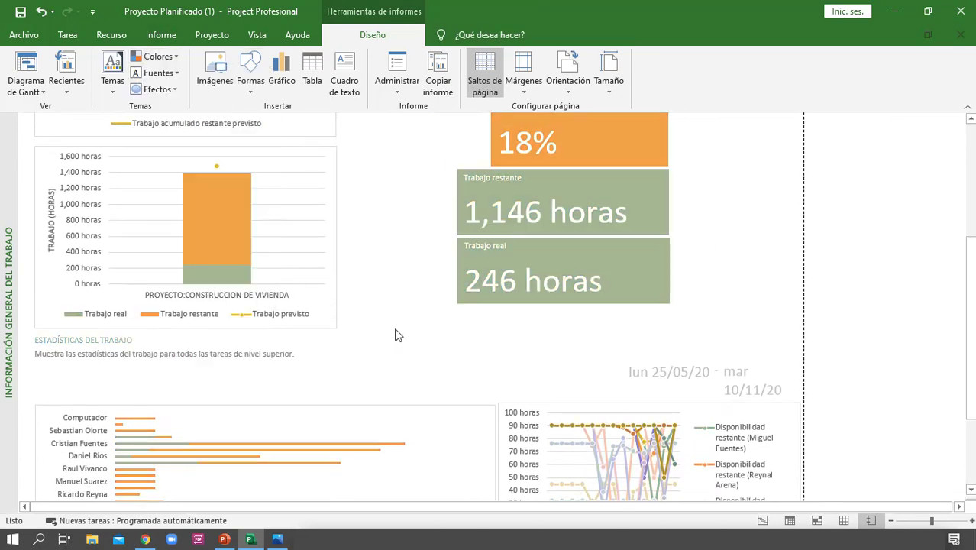
Apply the third chart style, with vertical lines and a shaded plot area, to the Evolución del trabajo line chart.
scroll(394, 359, up, 1)
scroll(394, 360, up, 3)
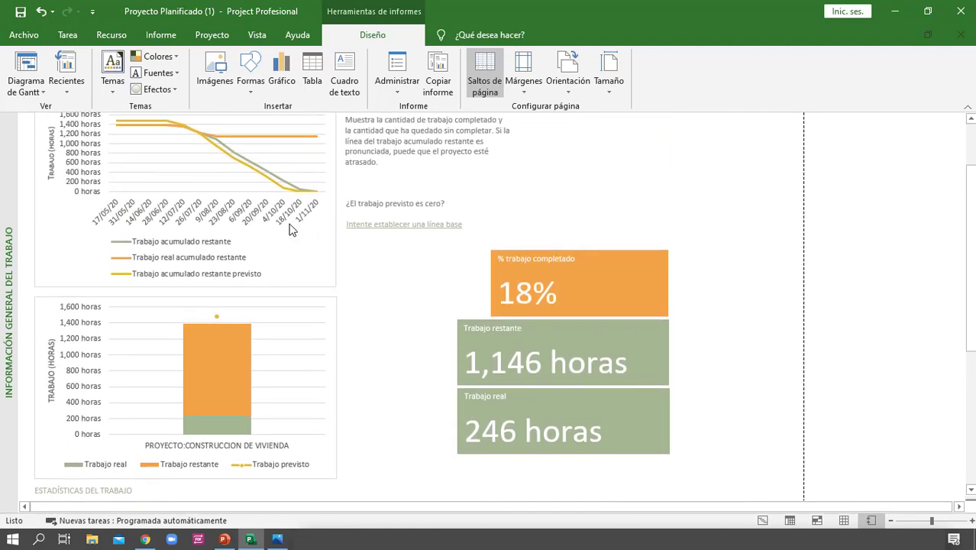
scroll(301, 312, up, 2)
click(301, 312)
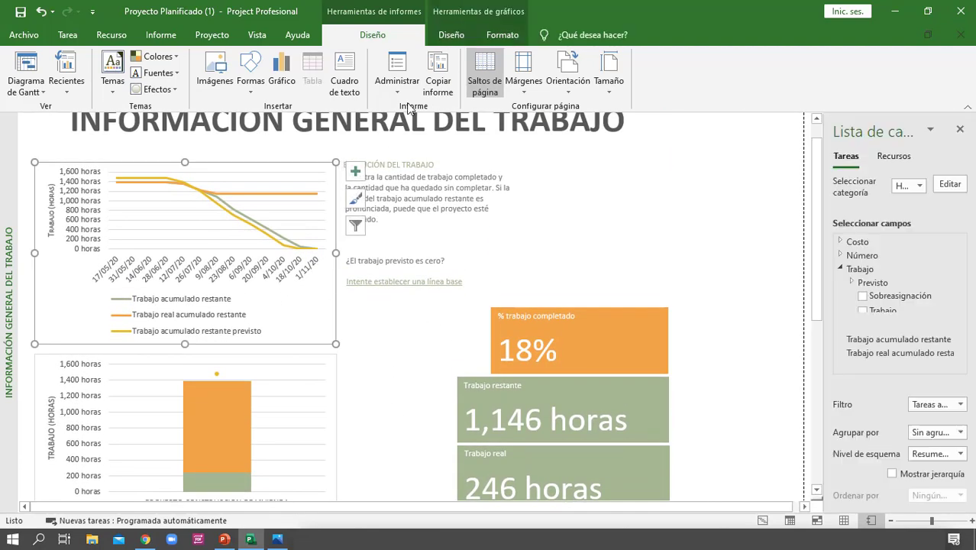
click(496, 36)
click(451, 35)
click(321, 83)
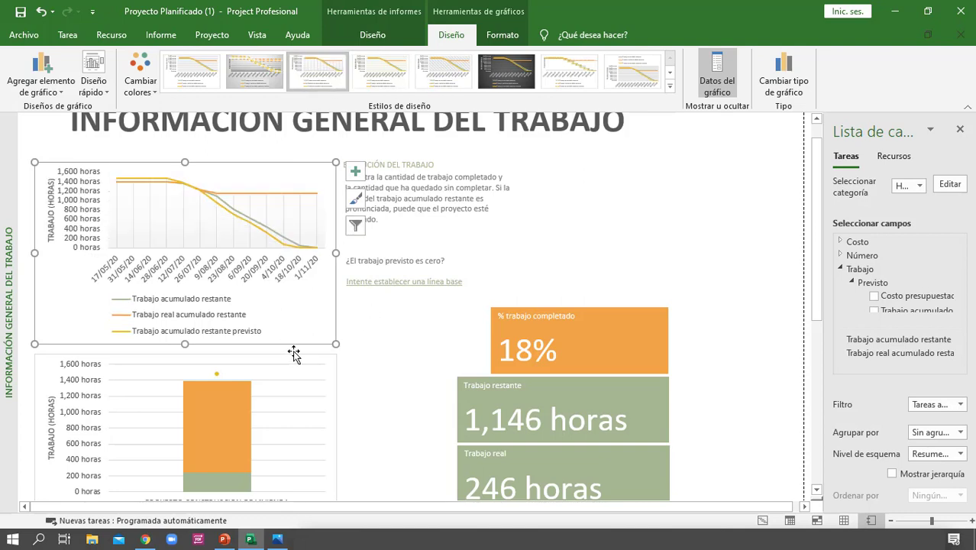
Apply the first chart style to the Estadísticas del trabajo column chart.
click(318, 379)
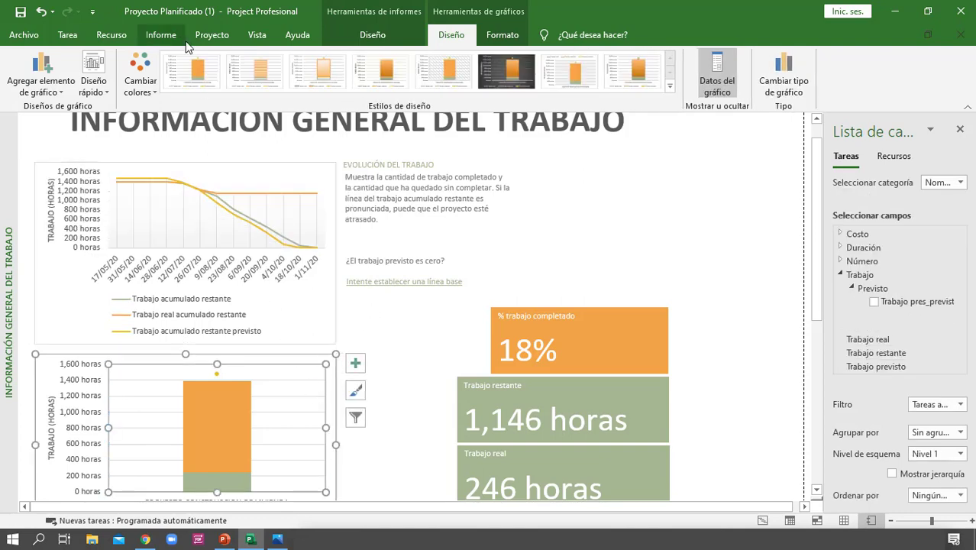
click(197, 71)
click(408, 347)
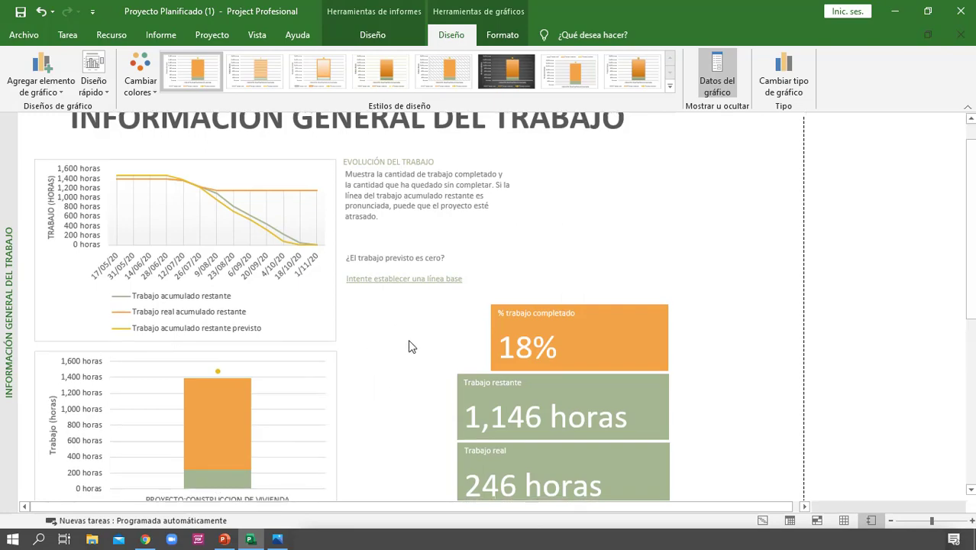
Start a PDF export of the work report and browse to CURSO GRATIS MS PROJECT > NIVEL AVANZADO > SESIÓN 02 on drive D.
scroll(394, 309, up, 1)
click(24, 36)
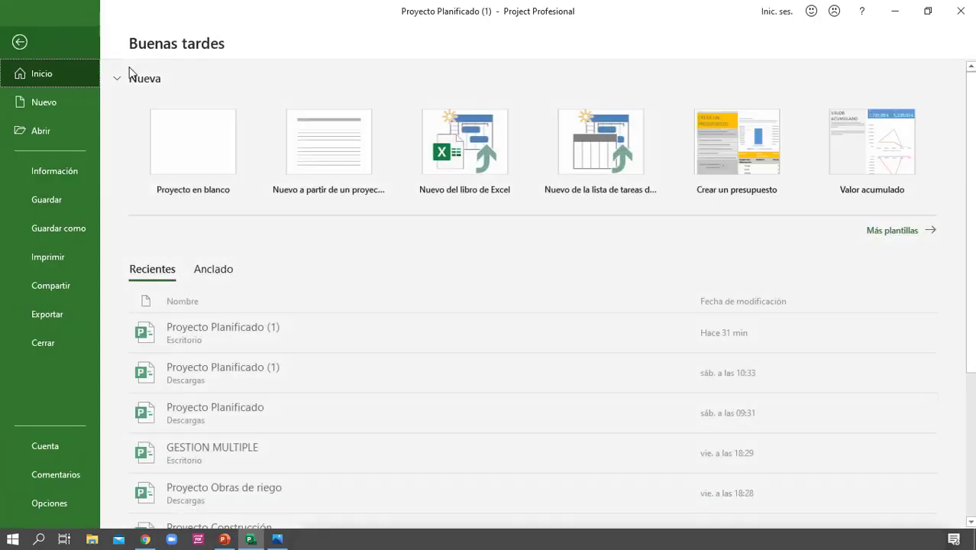
click(68, 317)
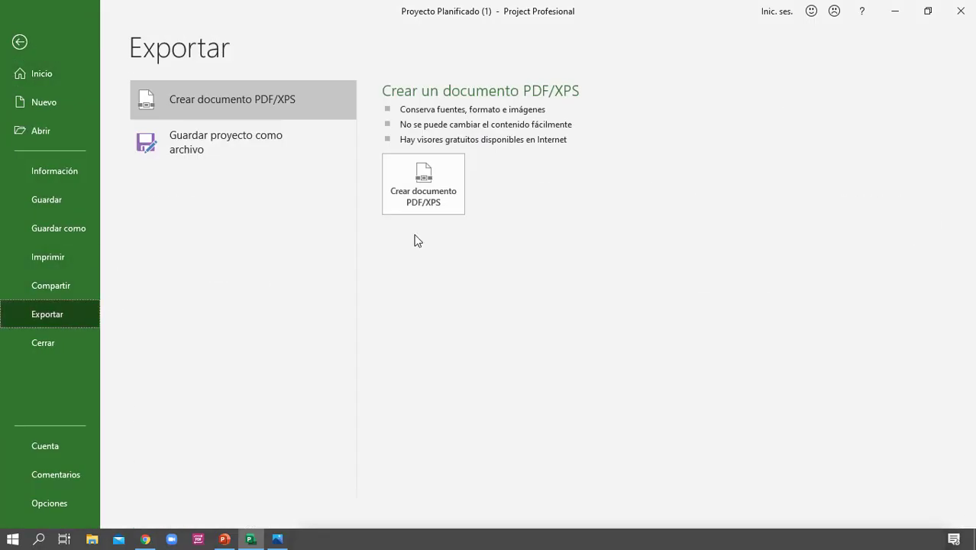
click(422, 174)
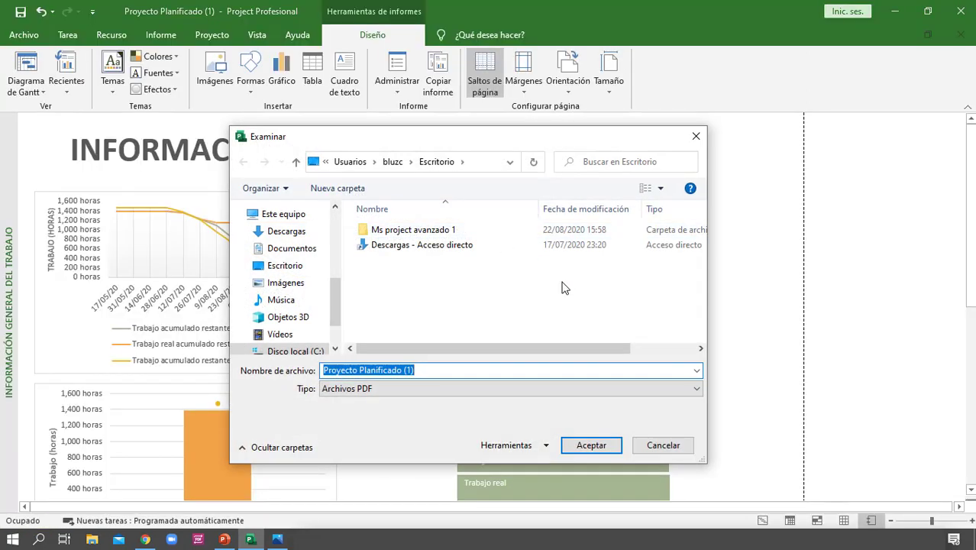
scroll(307, 336, down, 3)
click(304, 312)
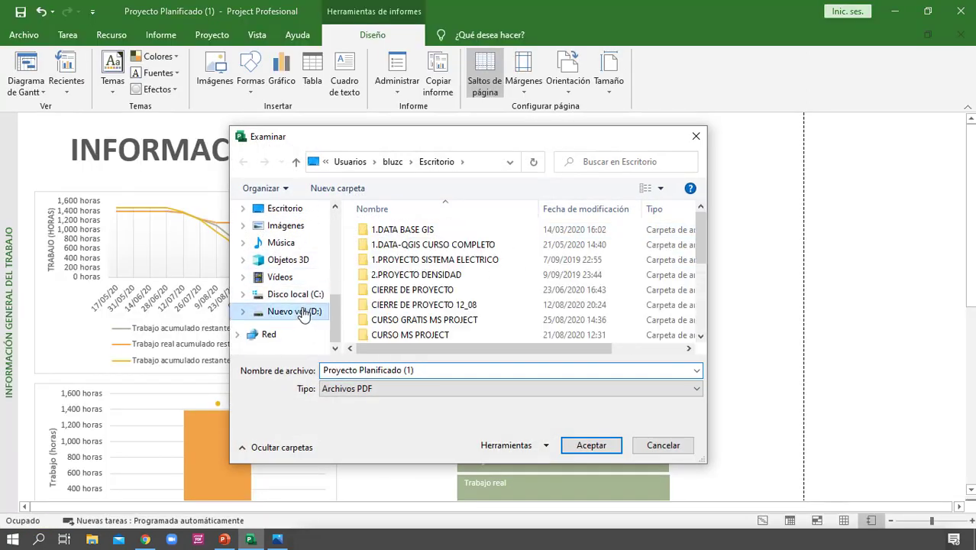
scroll(532, 316, down, 2)
scroll(532, 316, up, 3)
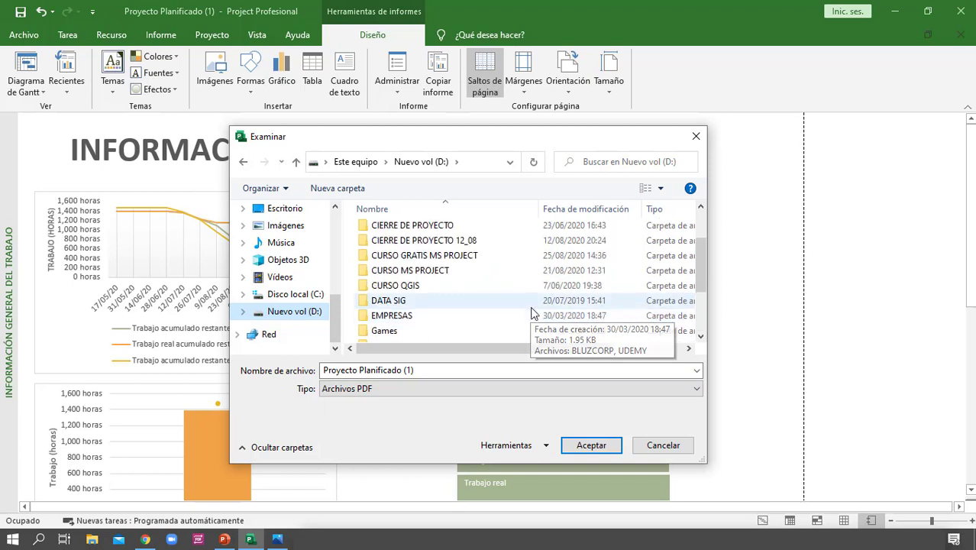
click(510, 288)
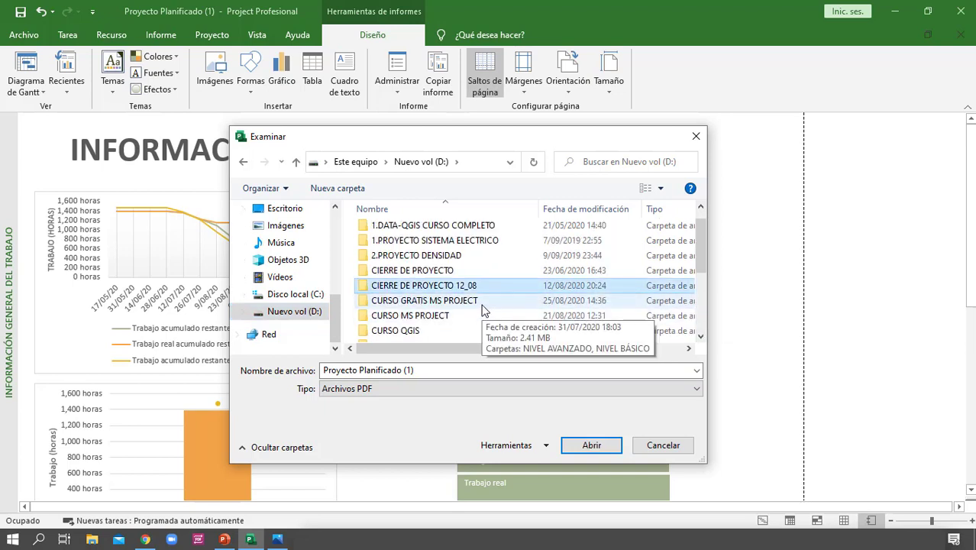
double_click(486, 303)
click(418, 247)
double_click(432, 232)
double_click(414, 246)
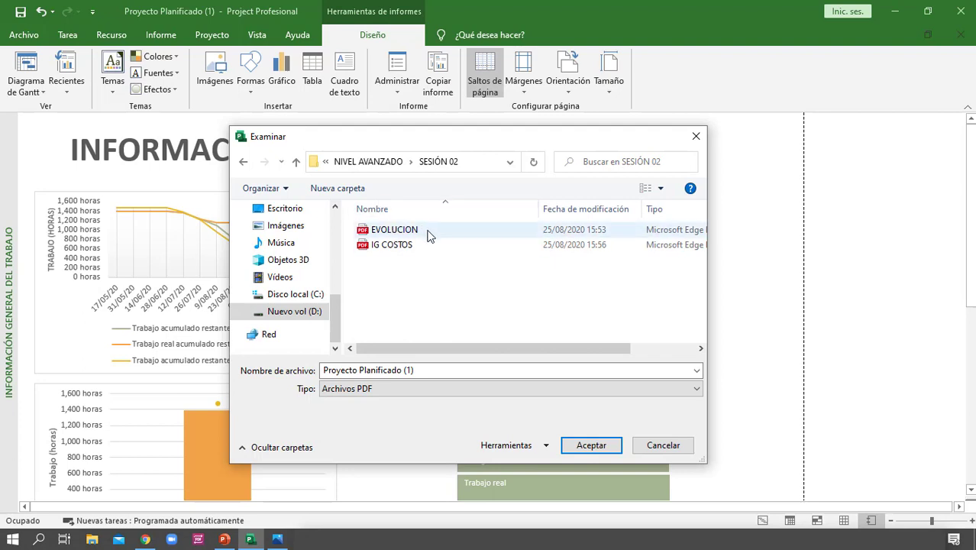
Name the PDF "IG TRA", based on the existing IG COSTOS file name, and complete the export.
click(420, 244)
click(336, 369)
click(338, 370)
drag(333, 369, 425, 369)
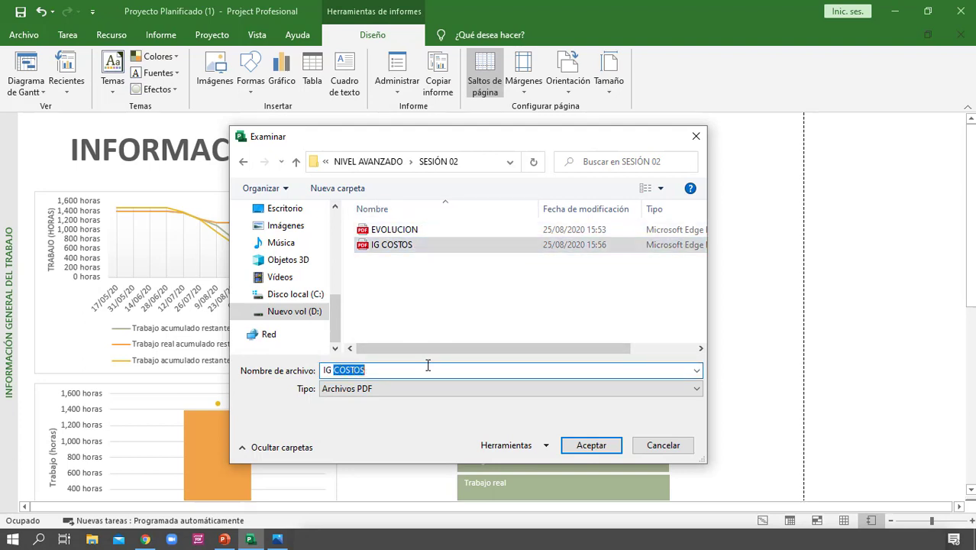
text(TRA)
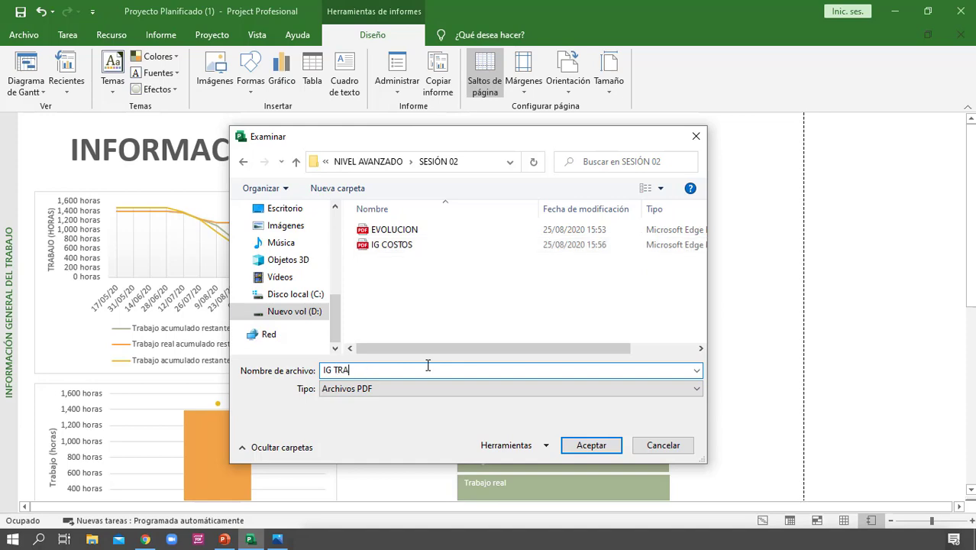
click(592, 446)
click(529, 341)
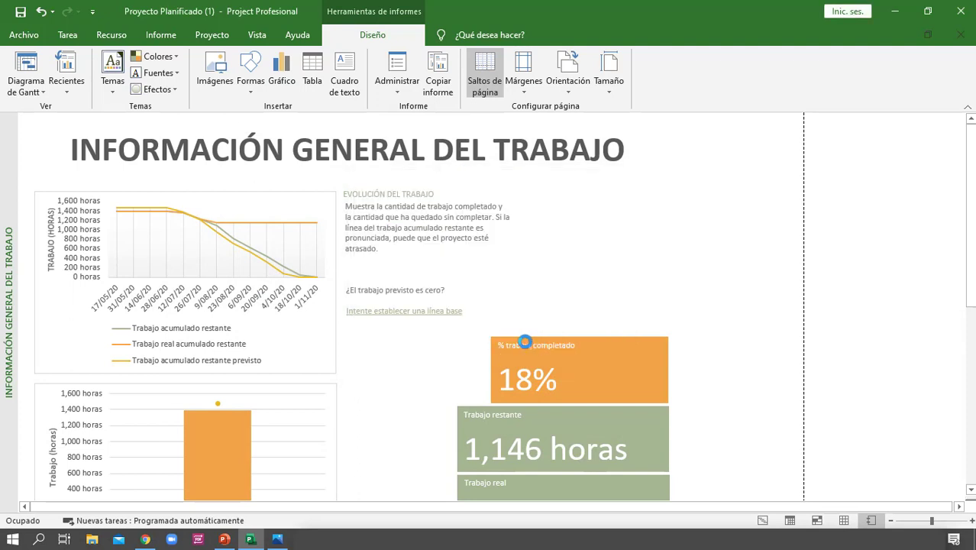
Open the Próximas tareas dashboard report to view its remaining and soon-starting tasks.
click(161, 35)
click(113, 86)
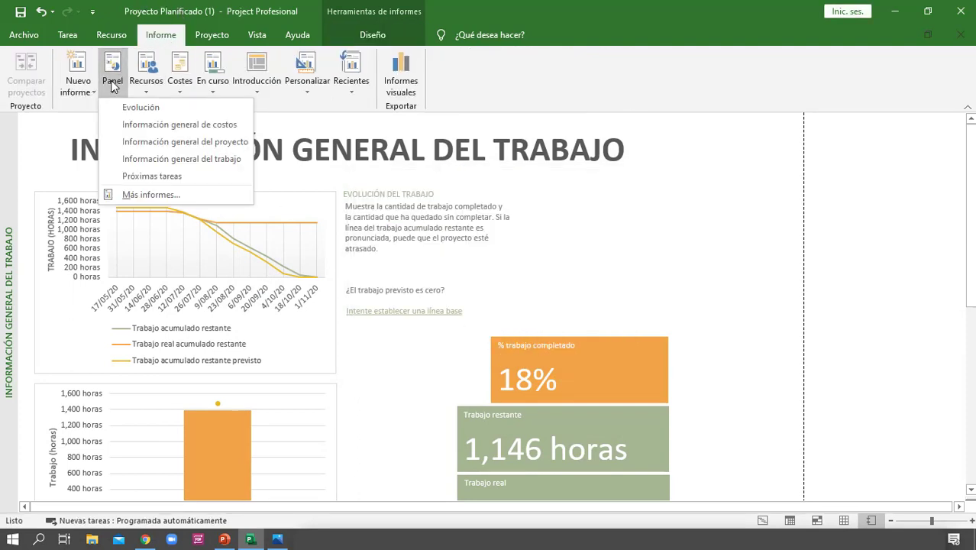
click(227, 178)
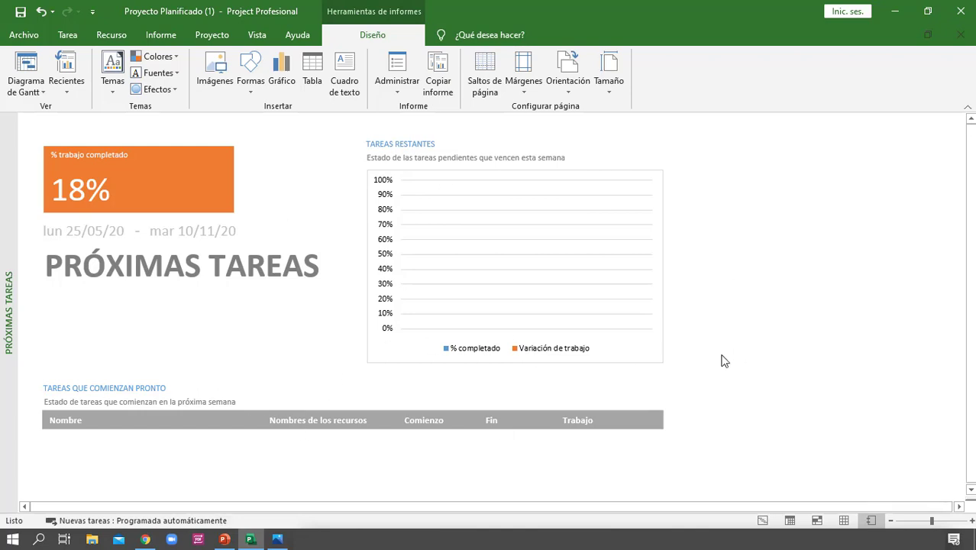
Open the Visión general de los recursos report and examine its resource charts and Estado de los recursos table.
click(174, 38)
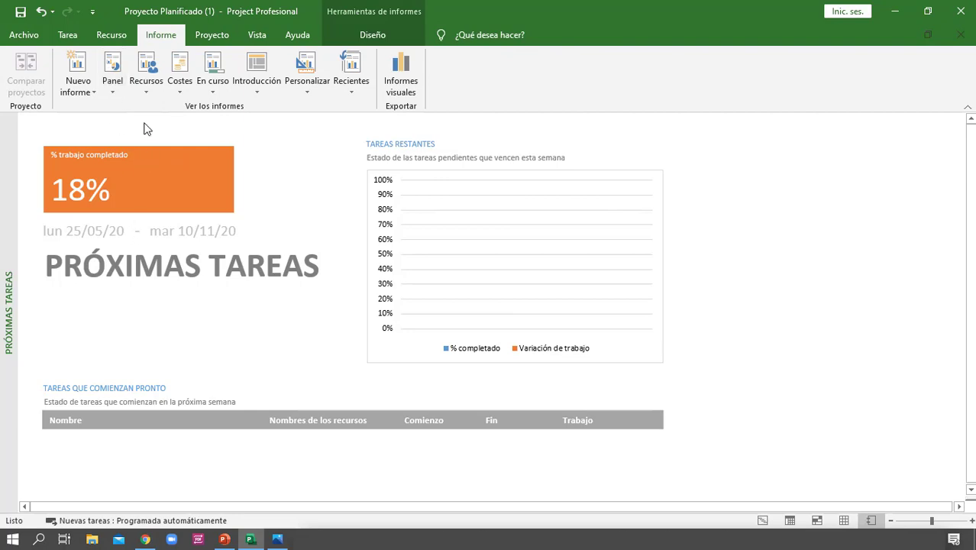
click(144, 85)
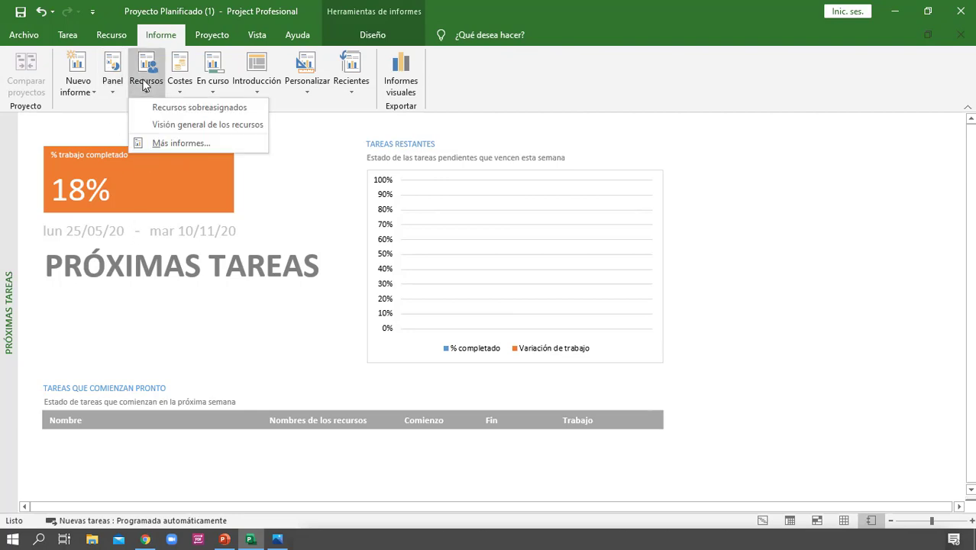
click(228, 125)
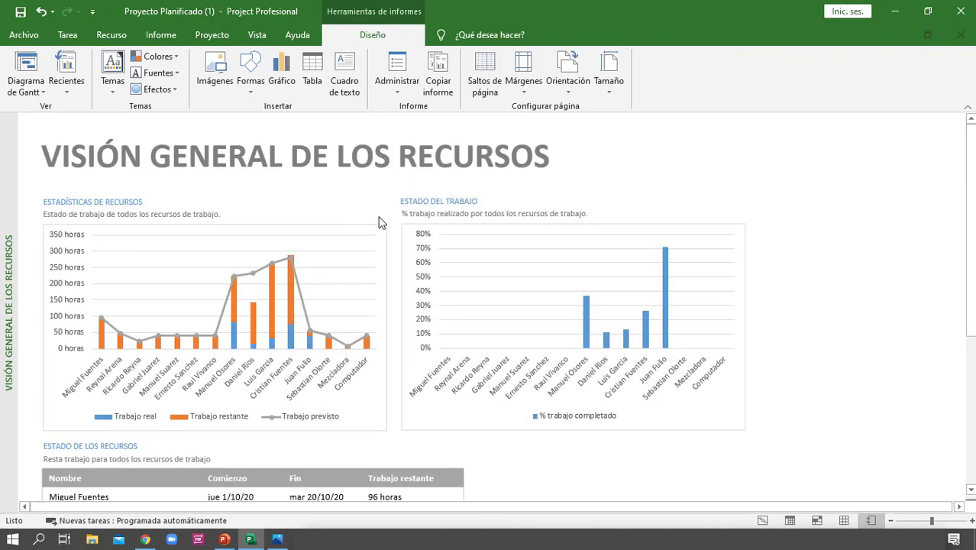
scroll(381, 212, down, 3)
scroll(475, 276, down, 5)
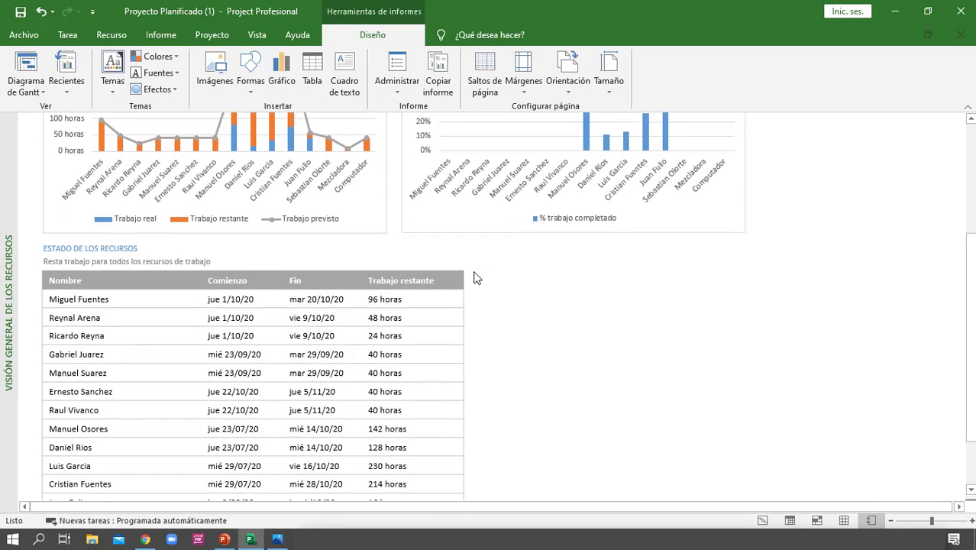
Compare the Estado de los recursos table with the Estadísticas de recursos and Estado del trabajo charts.
scroll(487, 302, up, 8)
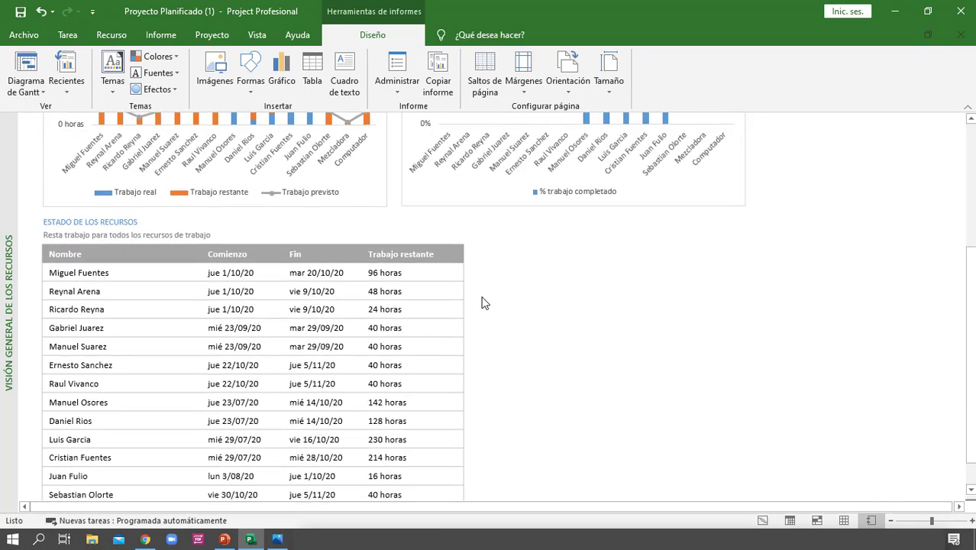
scroll(482, 295, up, 1)
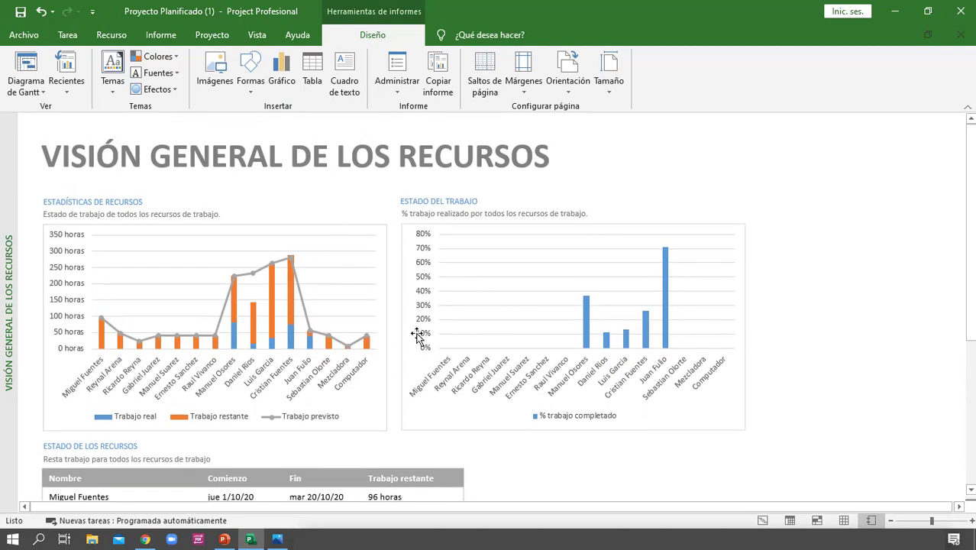
scroll(434, 330, down, 3)
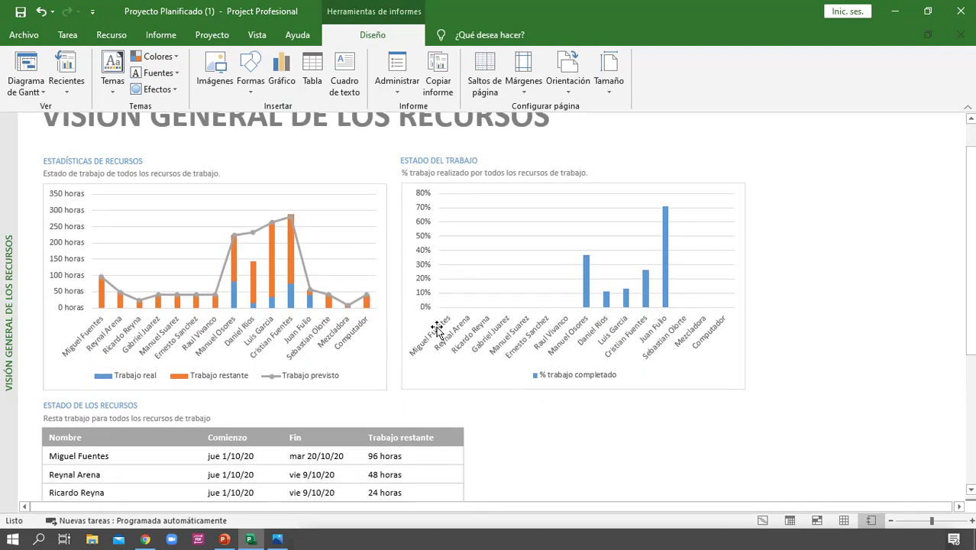
scroll(454, 403, down, 5)
scroll(451, 401, up, 4)
scroll(452, 401, up, 4)
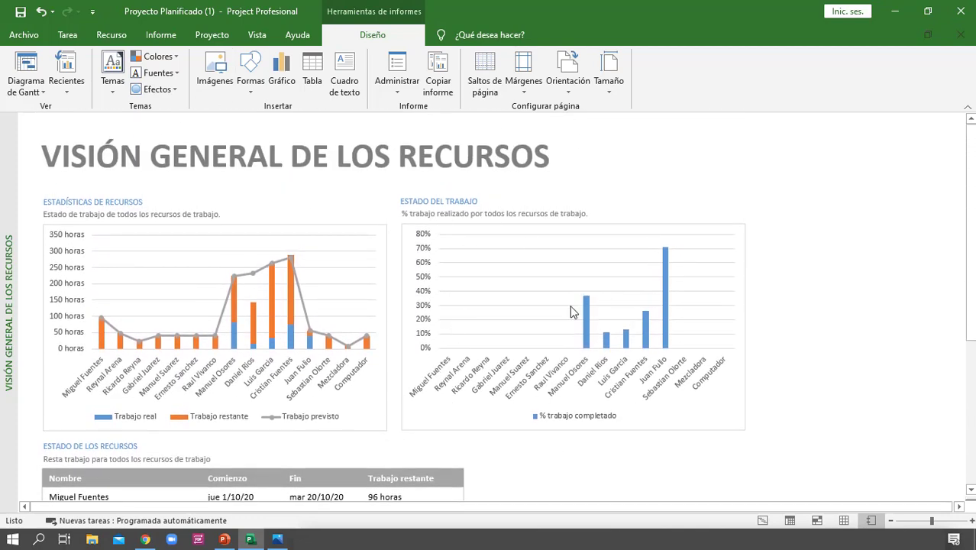
Open the Visión general de costo de recursos cost report and look over its charts and details table.
click(118, 35)
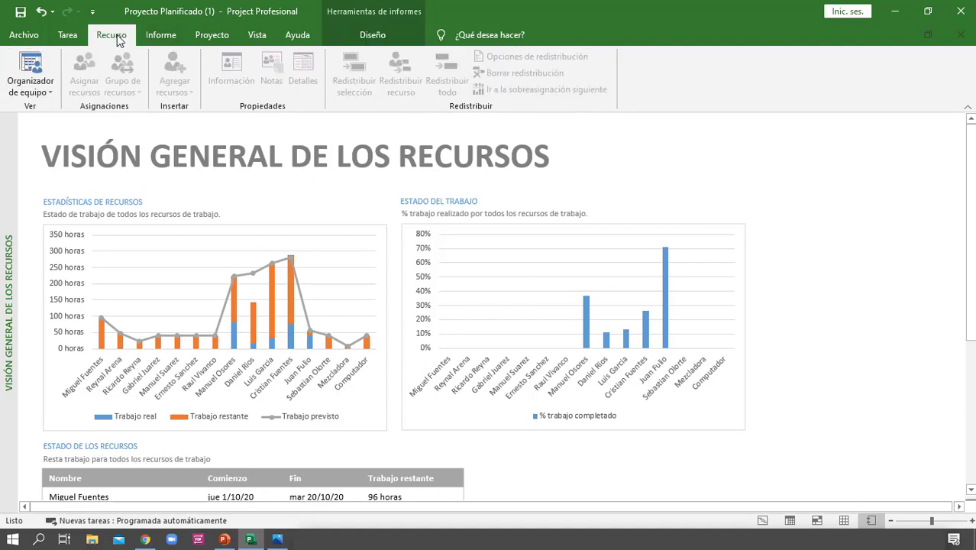
click(162, 35)
click(181, 83)
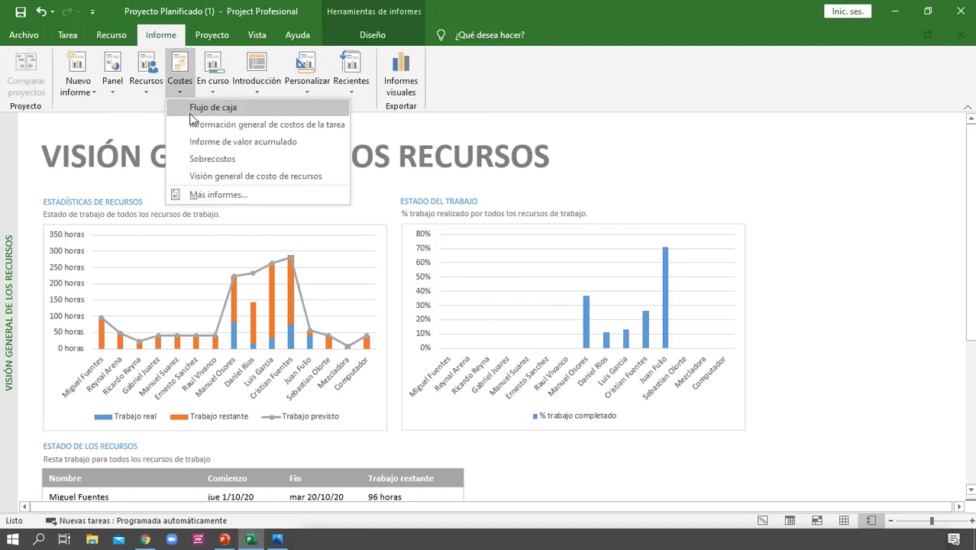
click(297, 183)
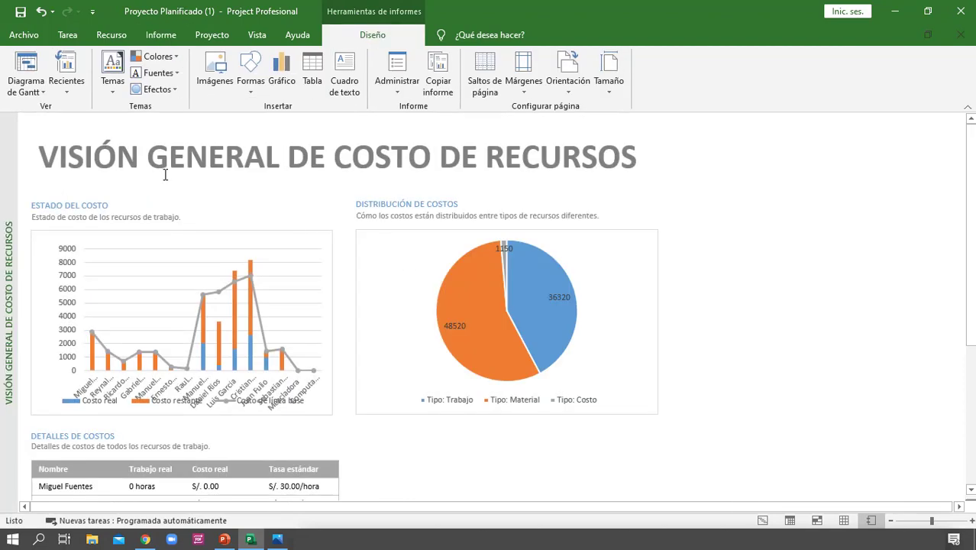
scroll(365, 472, down, 3)
scroll(367, 470, up, 3)
Examine the Estado del costo chart per resource and the Distribución de costos pie chart by resource type.
click(320, 409)
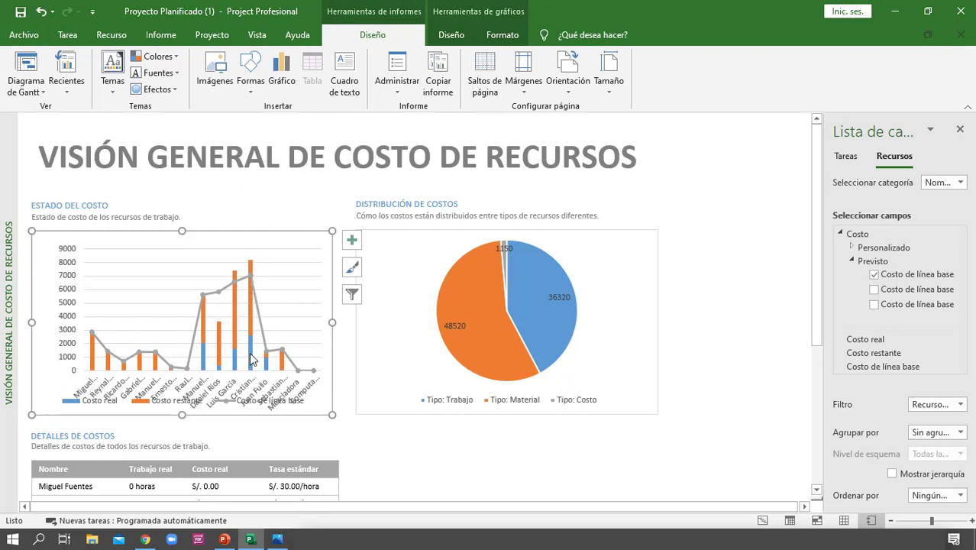
scroll(254, 372, down, 1)
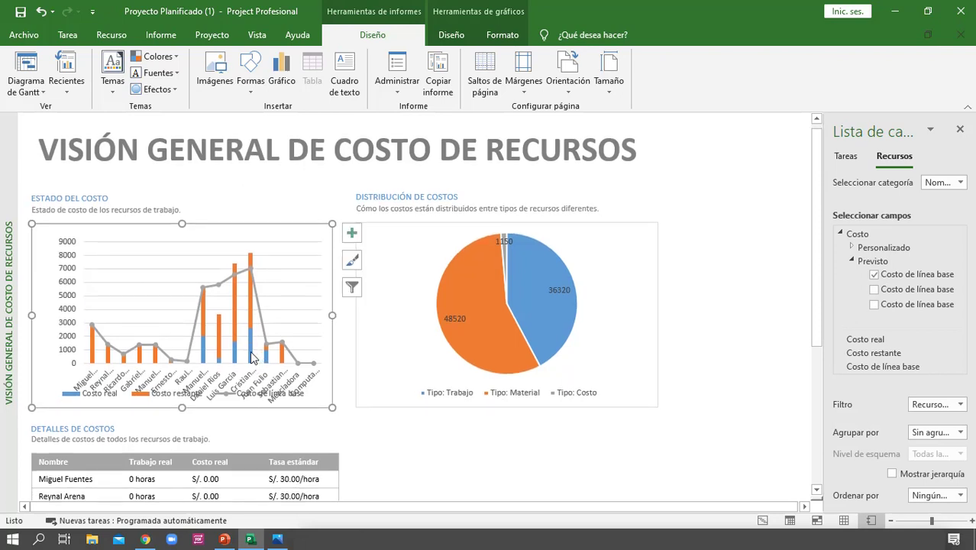
scroll(585, 307, up, 1)
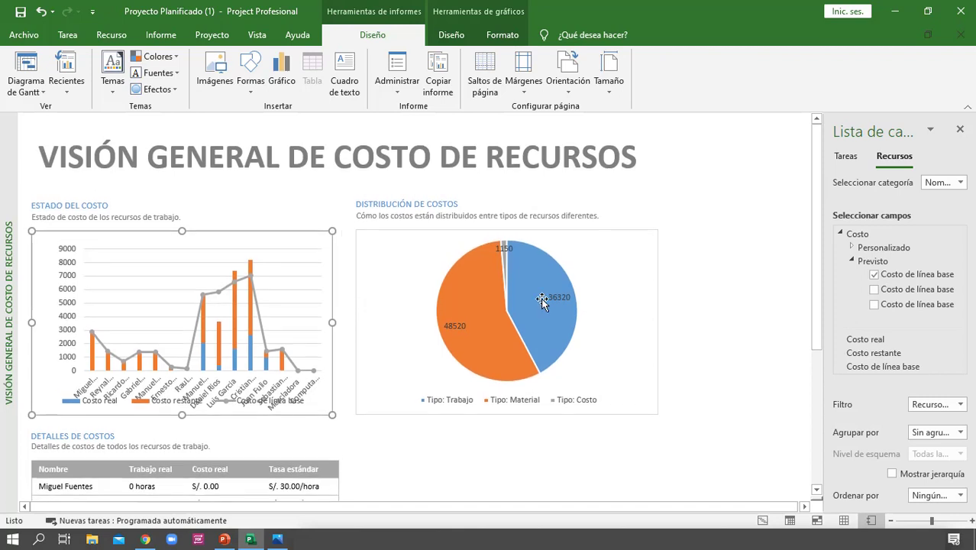
click(717, 222)
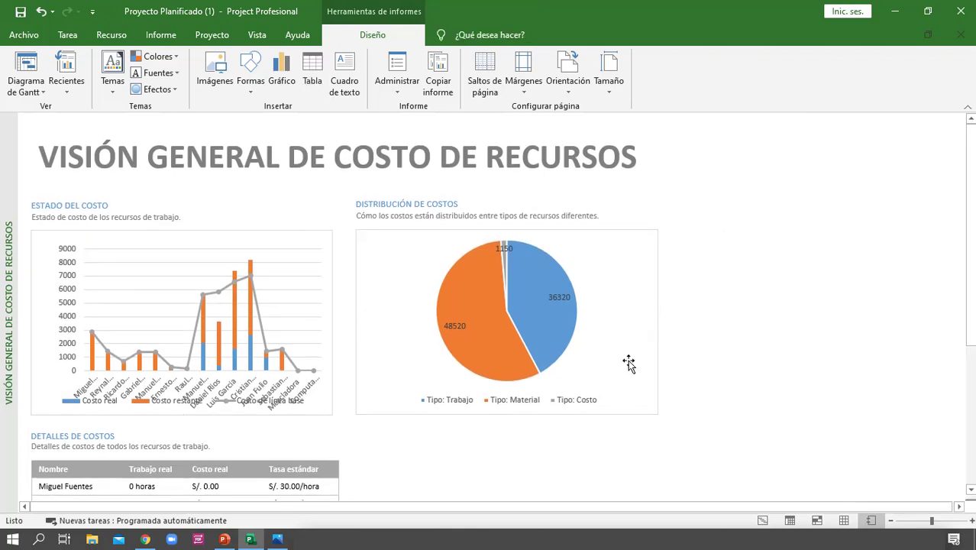
click(497, 364)
click(720, 366)
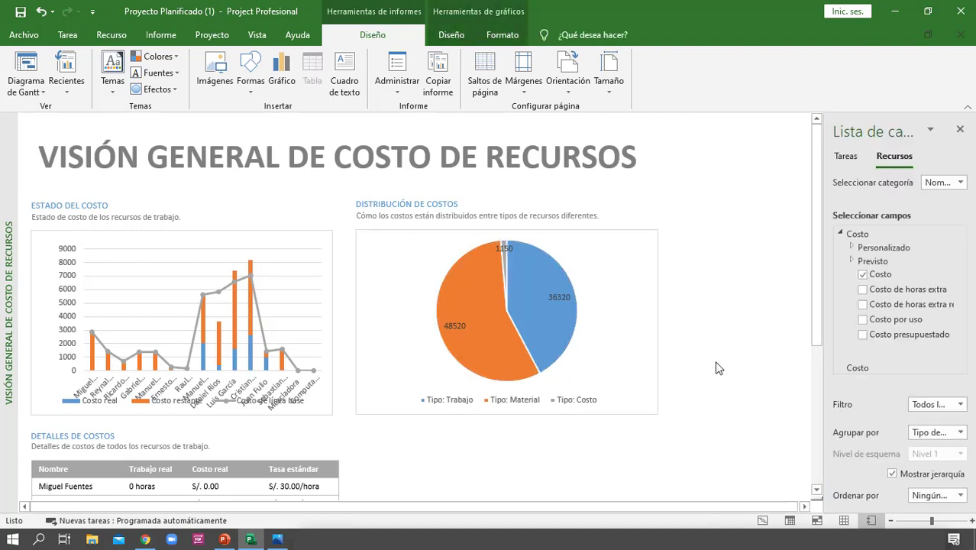
click(496, 360)
click(541, 345)
click(732, 373)
click(582, 327)
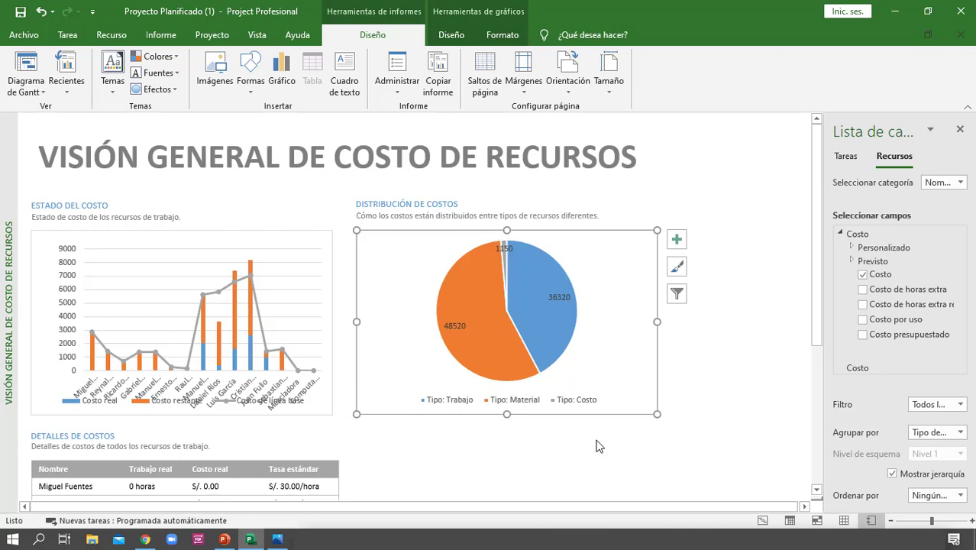
Review the Detalles de costos table for each resource's actual work, actual cost and standard rate.
scroll(599, 445, down, 5)
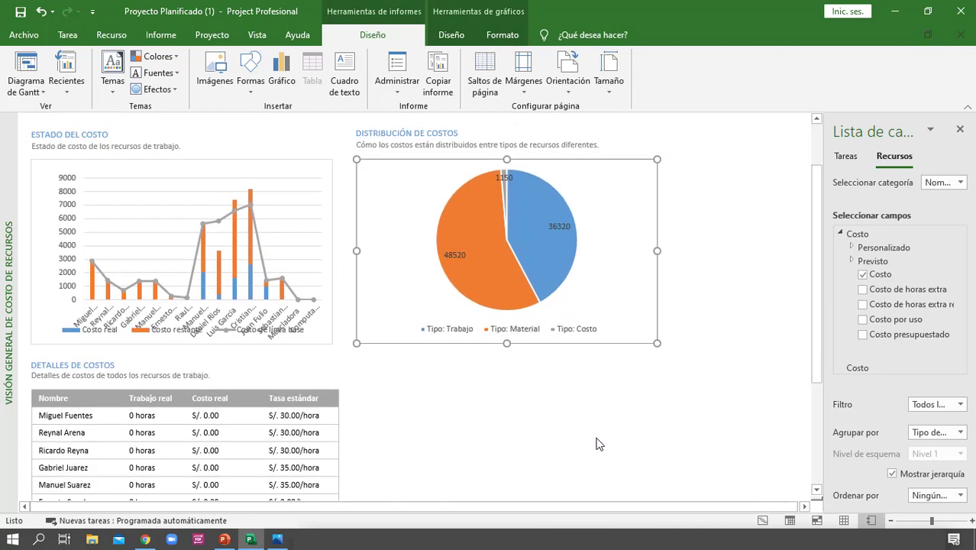
scroll(611, 439, down, 8)
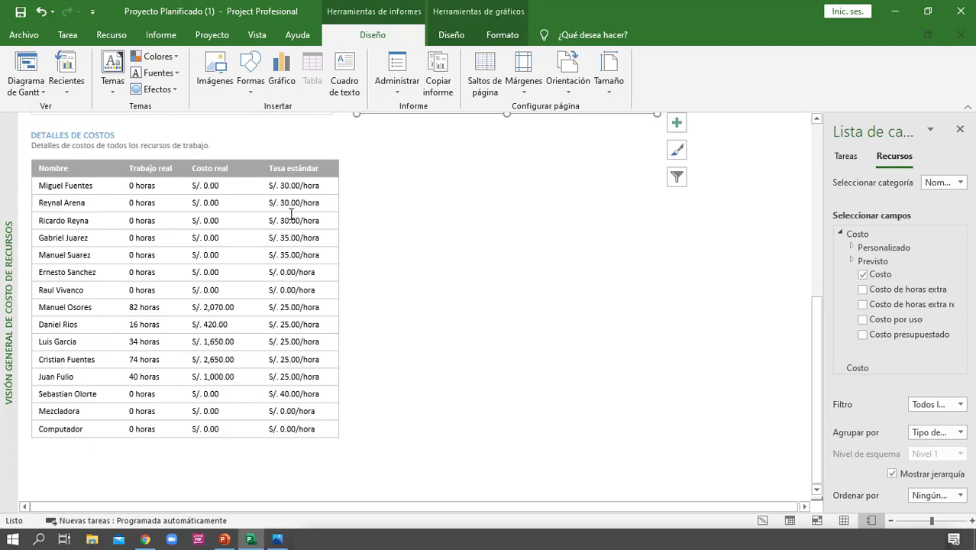
scroll(278, 398, up, 9)
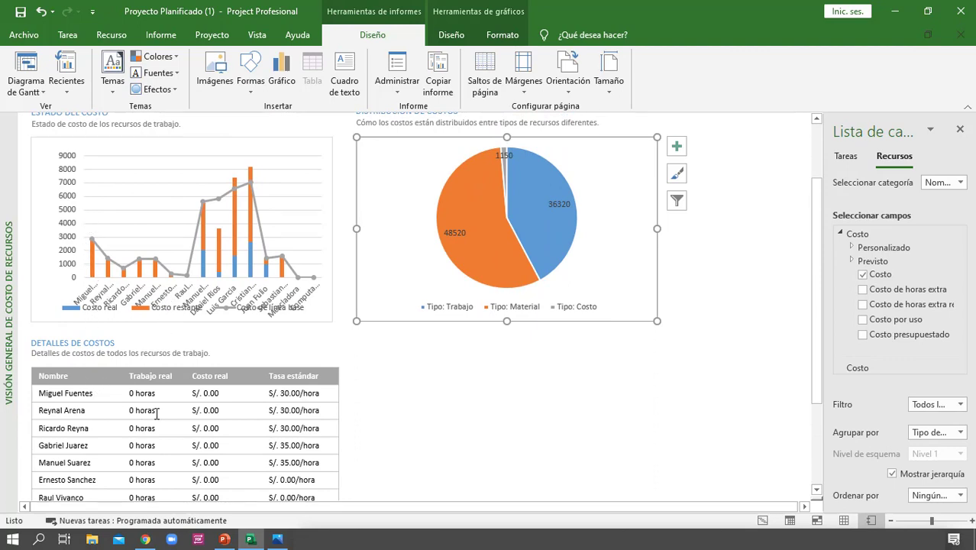
scroll(150, 402, down, 4)
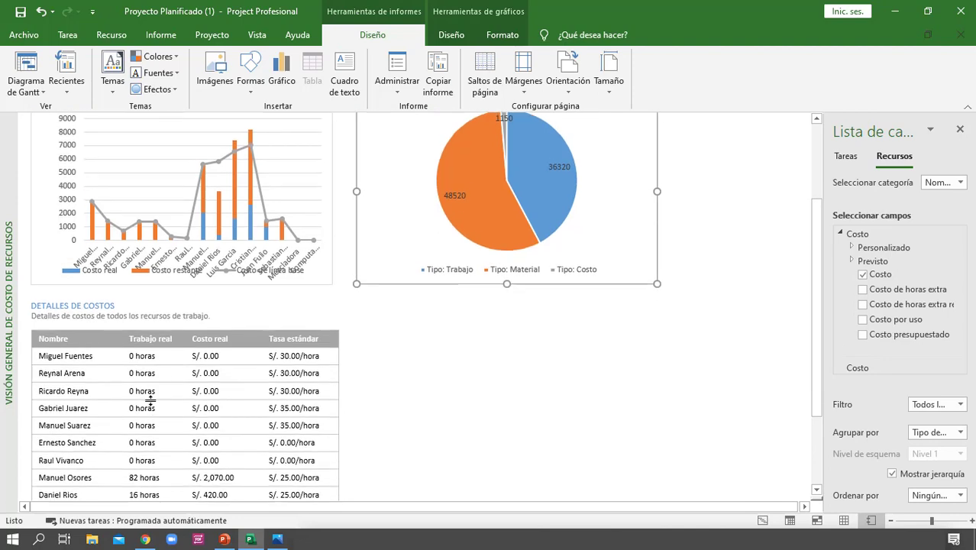
scroll(145, 393, down, 8)
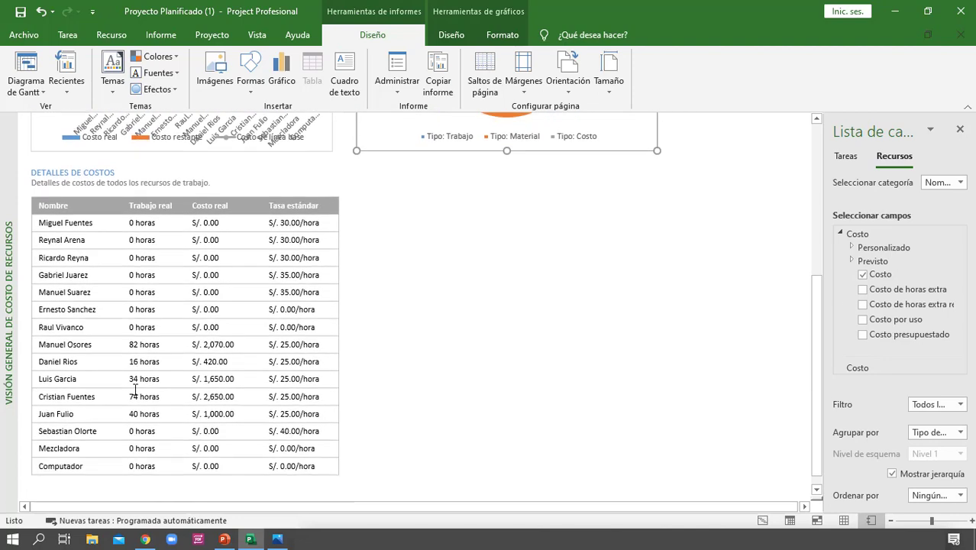
scroll(144, 389, up, 4)
scroll(155, 307, up, 2)
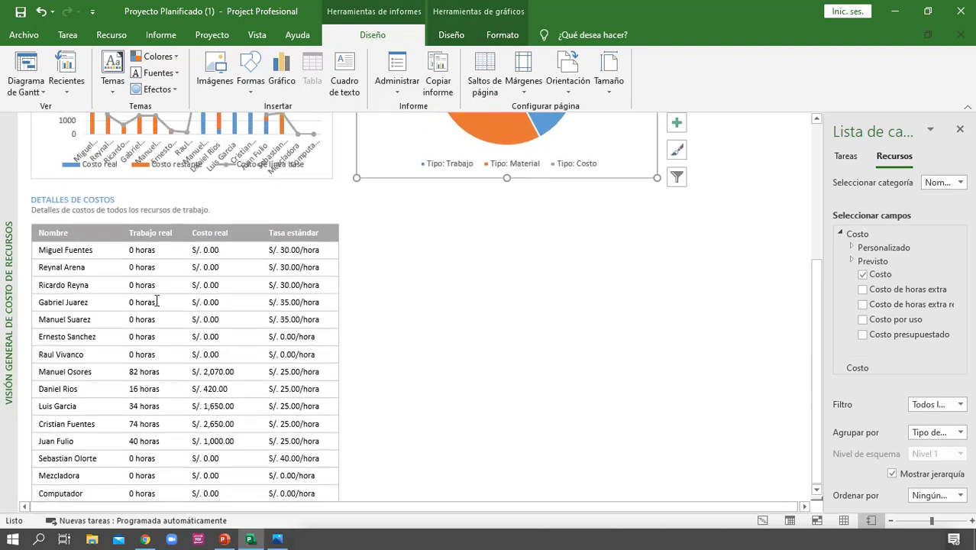
scroll(140, 311, up, 10)
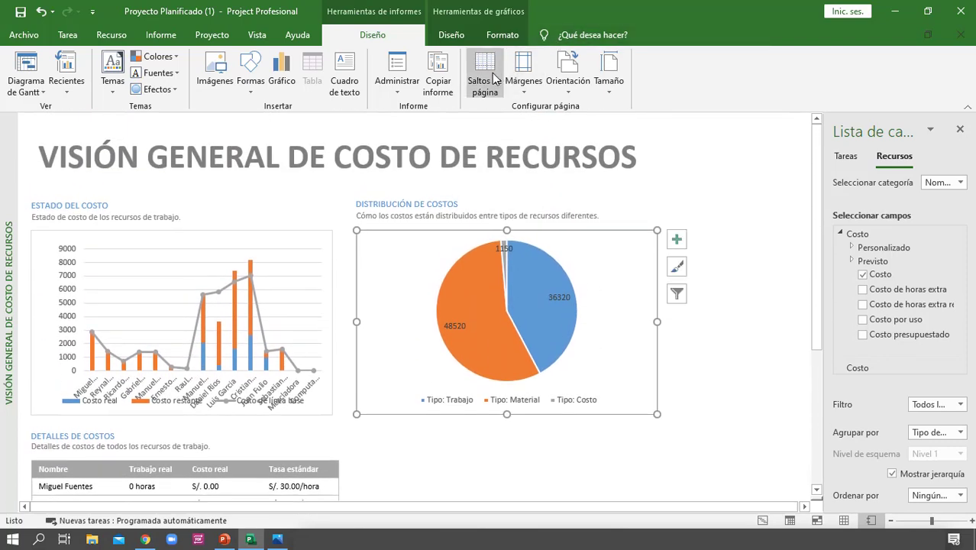
Display the page breaks on the resource cost report and check how its content fits the page.
click(493, 76)
scroll(709, 249, down, 7)
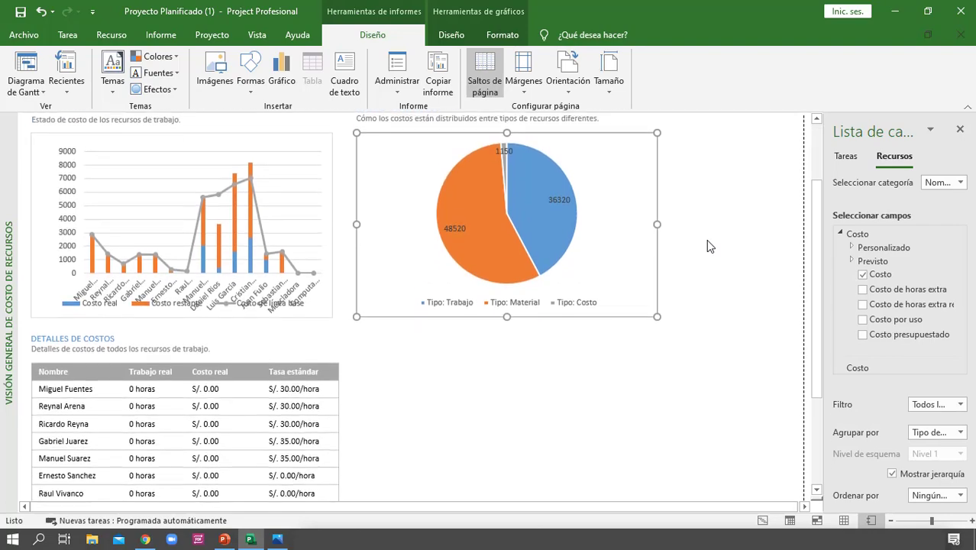
scroll(714, 243, up, 7)
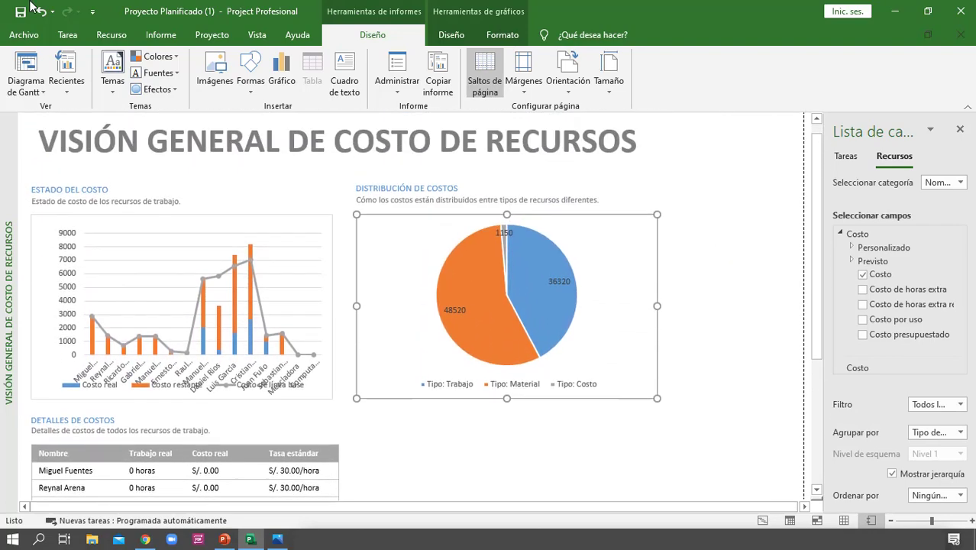
Start a PDF export of the resource cost report and browse to CURSO GRATIS MS PROJECT > NIVEL AVANZADO > SESIÓN 02 on drive D.
click(23, 35)
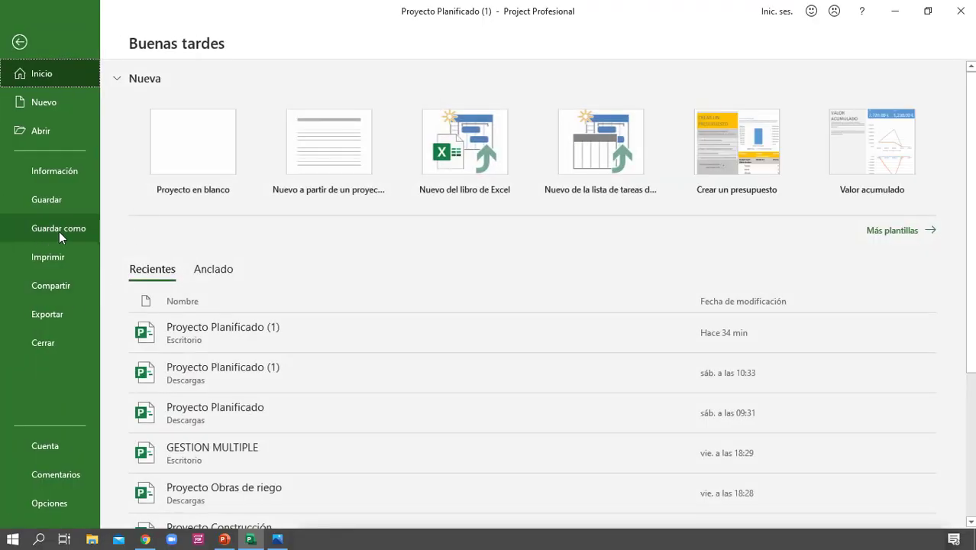
click(64, 310)
click(457, 200)
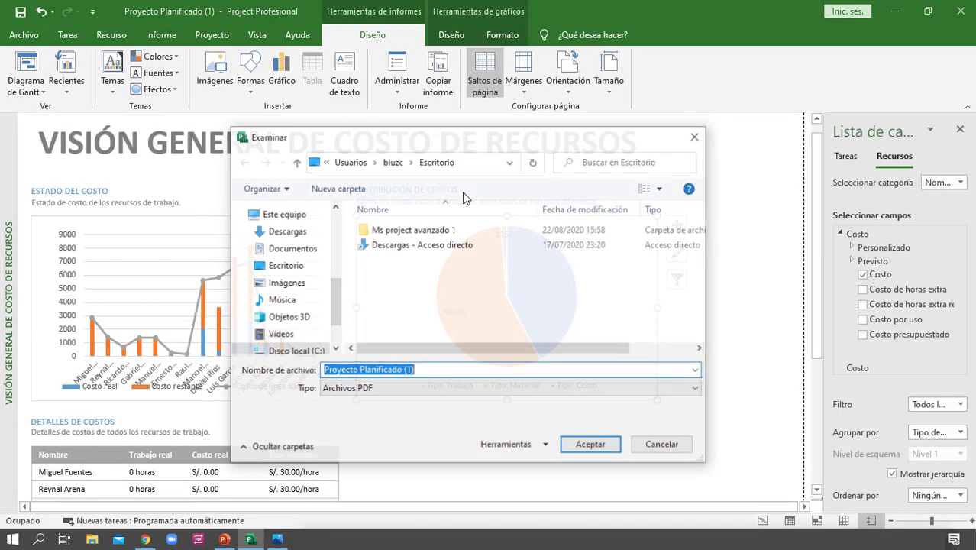
click(319, 312)
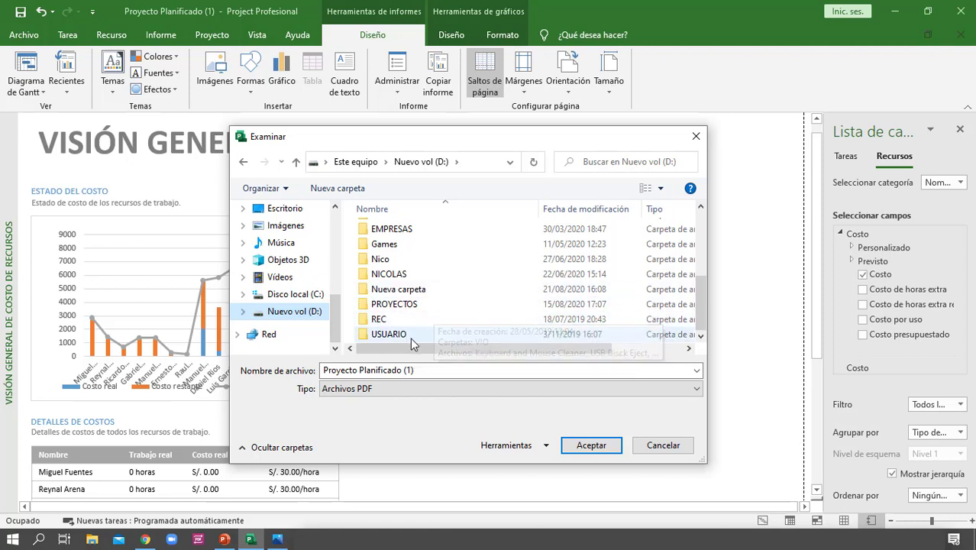
scroll(432, 291, up, 5)
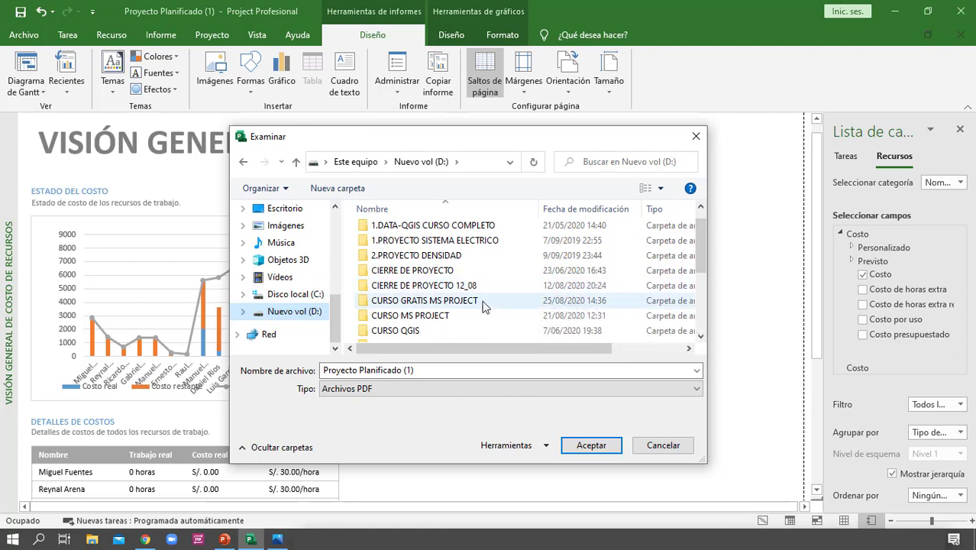
double_click(482, 304)
double_click(442, 232)
double_click(390, 244)
Name the PDF "Coste-Vision general de costos de recursos" and complete the export with the default publishing options.
triple_click(428, 369)
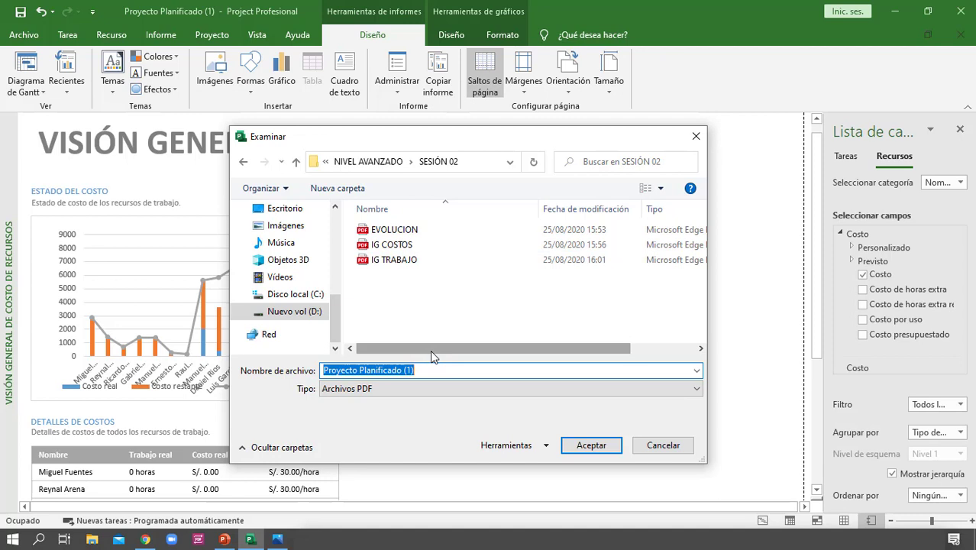
key(BackSpace)
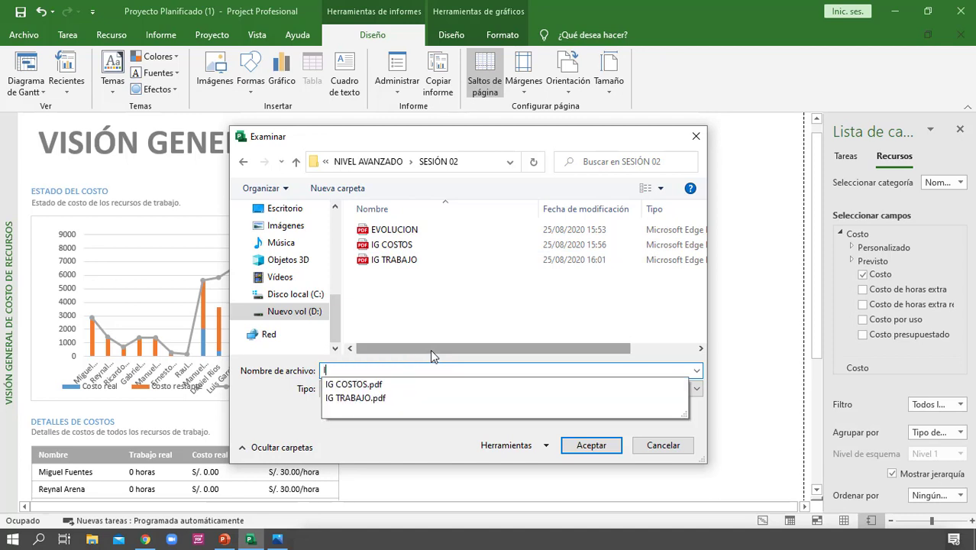
key(Escape)
text(Coste-)
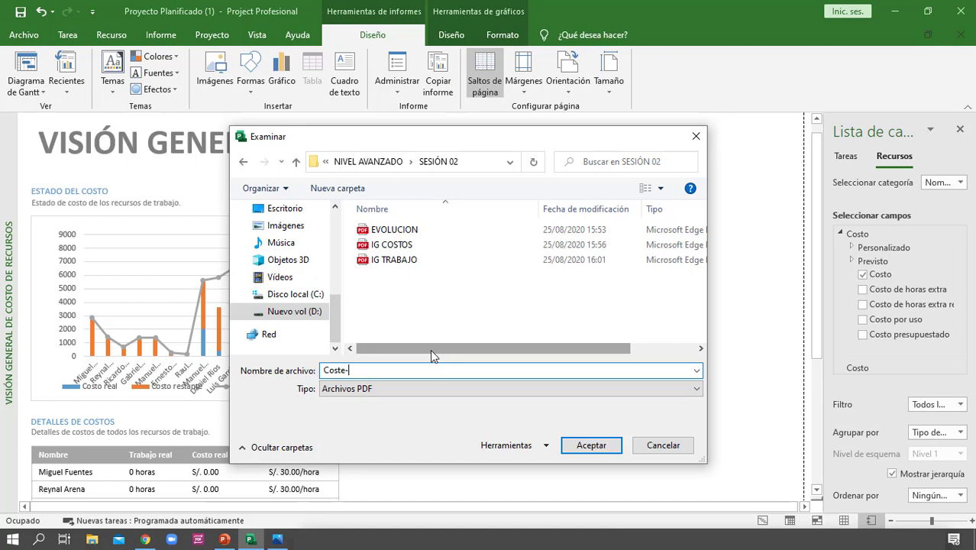
text(Vision general de costos de recursos)
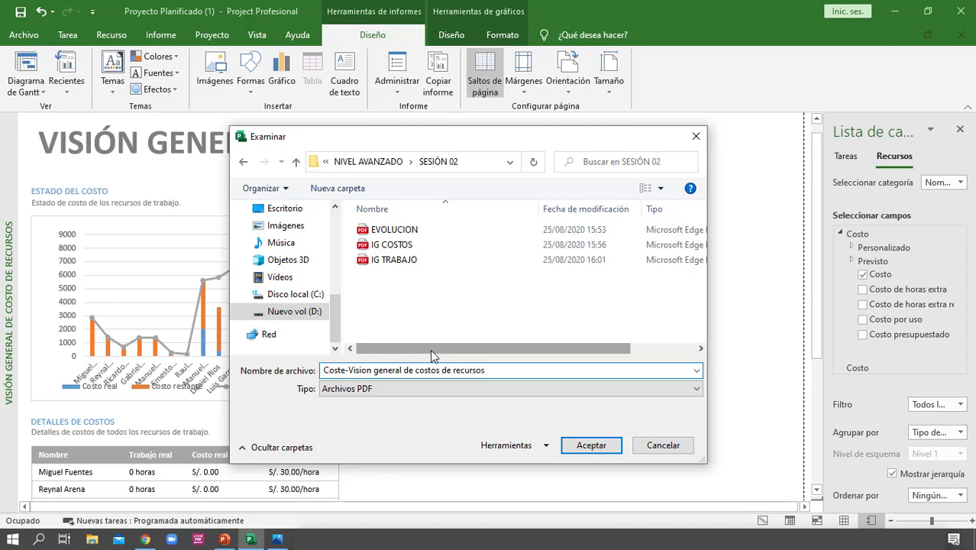
key(Return)
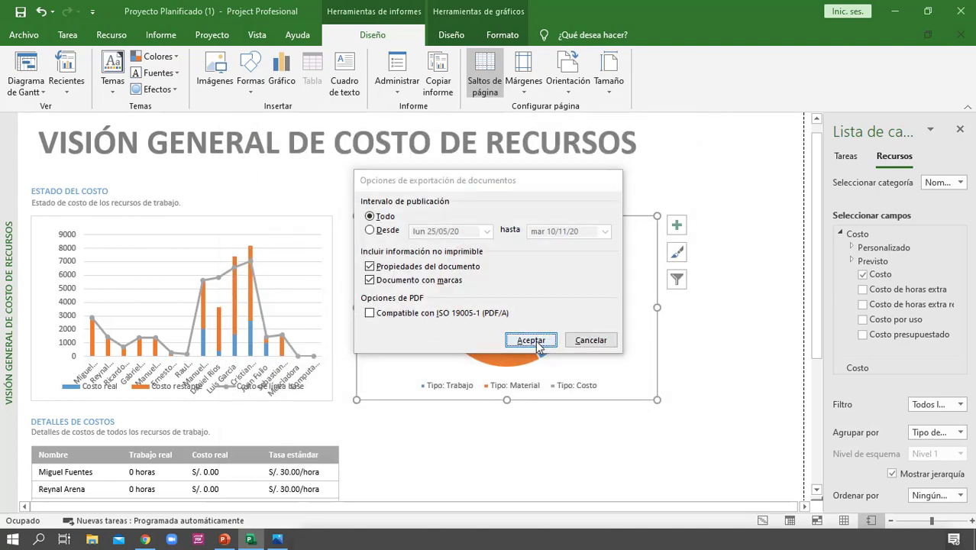
click(535, 340)
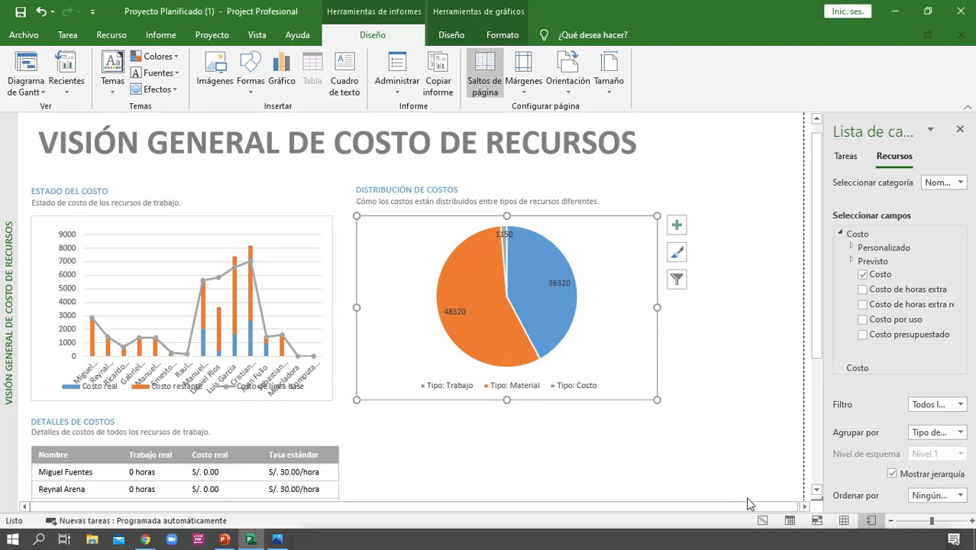
Switch to the Gantt chart view and apply the Costo table to review the task costs.
click(763, 521)
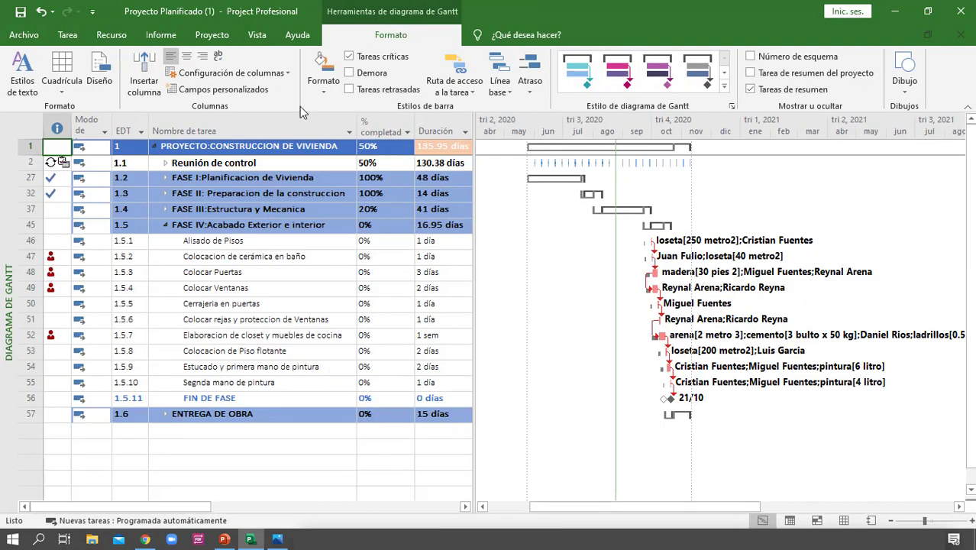
click(66, 35)
click(256, 36)
click(359, 90)
click(378, 130)
scroll(419, 338, down, 3)
scroll(418, 334, up, 3)
Switch to the task usage view and apply the Costo table to review costs by task and assigned resource.
click(63, 77)
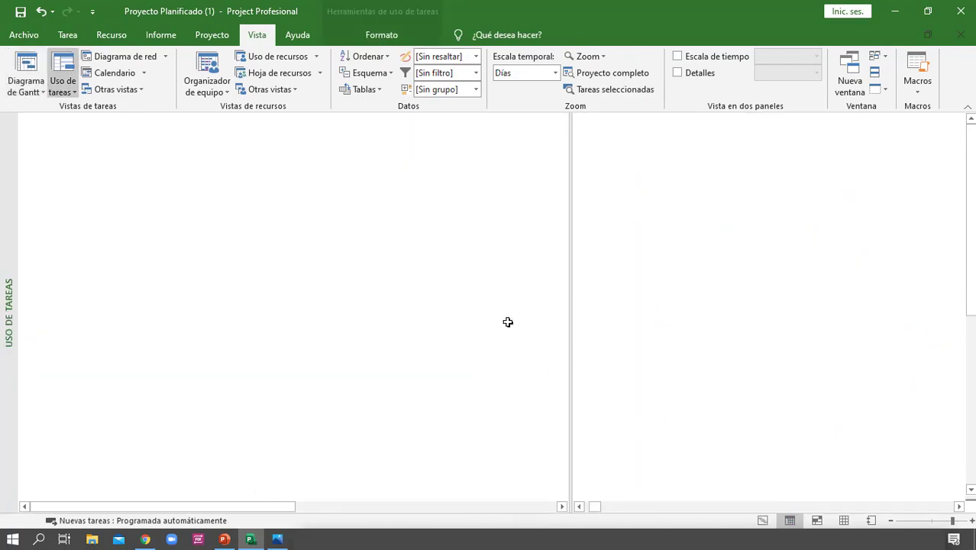
click(364, 89)
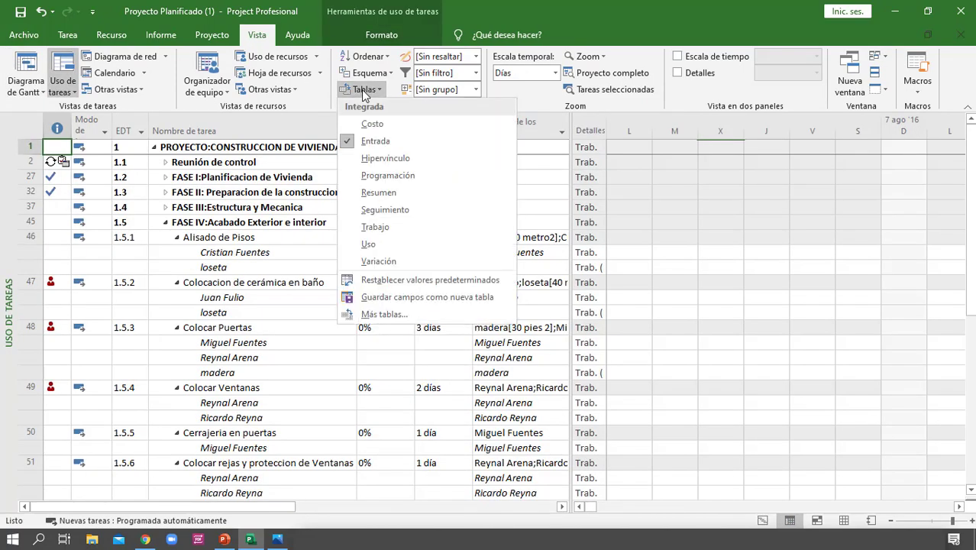
click(392, 129)
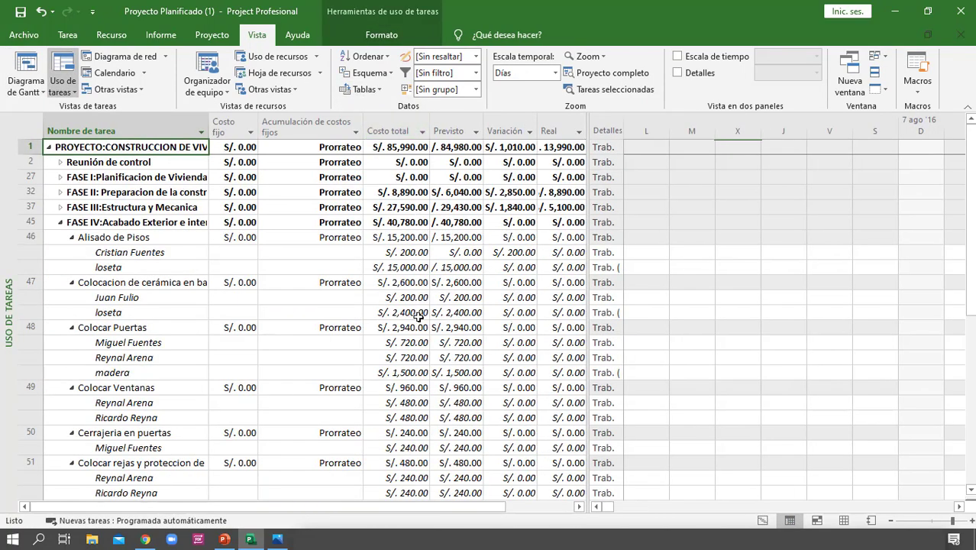
scroll(418, 306, down, 15)
scroll(420, 302, up, 15)
Review the overall project statistics for dates, duration, work and cost, and save the project.
click(226, 37)
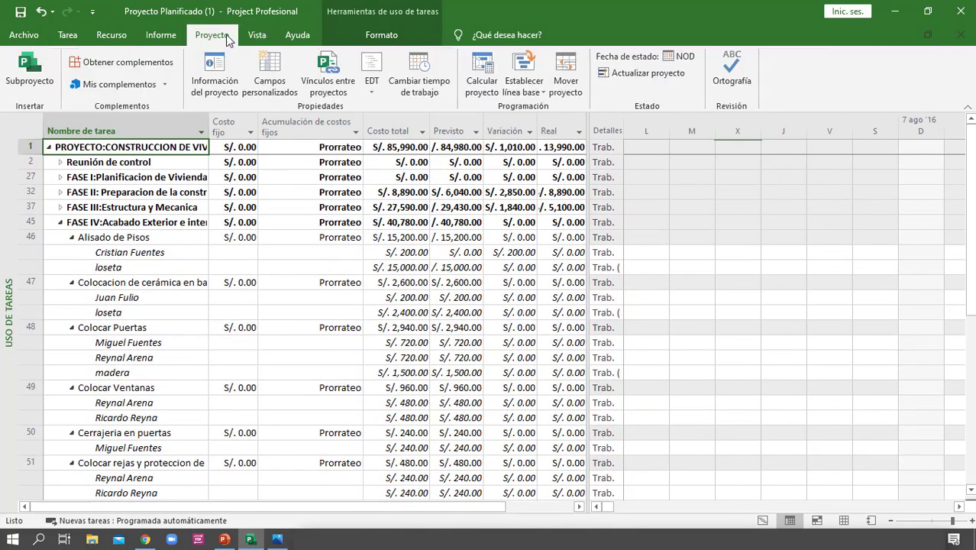
click(215, 74)
click(347, 384)
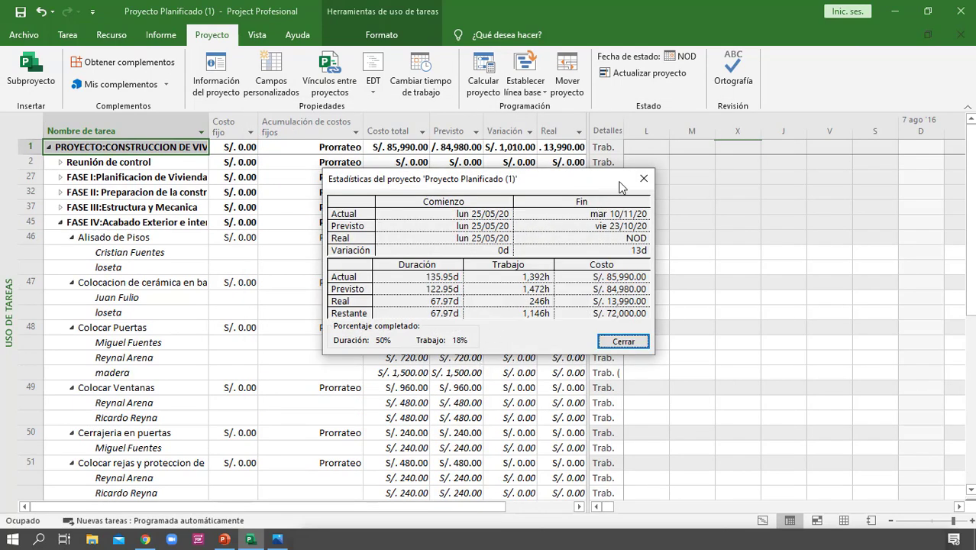
click(644, 181)
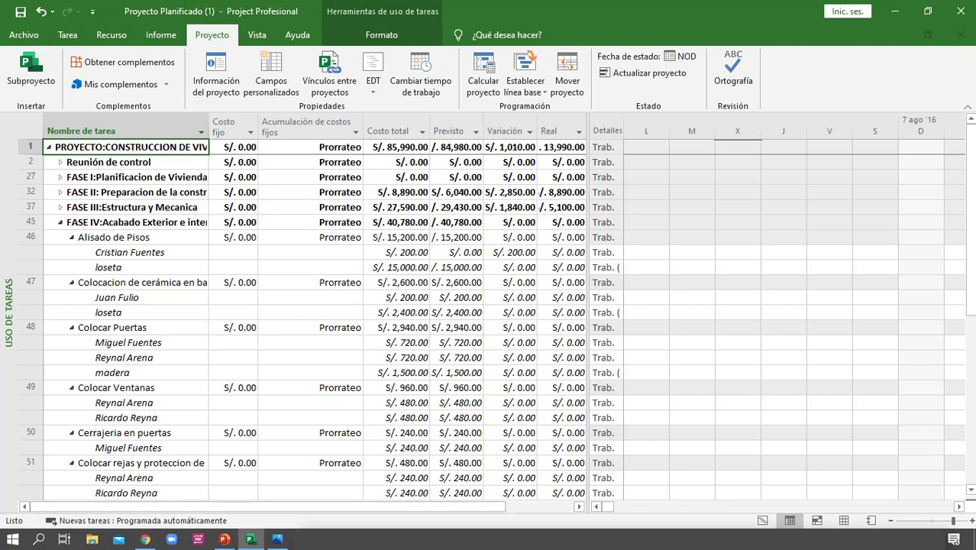
click(21, 11)
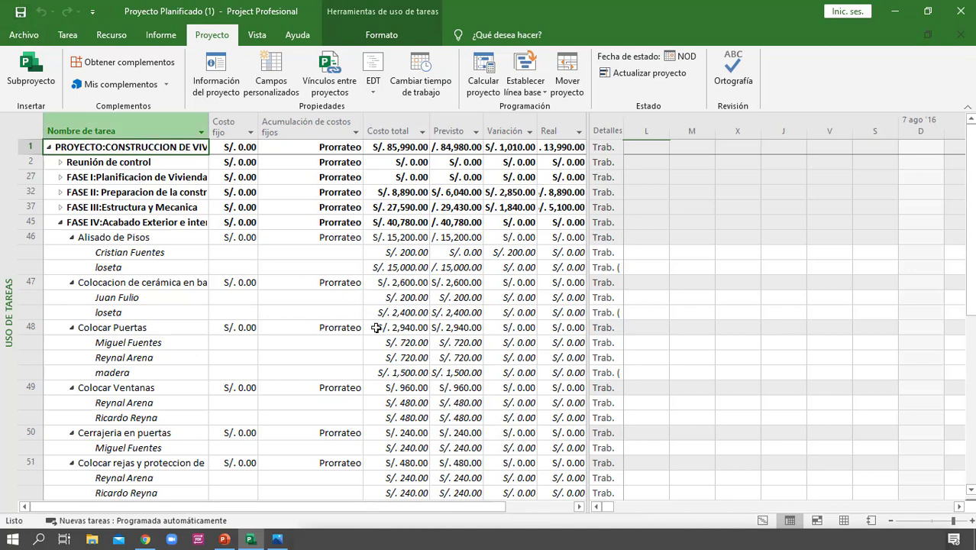
Switch back to the Gantt chart view and replace the Costo table with the Entrada table.
click(762, 520)
click(271, 277)
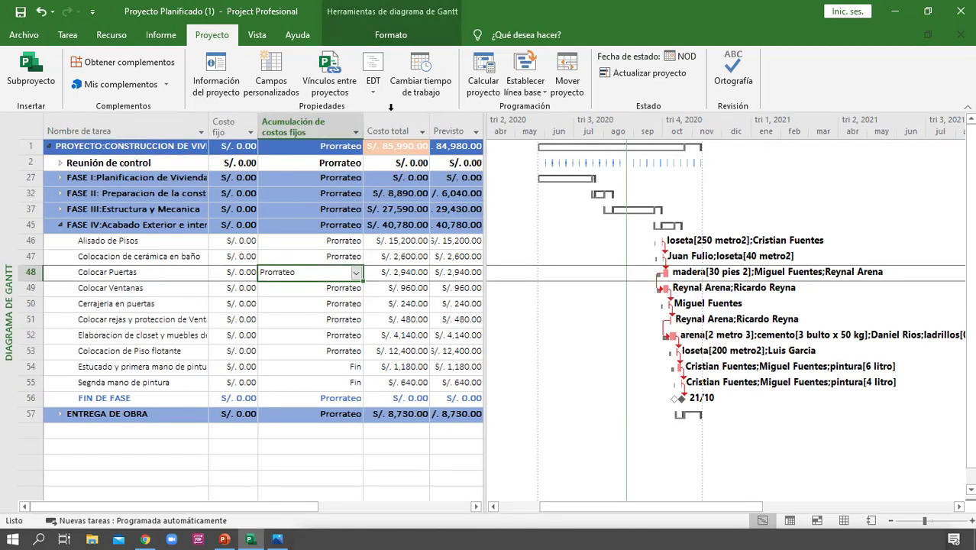
click(269, 30)
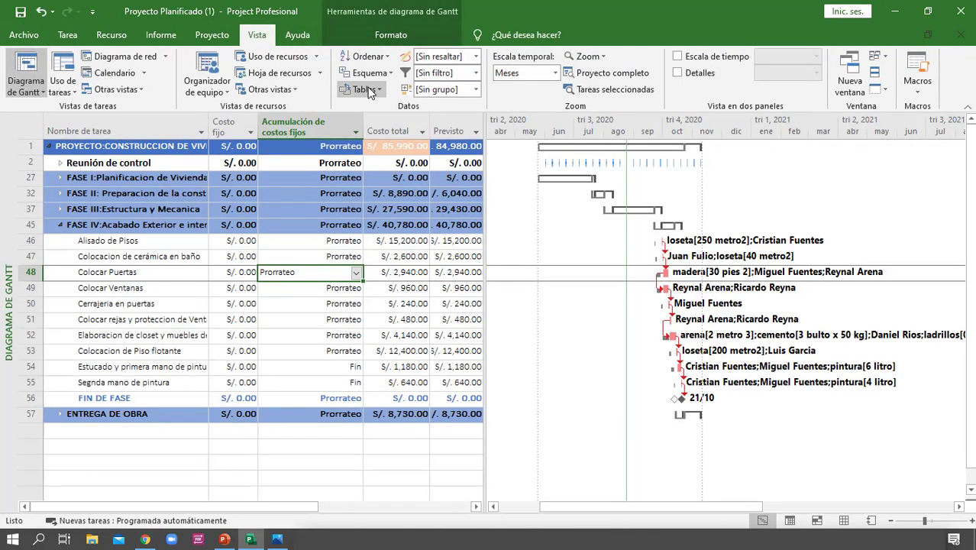
click(360, 89)
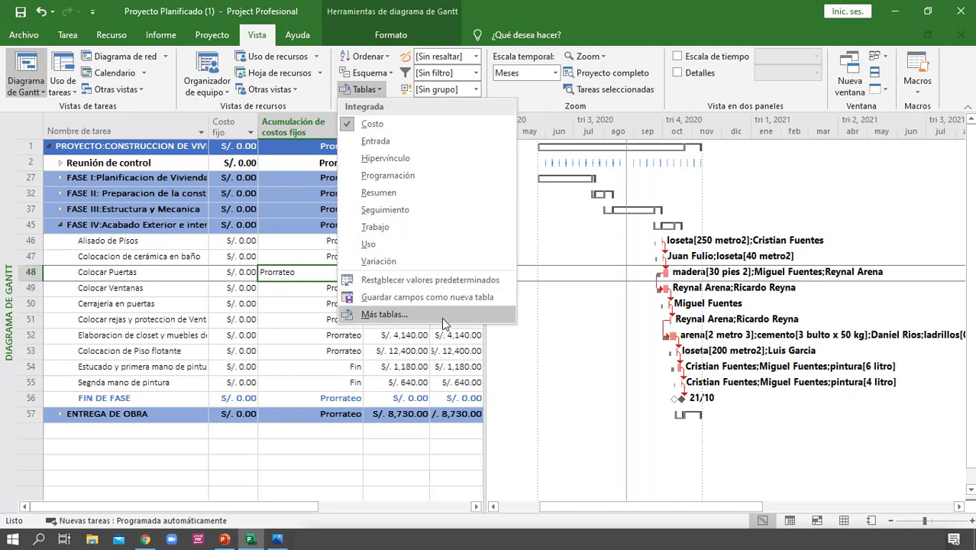
click(455, 149)
click(386, 147)
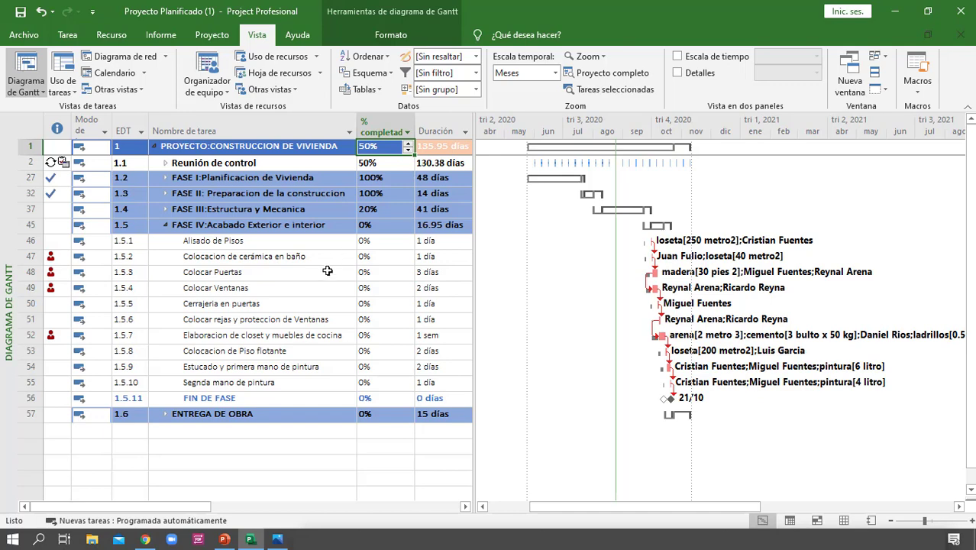
Select the Colocar Ventanas task in FASE IV and save the project with the Gantt chart displayed.
click(331, 352)
click(265, 321)
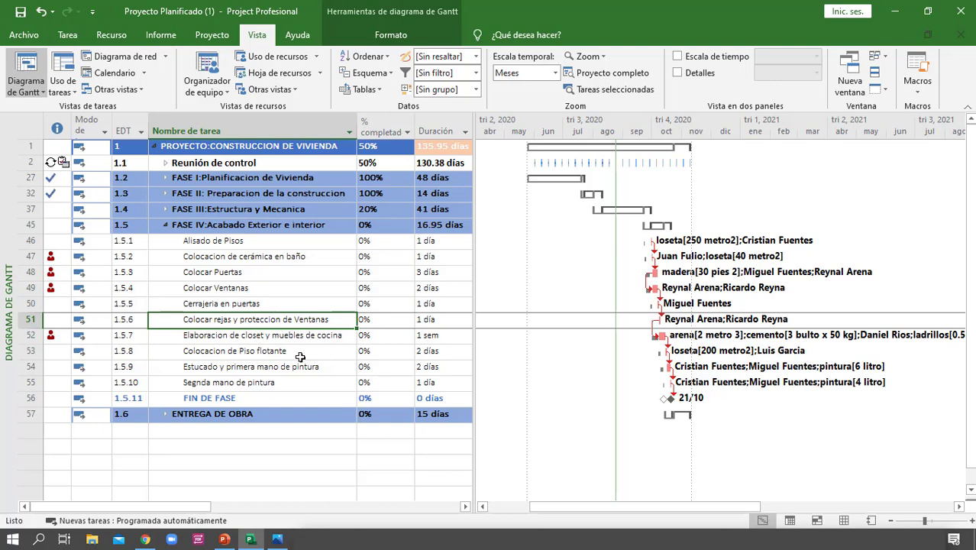
click(270, 288)
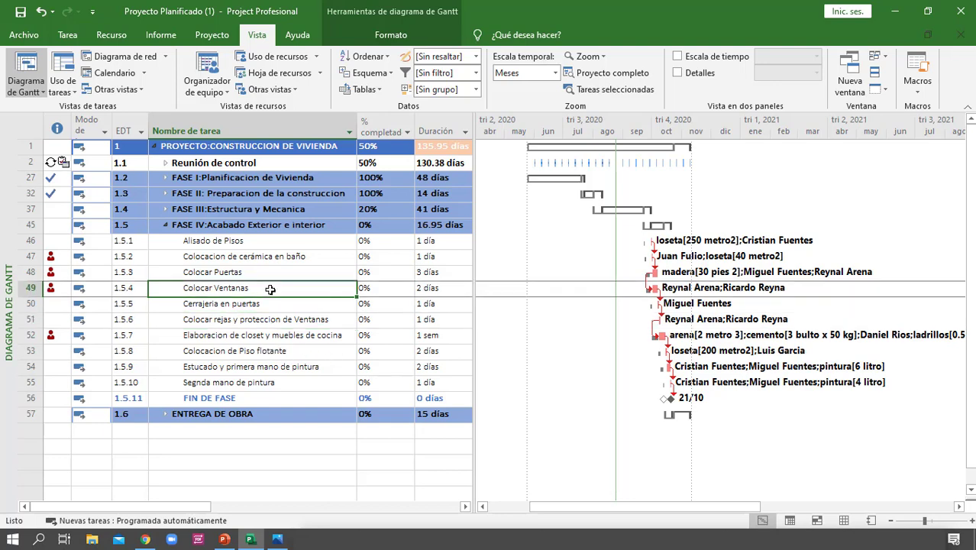
click(20, 14)
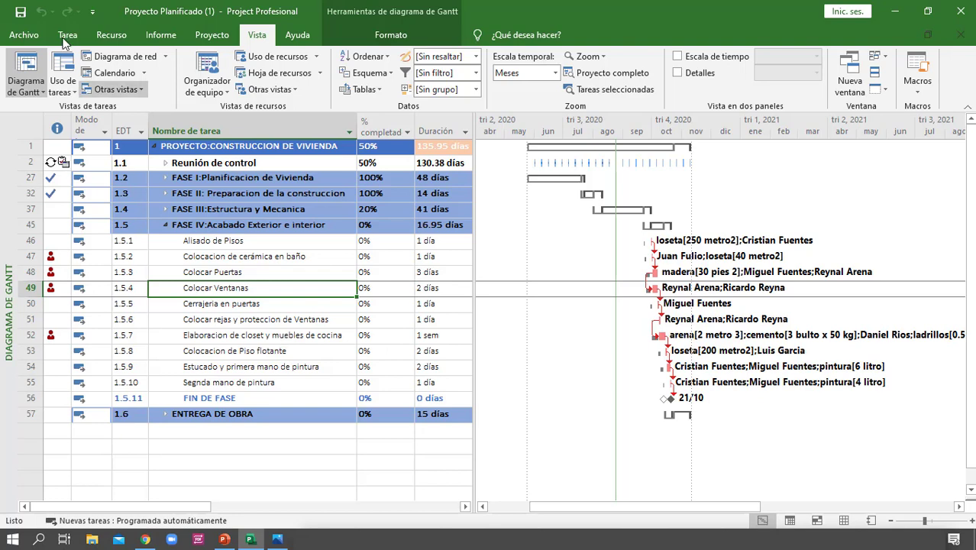
click(160, 34)
click(113, 85)
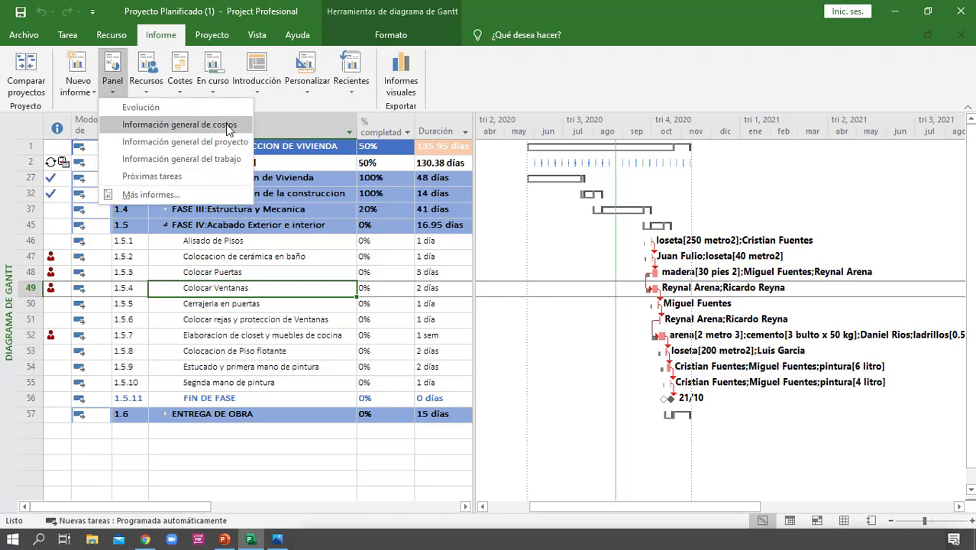
click(289, 260)
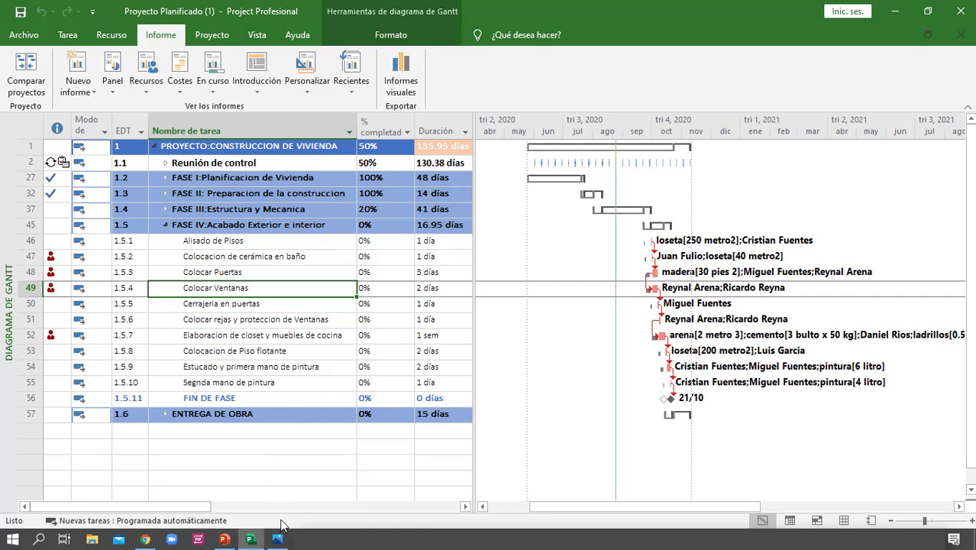
Switch to Photos to view the certification exam flyer Certificación Avanzada.jpg, and return to the Gantt chart in Project.
mouse_move(277, 541)
mouse_move(254, 485)
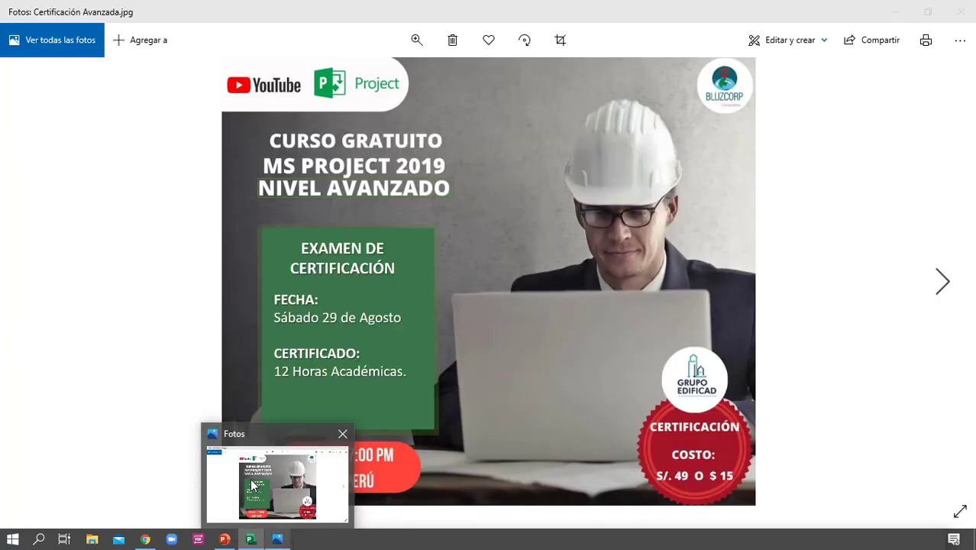
click(254, 486)
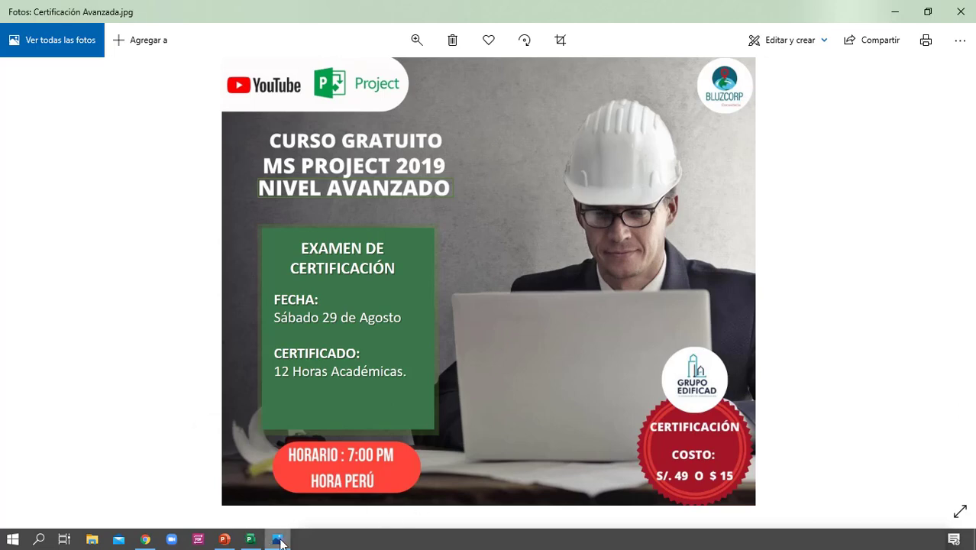
click(255, 541)
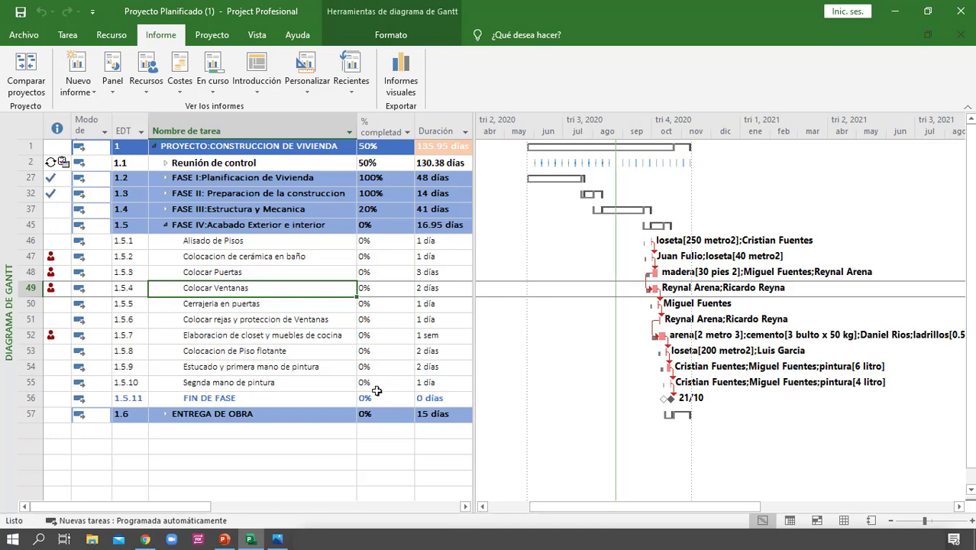